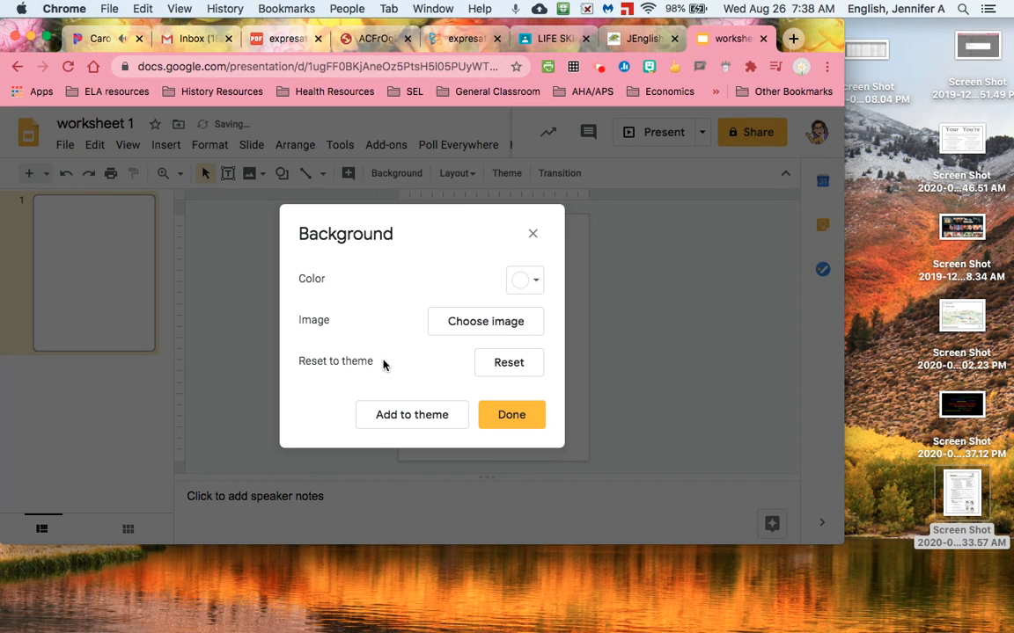
Confirm the worksheet image as the slide background and enlarge the browser window to fill the screen
click(511, 415)
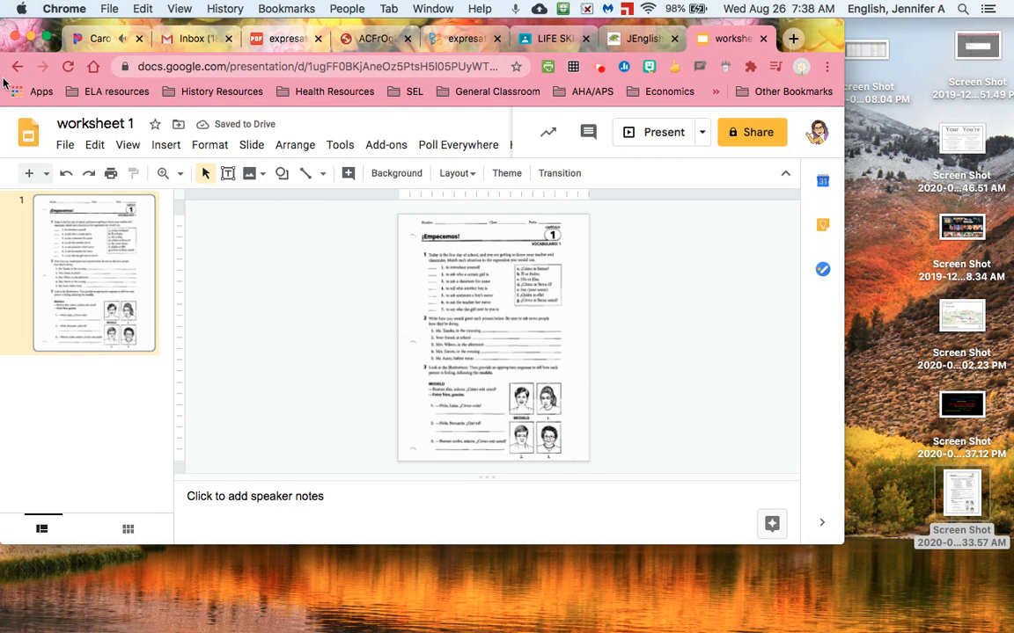
click(50, 39)
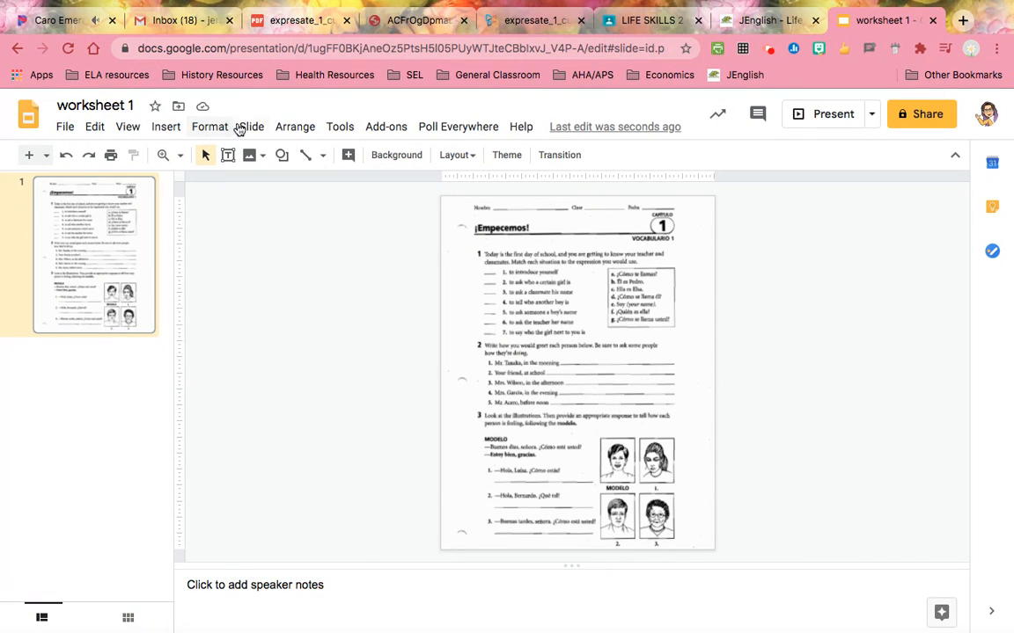
Set the slide zoom to 100% and bring exercise 1 into view
click(126, 130)
mouse_move(176, 294)
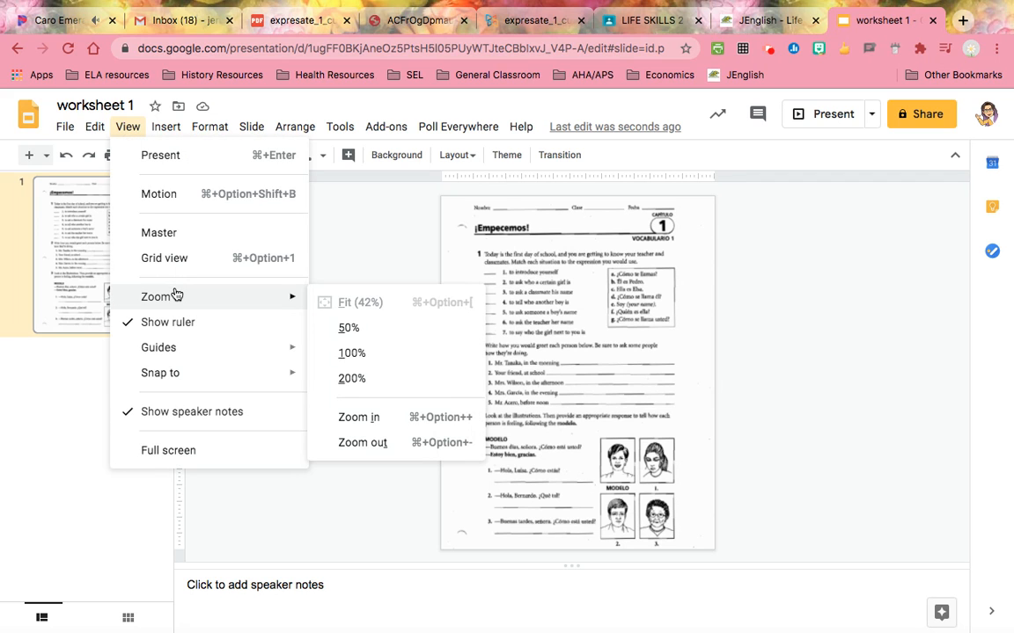
click(365, 356)
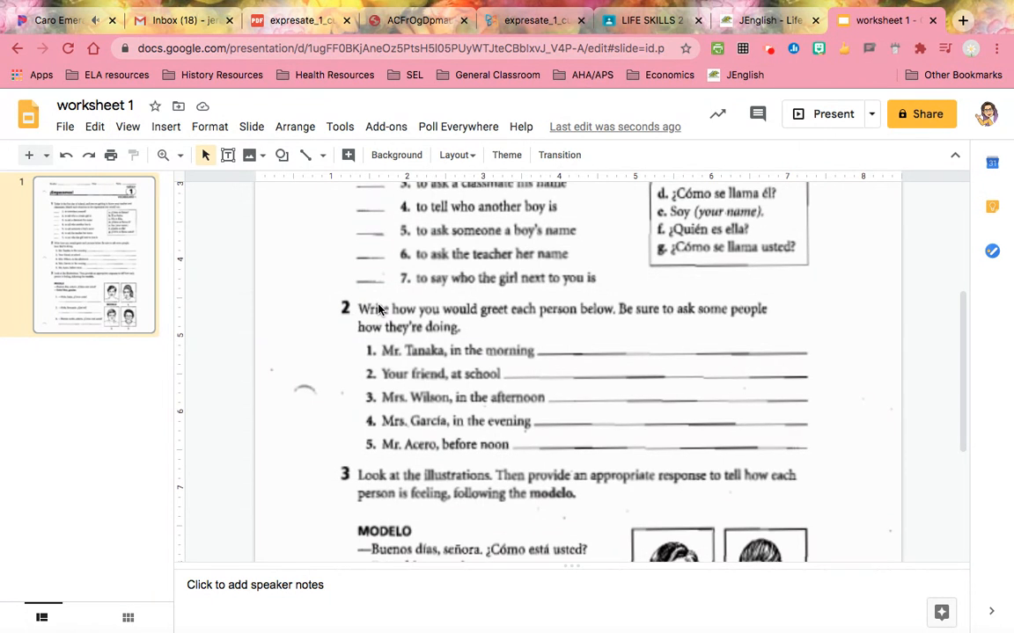
scroll(379, 308, up, 5)
scroll(378, 308, down, 2)
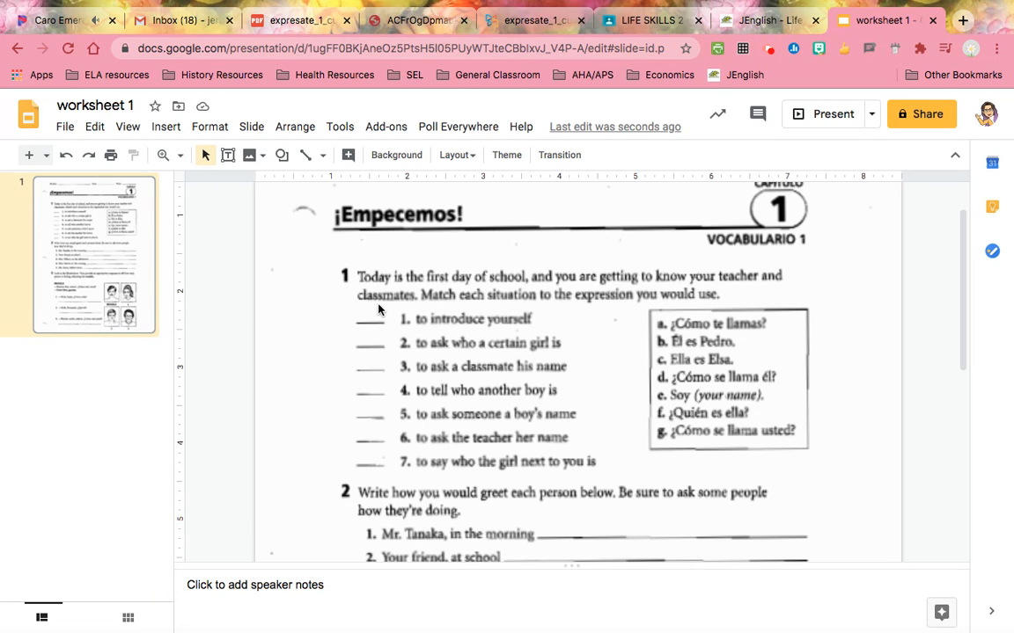
Draw a small text box over the answer blank of item 1 in exercise 1 and align it with the blank
click(227, 155)
drag(360, 309, 386, 323)
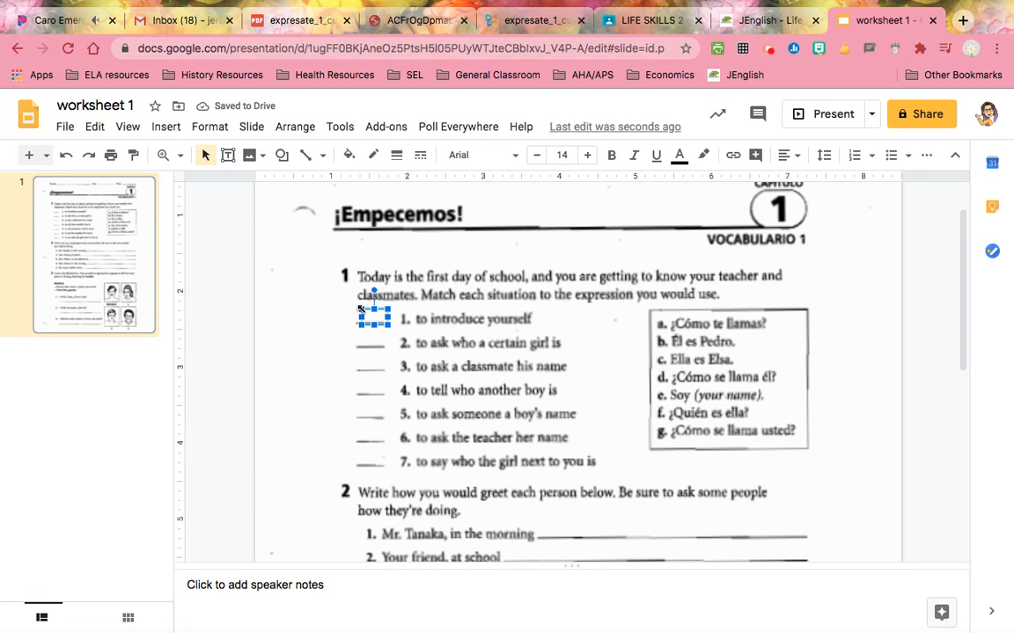
drag(358, 307, 356, 309)
Paste several copies of the small answer text box onto the slide
key(super+v)
key(super+v)
key(super+v)
key(super+v)
key(super+v)
key(super+v)
key(super+v)
Move the pasted text boxes onto the other answer blanks of exercise 1, pasting further copies as needed
drag(452, 397, 357, 447)
click(371, 315)
click(461, 393)
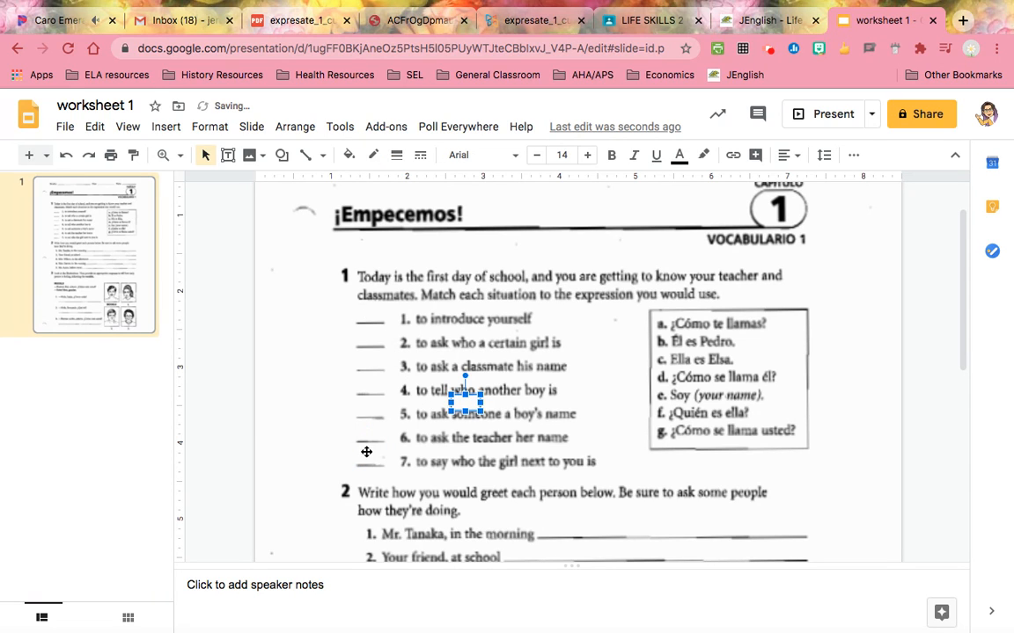
drag(458, 392, 377, 429)
click(423, 388)
drag(423, 388, 363, 410)
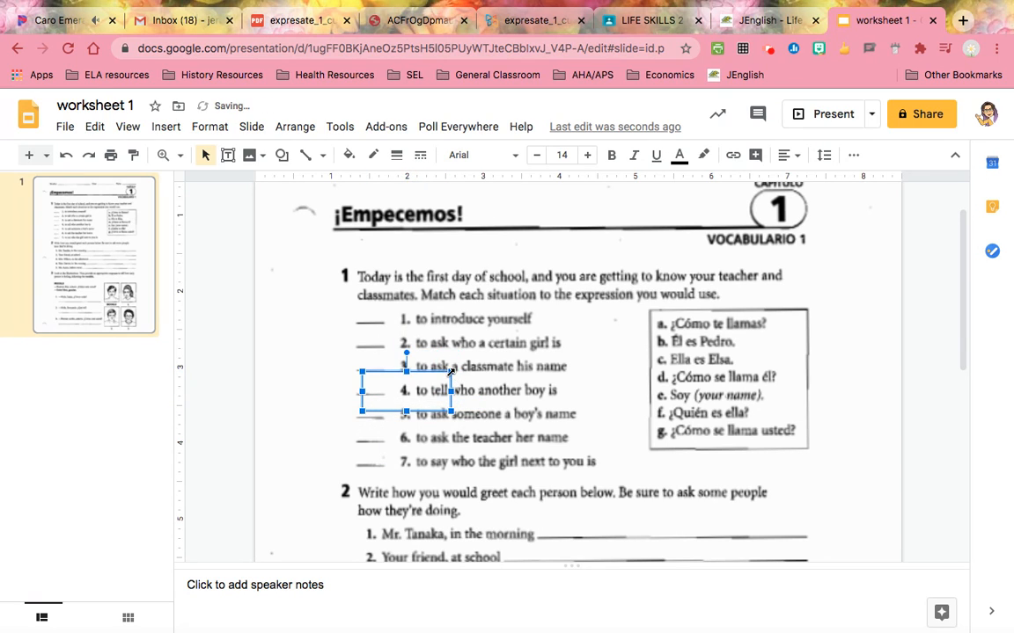
drag(447, 373, 382, 329)
key(super+v)
key(super+v)
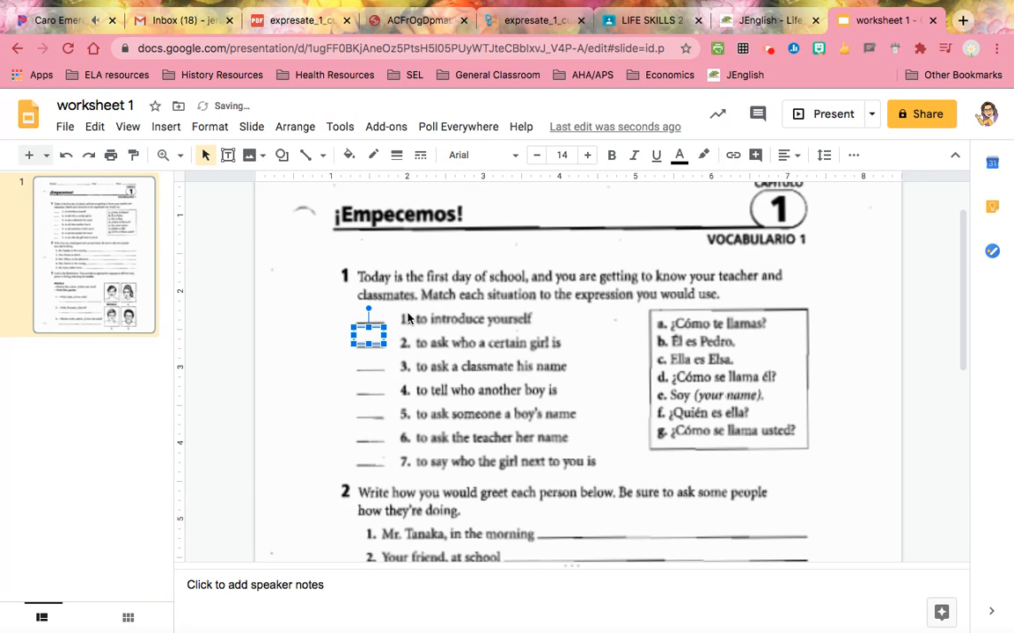
click(441, 288)
right_click(362, 306)
click(313, 321)
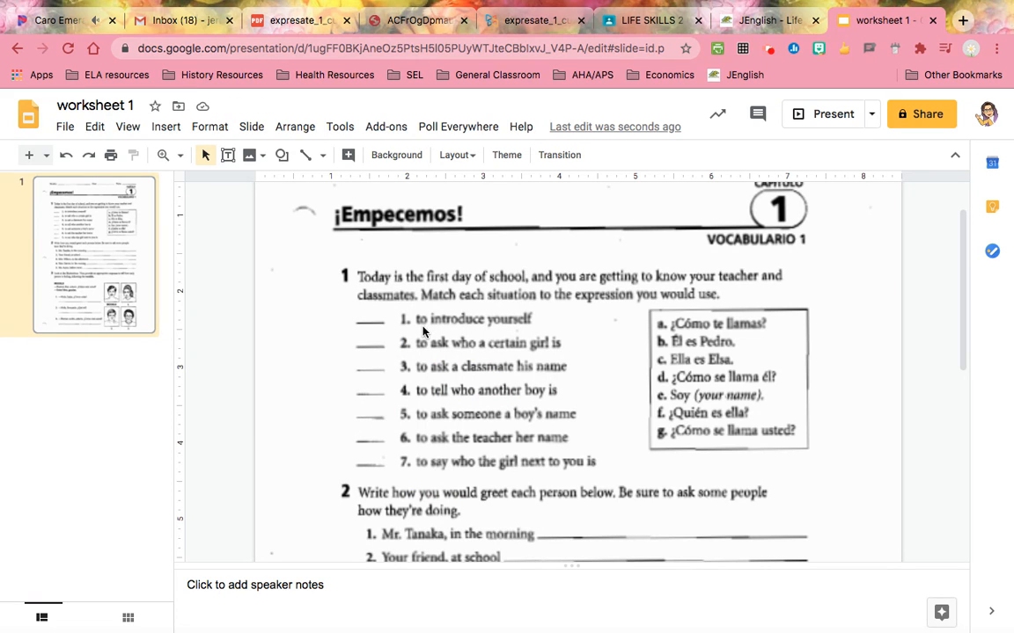
click(384, 327)
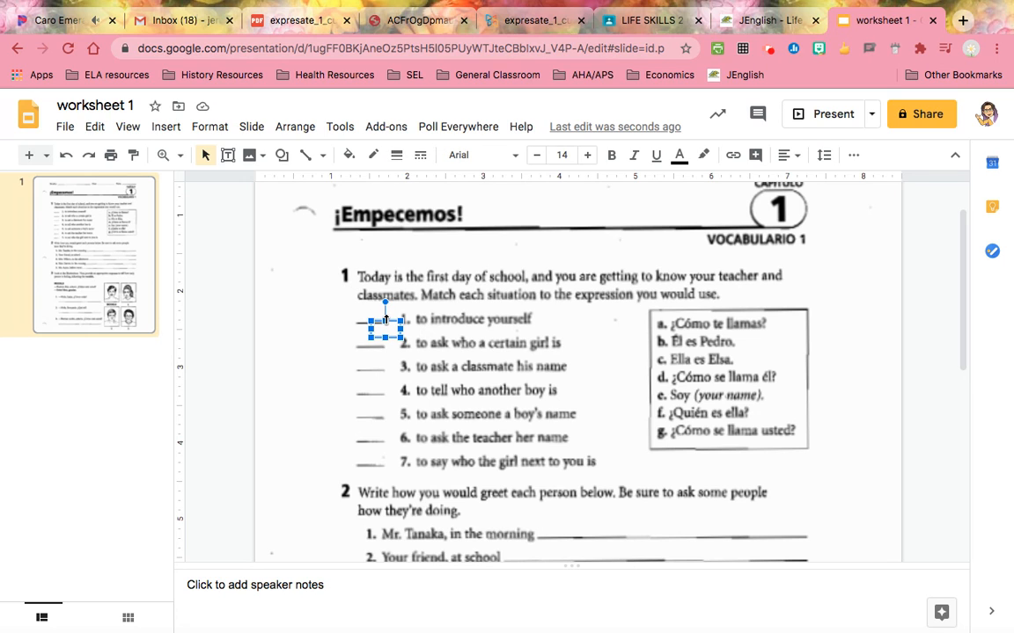
right_click(380, 326)
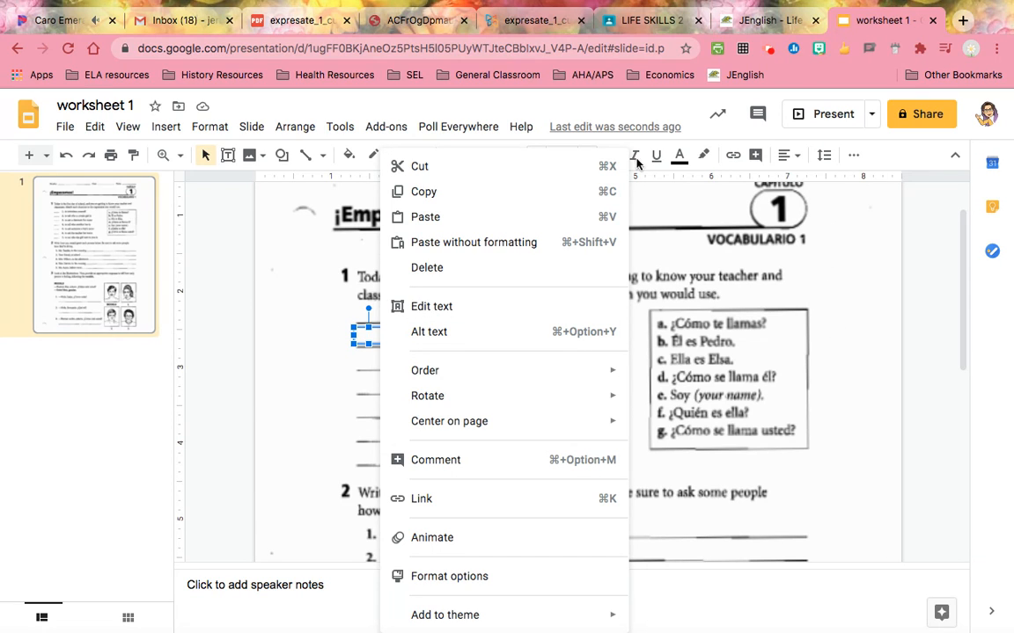
click(624, 345)
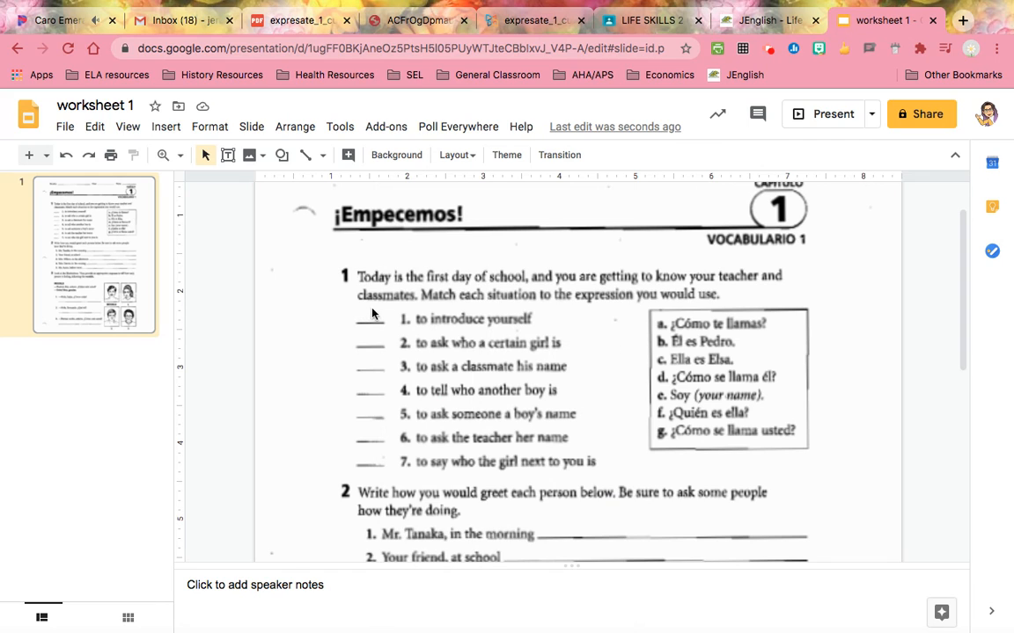
Draw a text box over the answer blank of item 1 in exercise 1 and give it a grey border
click(229, 158)
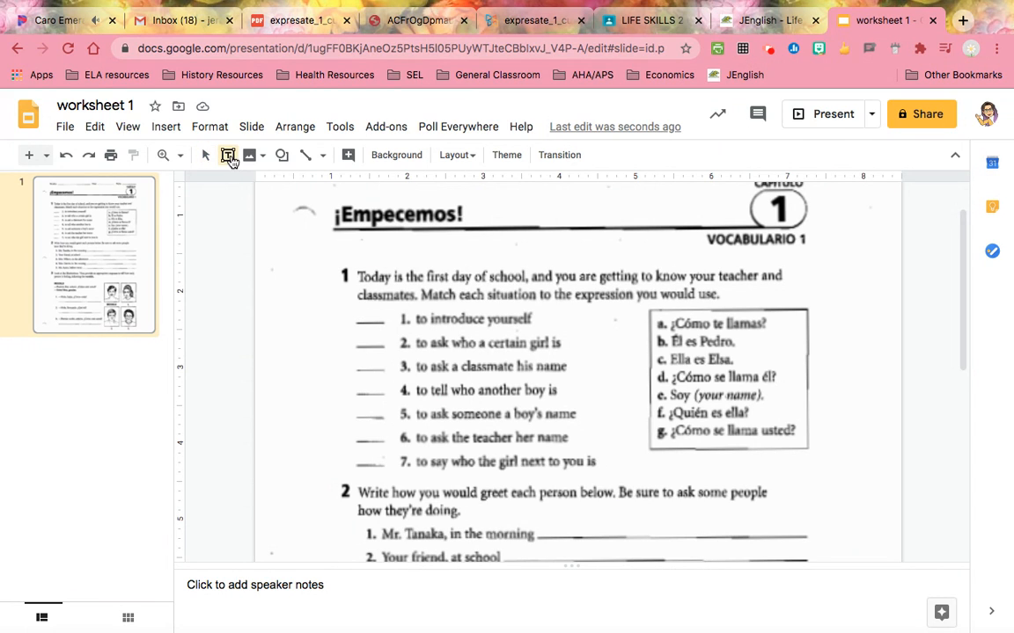
drag(358, 304, 385, 322)
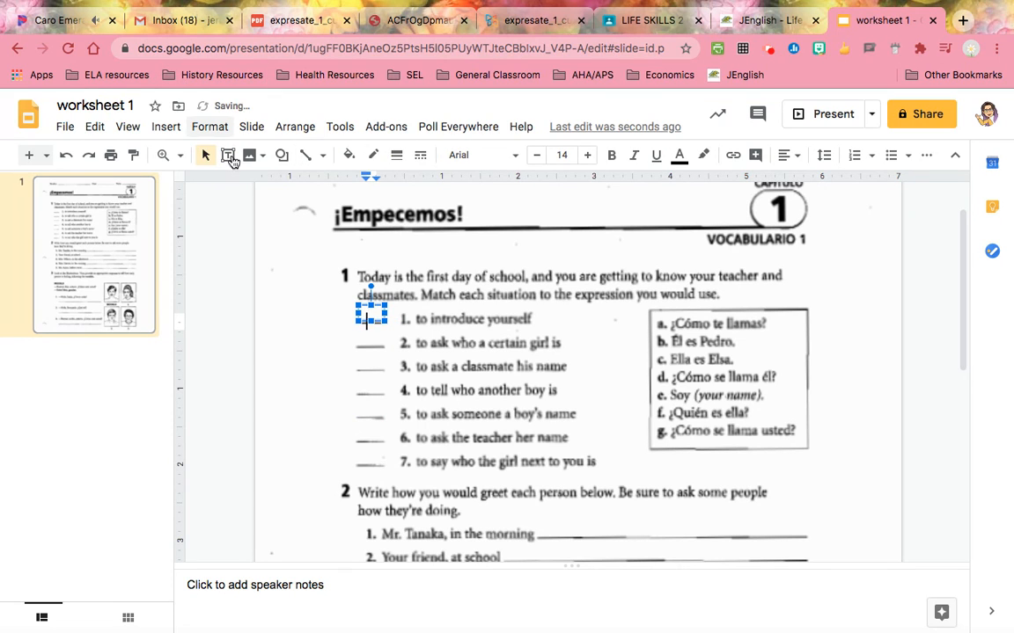
click(209, 128)
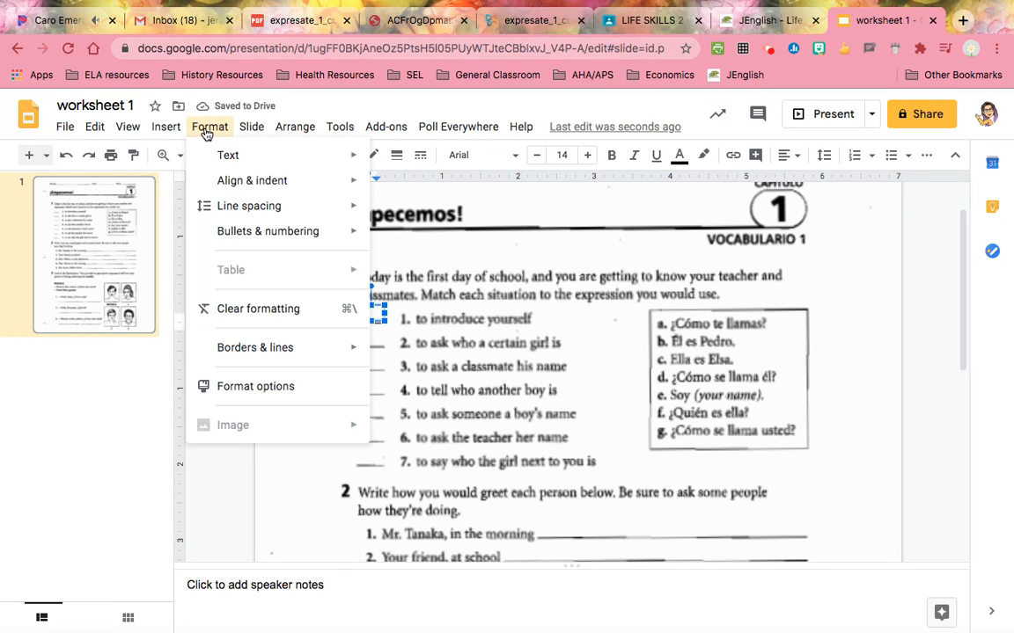
mouse_move(321, 355)
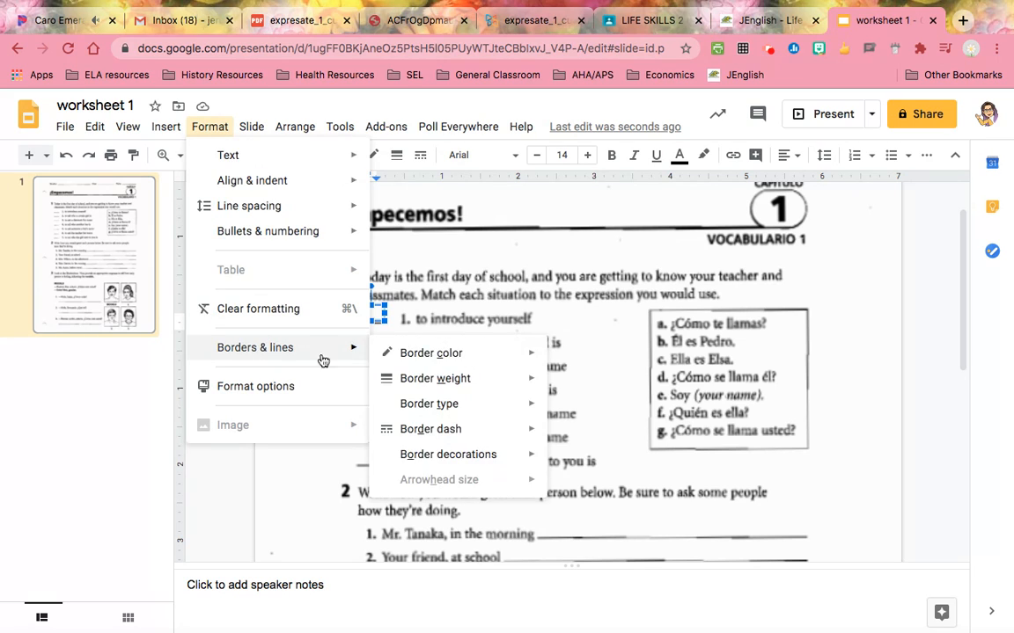
mouse_move(443, 362)
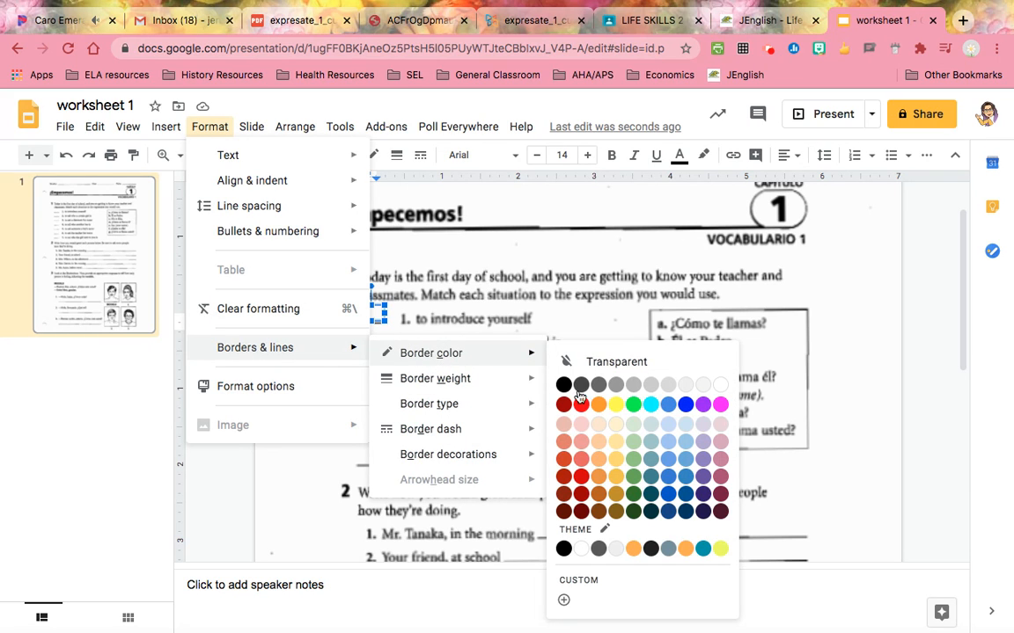
click(616, 387)
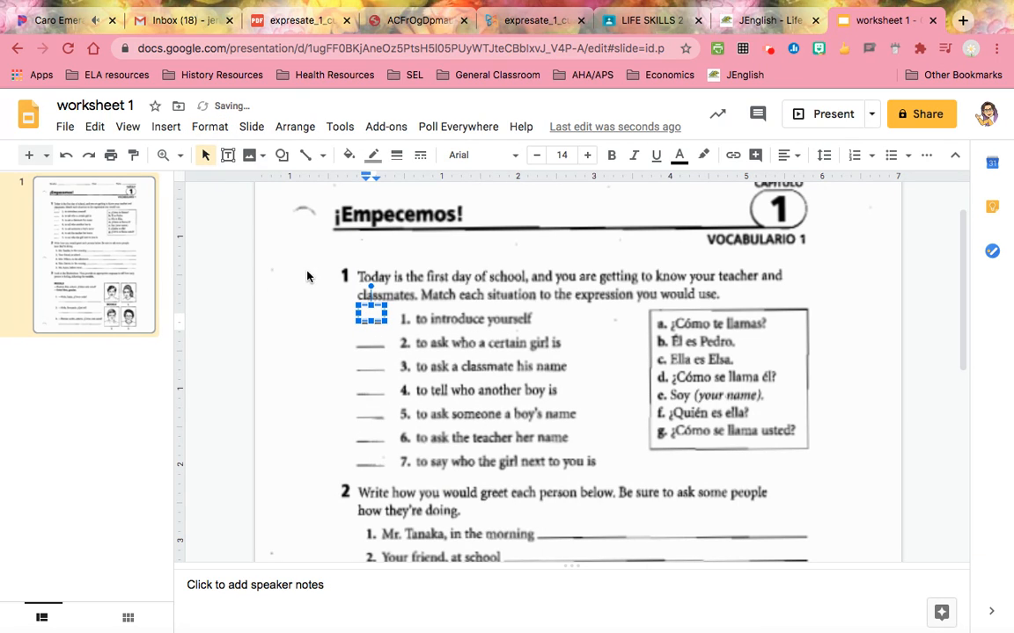
click(374, 342)
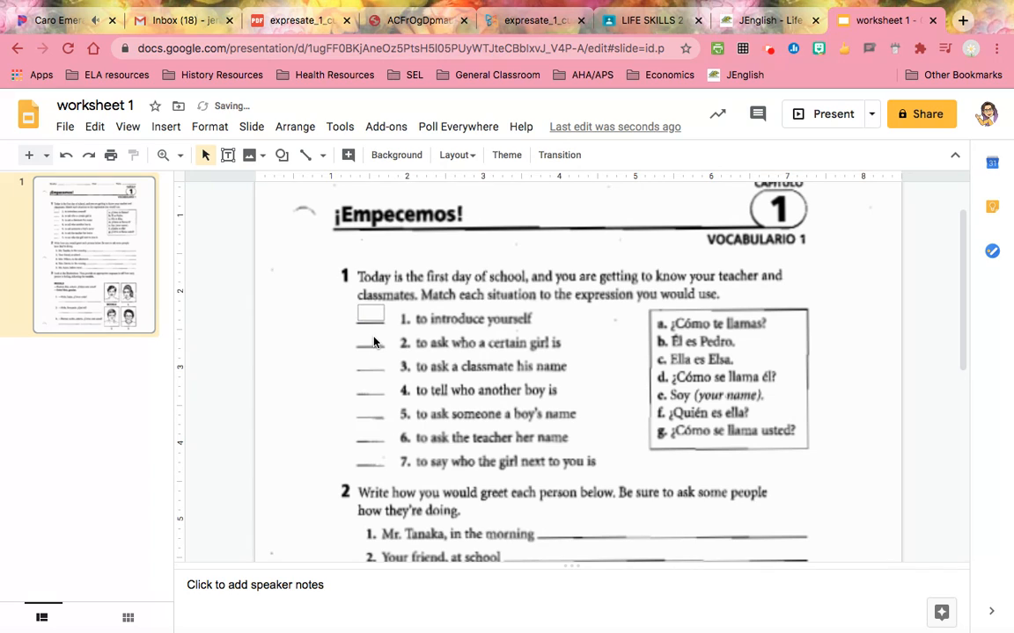
click(373, 339)
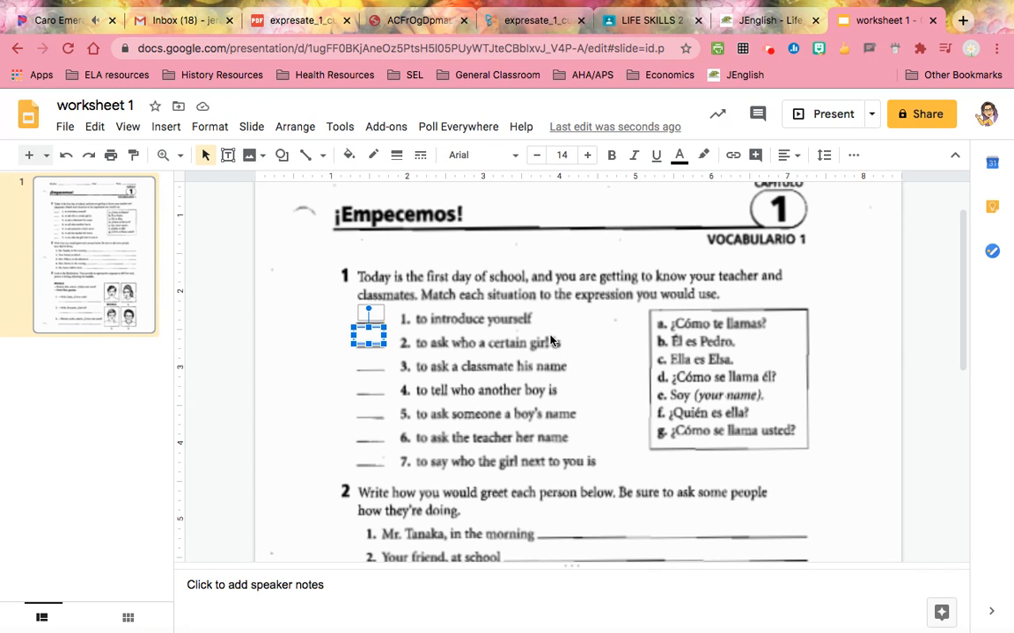
key(Escape)
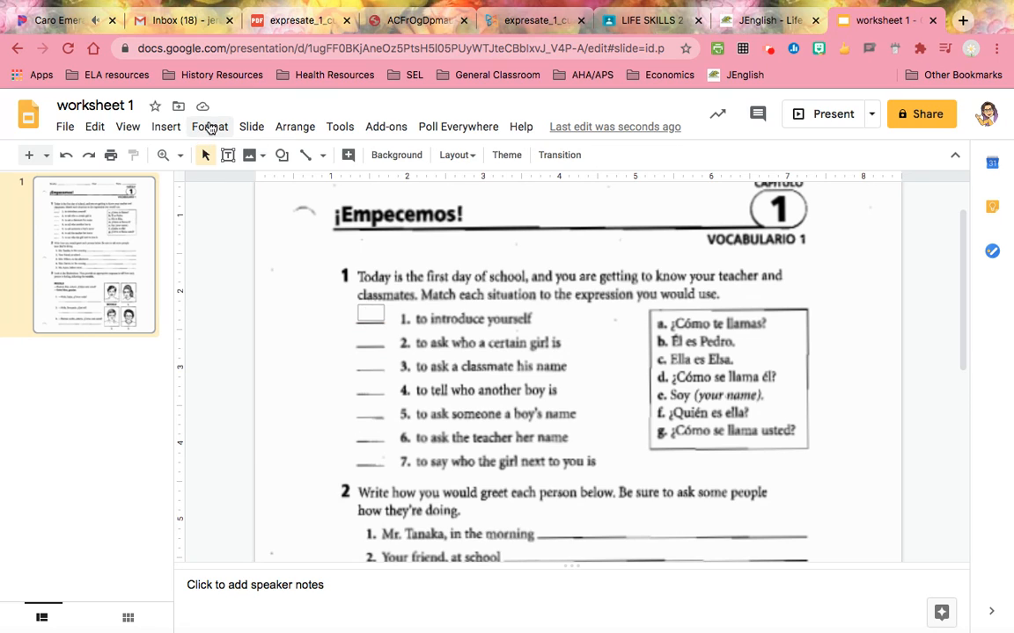
click(209, 127)
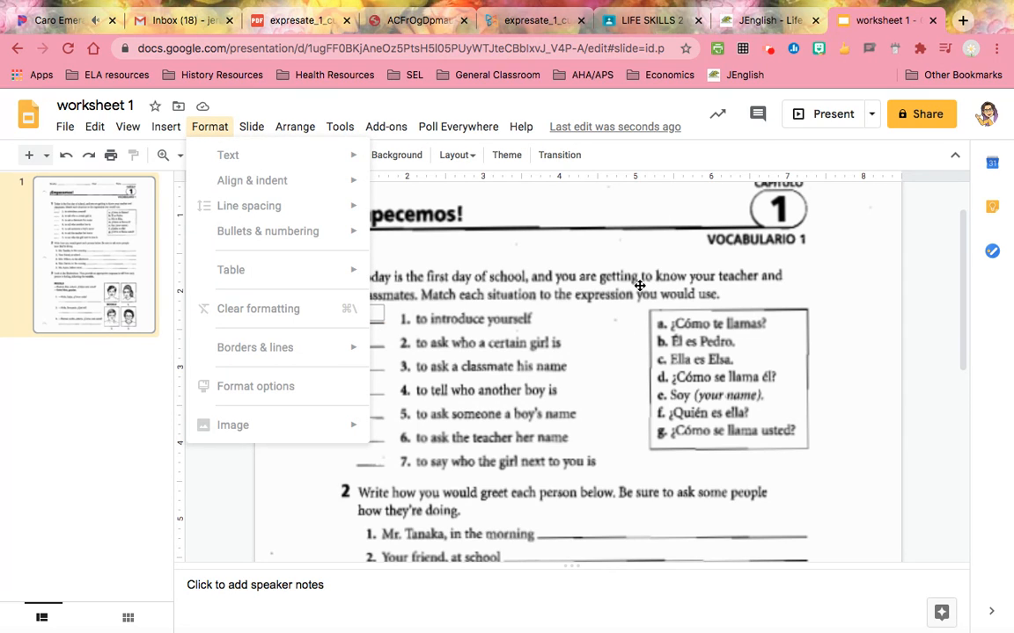
click(515, 245)
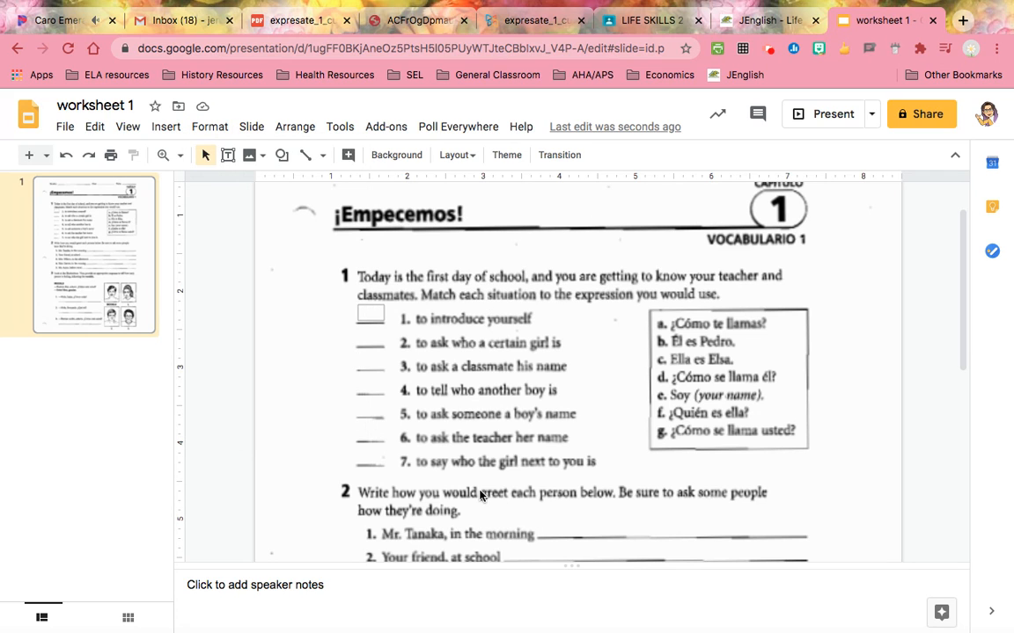
Draw a long text box over the full answer line of item 1 in exercise 2
scroll(482, 489, down, 3)
scroll(616, 313, down, 1)
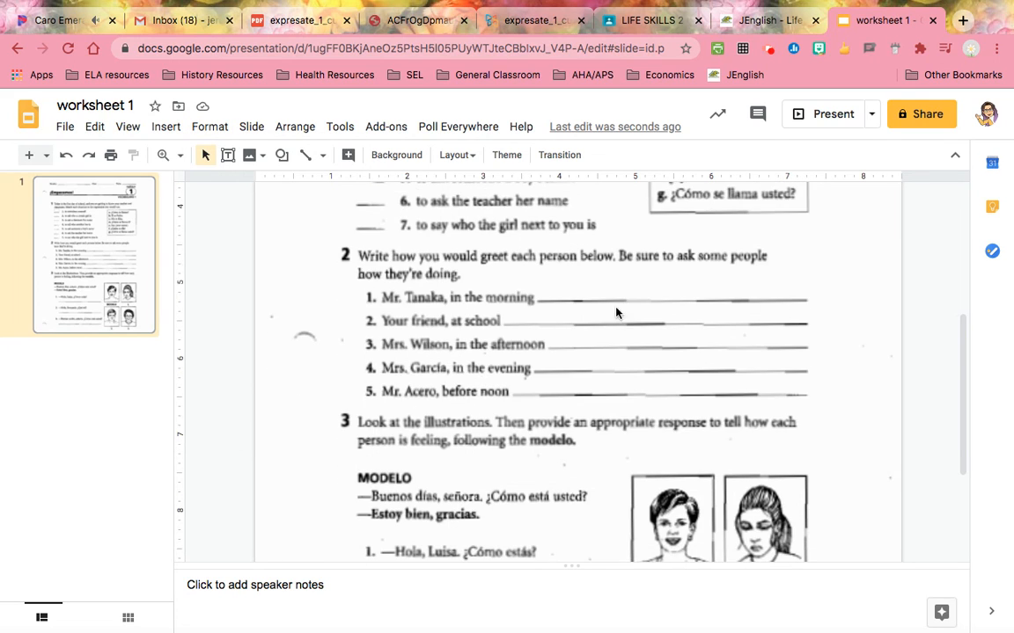
click(228, 155)
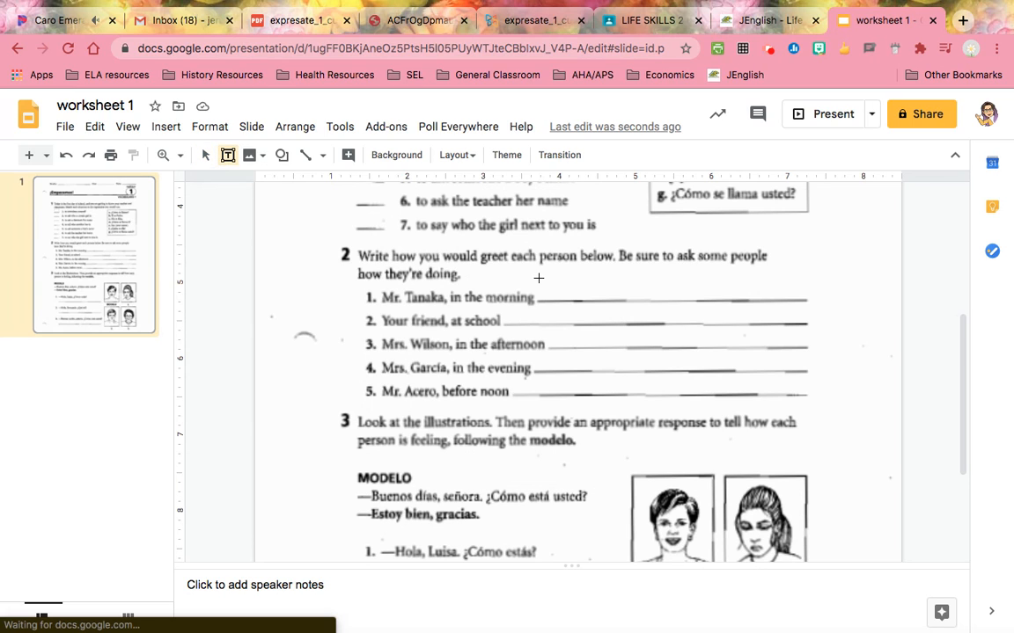
drag(539, 279, 808, 299)
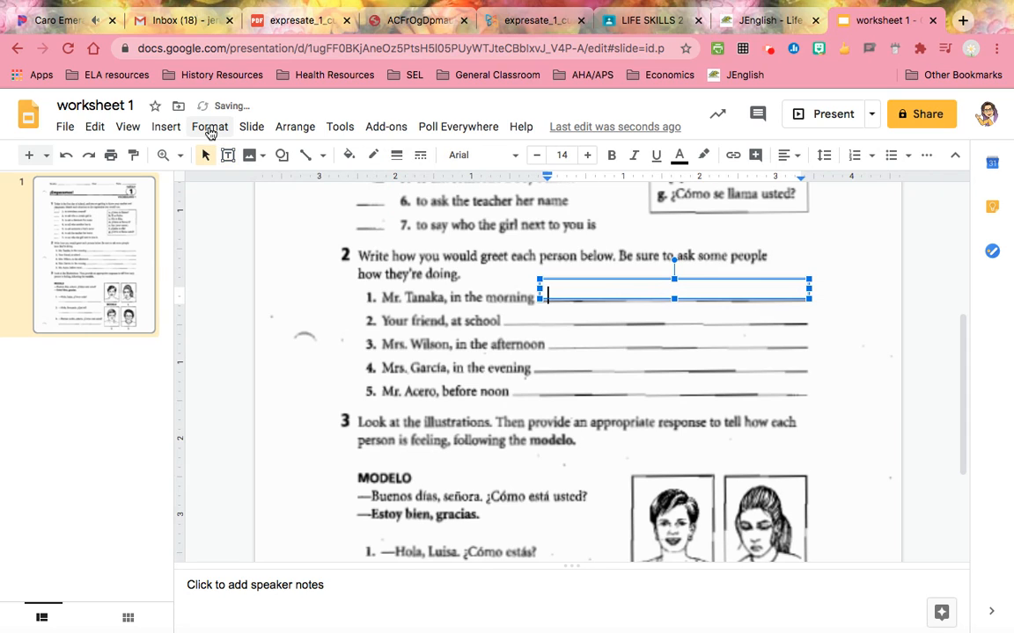
Set the border colour of the text box on item 1's answer line in exercise 2 to grey
click(211, 130)
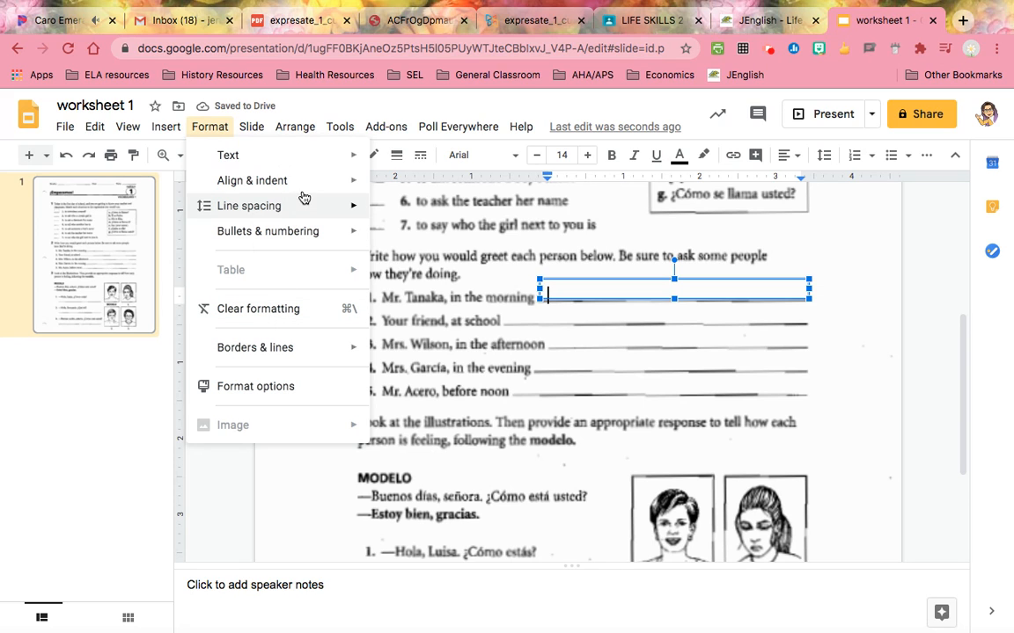
mouse_move(304, 182)
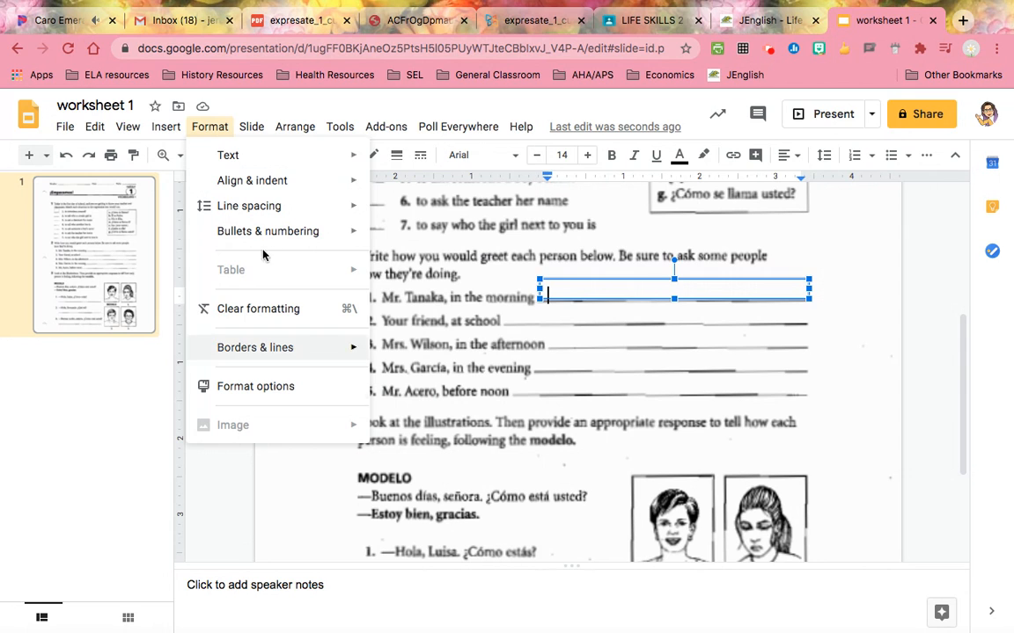
mouse_move(290, 351)
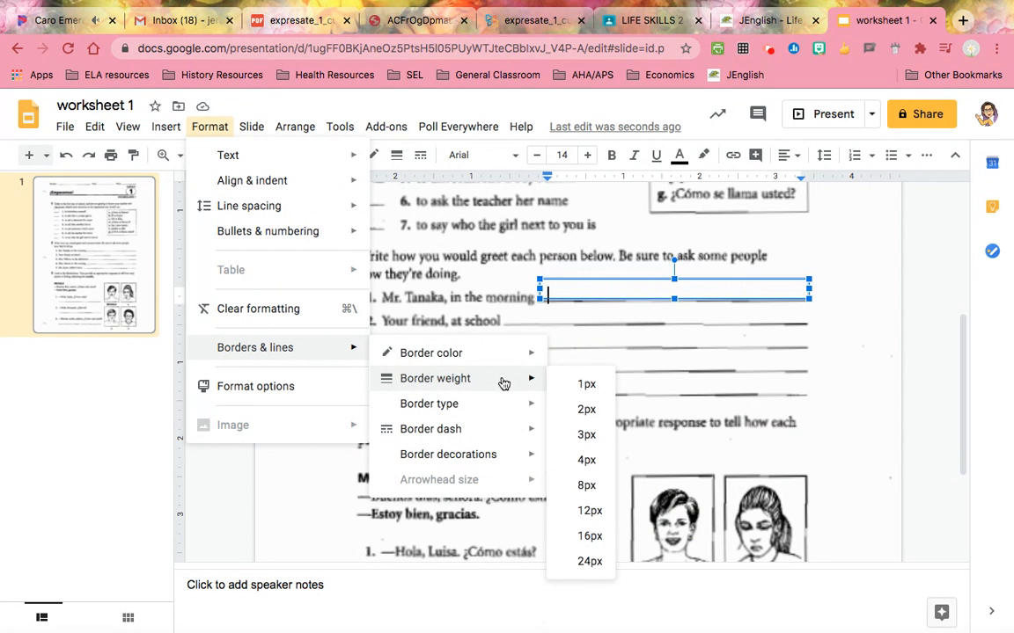
mouse_move(498, 357)
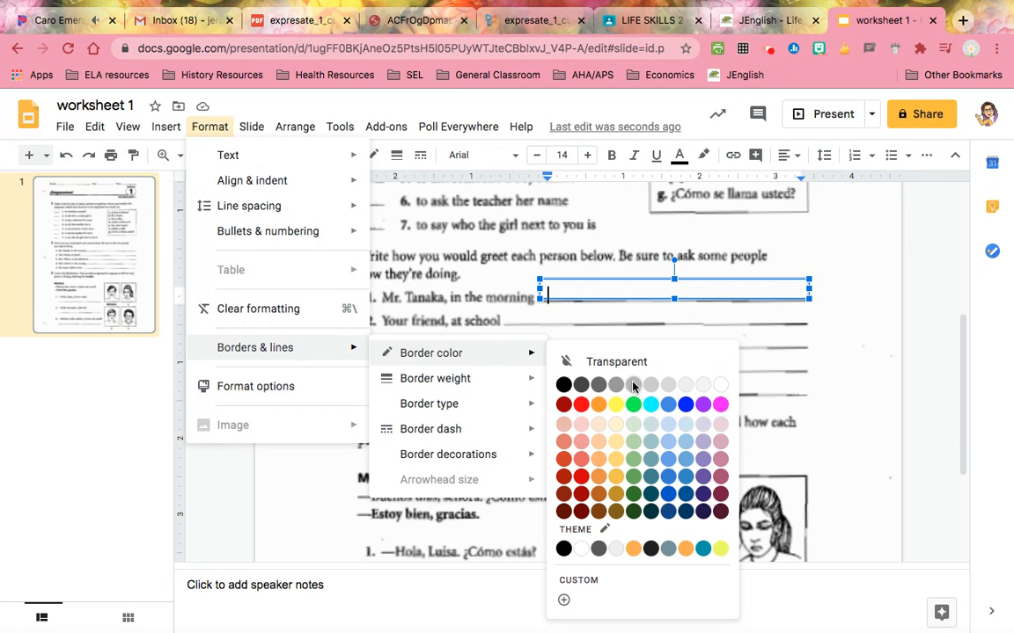
click(572, 352)
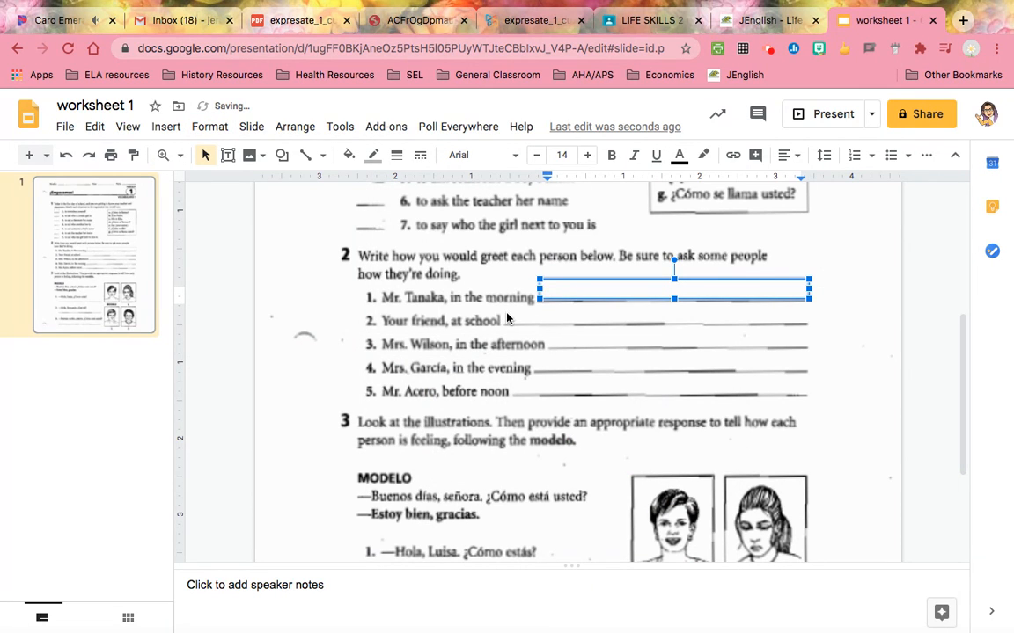
click(609, 359)
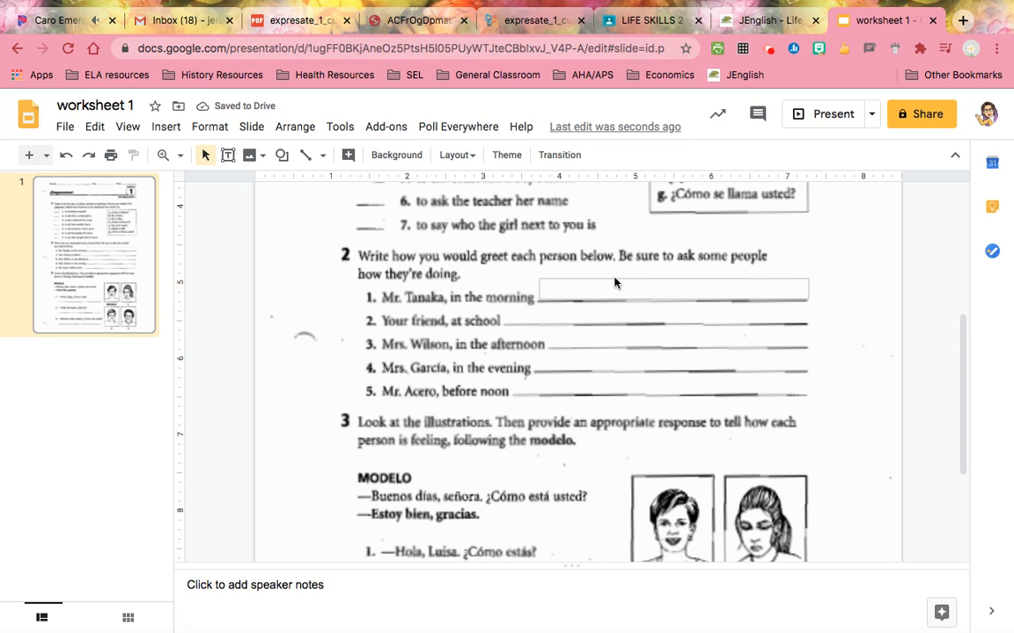
Duplicate the grey-bordered text box on item 1's answer line in exercise 2 four times
click(544, 283)
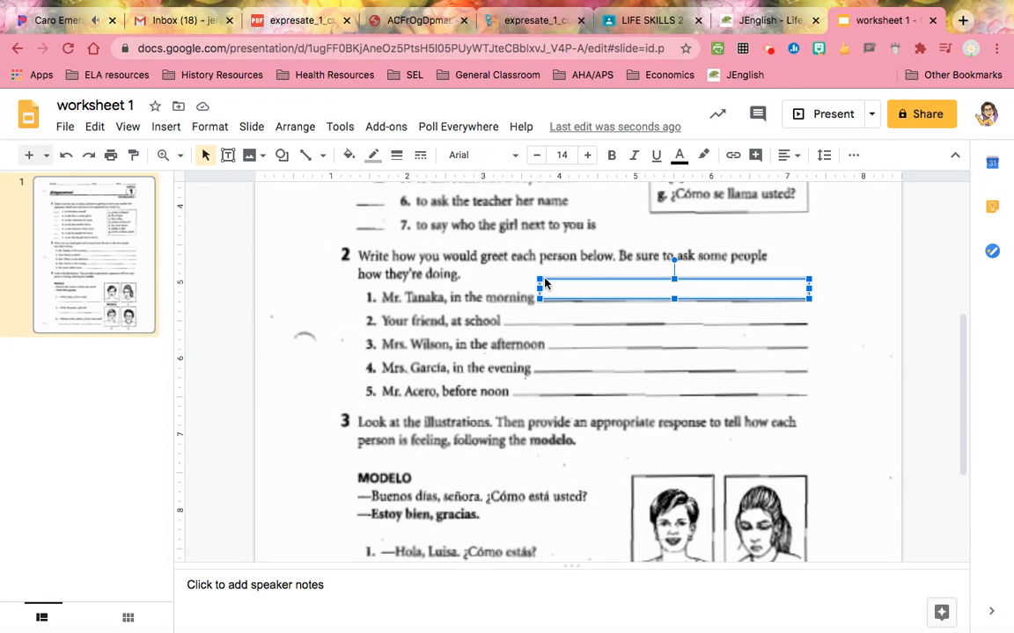
key(ctrl+d)
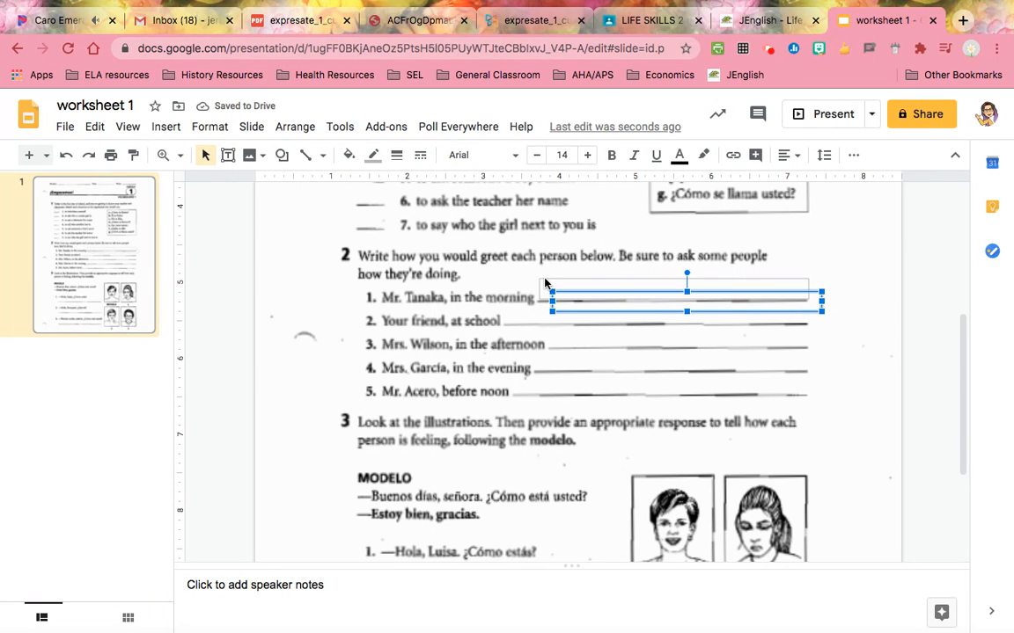
key(ctrl+d)
key(ctrl+d)
key(ctrl+d)
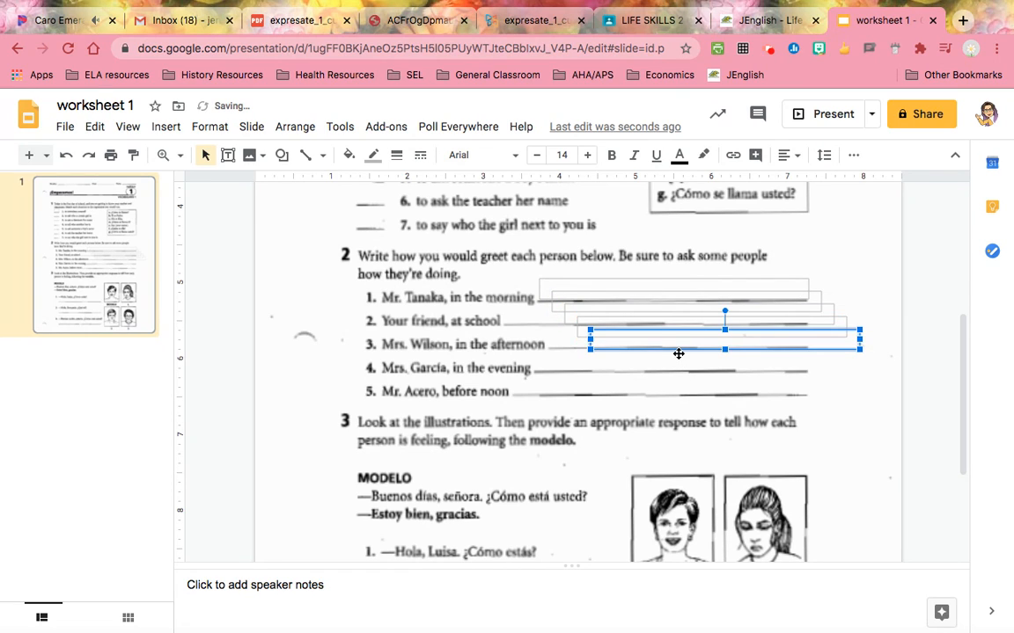
Move the four duplicated text boxes onto the answer lines of items 2 to 5 in exercise 2
drag(677, 352, 607, 396)
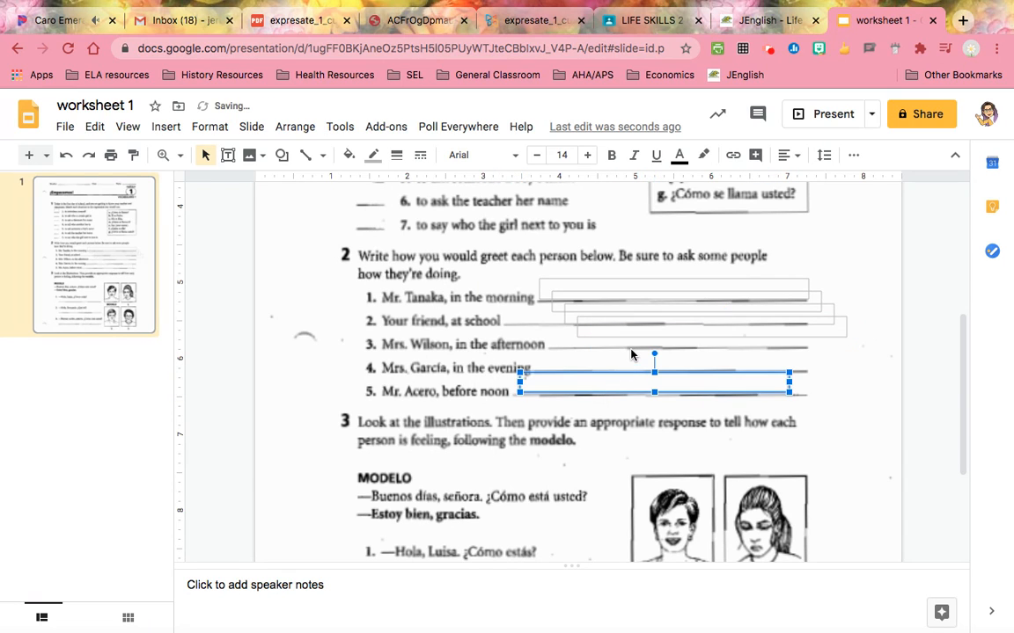
right_click(636, 334)
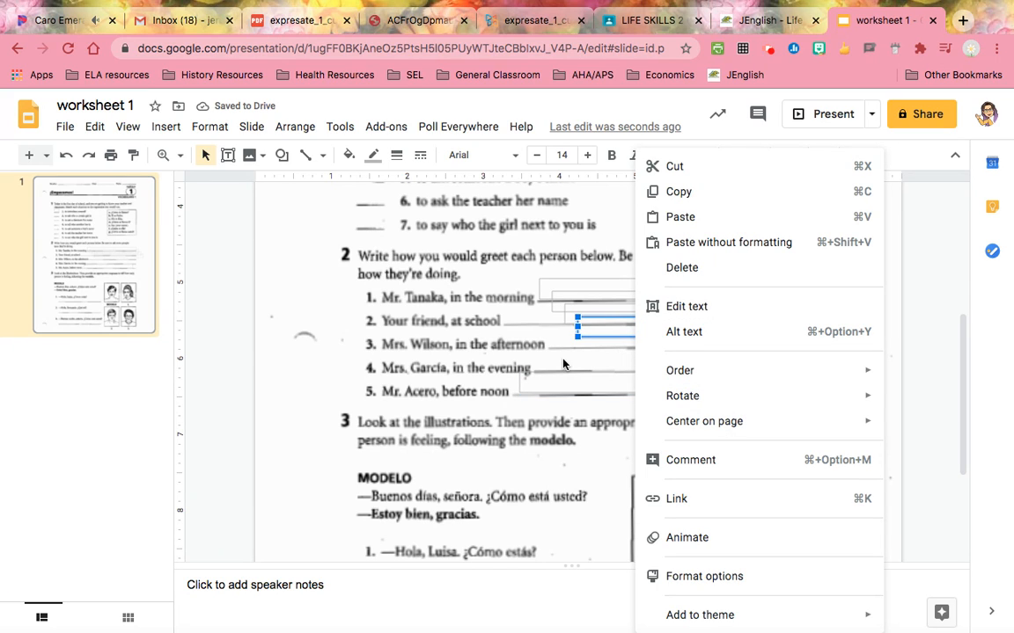
click(946, 297)
drag(618, 332, 571, 367)
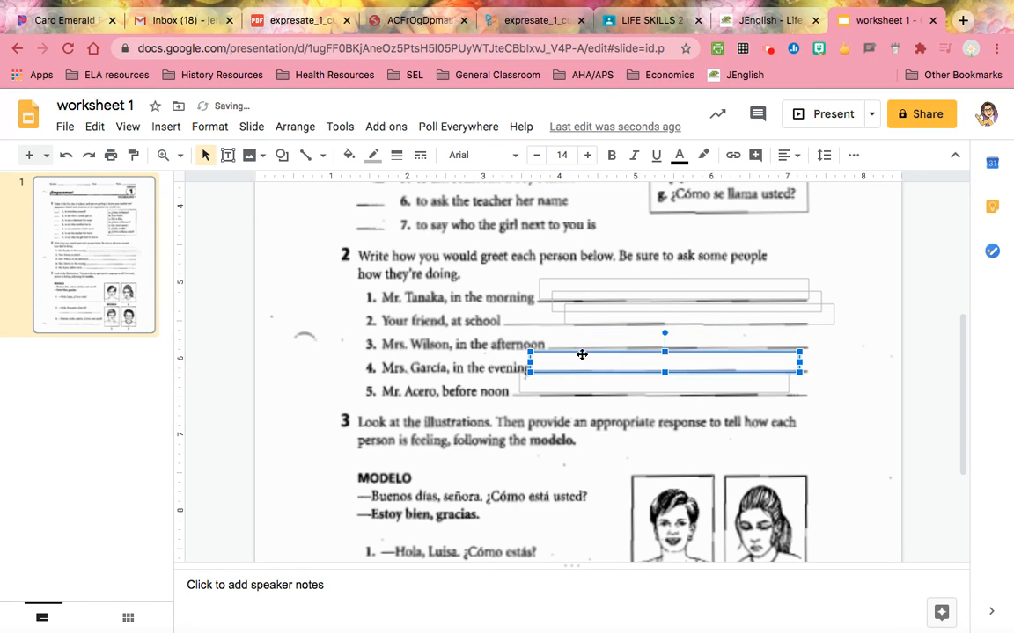
drag(617, 315, 593, 347)
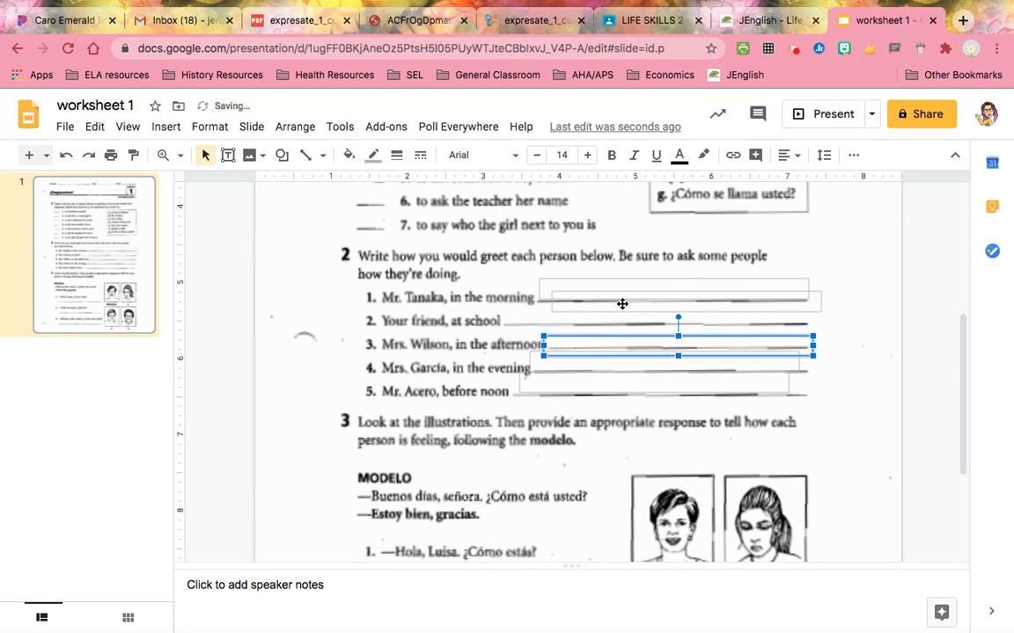
drag(621, 304, 573, 325)
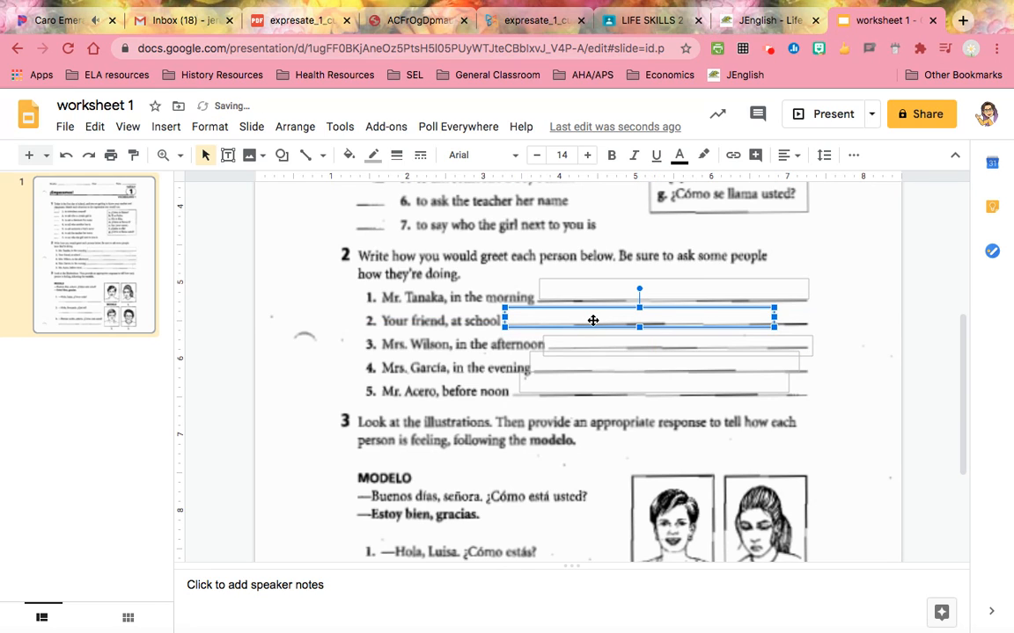
drag(609, 340, 609, 327)
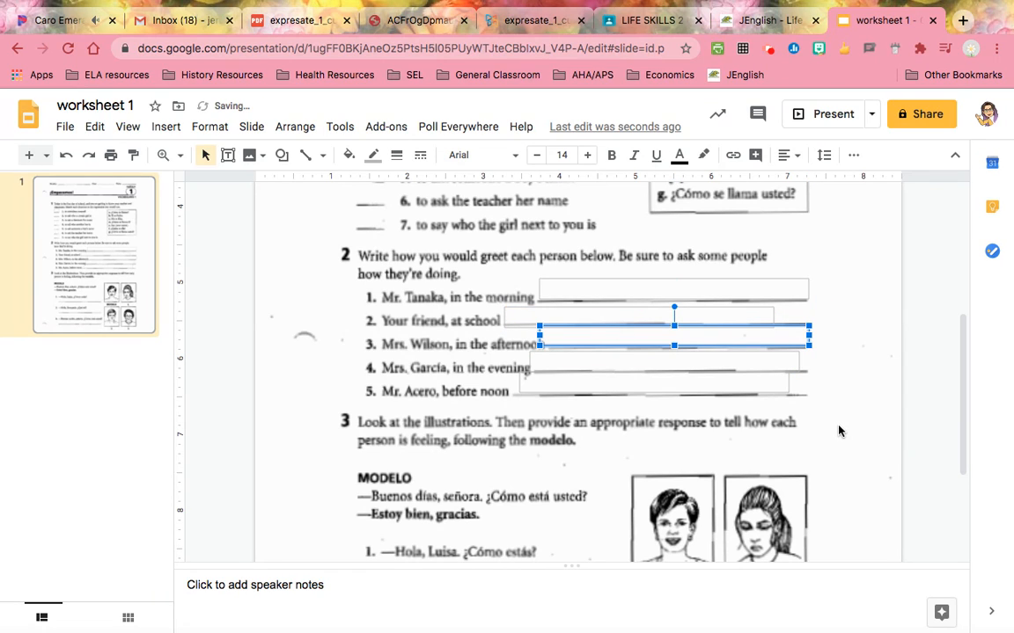
click(940, 417)
Draw a text box over the full answer line of item 1 in exercise 3 and give it a grey border
scroll(880, 379, down, 3)
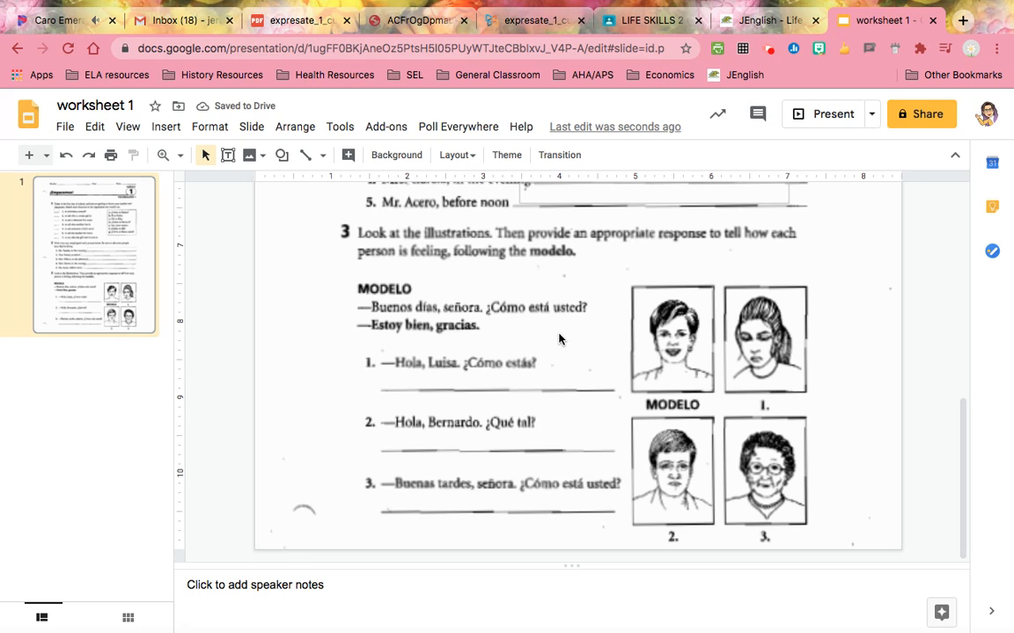
click(227, 156)
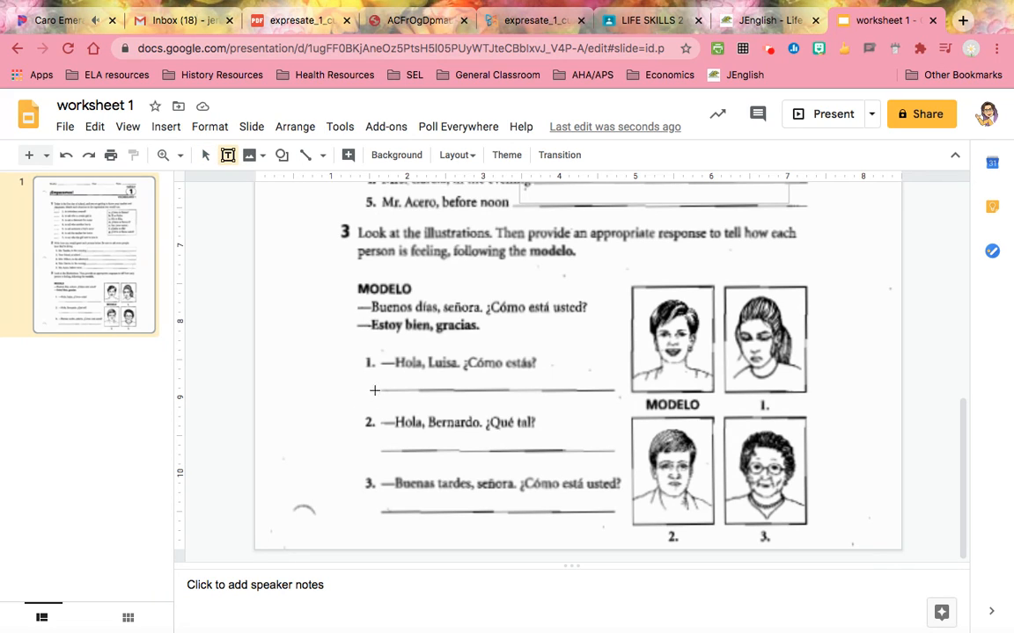
drag(370, 369, 623, 393)
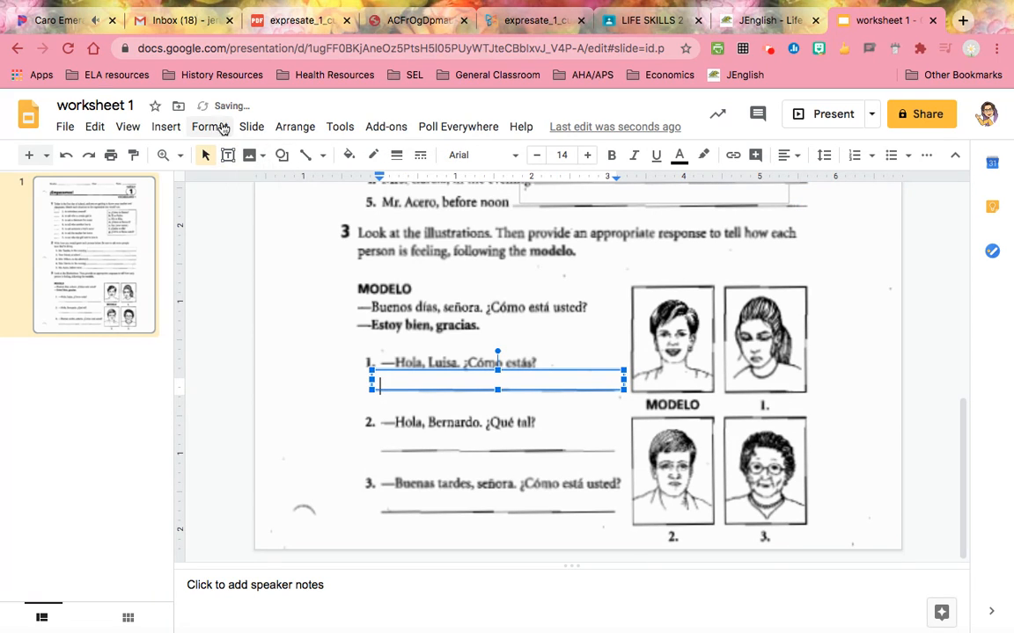
click(212, 128)
mouse_move(264, 352)
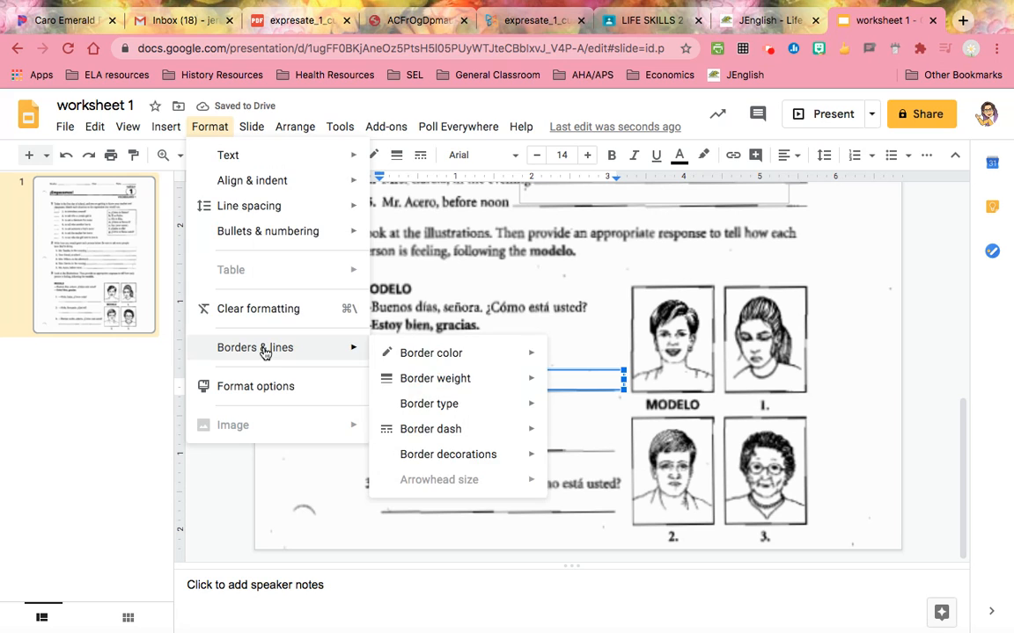
mouse_move(448, 358)
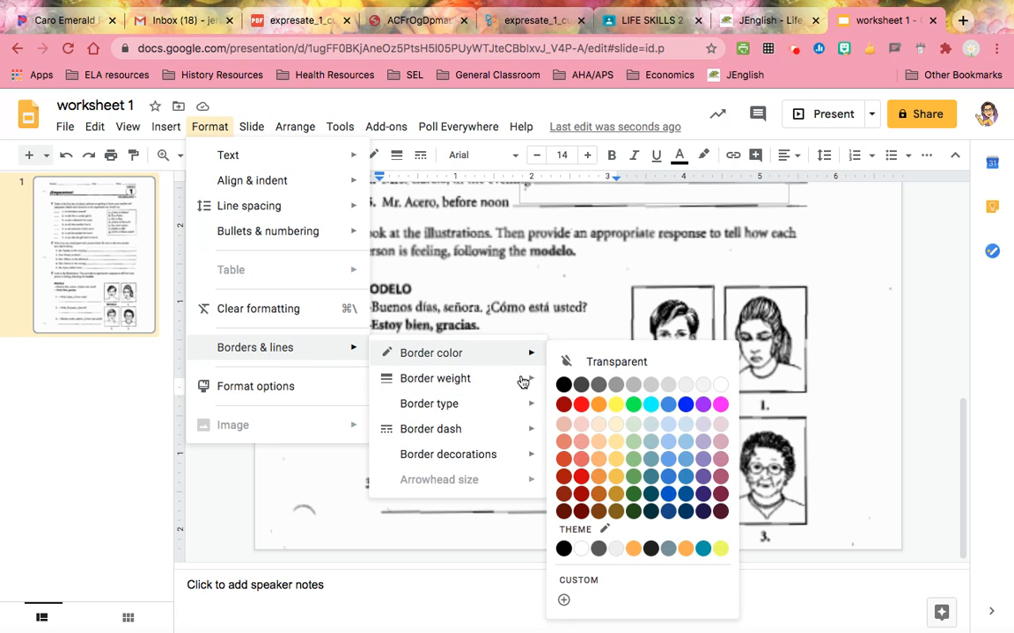
mouse_move(495, 354)
click(633, 386)
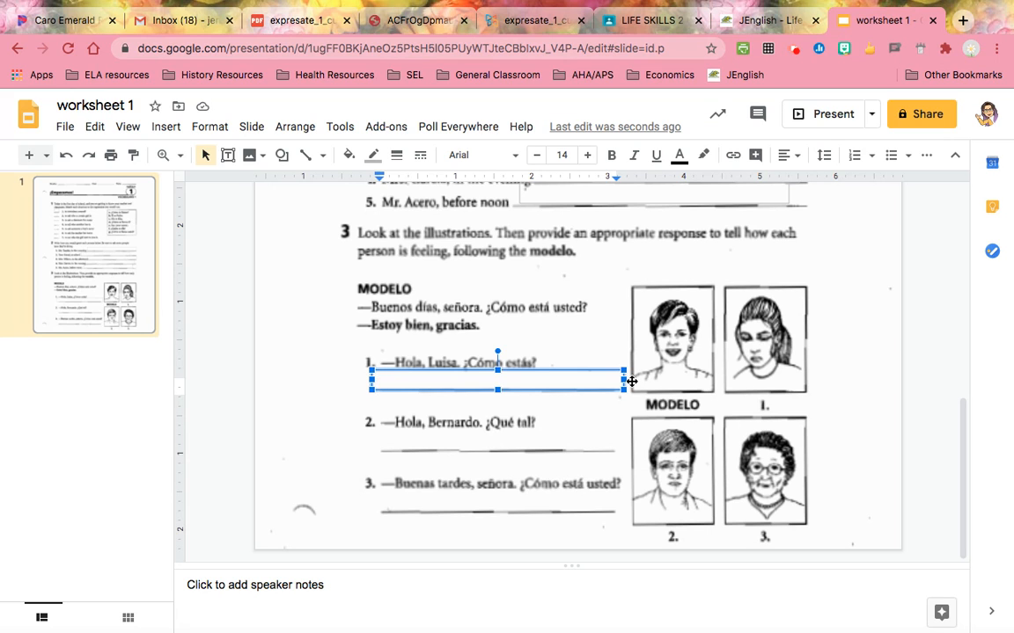
Duplicate item 1's text box in exercise 3 twice and place the copies on the answer lines of items 2 and 3
key(ctrl+d)
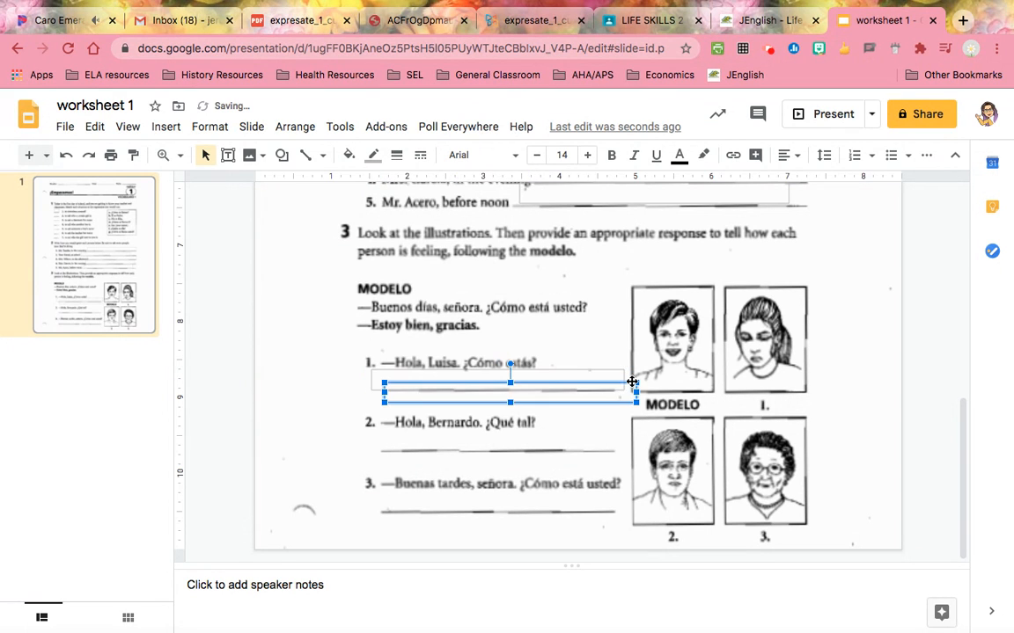
key(ctrl+d)
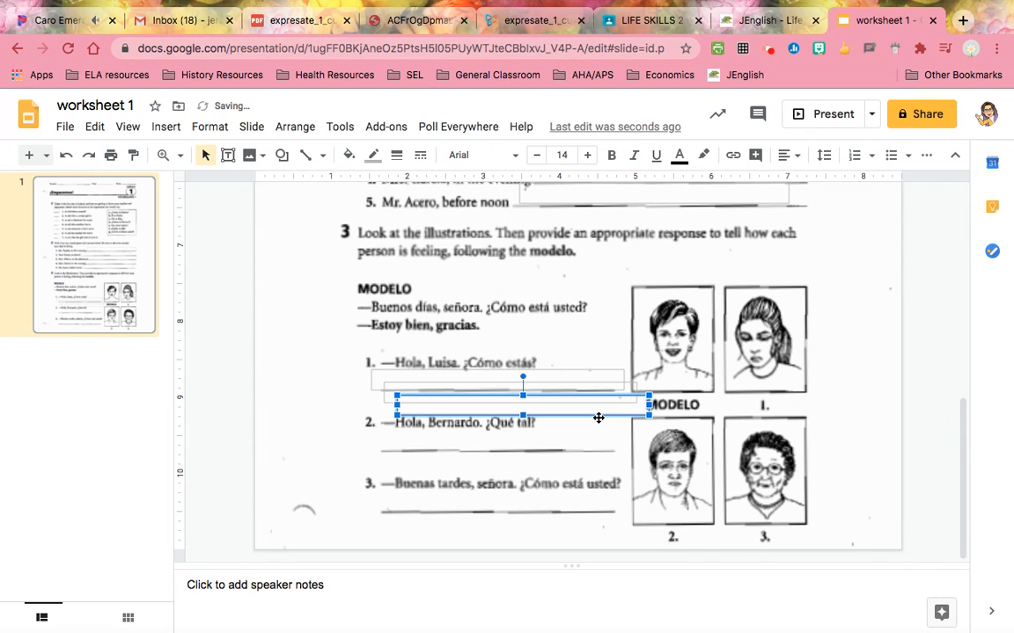
drag(594, 422, 565, 517)
drag(562, 403, 553, 449)
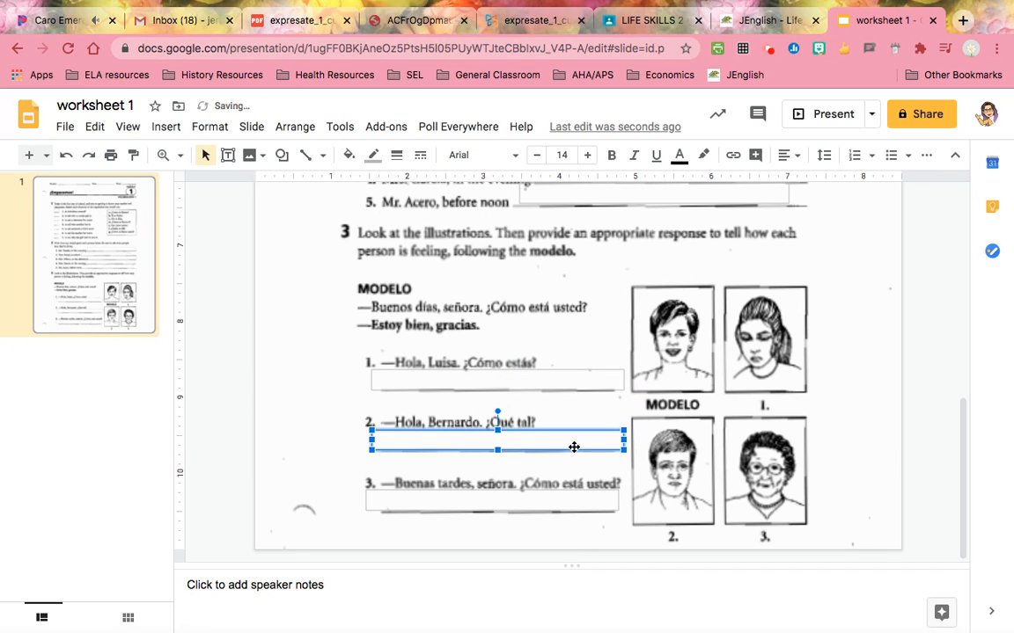
click(862, 488)
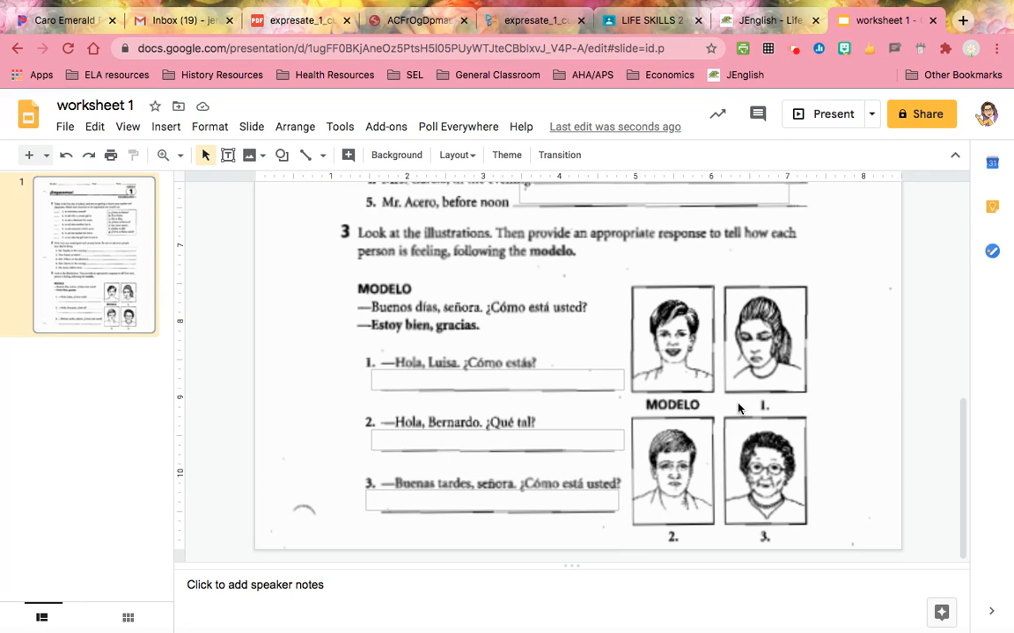
Set the border colour of the text box on item 2's answer blank in exercise 1 to grey
scroll(738, 408, up, 10)
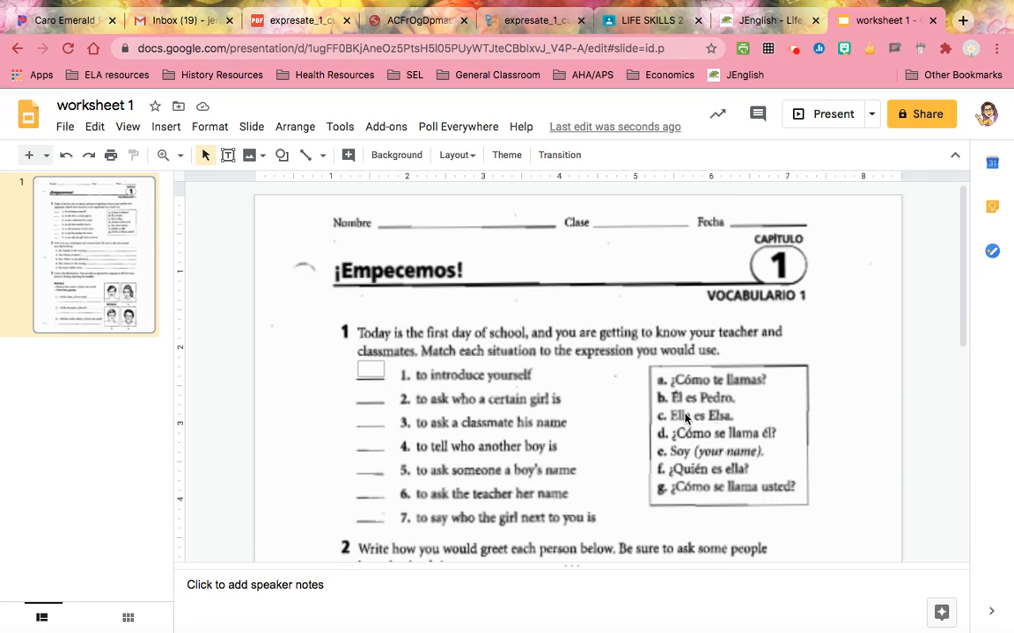
click(370, 396)
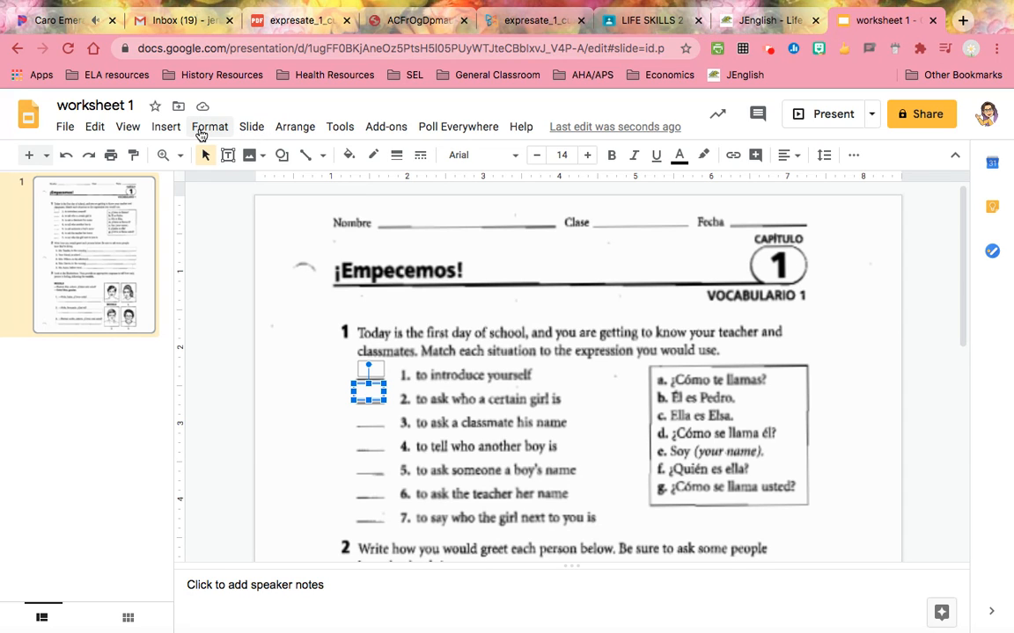
click(201, 130)
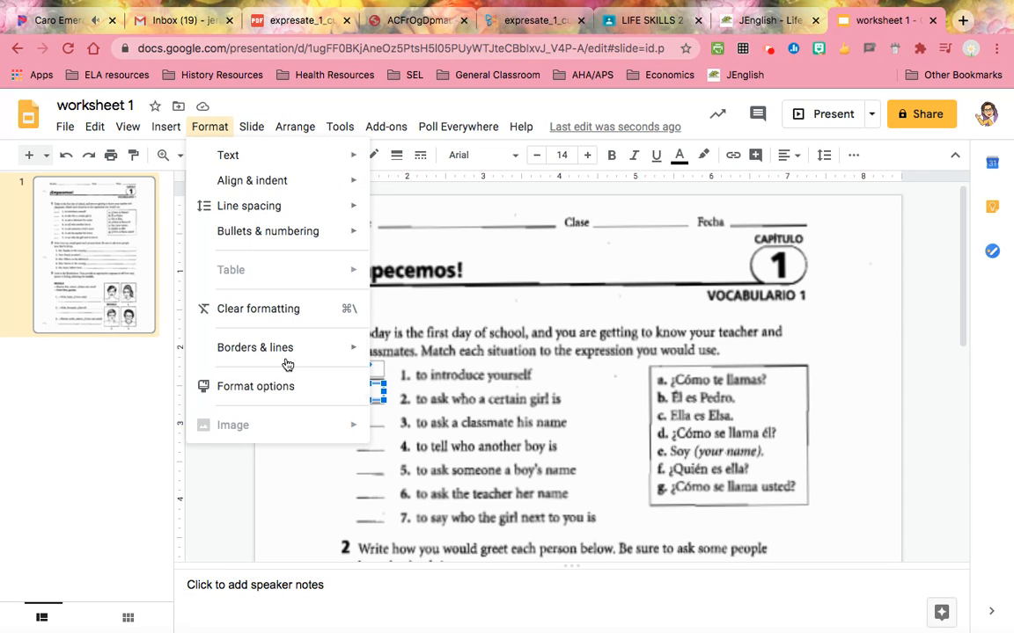
mouse_move(427, 384)
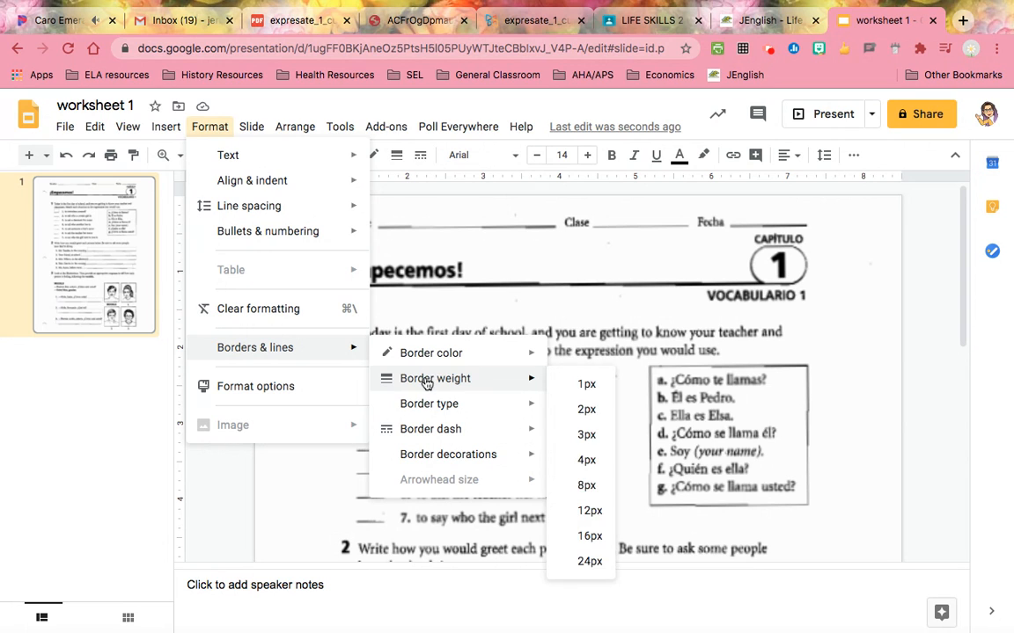
mouse_move(473, 355)
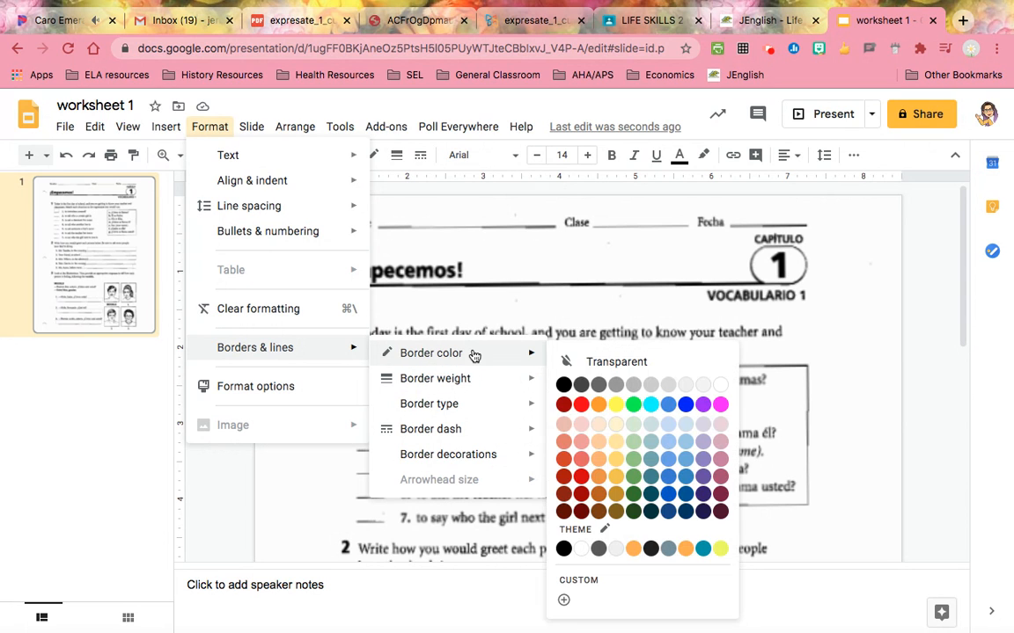
click(635, 387)
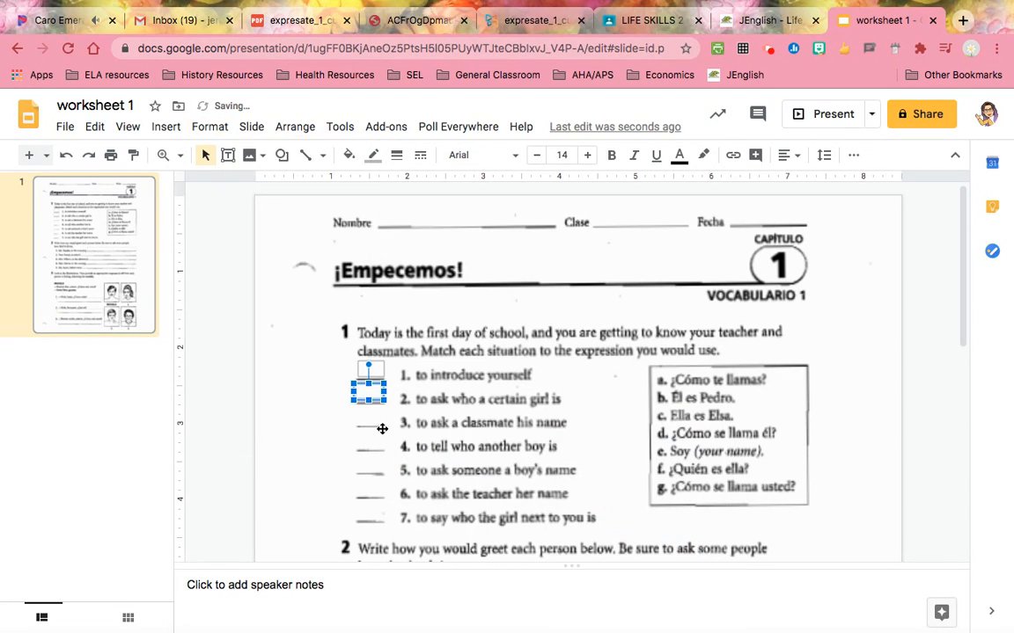
Give the text box on item 3's answer blank in exercise 1 the same grey border colour
click(377, 422)
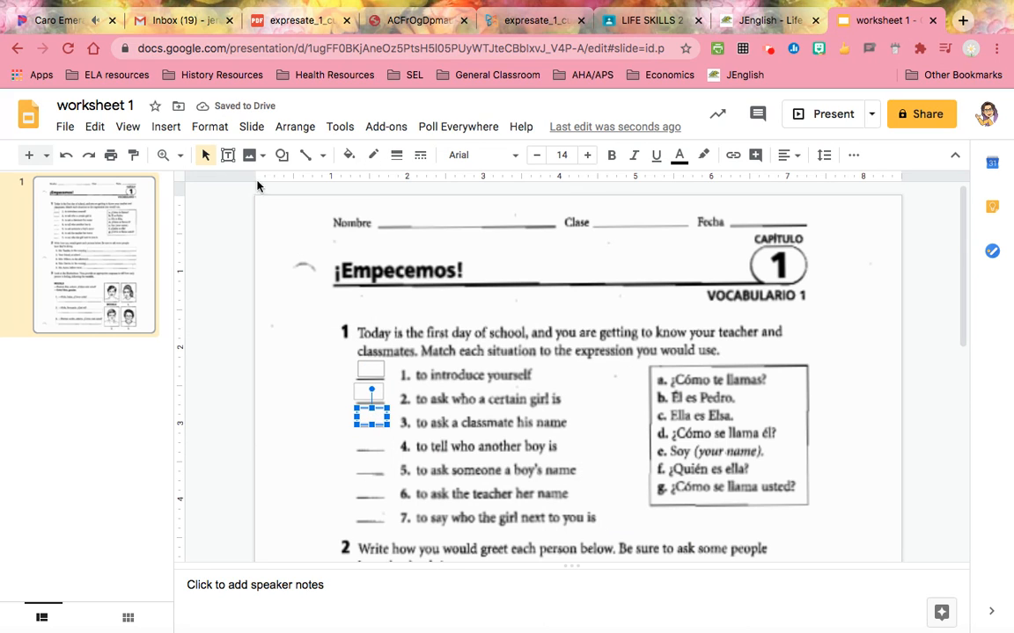
click(212, 127)
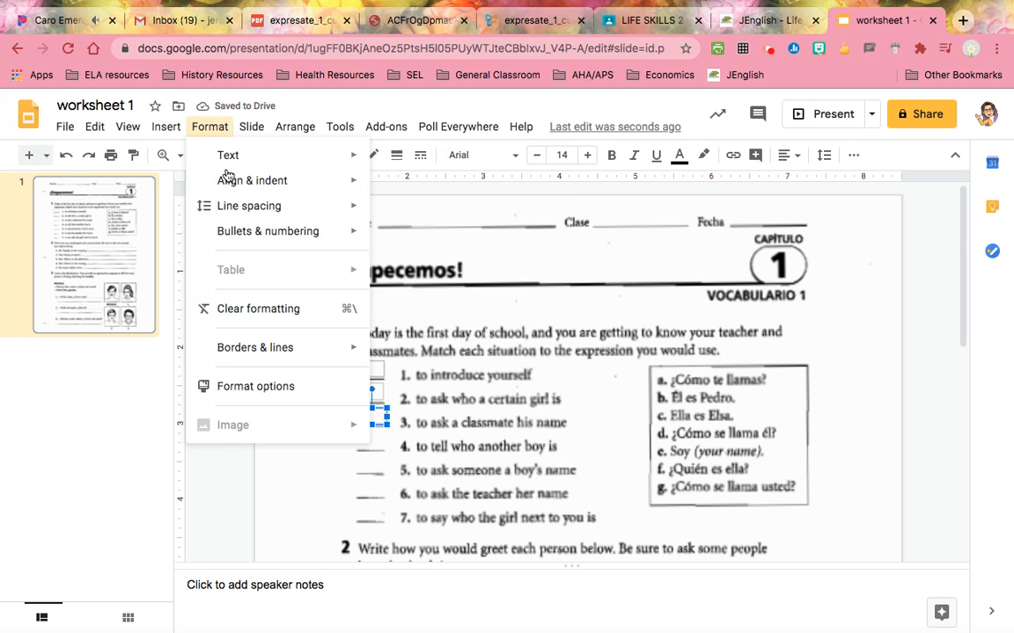
mouse_move(373, 361)
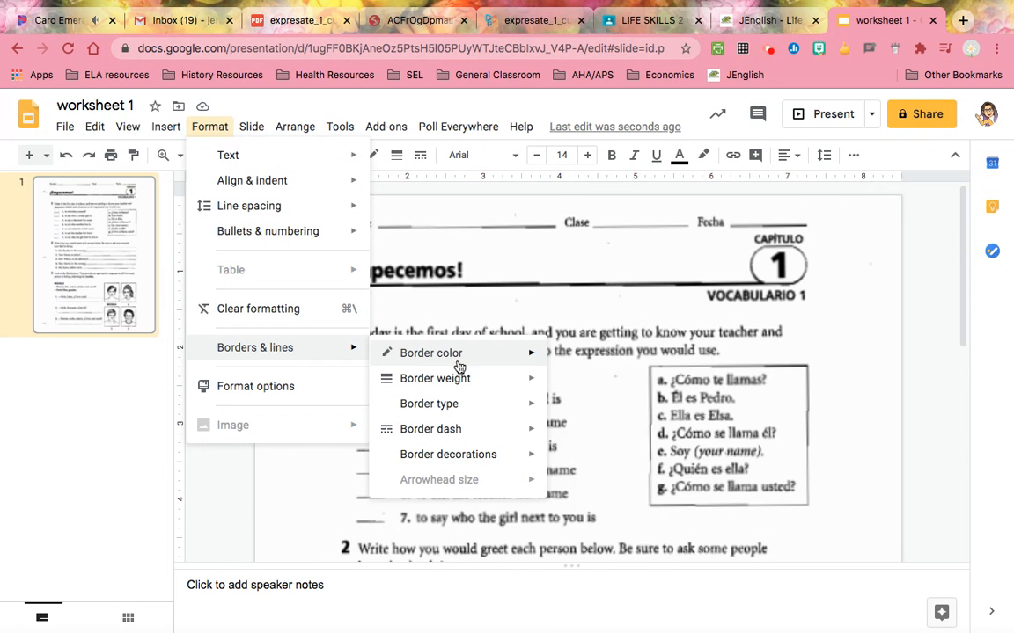
mouse_move(455, 362)
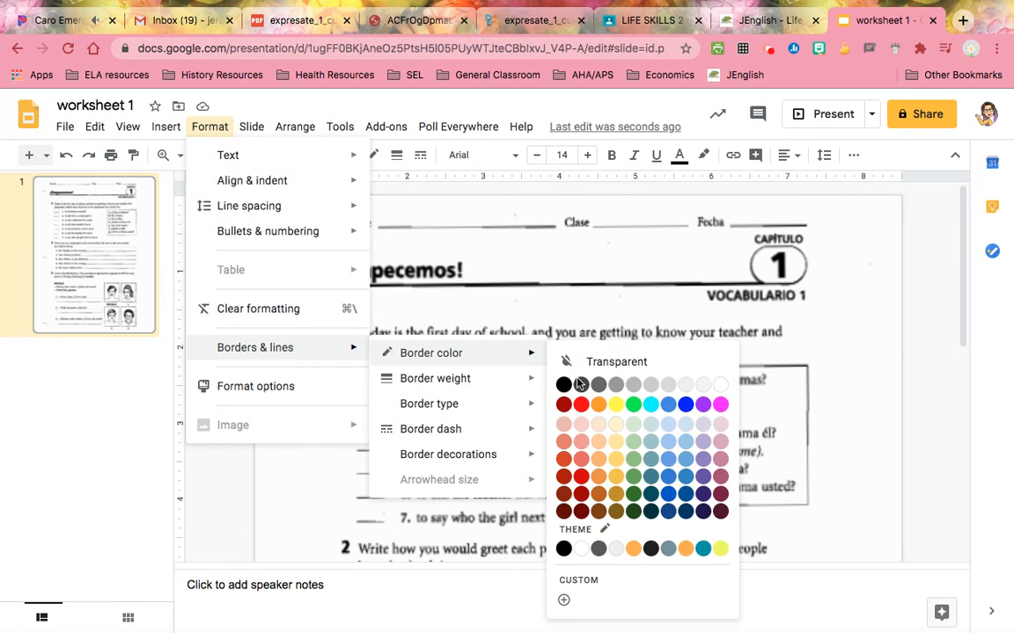
click(633, 384)
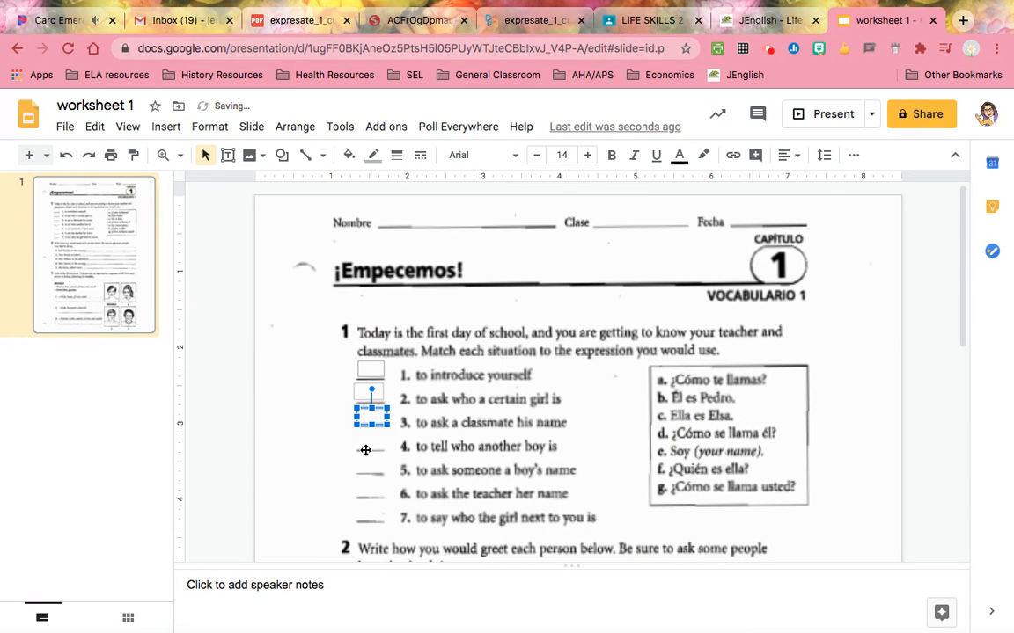
Set the border of the text box on item 4's answer blank in exercise 1 to a slightly lighter grey
key(super+v)
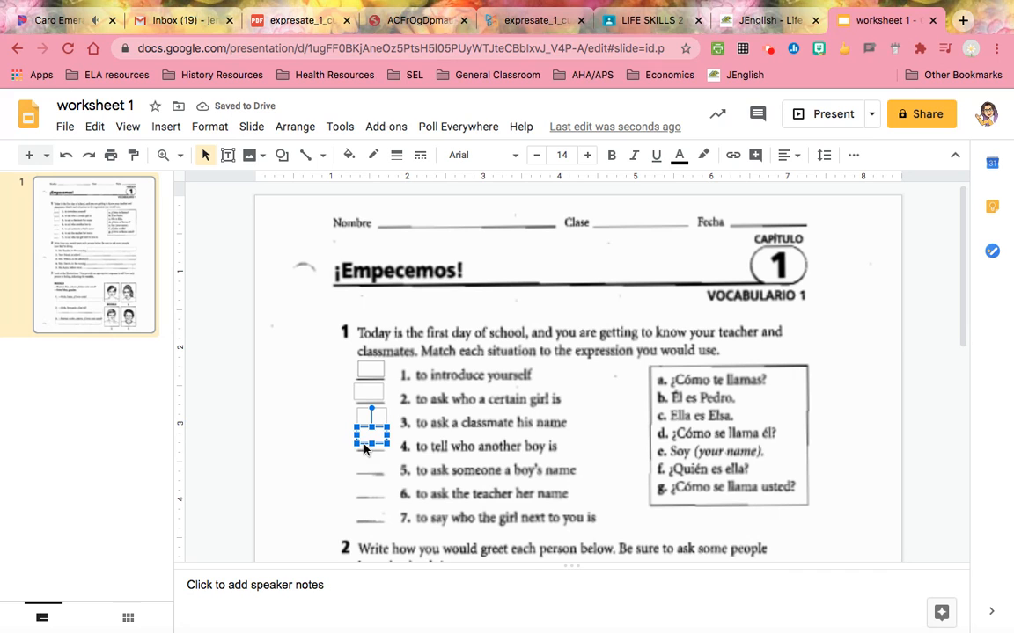
click(210, 127)
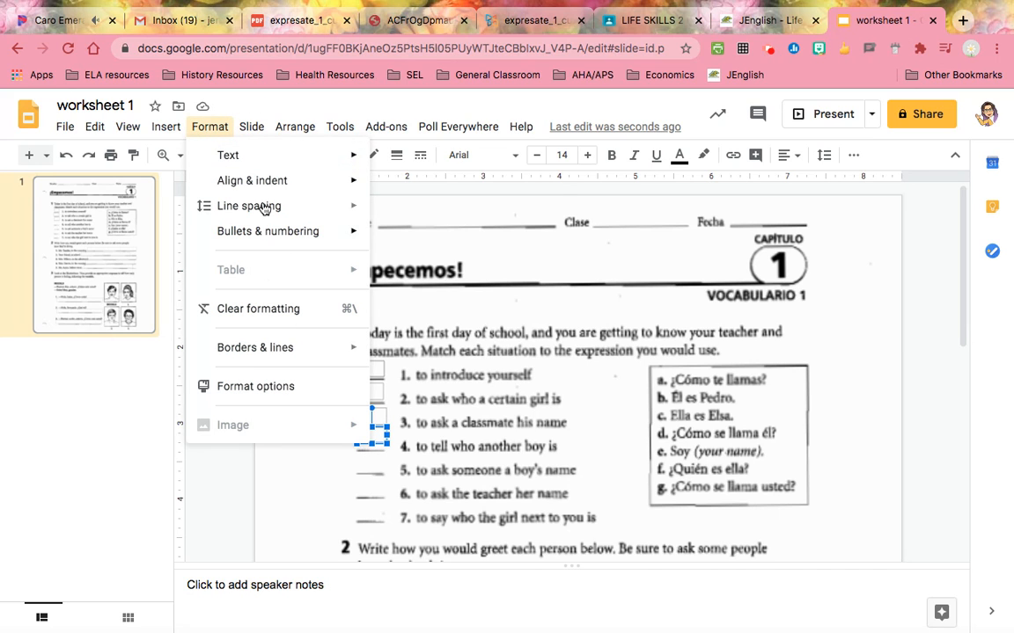
mouse_move(289, 356)
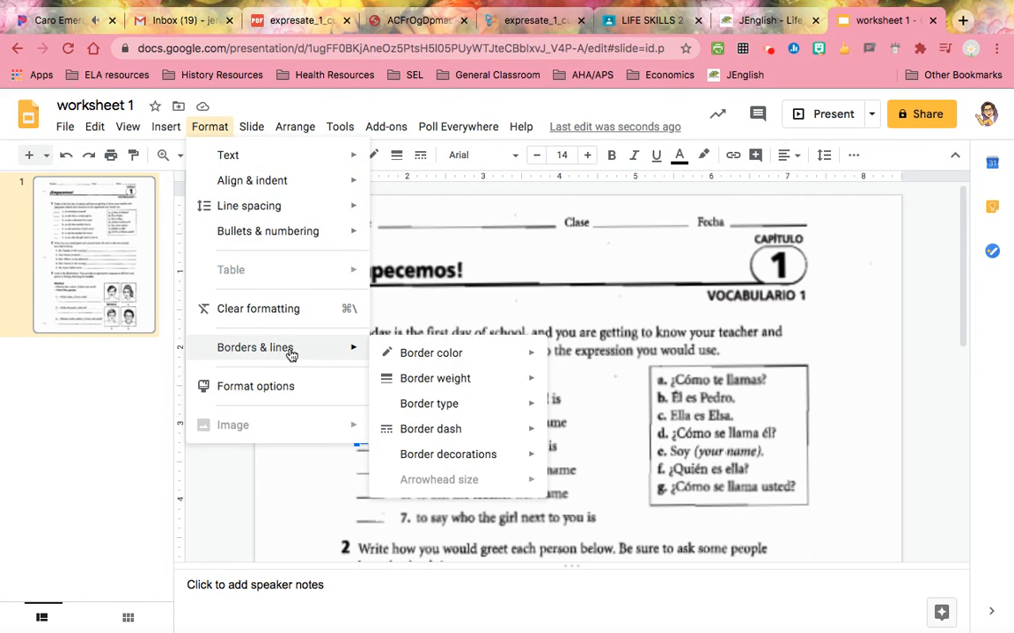
mouse_move(463, 355)
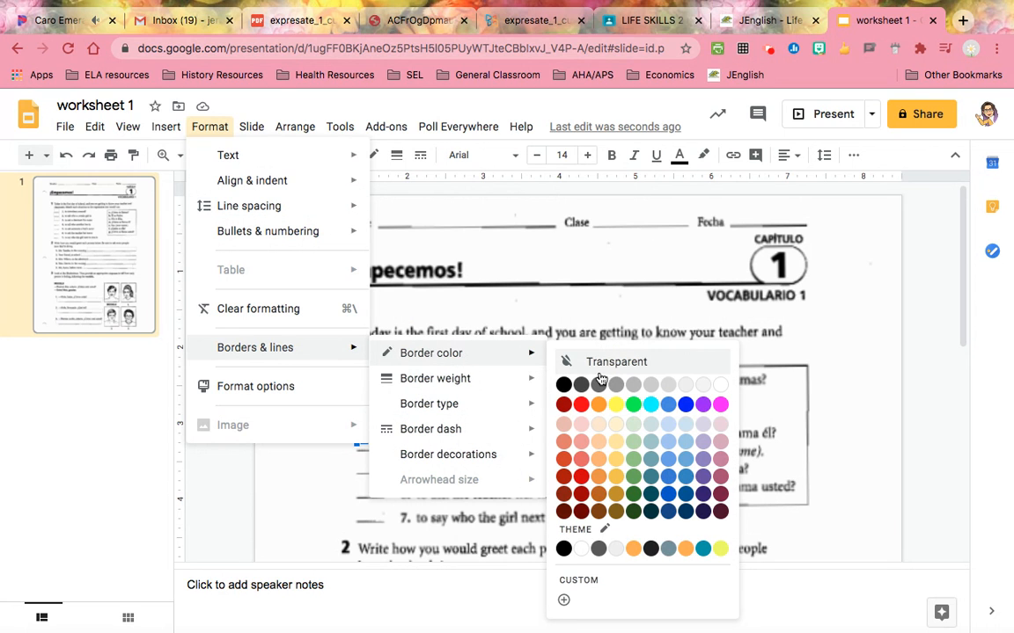
click(651, 388)
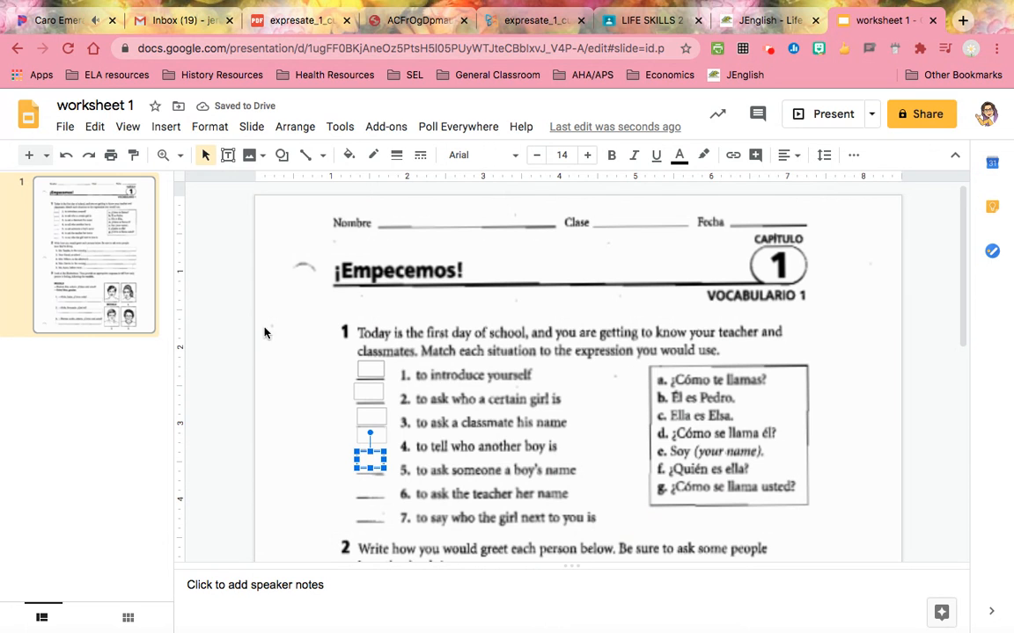
Set the border colour of the text box on item 5's answer blank in exercise 1 to grey
click(205, 129)
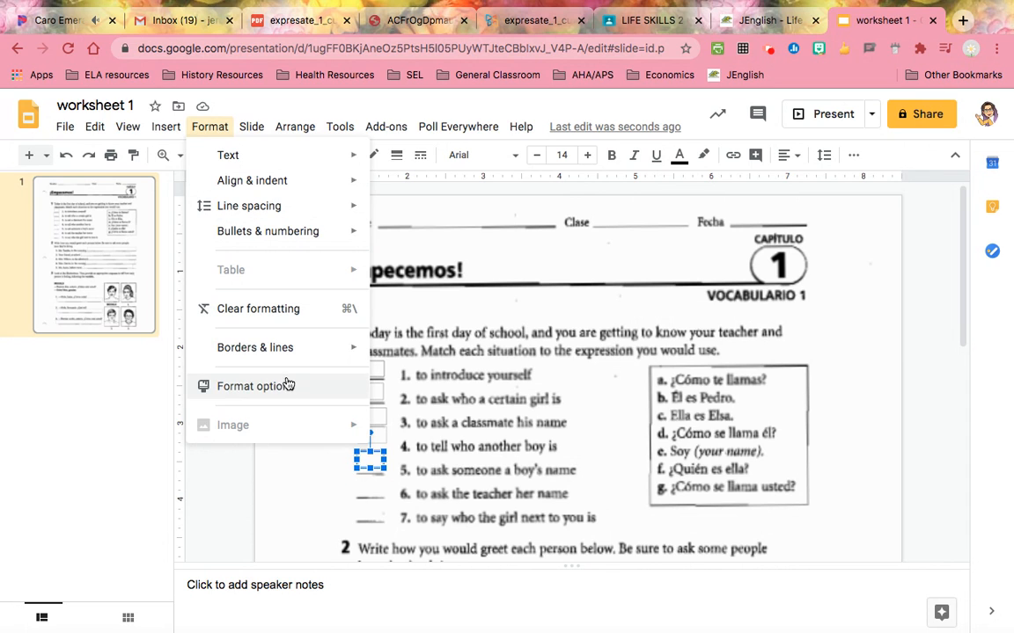
mouse_move(298, 357)
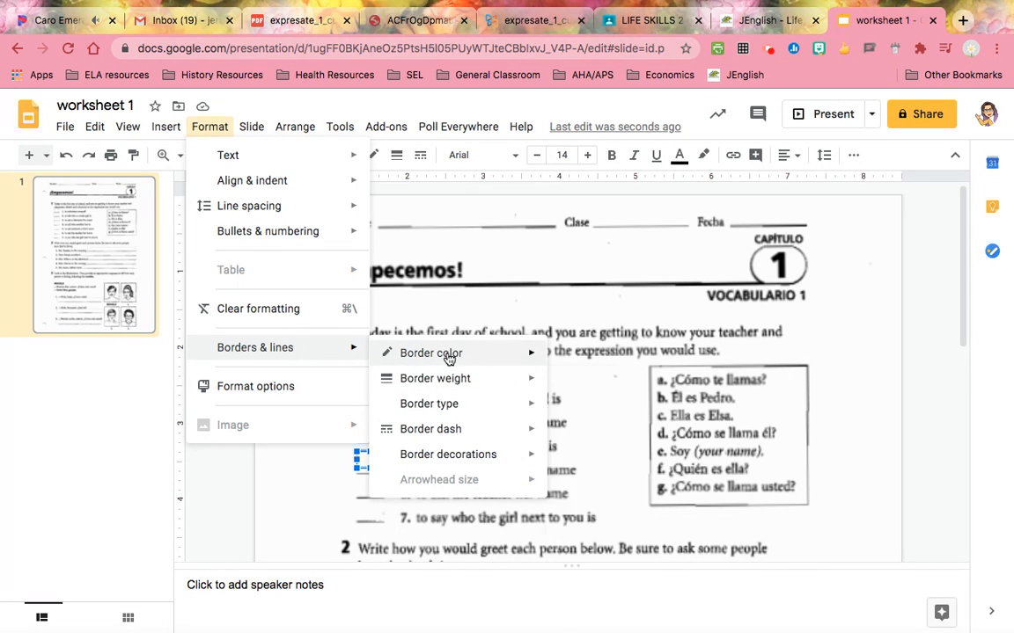
mouse_move(455, 357)
click(632, 388)
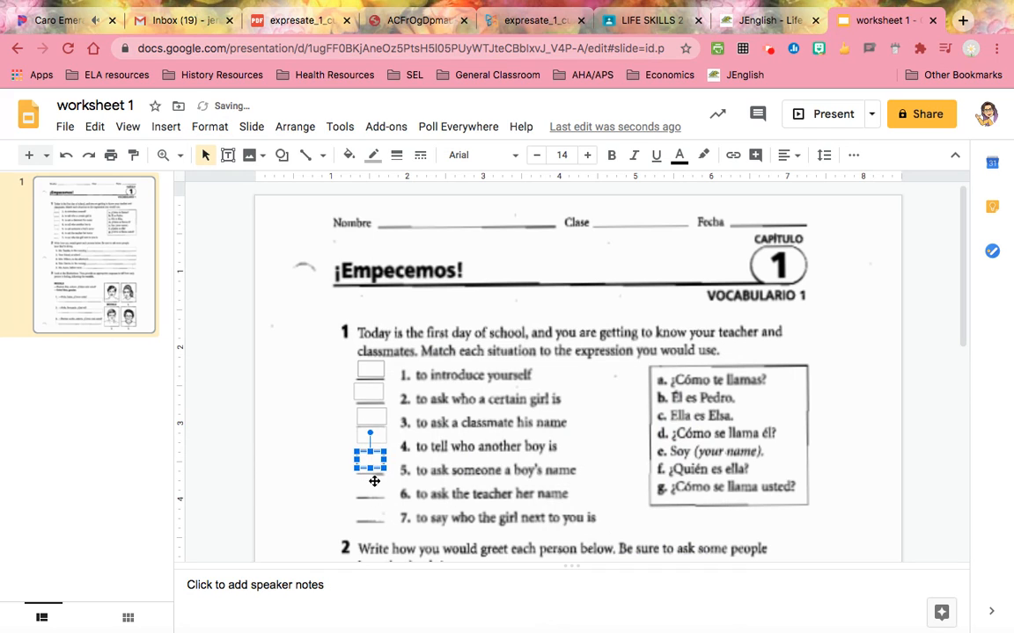
Set the border of the text box on item 6's answer blank in exercise 1 to a slightly lighter grey
drag(374, 482, 374, 481)
click(210, 129)
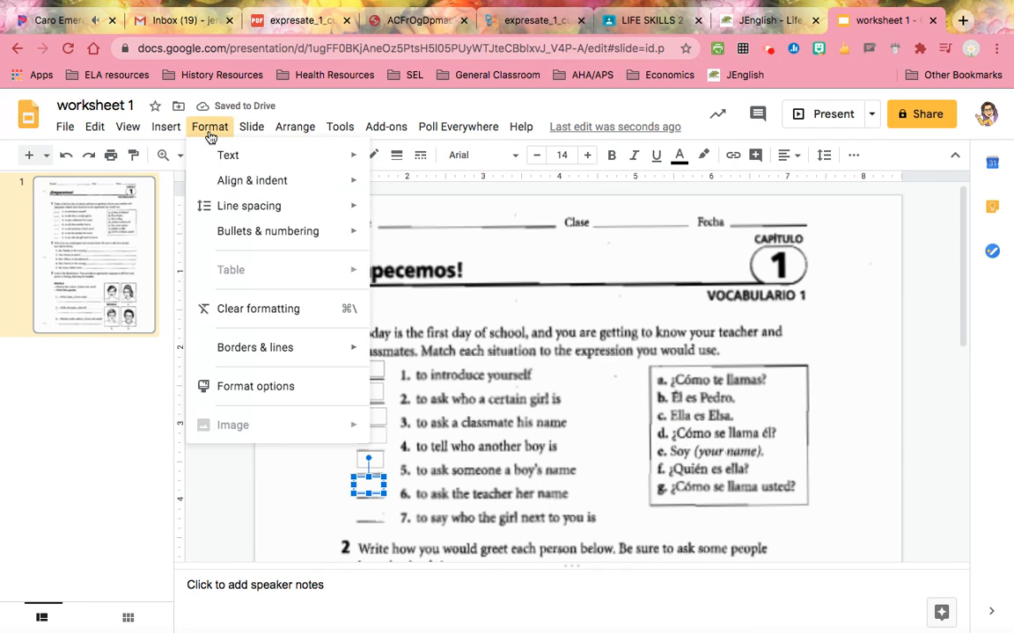
mouse_move(282, 347)
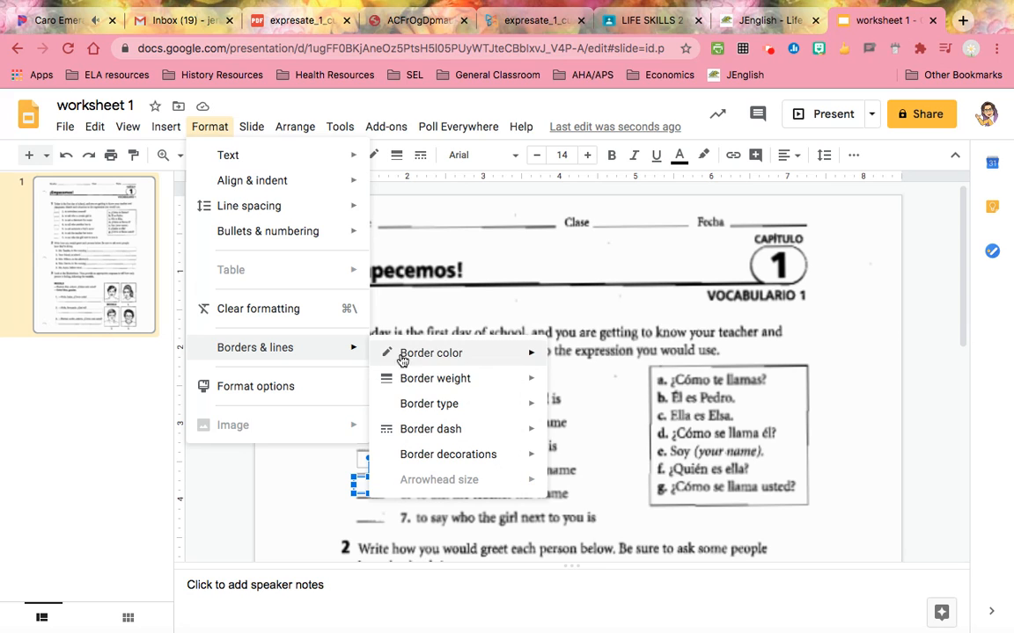
mouse_move(497, 377)
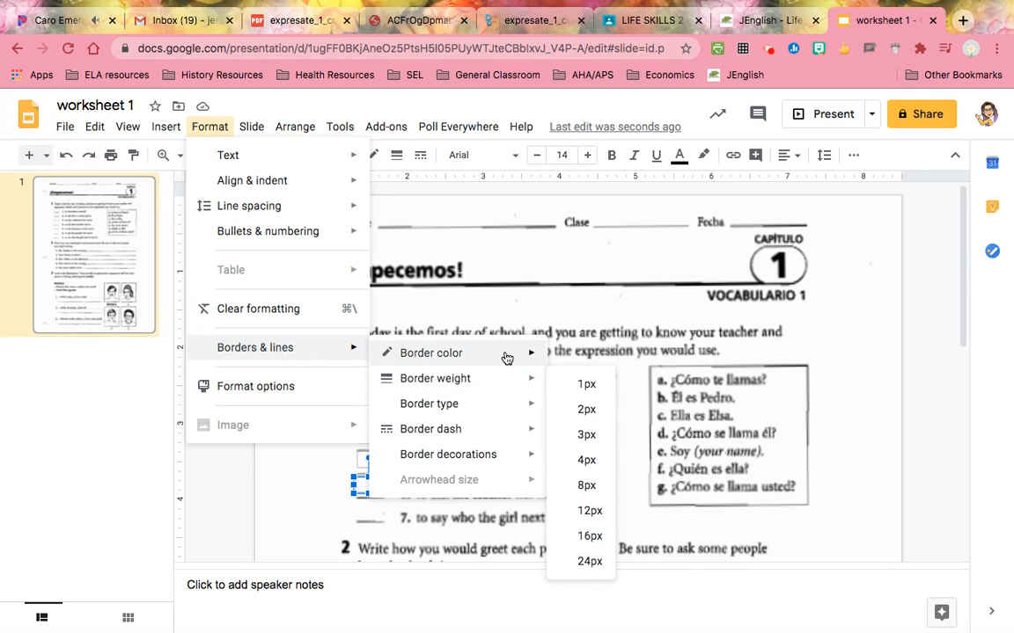
mouse_move(502, 355)
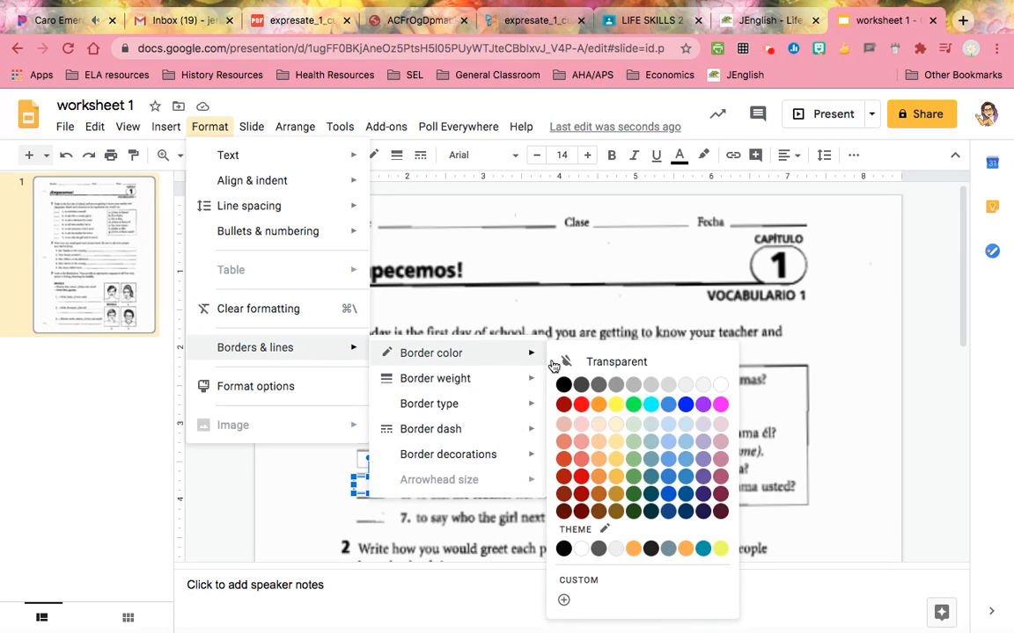
click(651, 387)
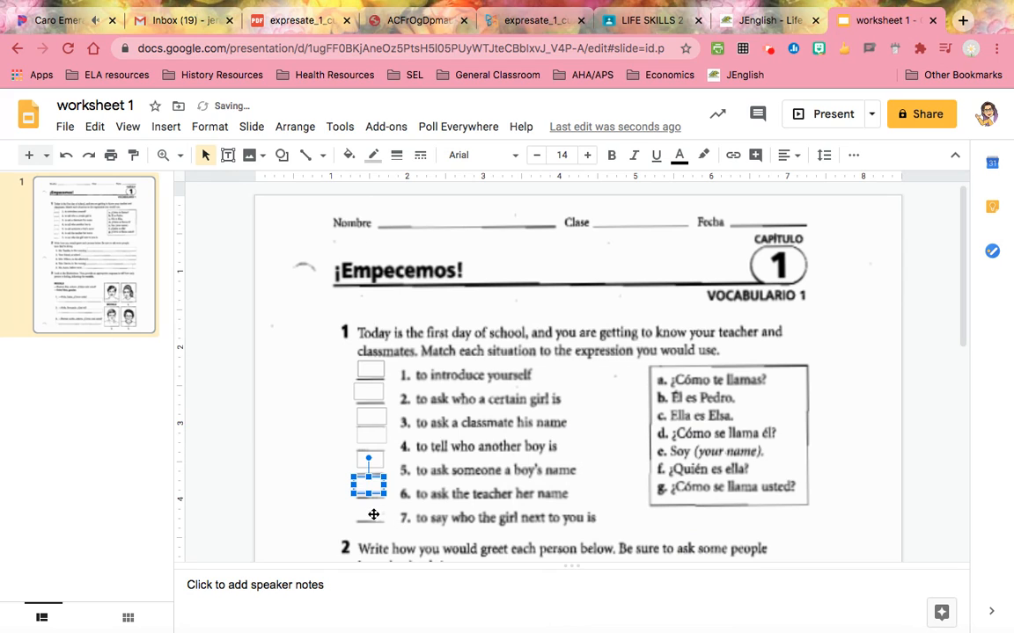
Give the text box on item 7's answer blank the same light grey border as item 6's and deselect it
drag(373, 515, 373, 514)
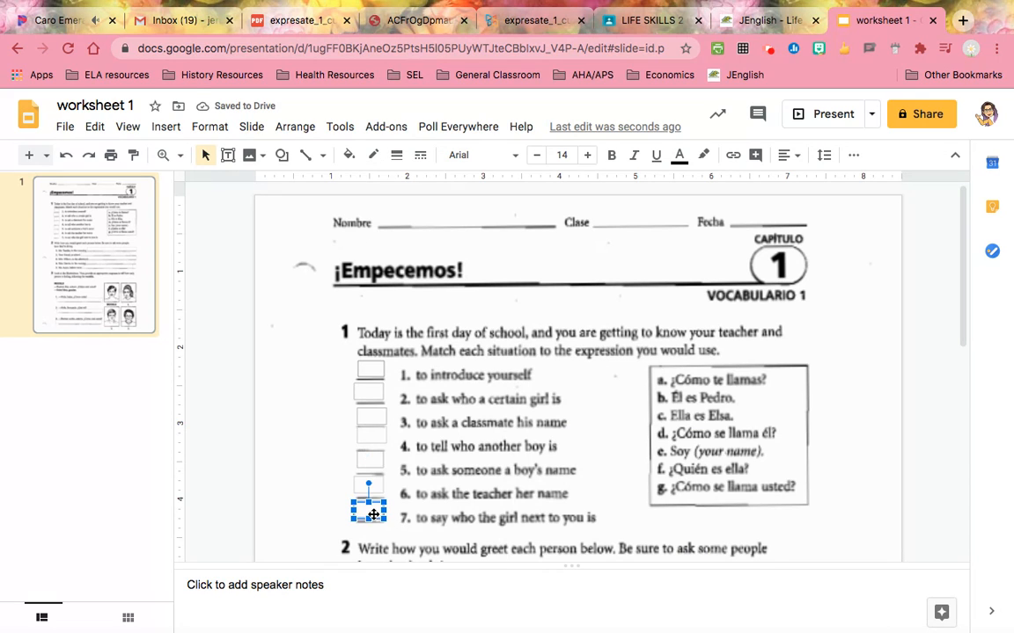
click(215, 131)
mouse_move(280, 352)
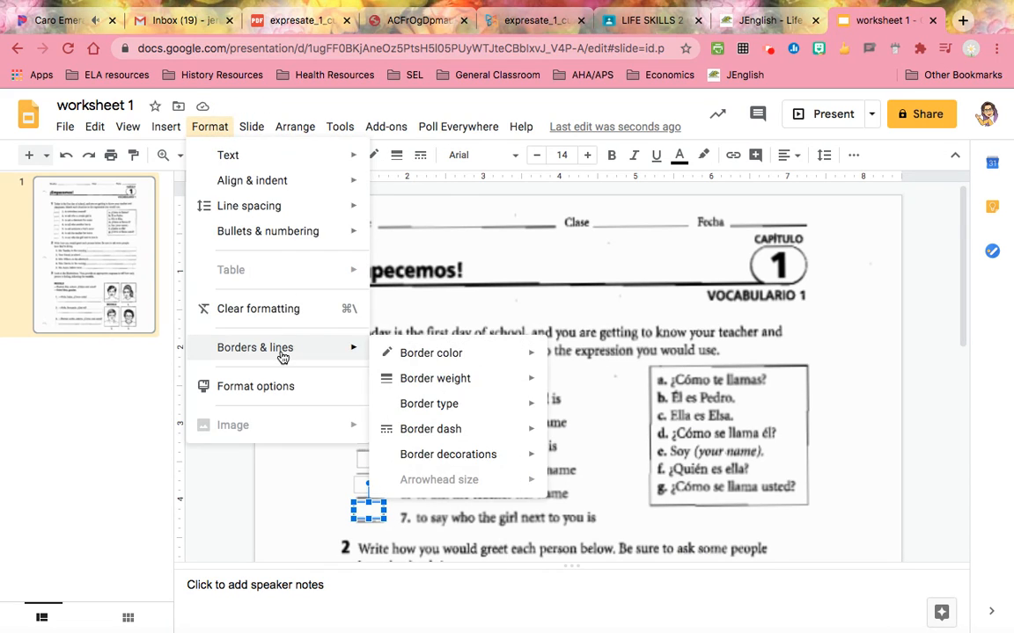
mouse_move(467, 357)
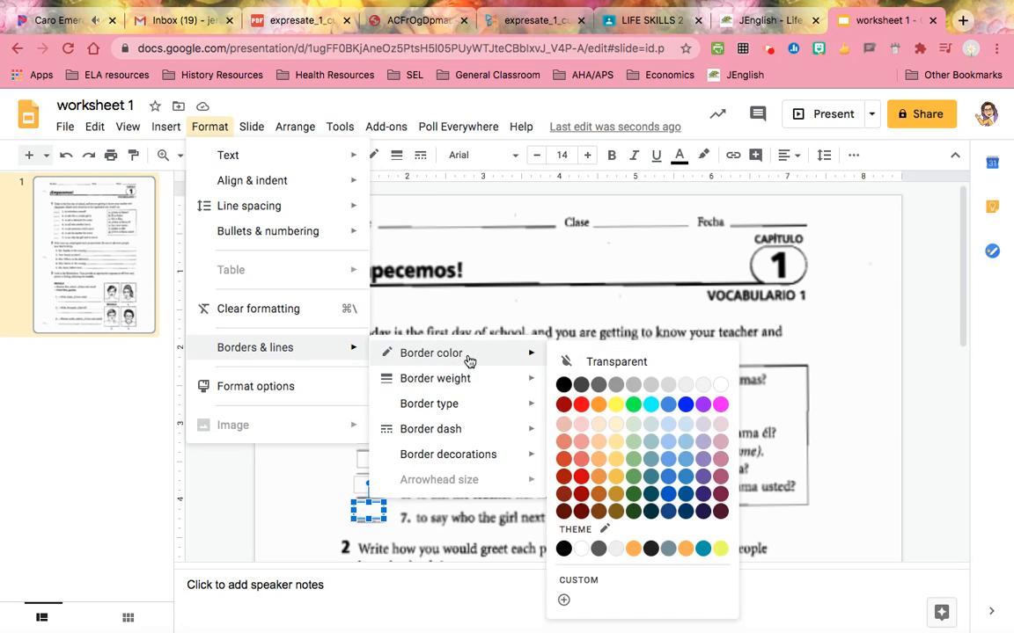
click(649, 387)
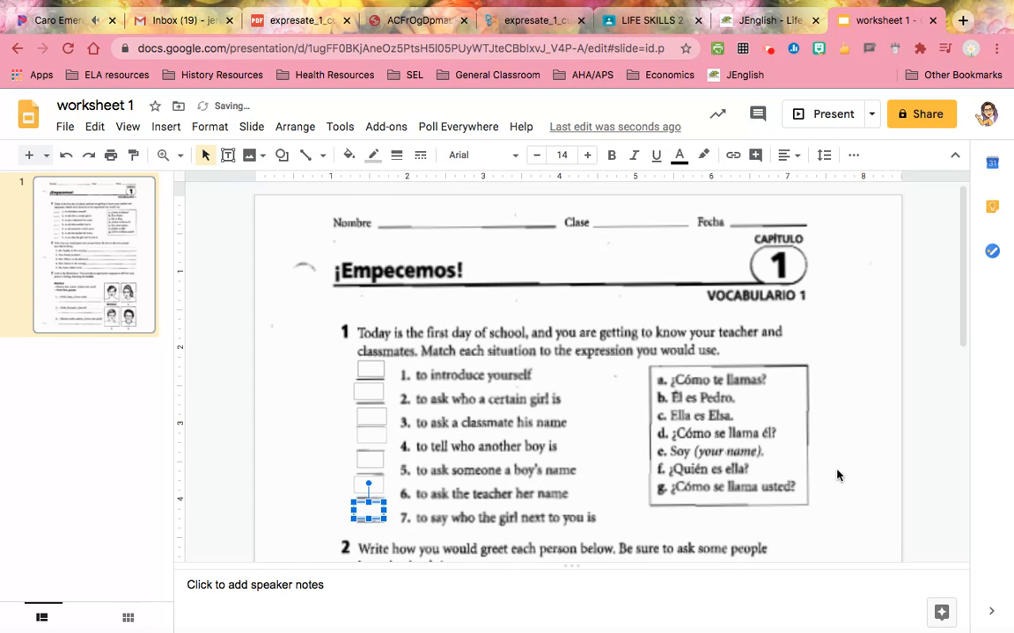
click(142, 535)
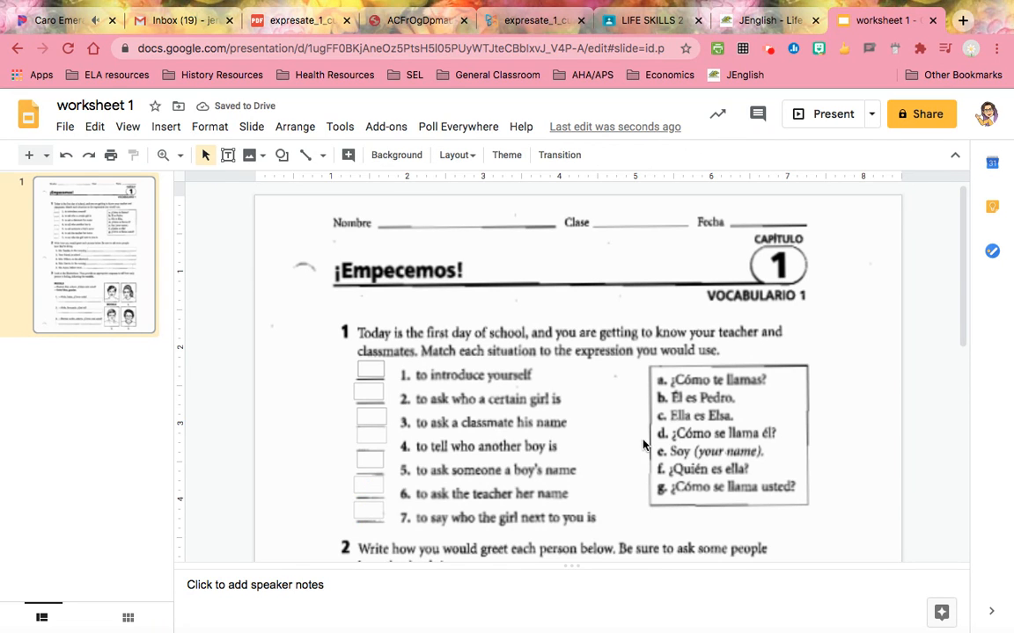
scroll(652, 440, down, 1)
scroll(652, 440, down, 5)
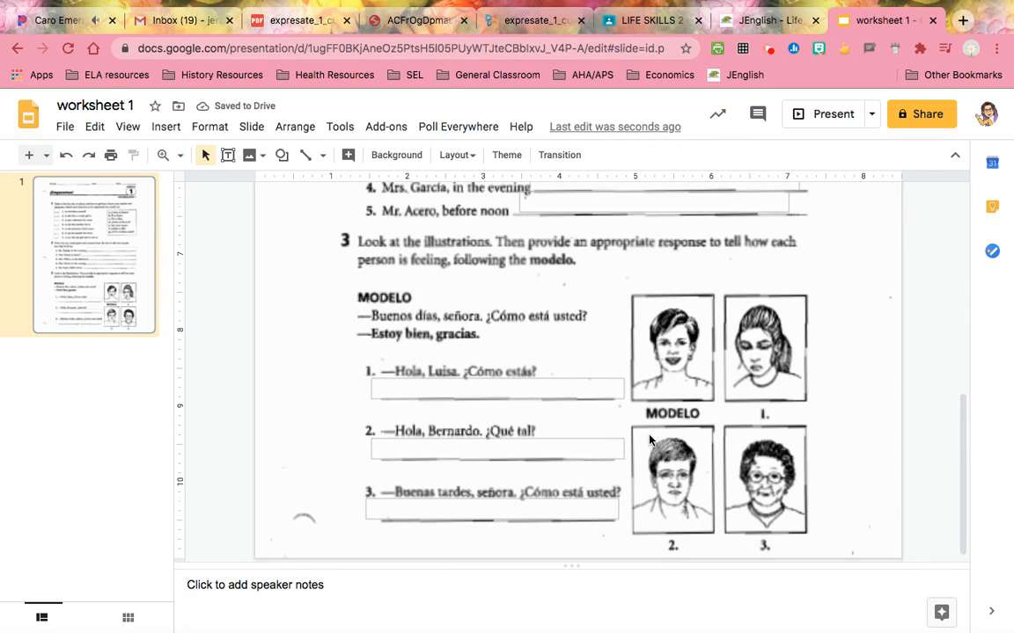
scroll(652, 440, up, 1)
scroll(650, 440, down, 3)
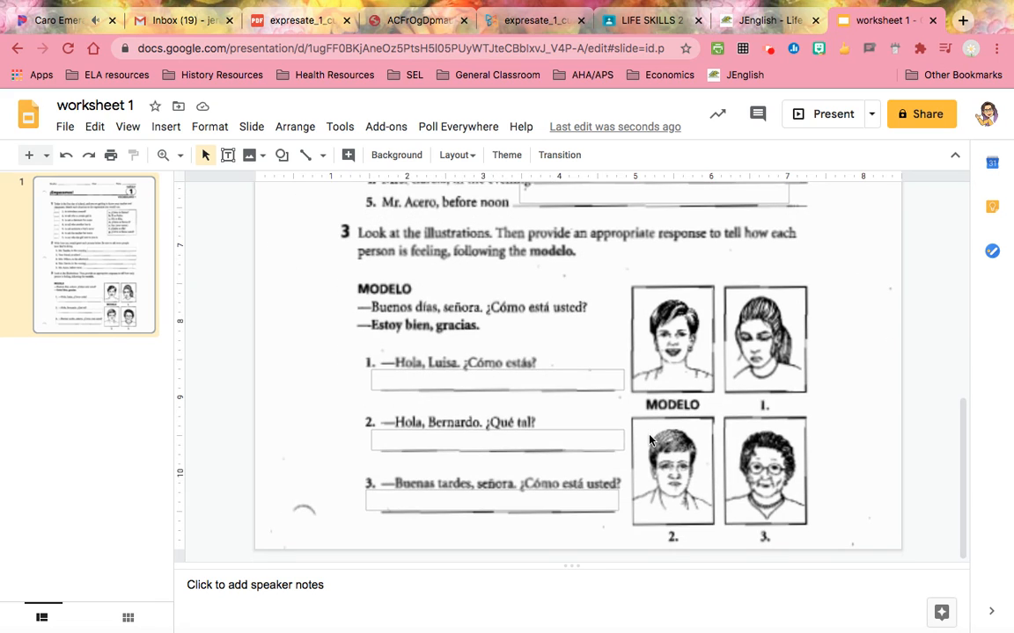
scroll(649, 440, up, 10)
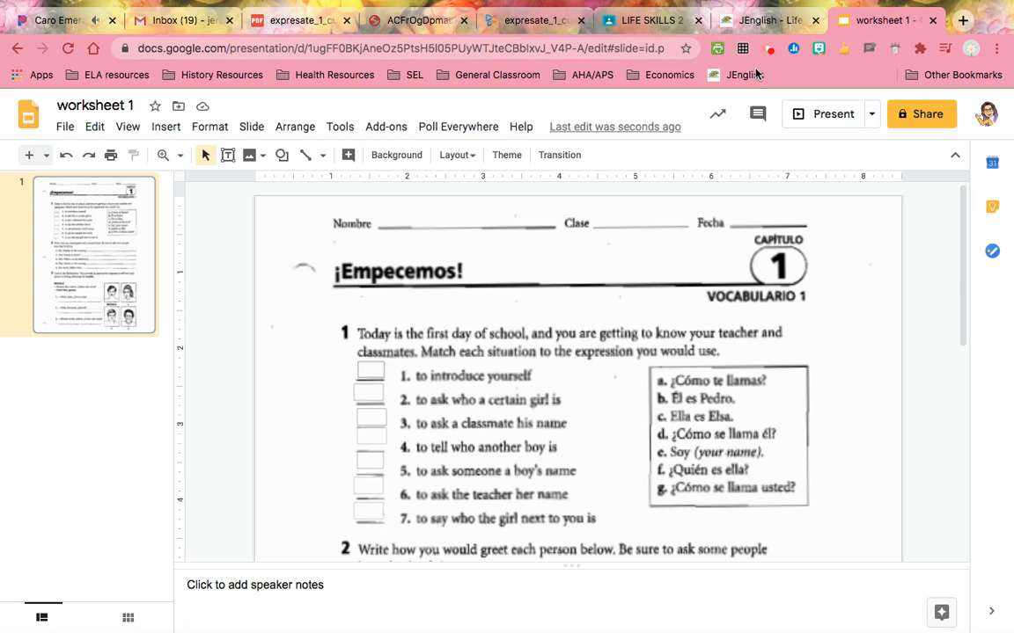
Switch to Google Classroom and open the HOLDING AREA class
click(646, 20)
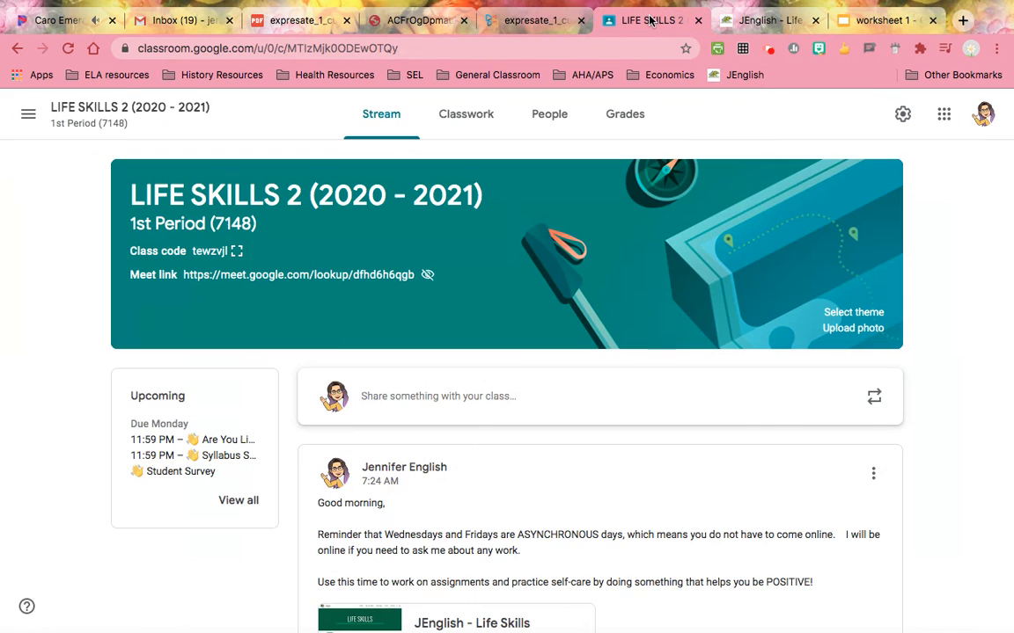
click(28, 114)
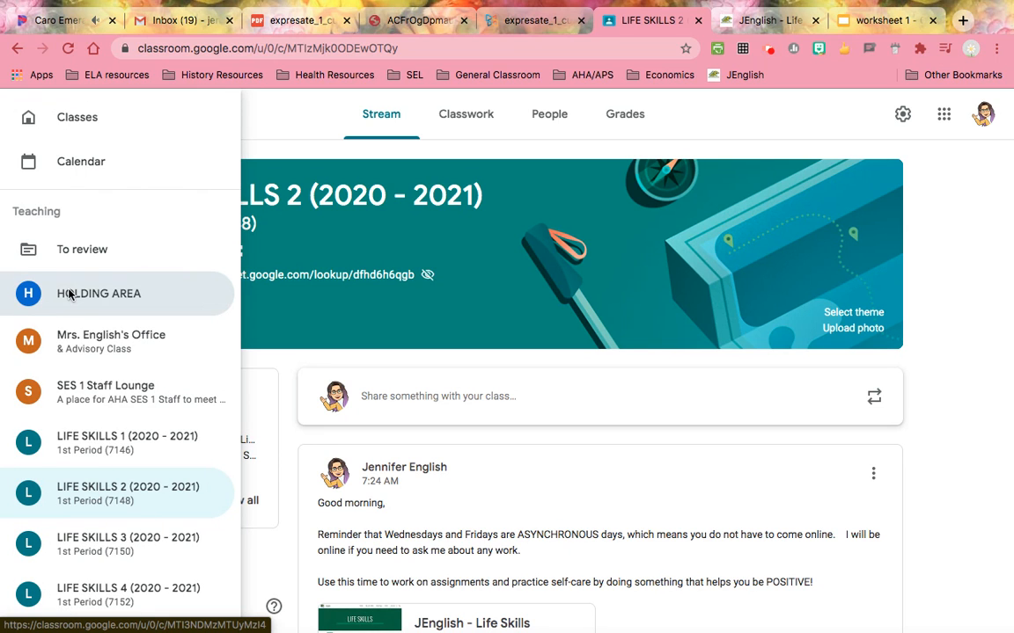
click(69, 295)
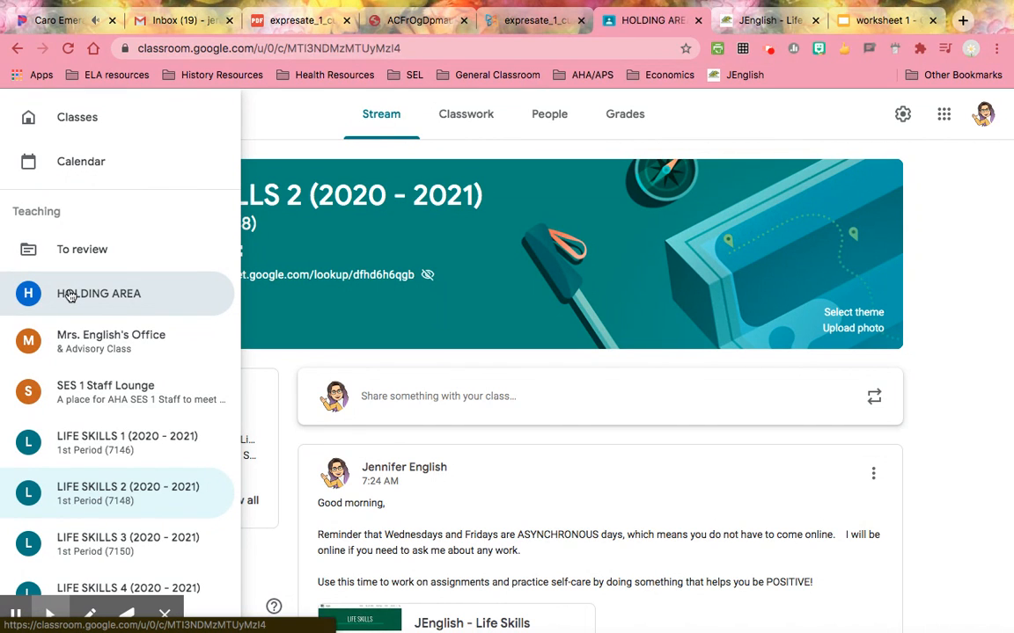
Invite a student to the HOLDING AREA class by searching for their first name and choosing the first match
click(557, 121)
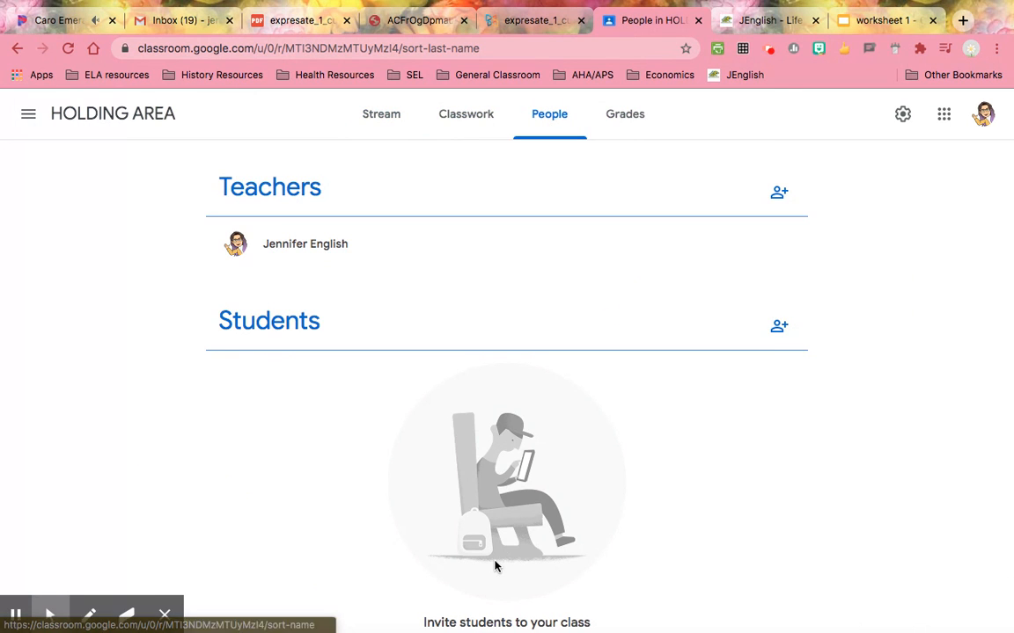
click(778, 326)
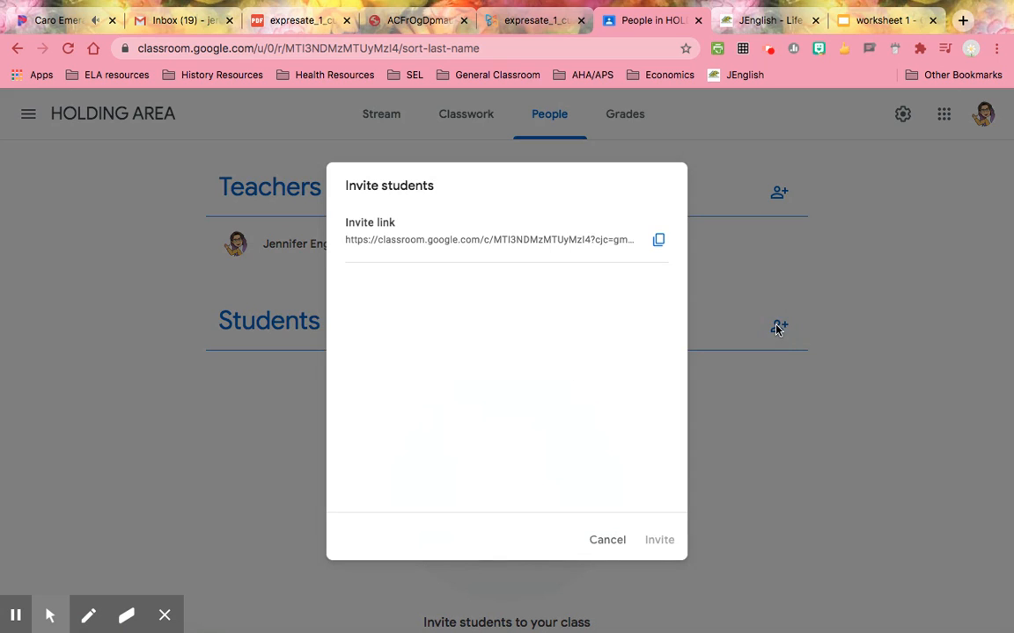
click(439, 307)
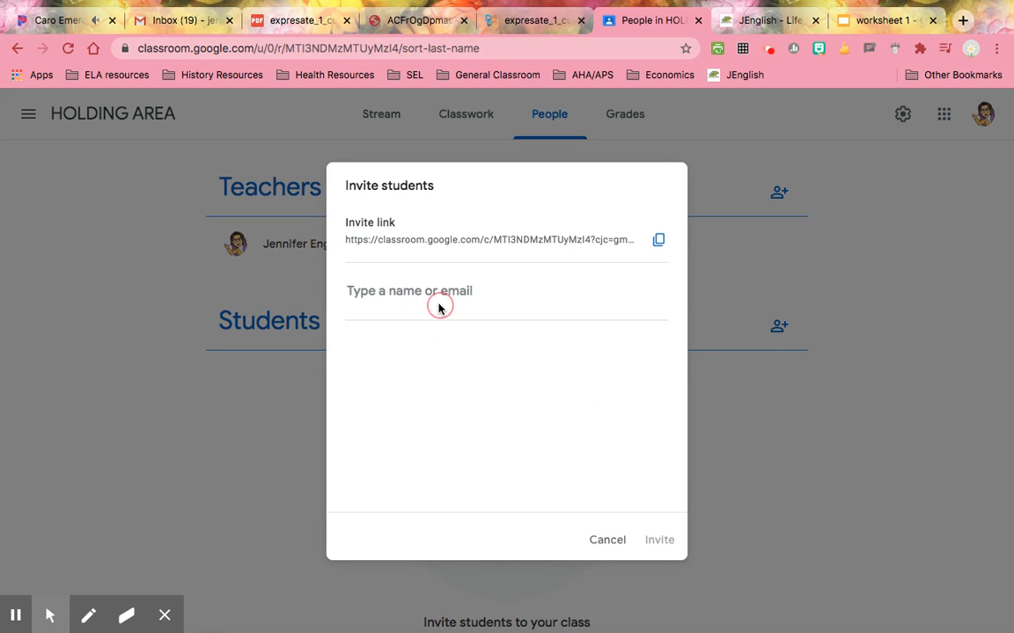
click(359, 294)
text(roci)
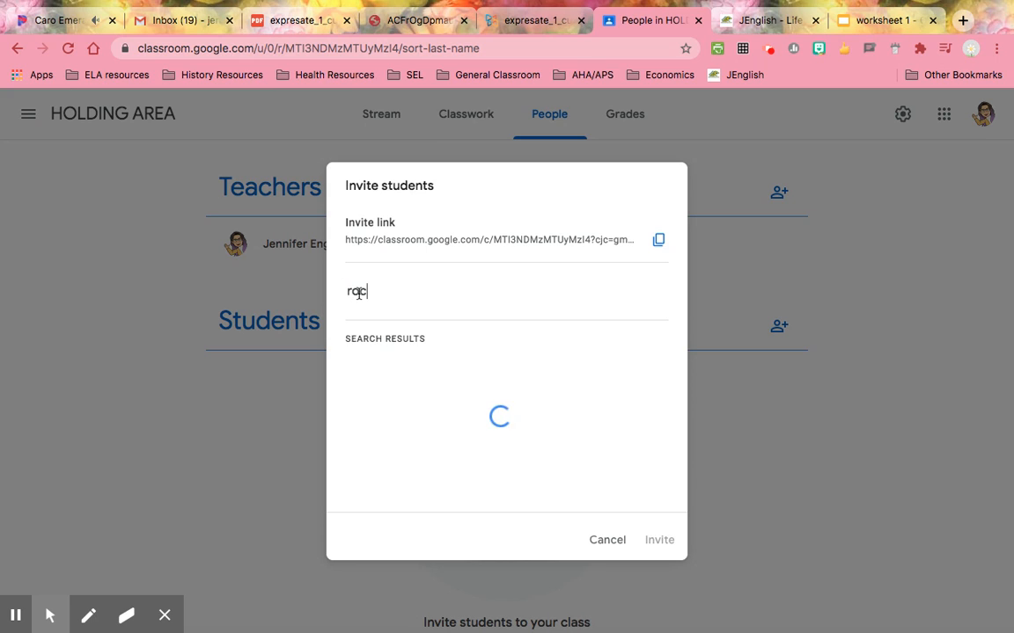
text(o)
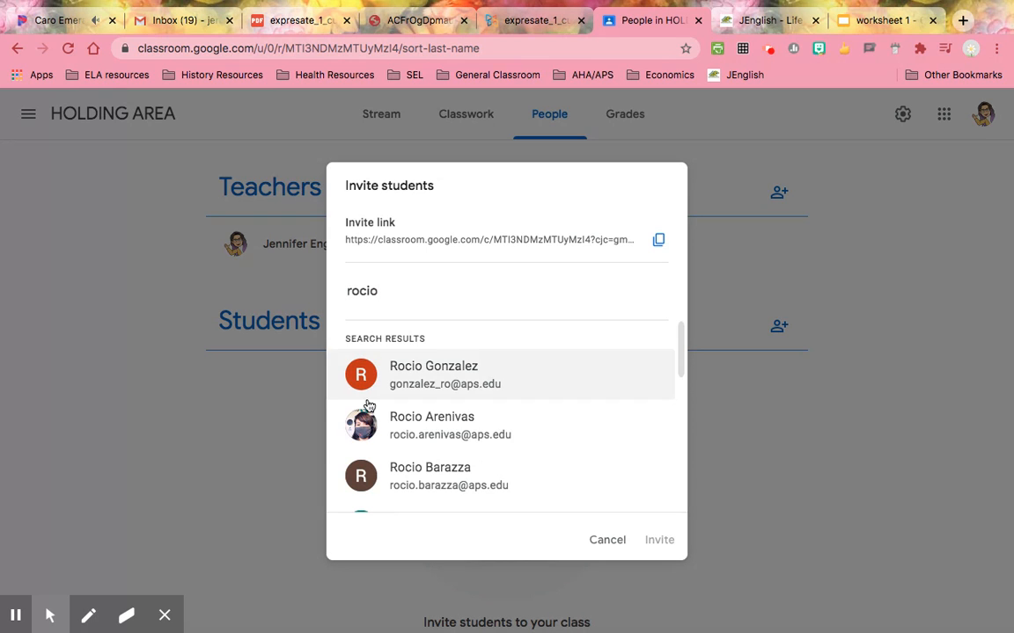
click(414, 379)
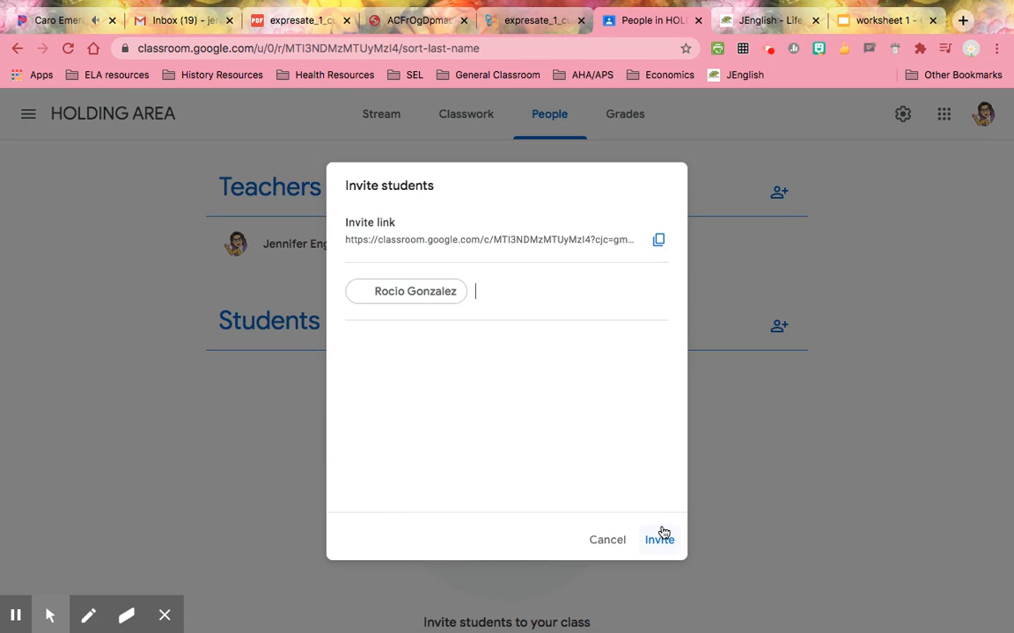
click(659, 542)
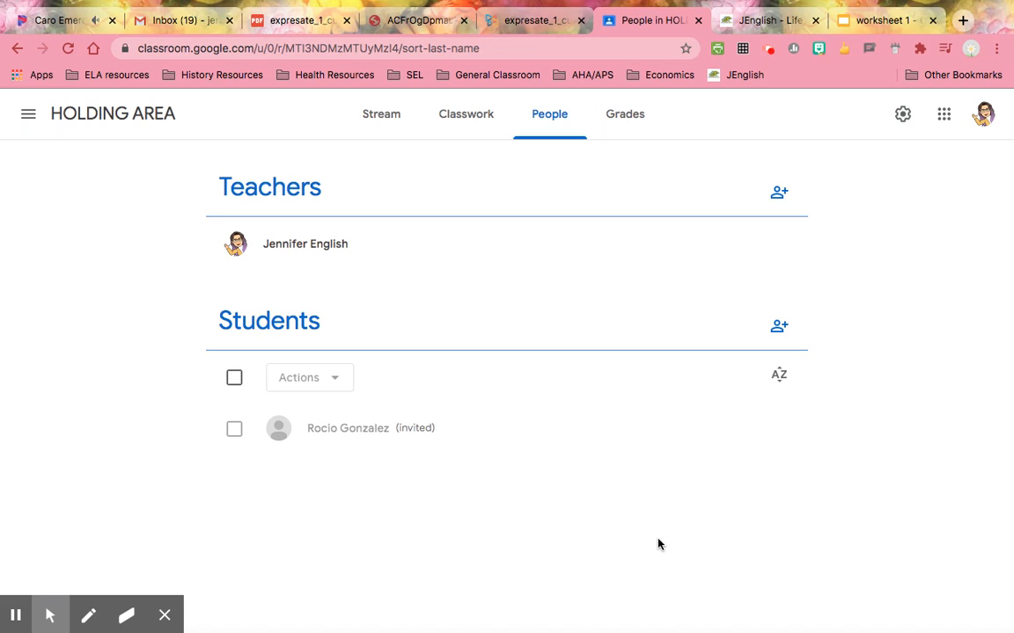
Create a new assignment in the class's classwork and title it "Worksheet 1"
click(469, 123)
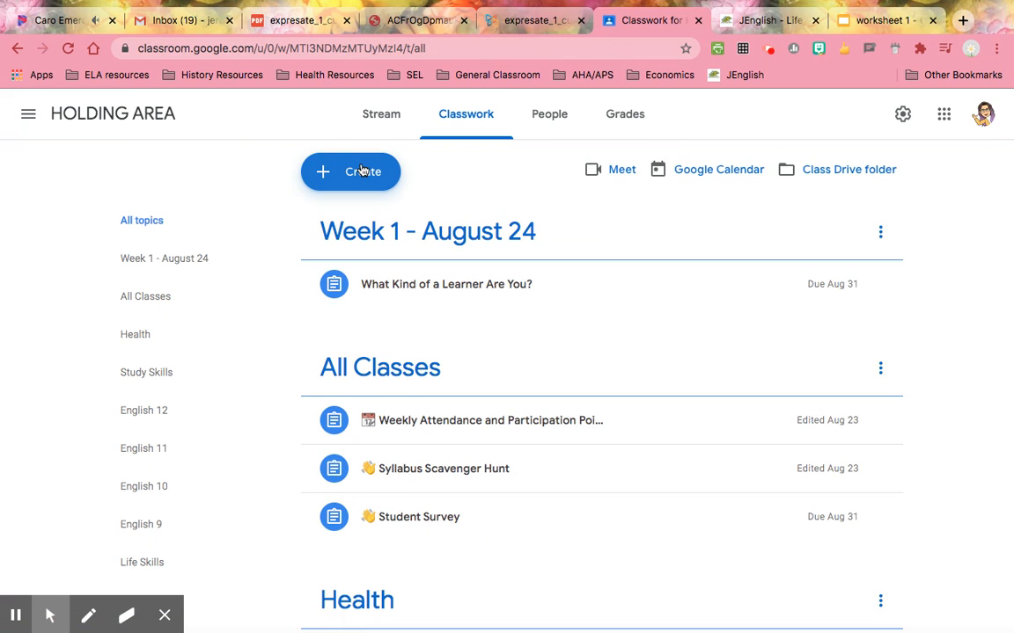
click(361, 172)
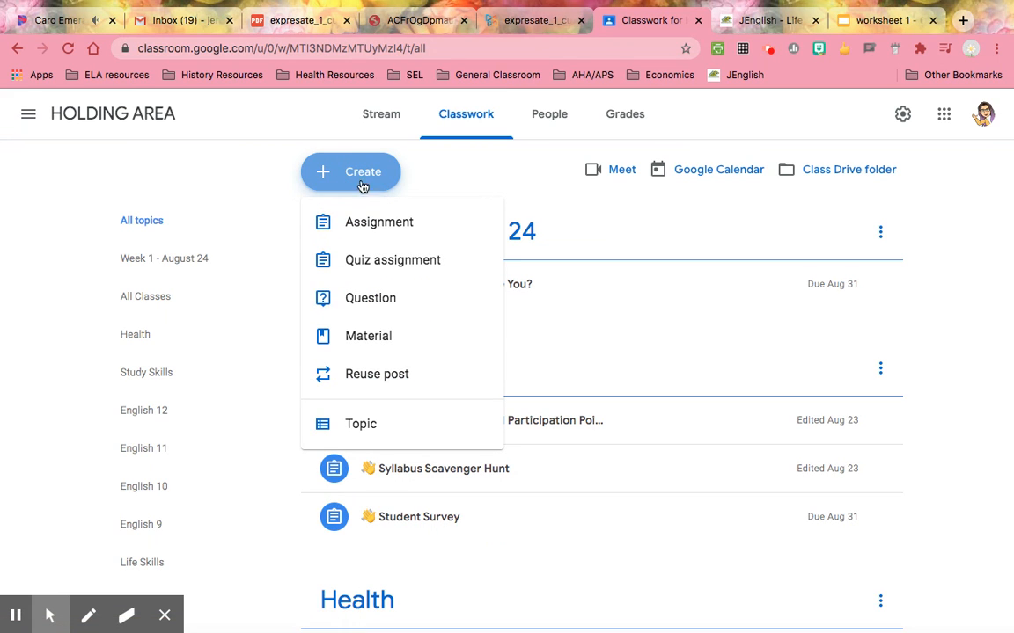
click(356, 222)
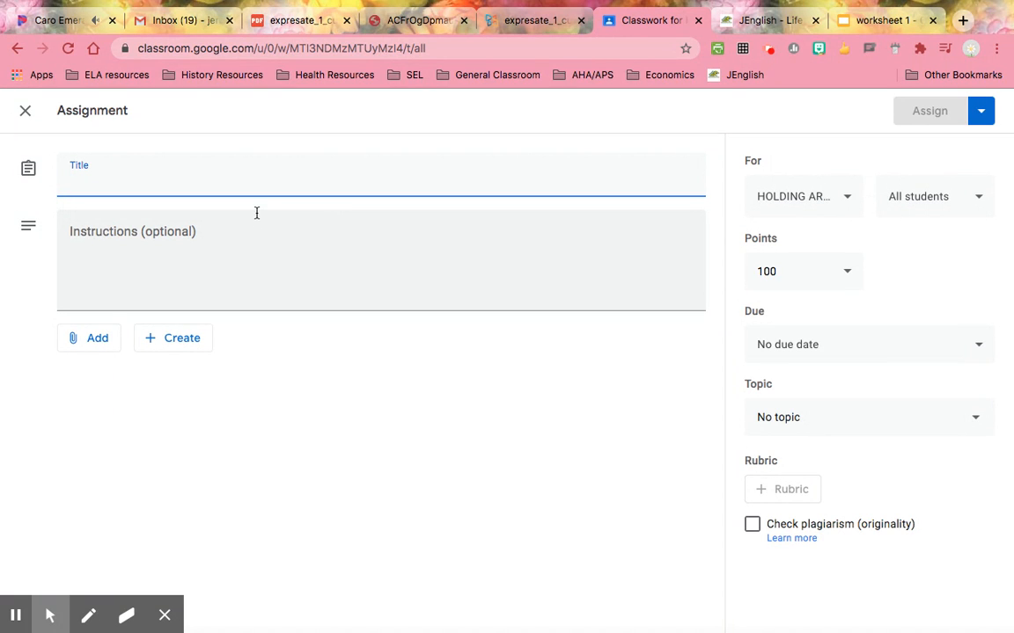
text(Wlo)
key(BackSpace)
key(BackSpace)
text(ok)
key(BackSpace)
text(r)
text(kj)
key(BackSpace)
text(sheep)
key(BackSpace)
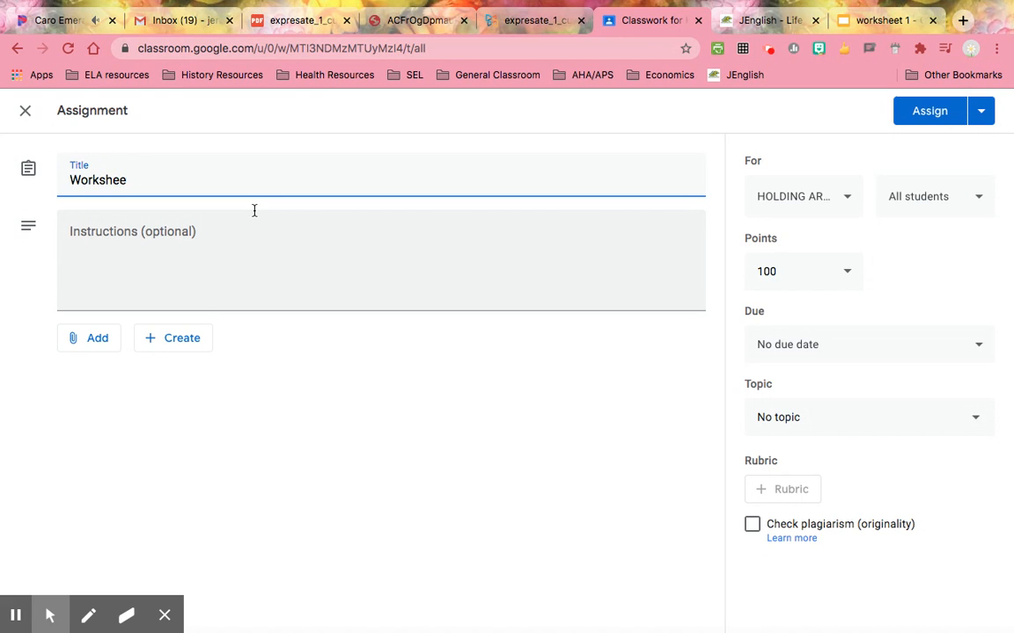
text(t 1)
Enter the assignment instructions "Complete the worksheet and click assignment completed when you are done."
click(144, 229)
text(C)
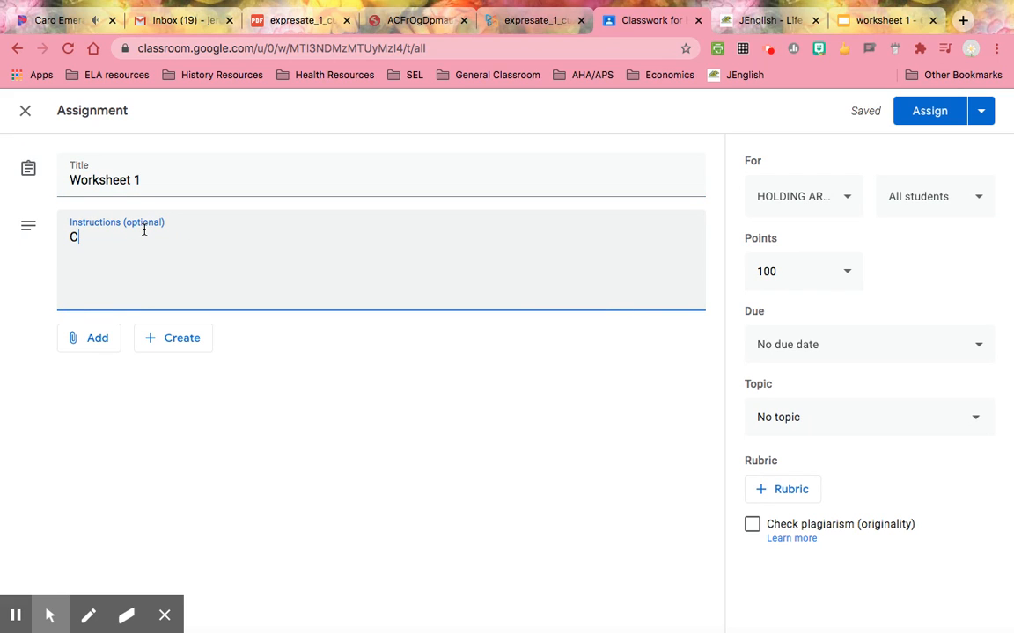
text(omplete the w)
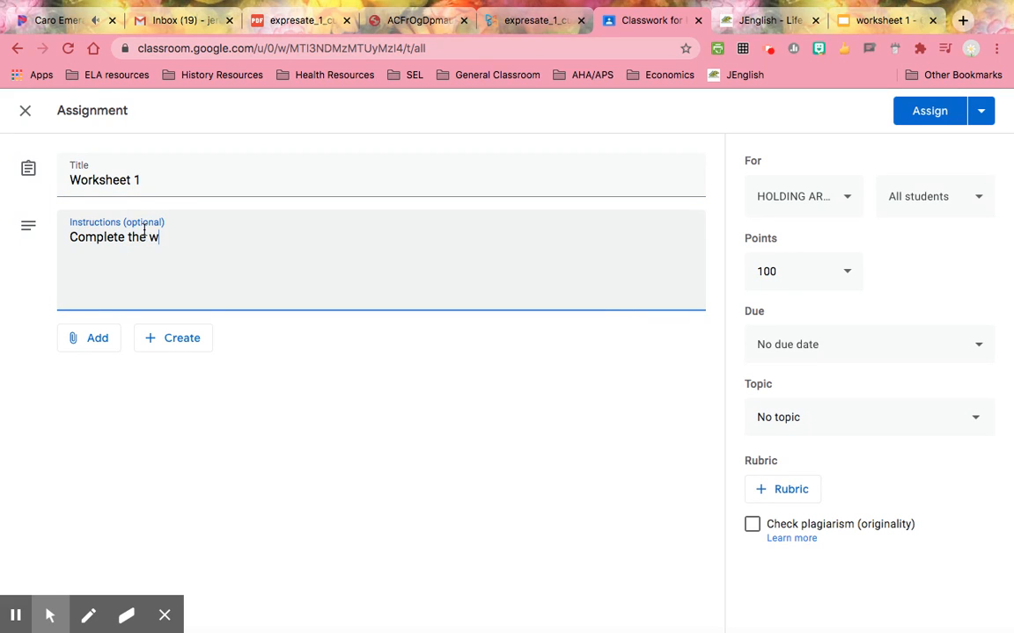
text(orksheet and click a)
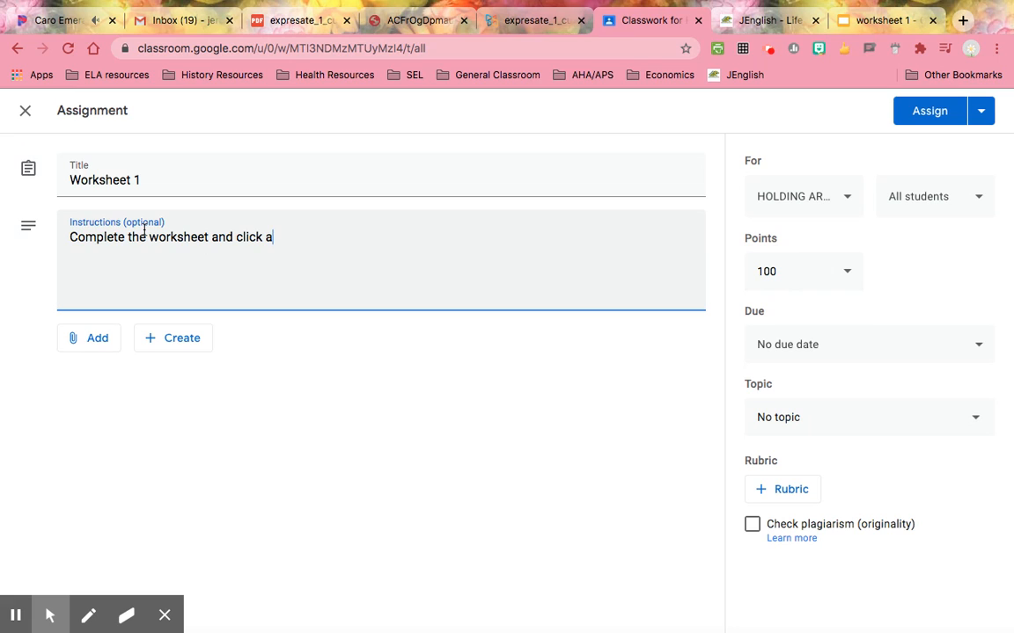
text(ssignment complete)
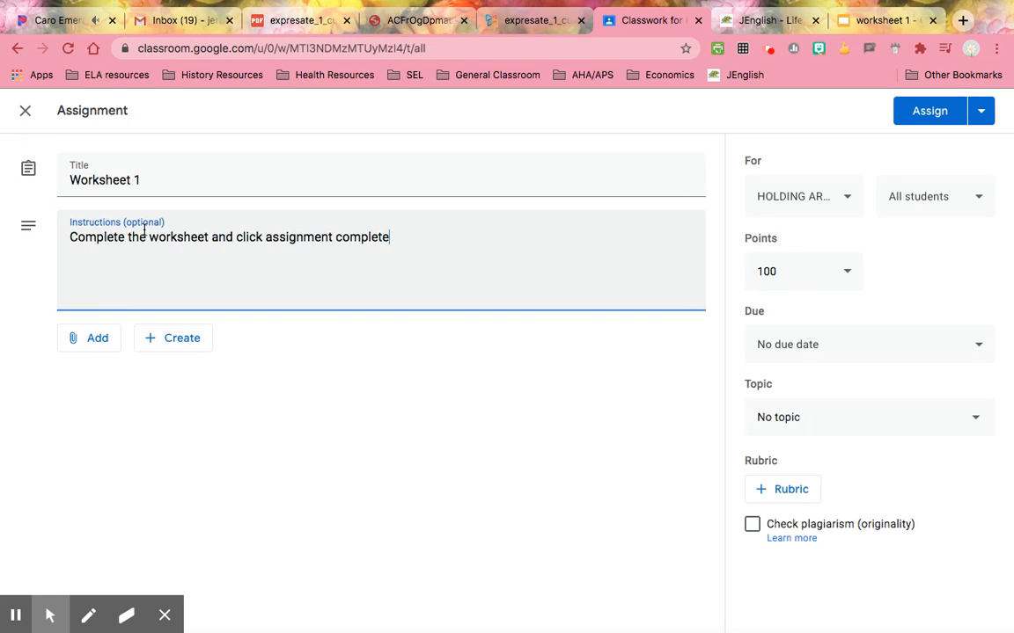
text(d when you are done.)
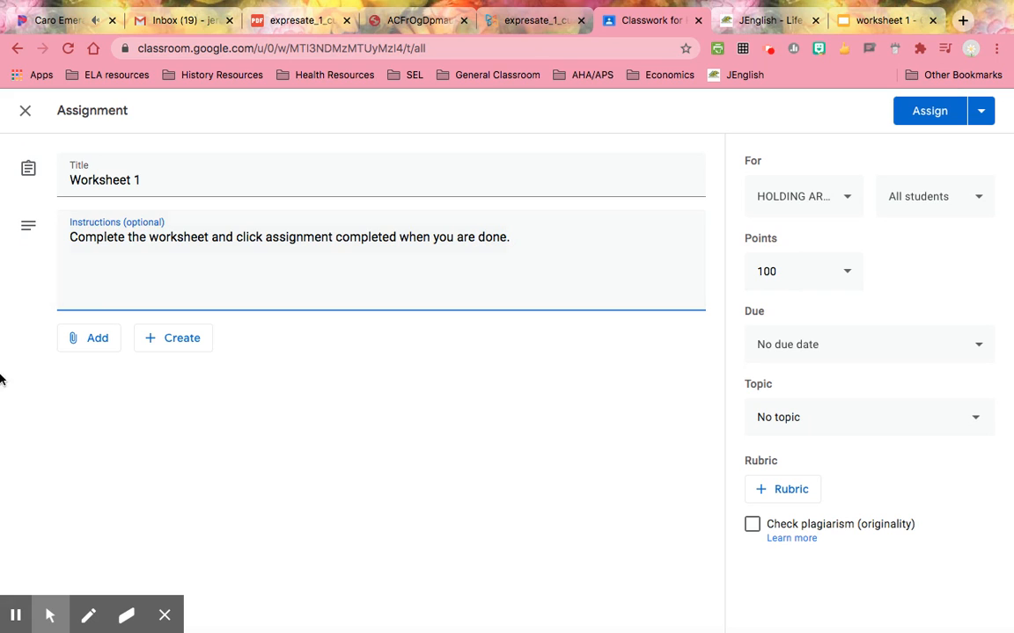
Attach the "worksheet 1" Google Slides file from Google Drive to the assignment
click(96, 342)
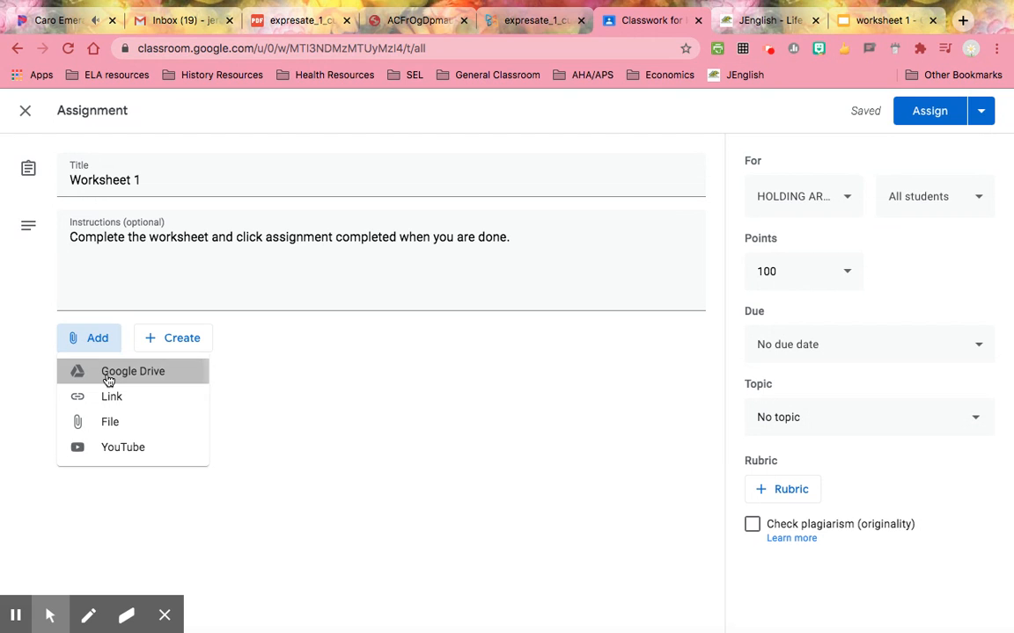
click(109, 379)
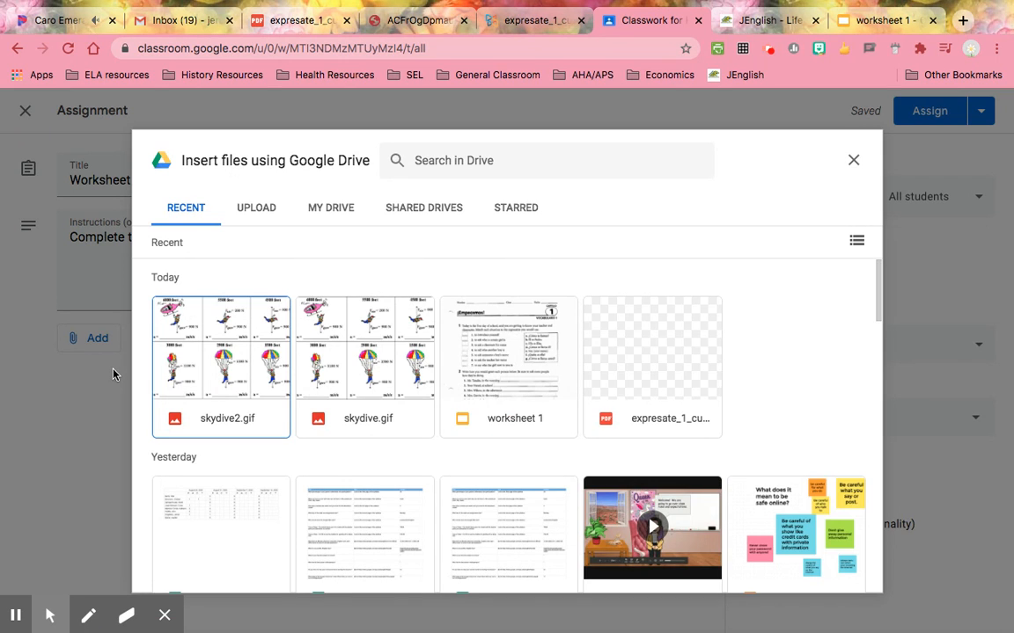
click(511, 368)
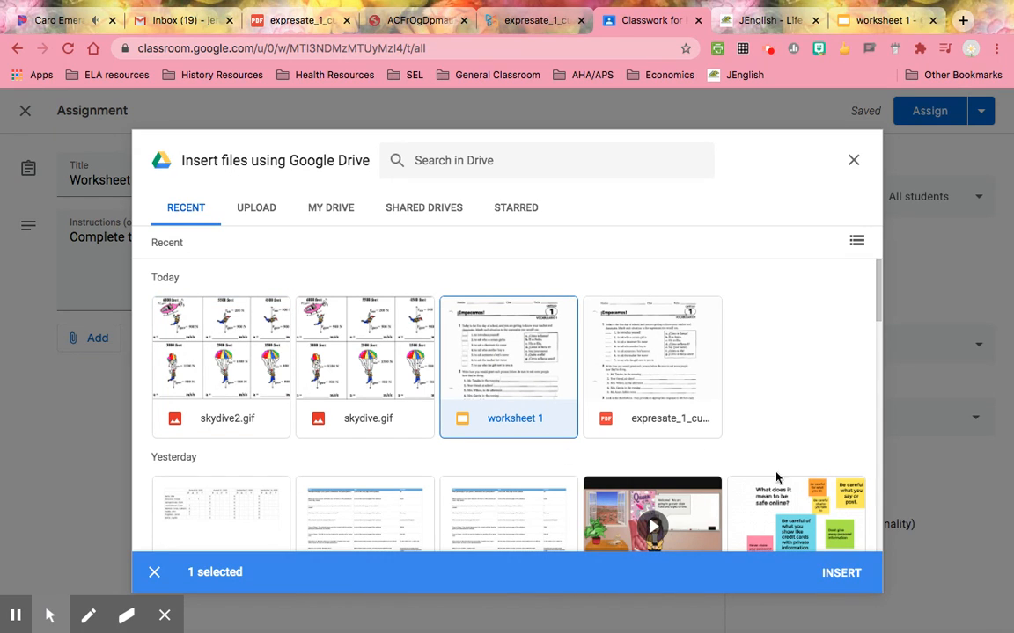
click(842, 577)
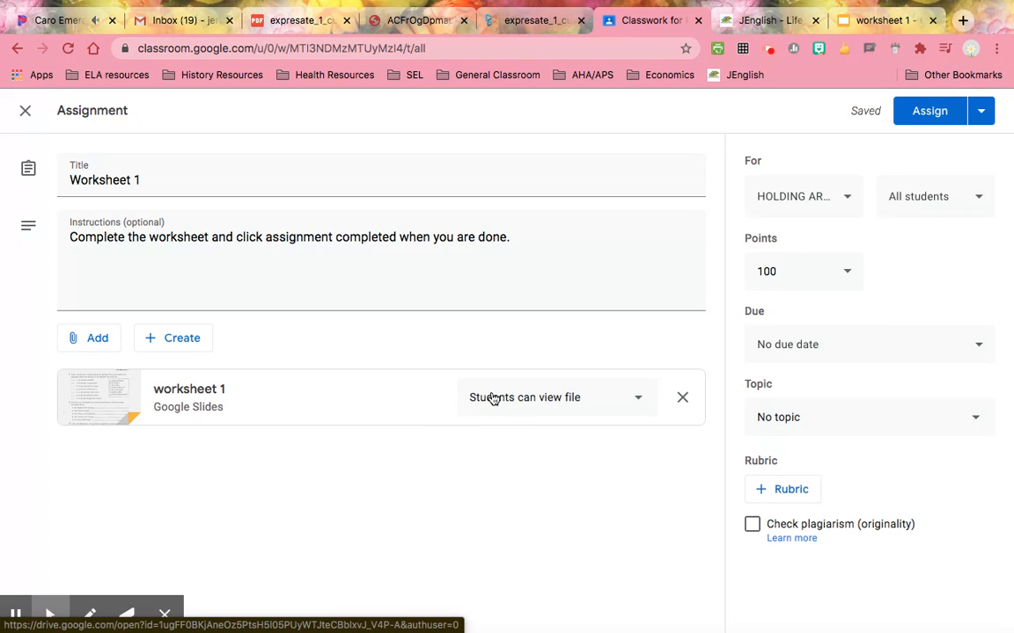
Set the attached worksheet to "Make a copy for each student" and assign it to the class
click(640, 404)
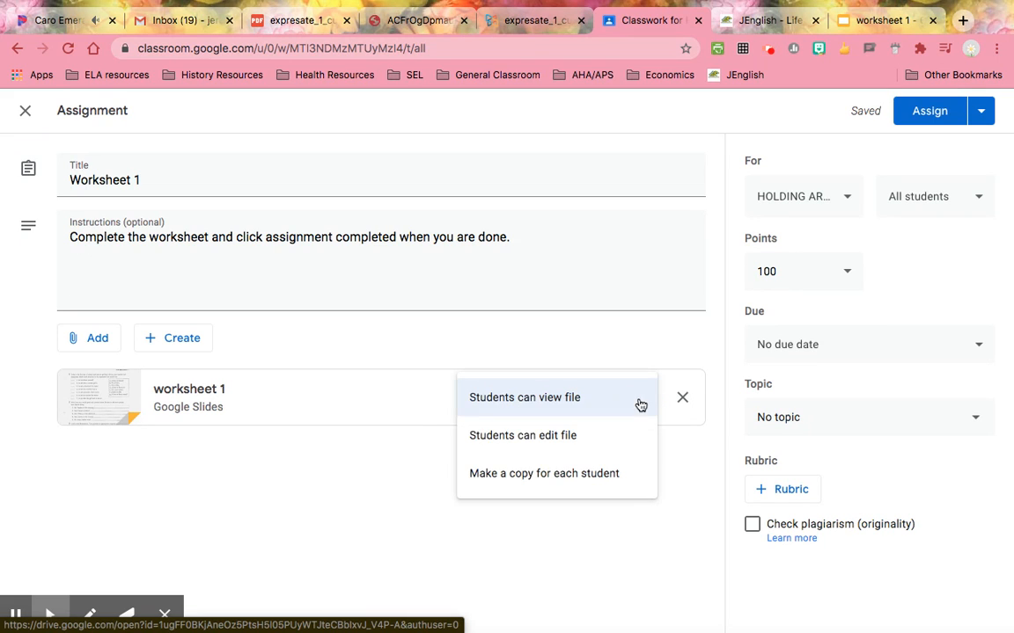
click(605, 475)
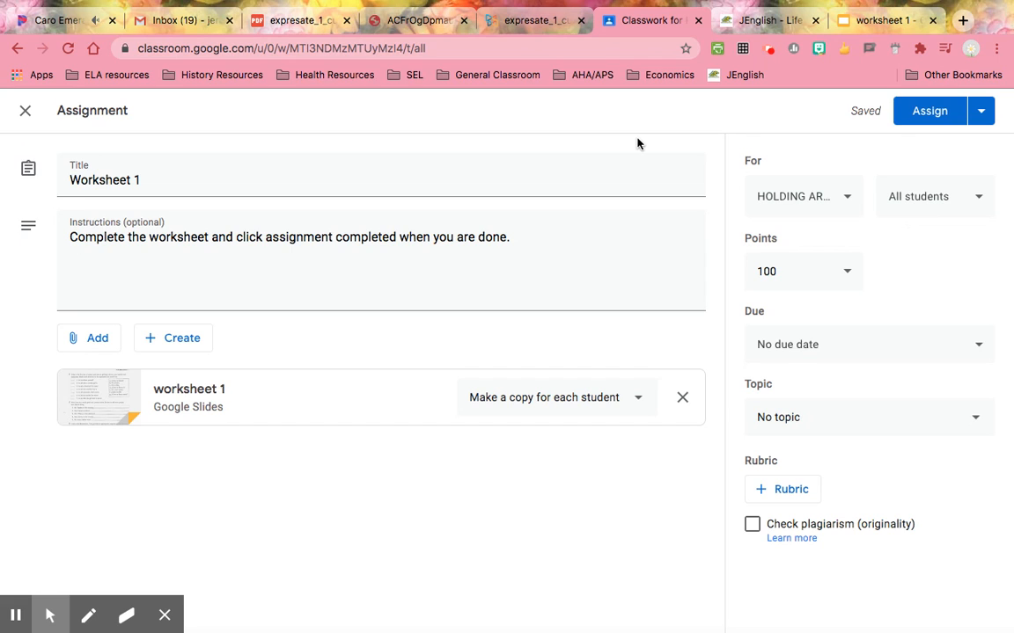
click(938, 111)
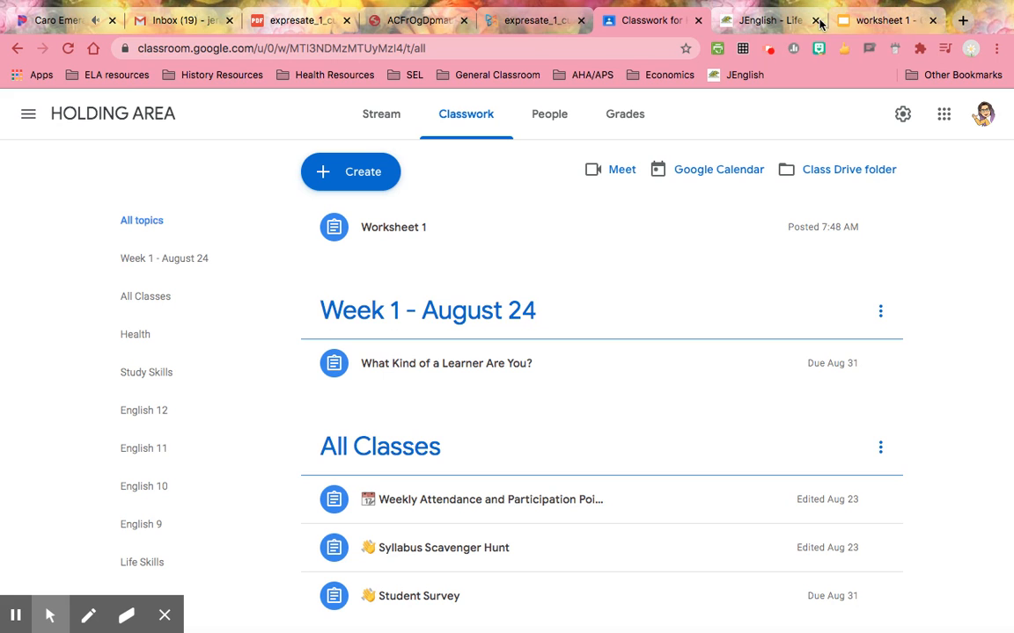
Switch to the expresate_1 workbook PDF and examine the exercises on its first page
click(299, 21)
scroll(662, 265, up, 1)
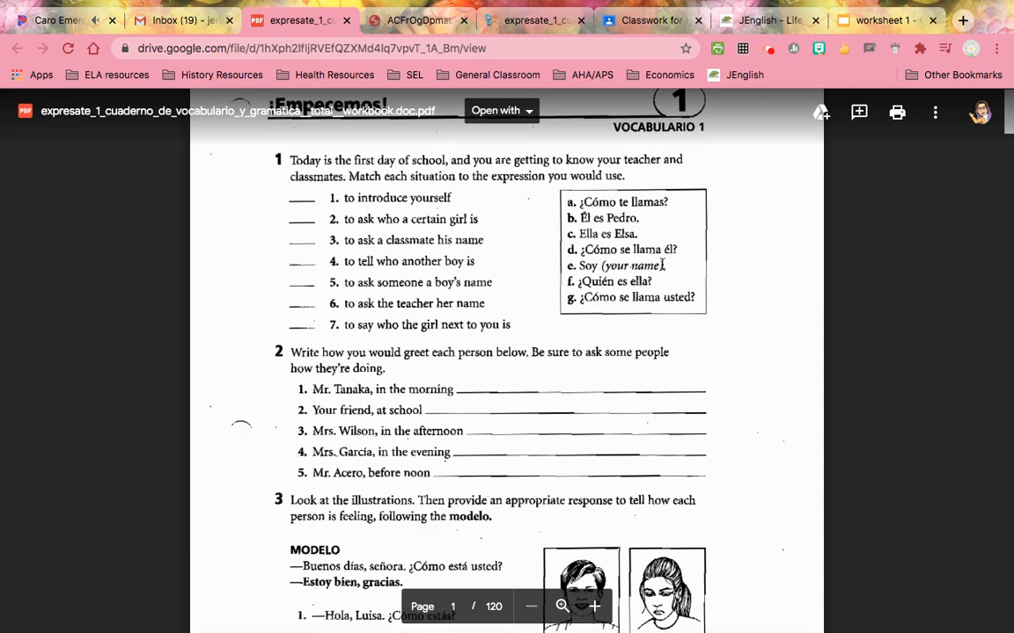
scroll(662, 264, up, 2)
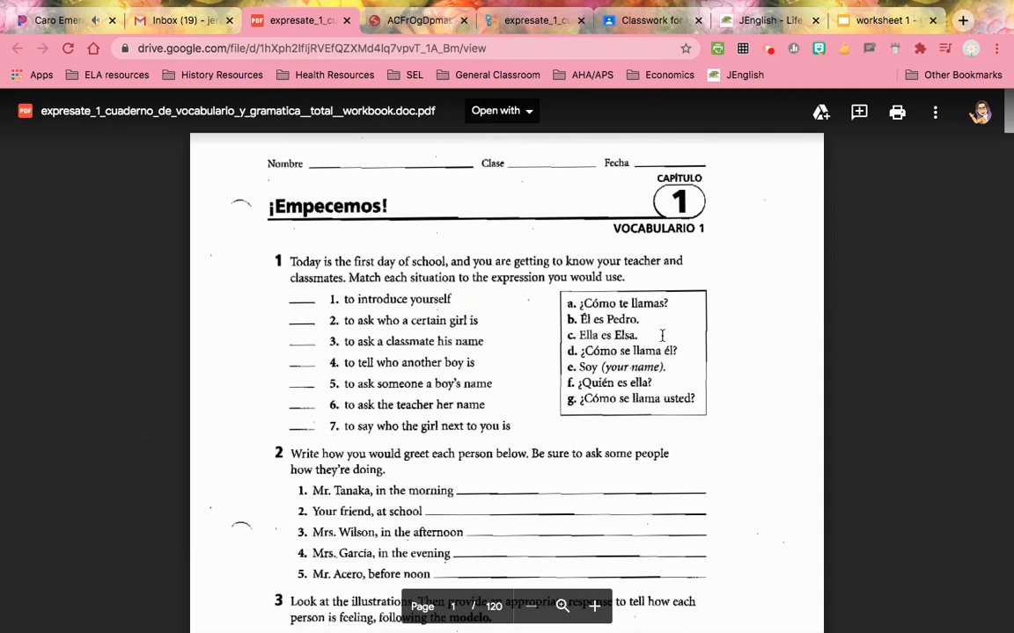
scroll(662, 336, down, 3)
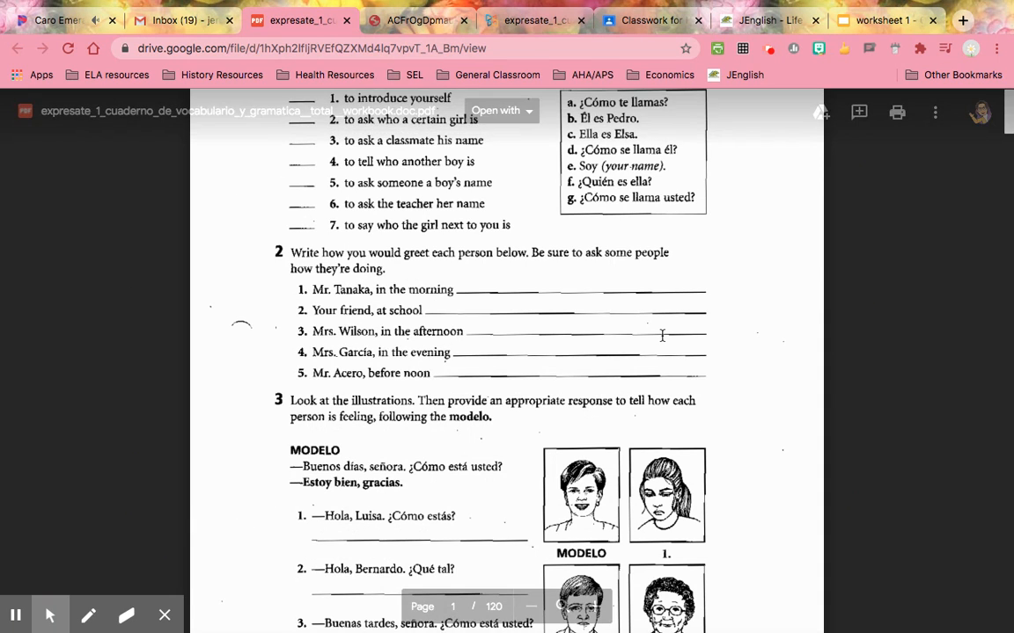
scroll(663, 336, down, 1)
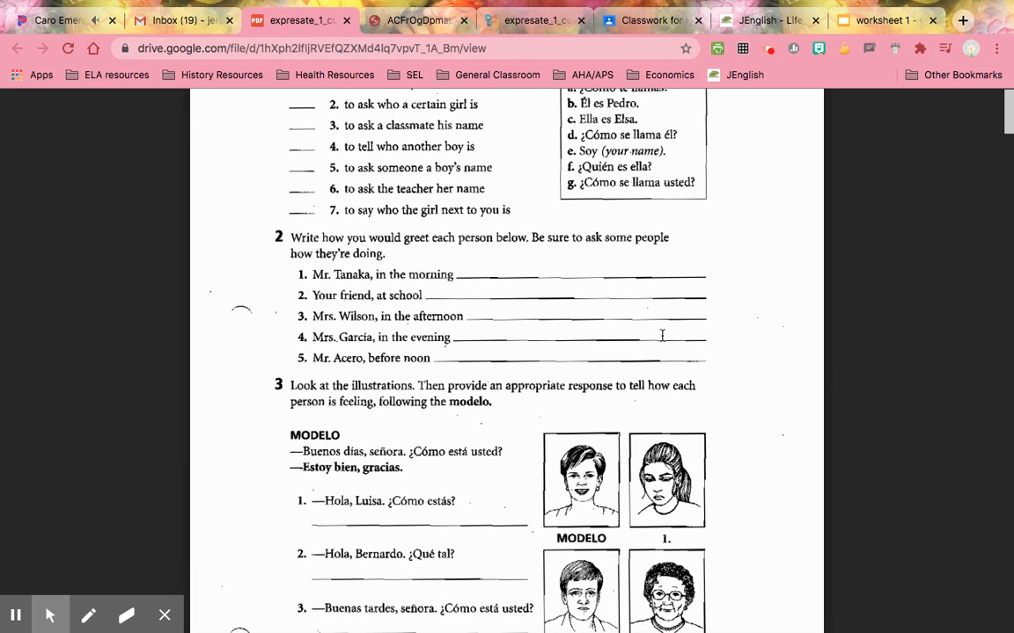
scroll(662, 335, down, 1)
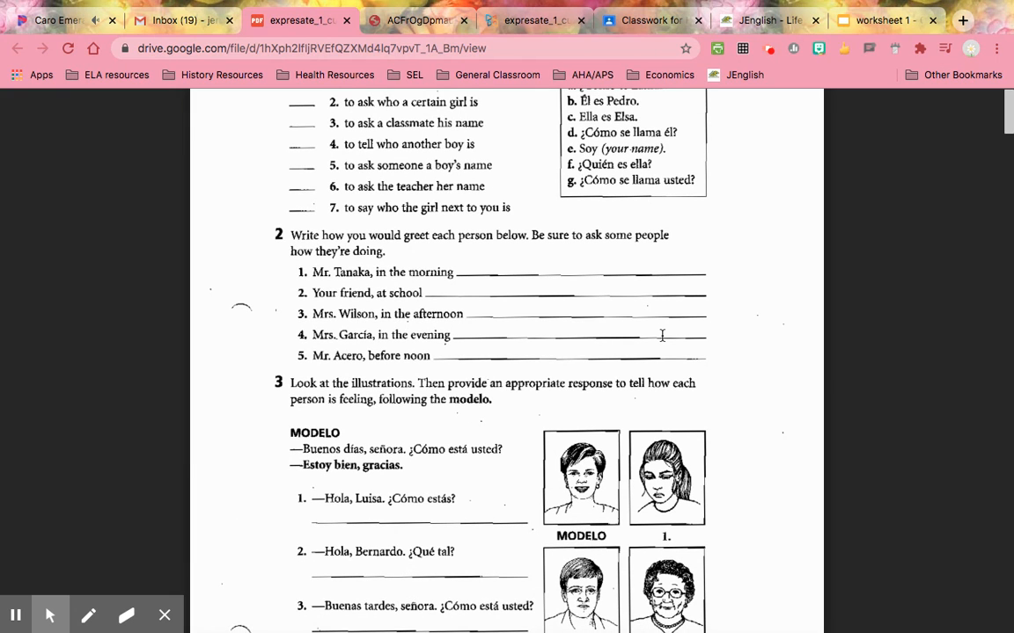
scroll(662, 336, down, 3)
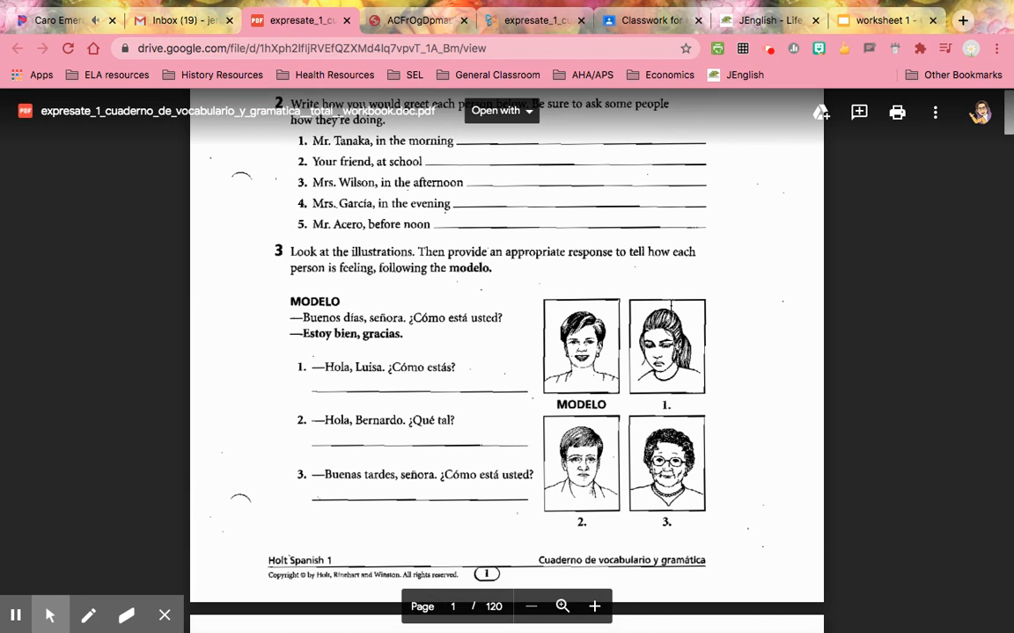
scroll(670, 305, up, 2)
scroll(671, 305, up, 5)
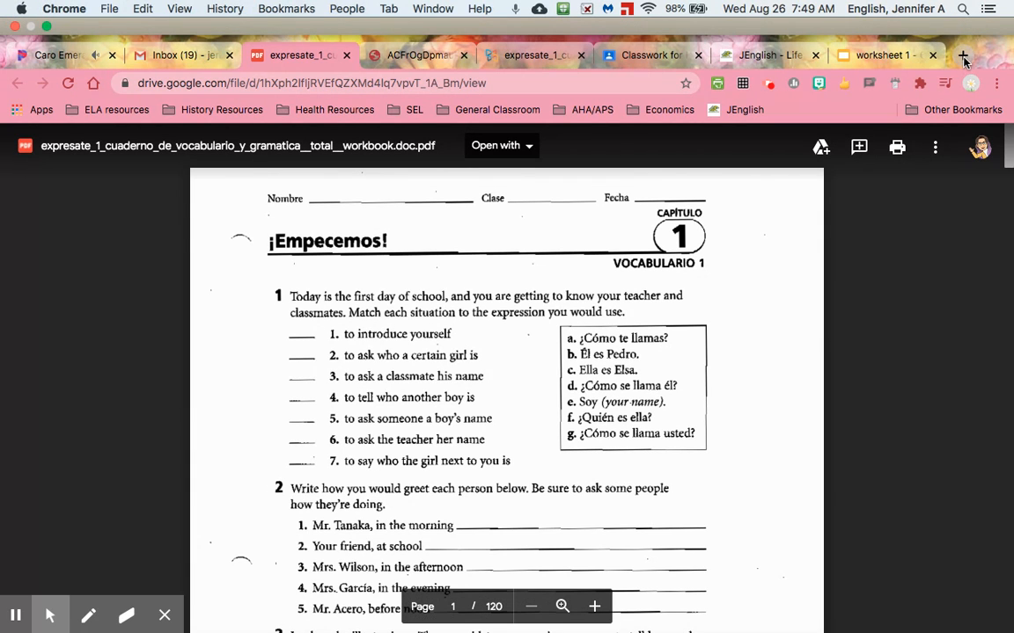
Open Google Forms at forms.google.com in a new browser tab and create a blank form
click(964, 56)
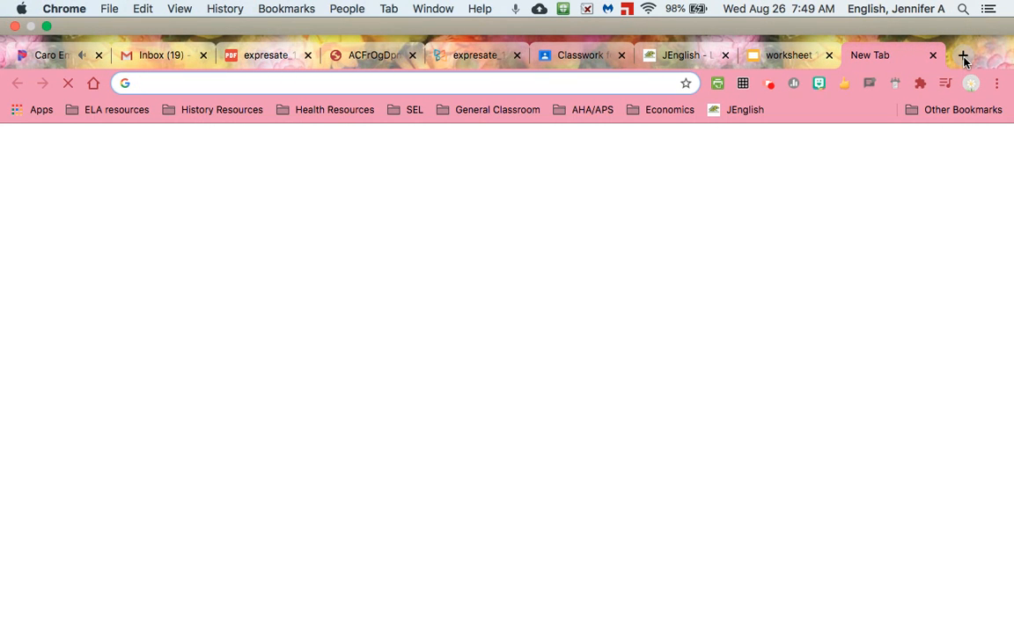
text(forms.google.com)
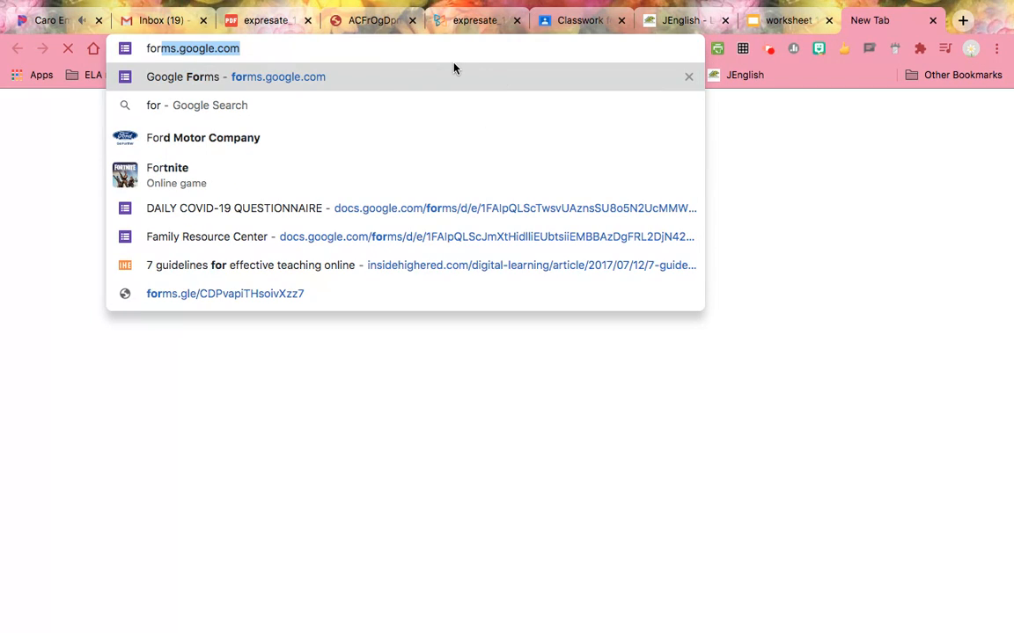
click(452, 68)
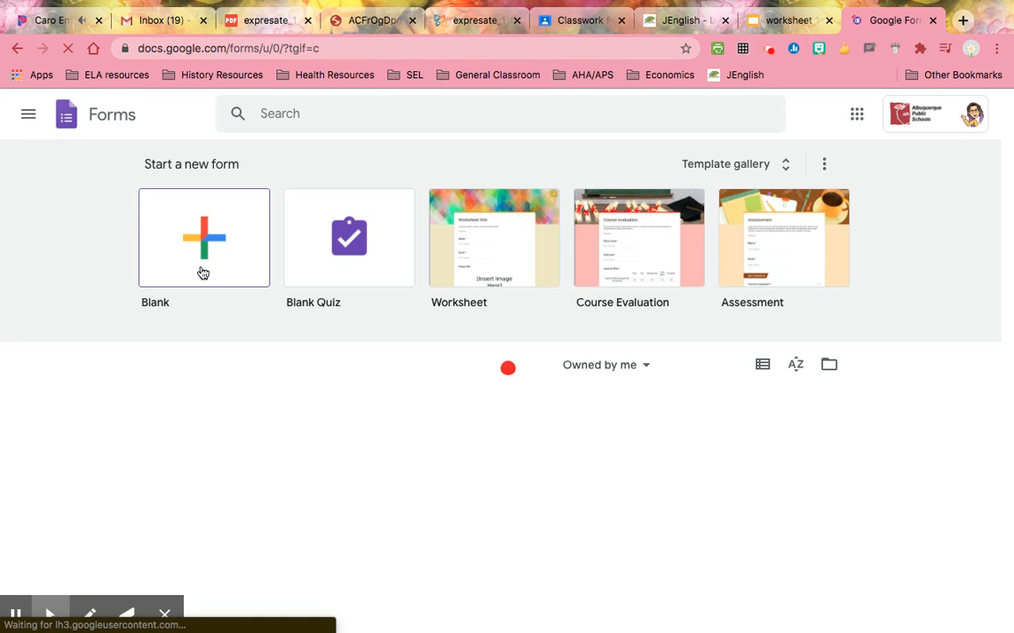
click(199, 257)
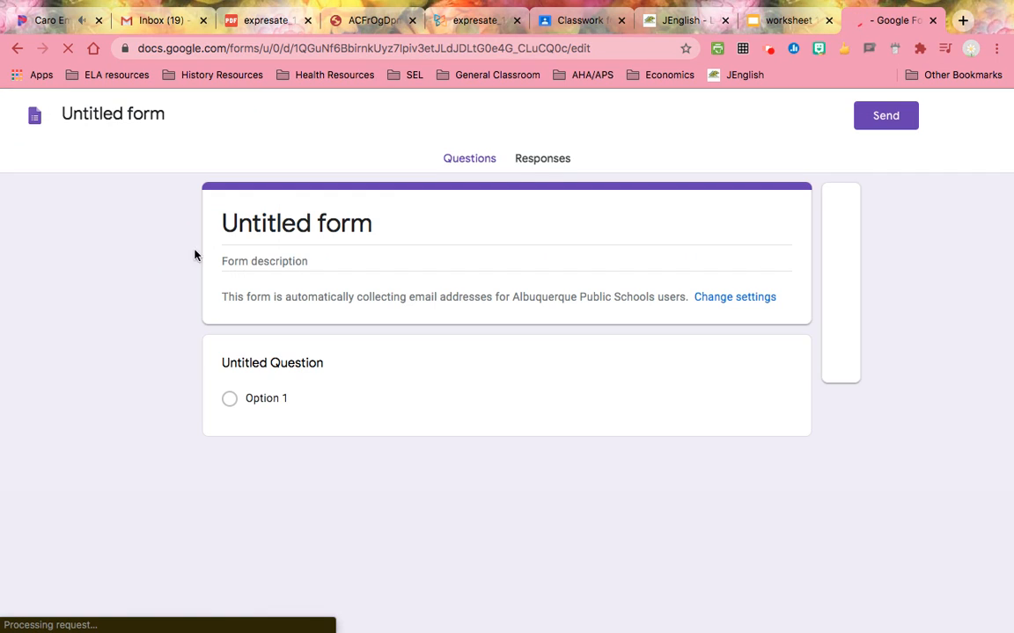
Replace the form's heading with the title "Worksheet"
click(352, 222)
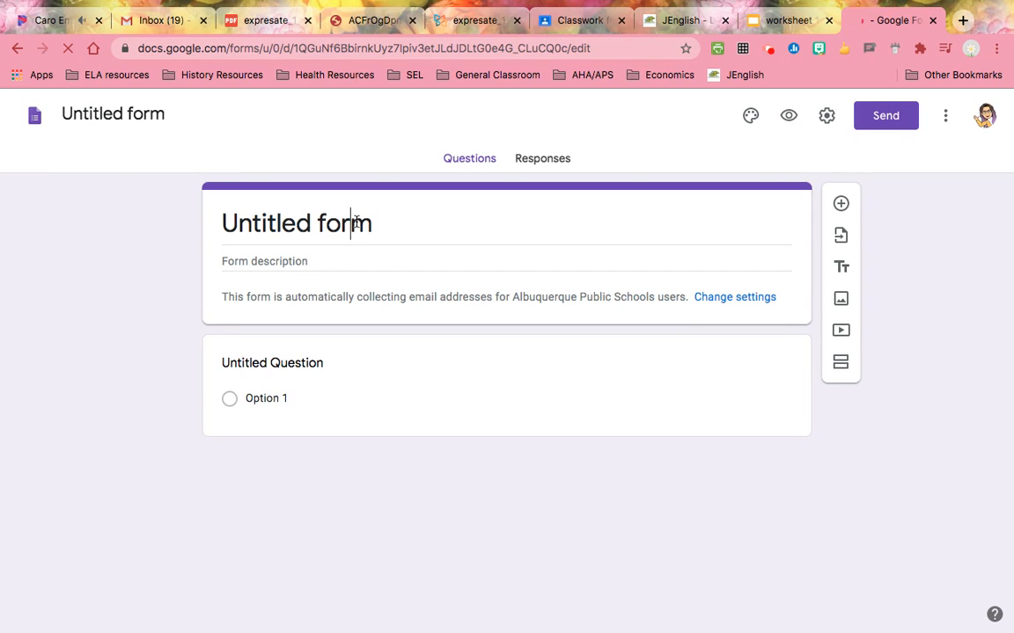
triple_click(222, 220)
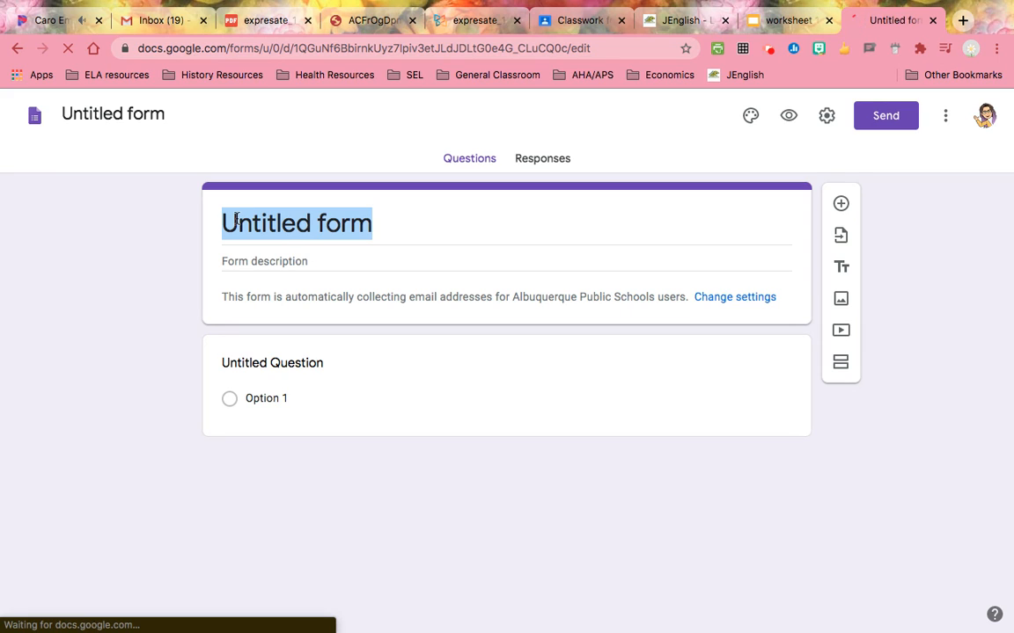
text(Worksheet)
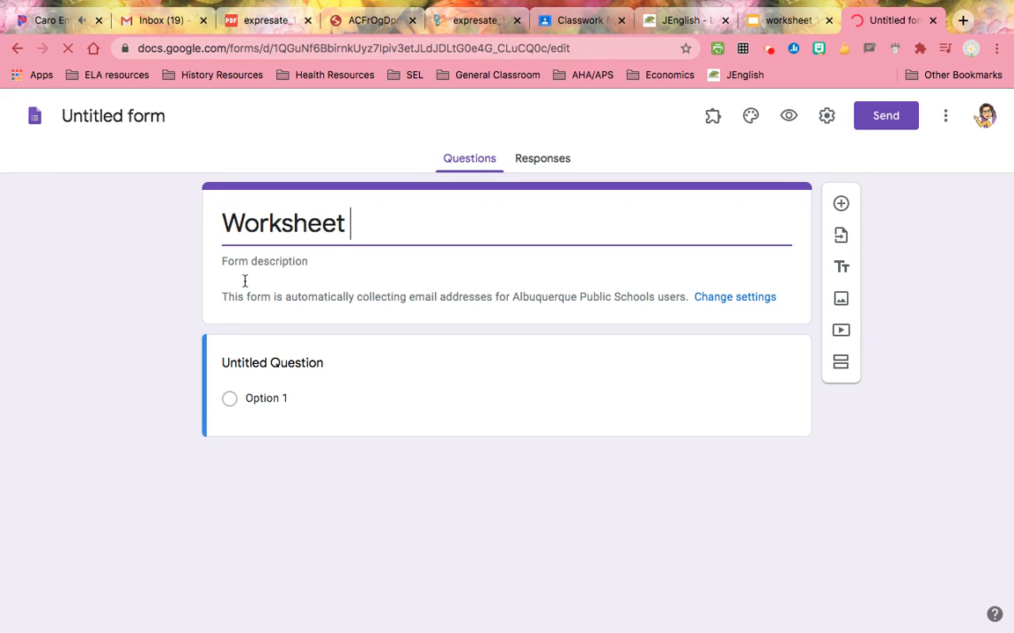
Turn the first question into a required short-answer question labelled "Name"
click(271, 338)
text(1)
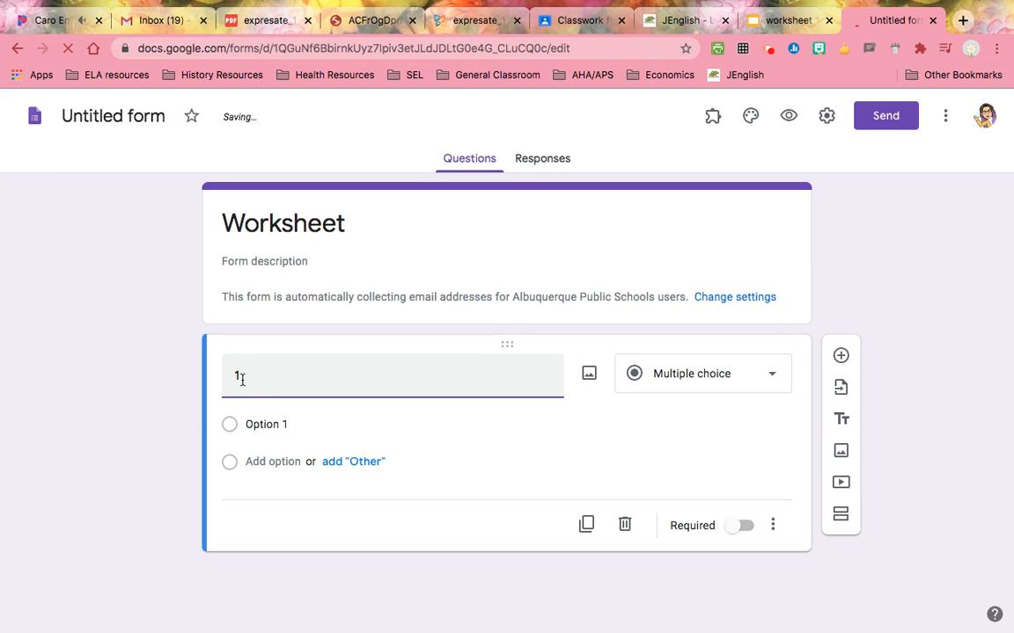
key(BackSpace)
text(N)
text(o)
key(BackSpace)
text(ame)
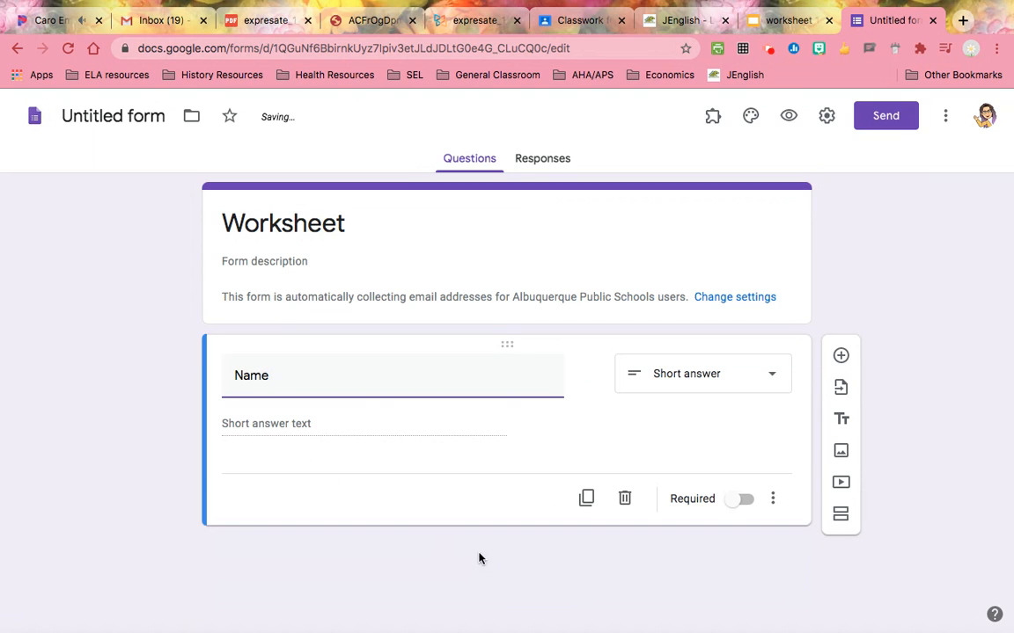
click(746, 499)
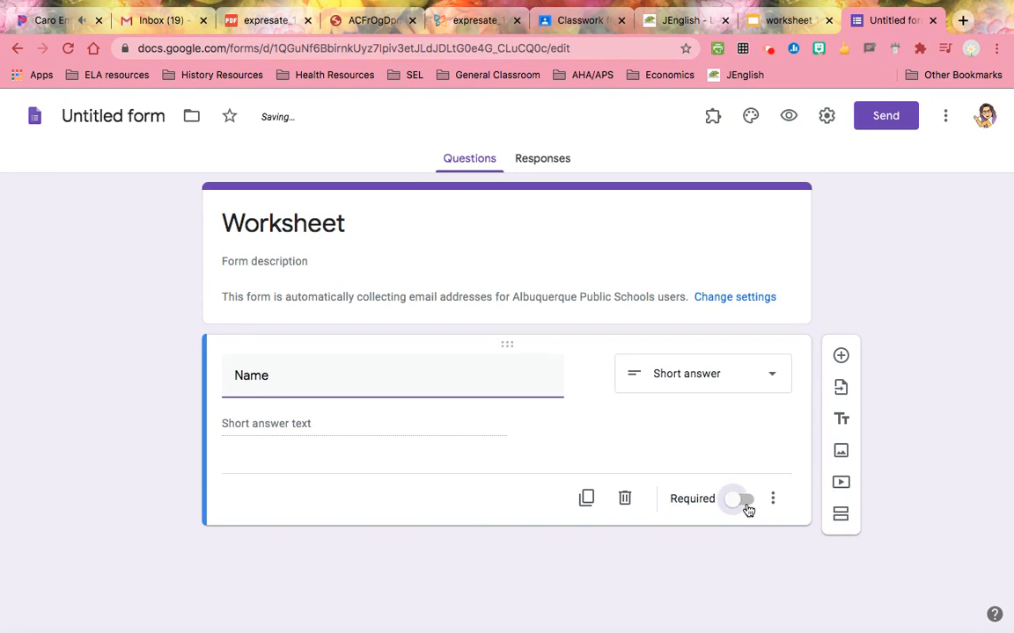
Make the form a quiz in its settings and save the change
click(827, 129)
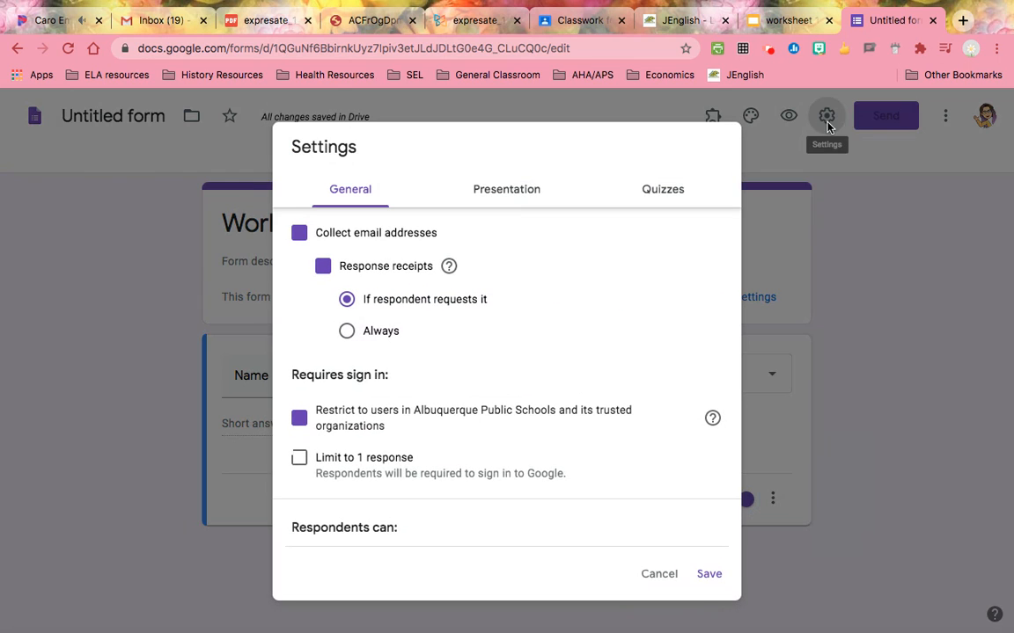
click(673, 197)
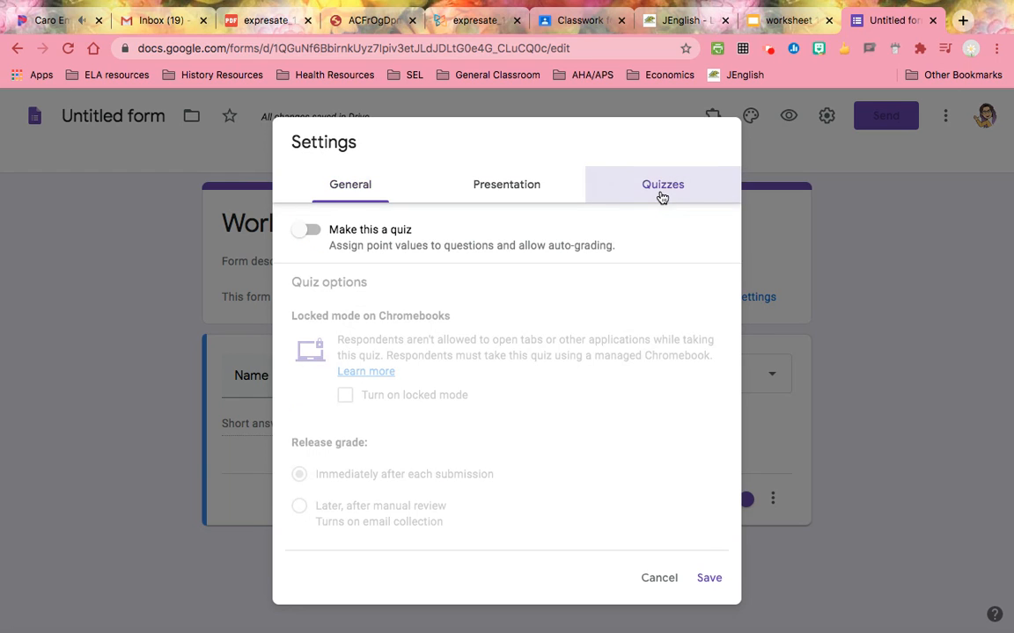
click(309, 231)
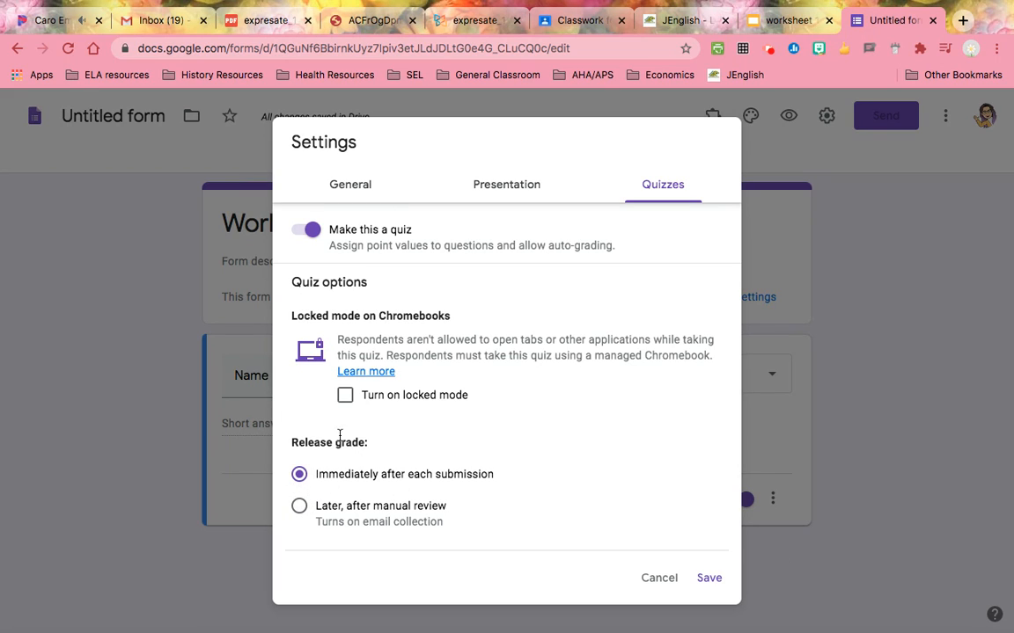
click(717, 582)
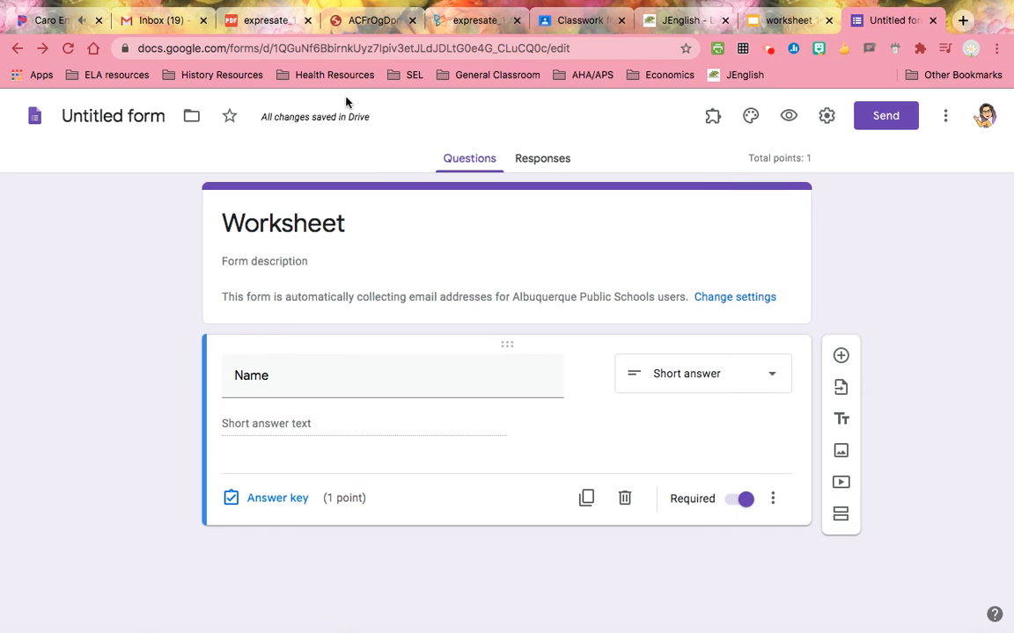
Detach the workbook PDF tab into its own browser window and return to the form
drag(263, 27, 264, 1)
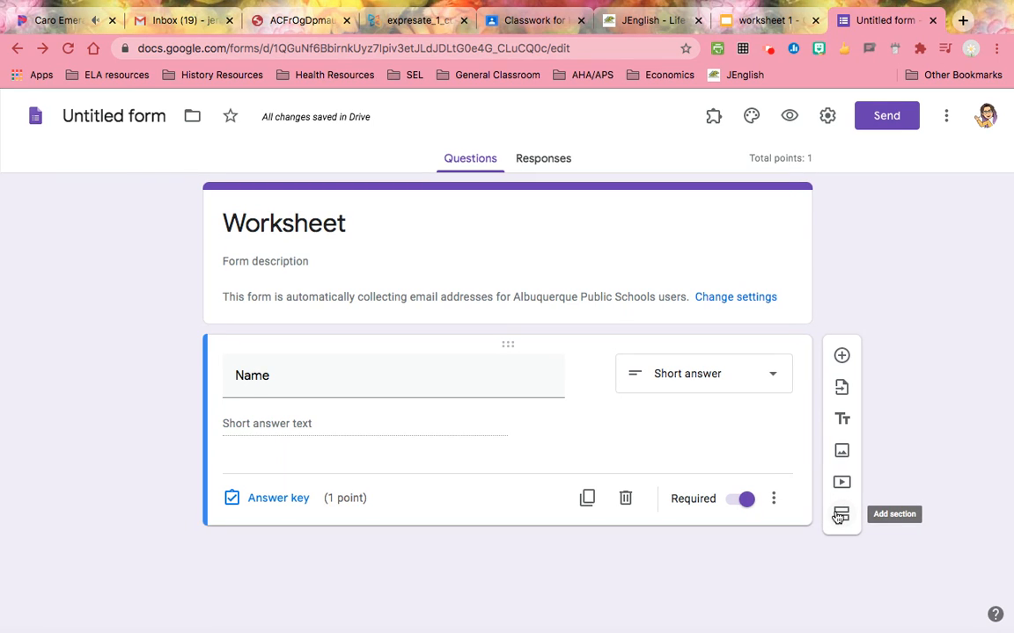
right_click(837, 514)
click(657, 595)
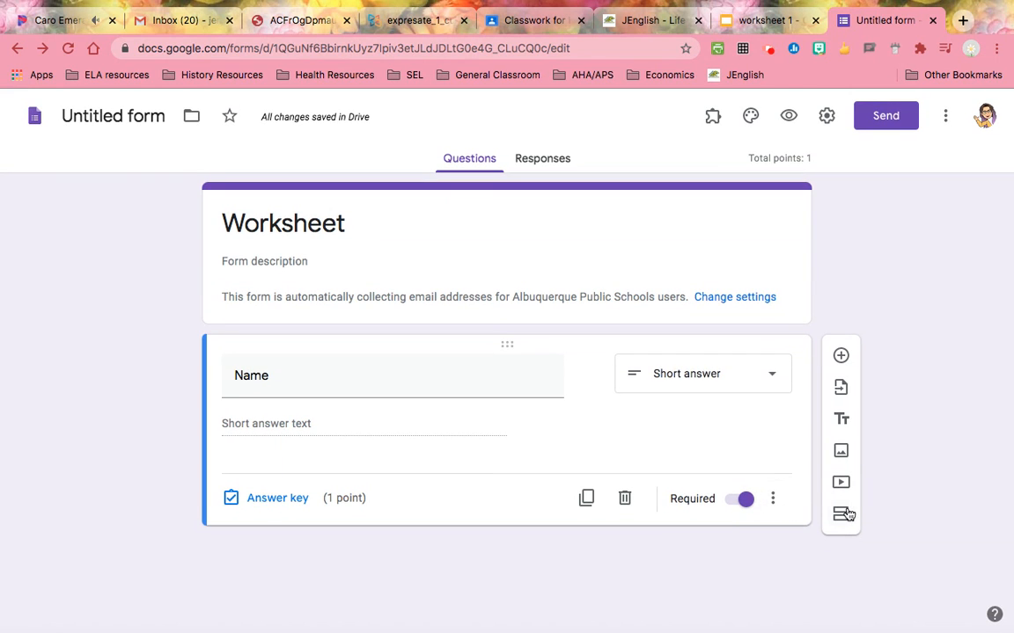
Add a new section after the Name question and title it "1"
click(843, 513)
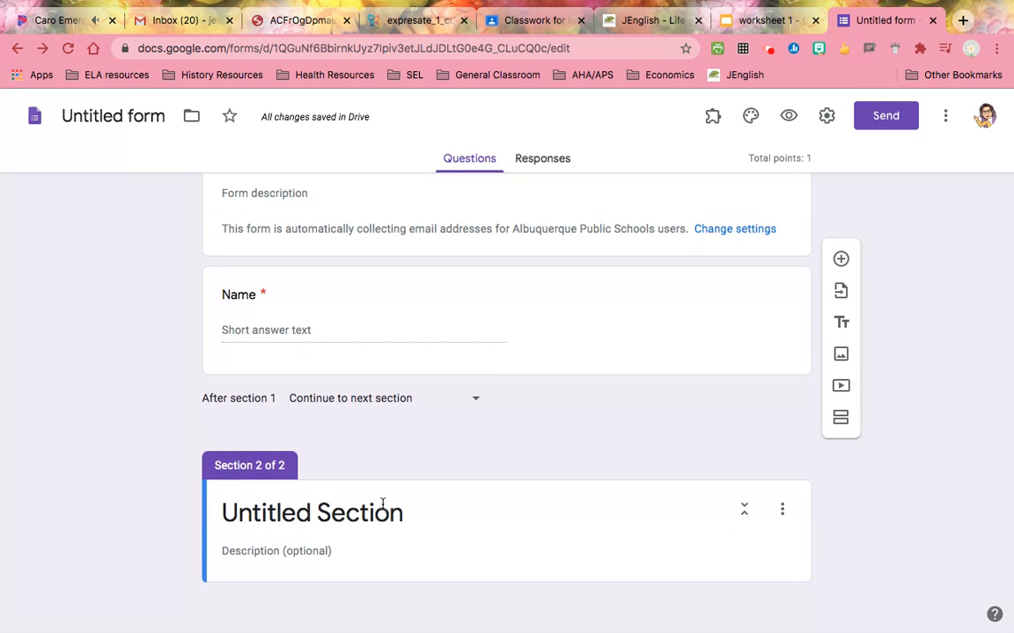
click(382, 503)
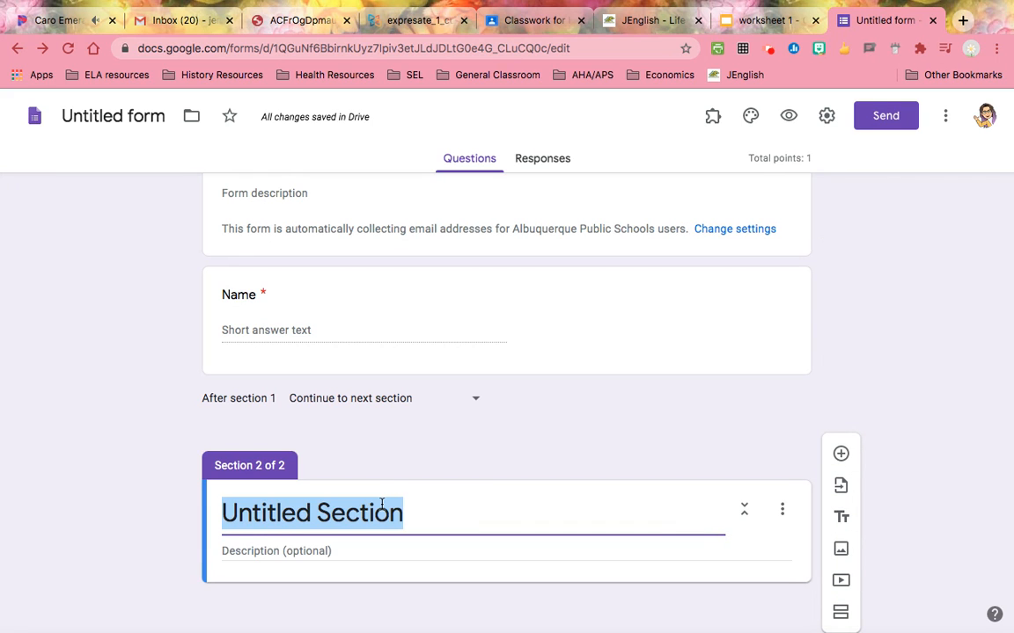
text(1)
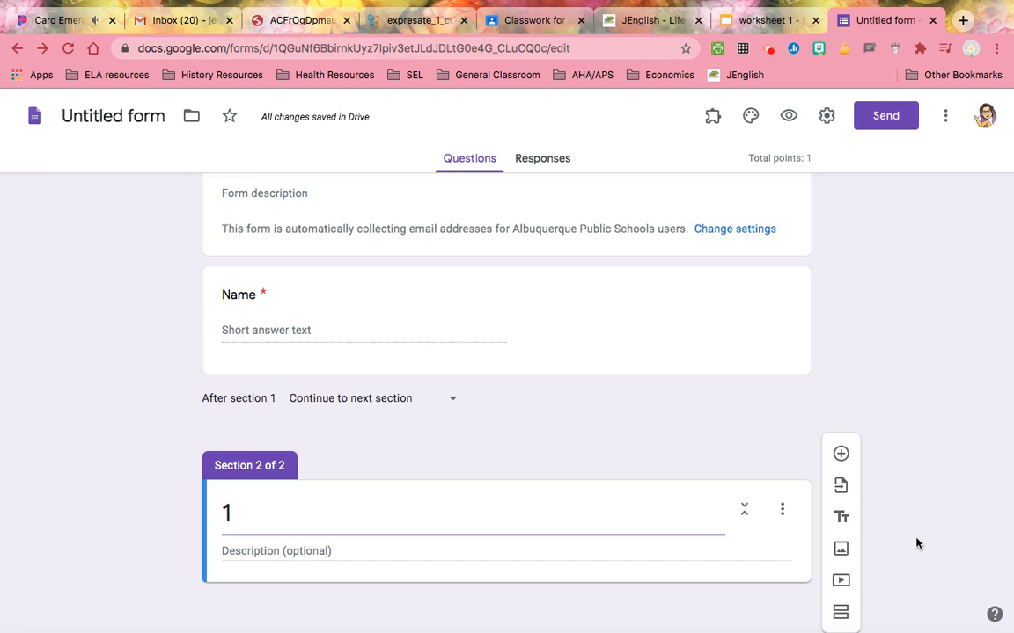
Begin the section description with "Today is the first day of school, and you are getting to know your teacher and classmates"
click(300, 559)
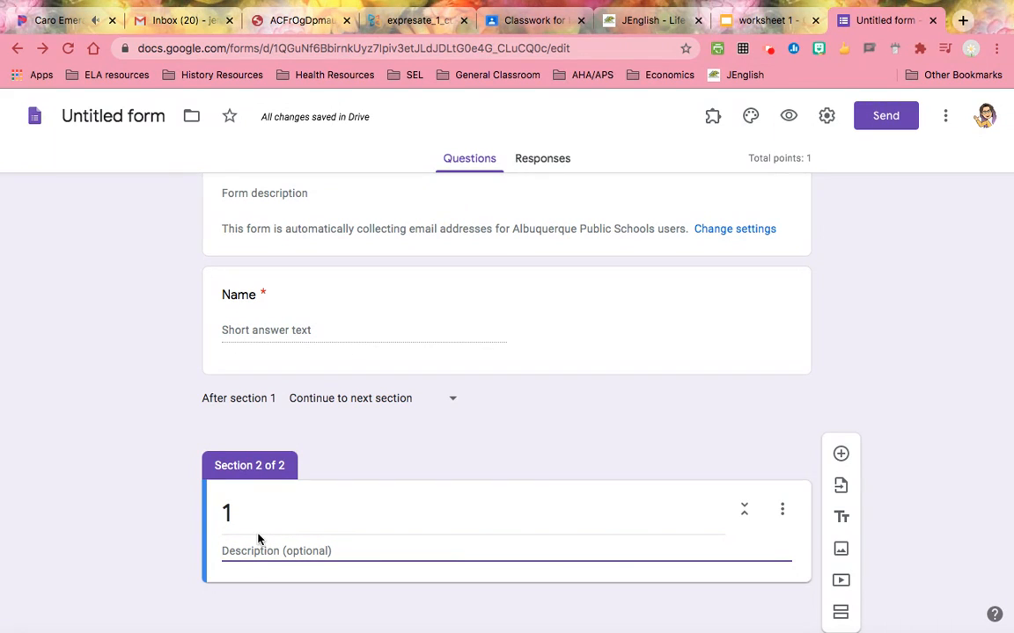
text(Today is the first)
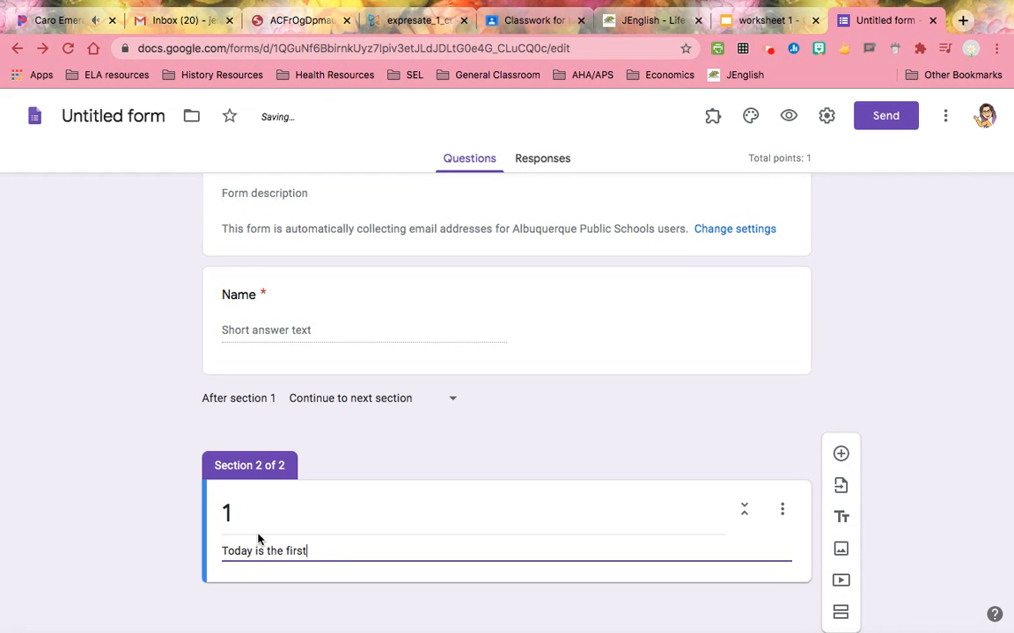
text( day of schoo)
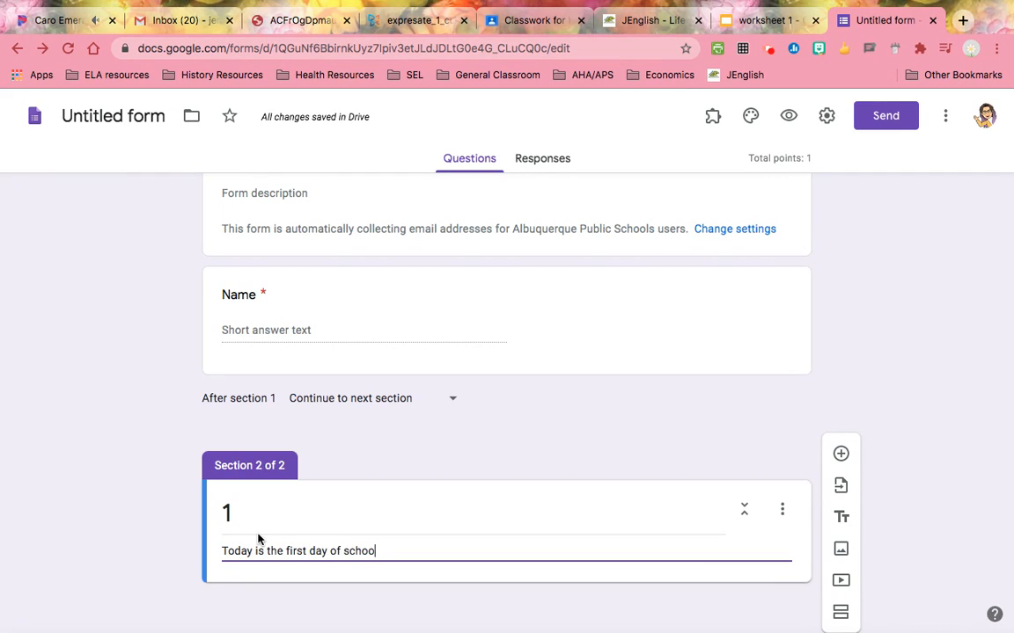
text(lk, a;nd you are )
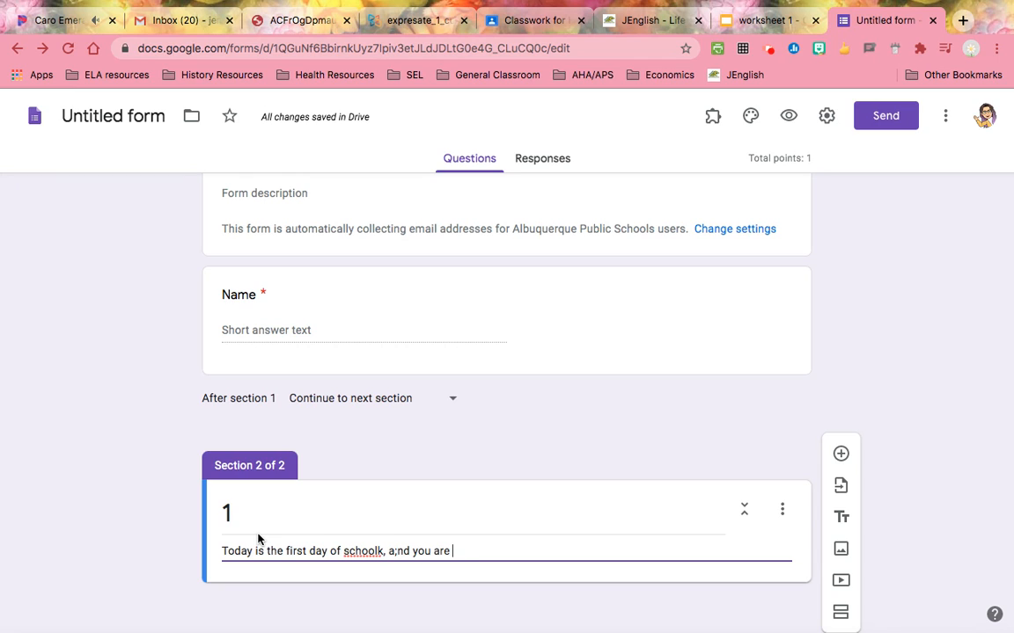
text(getting to)
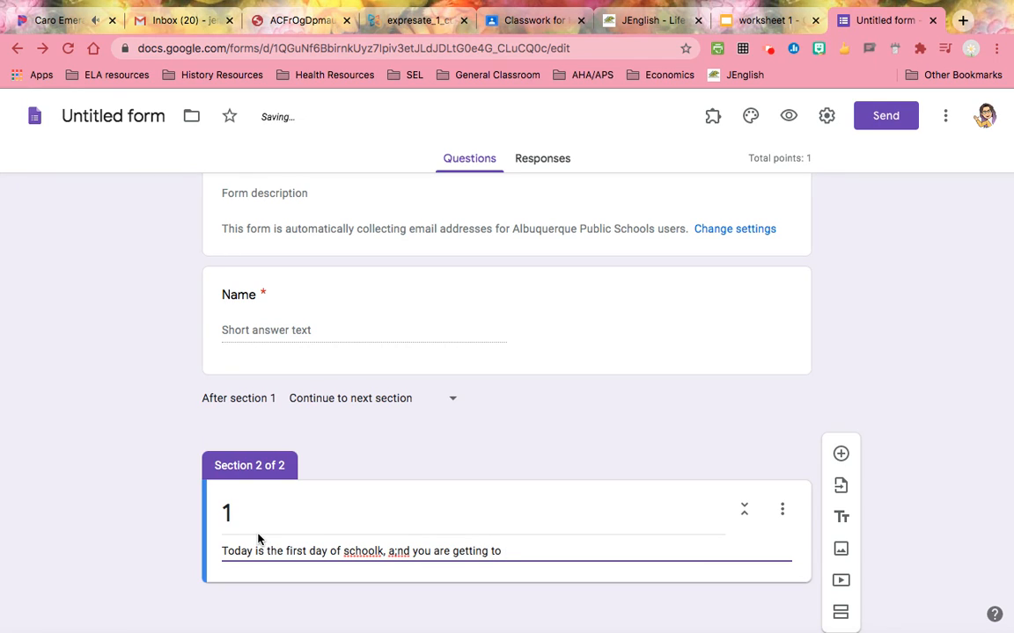
text( know your teach)
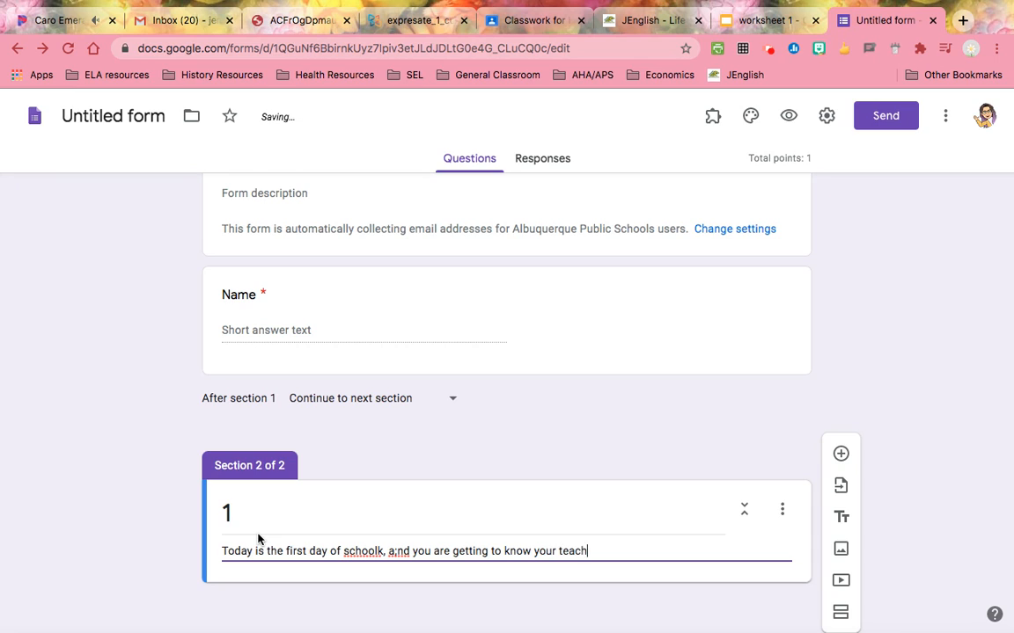
text(er and classmates)
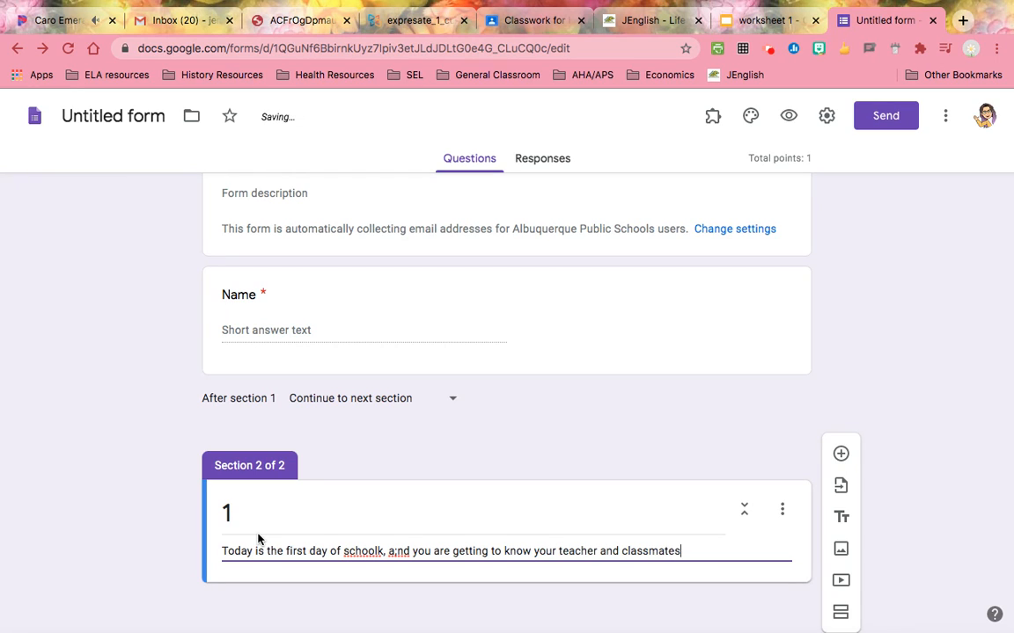
Continue the section description with a second sentence, "Match each situation to the expression you would use."
text(.  Mat)
text(ch each )
text(si)
text(ion )
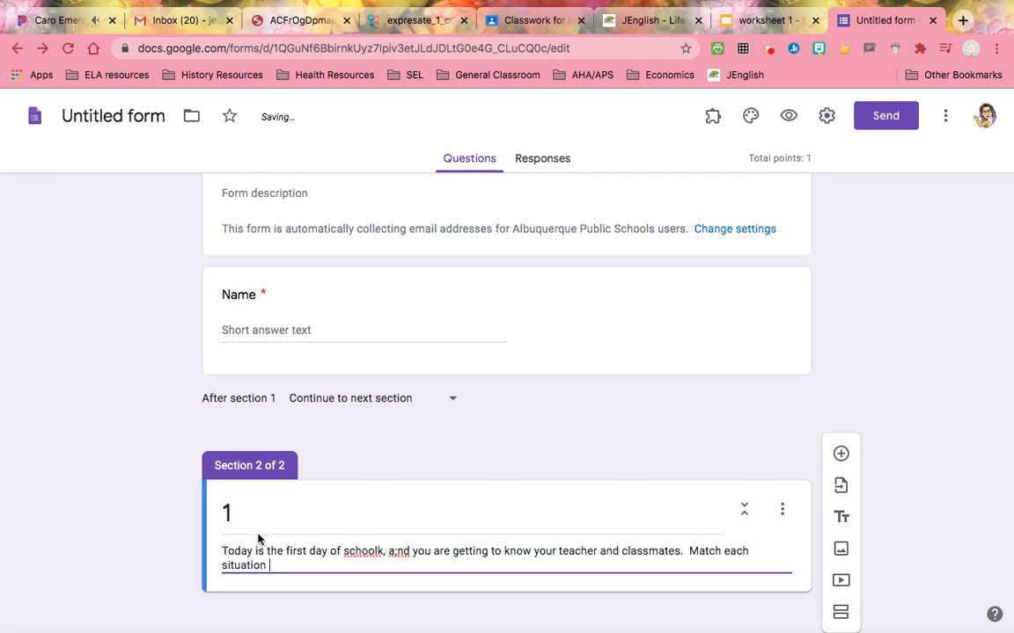
text(to the expression you would use.)
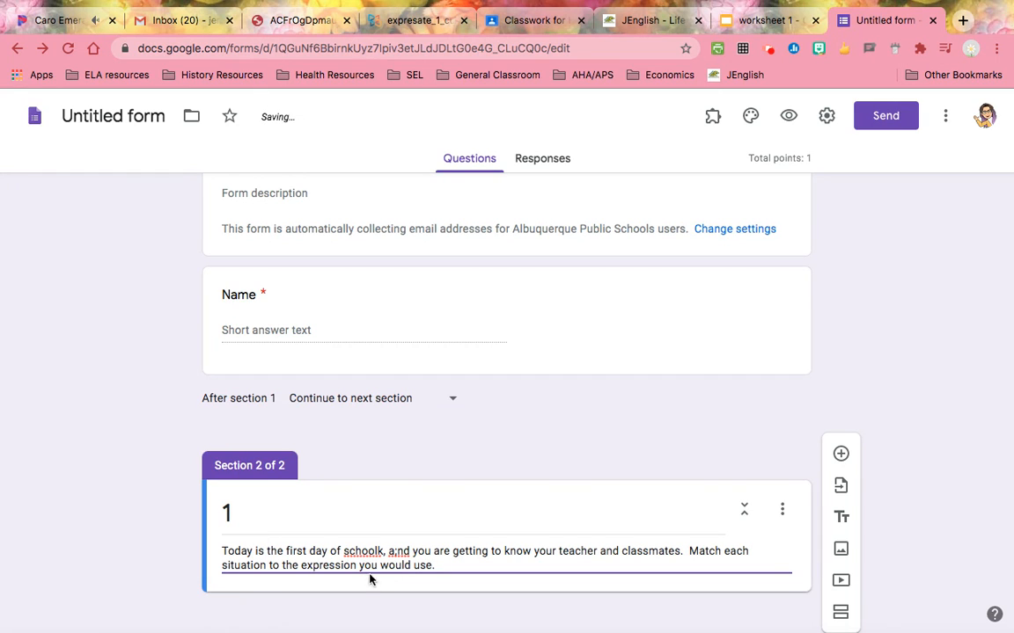
Correct the typos in the section description so the first sentence reads "school, and"
click(398, 555)
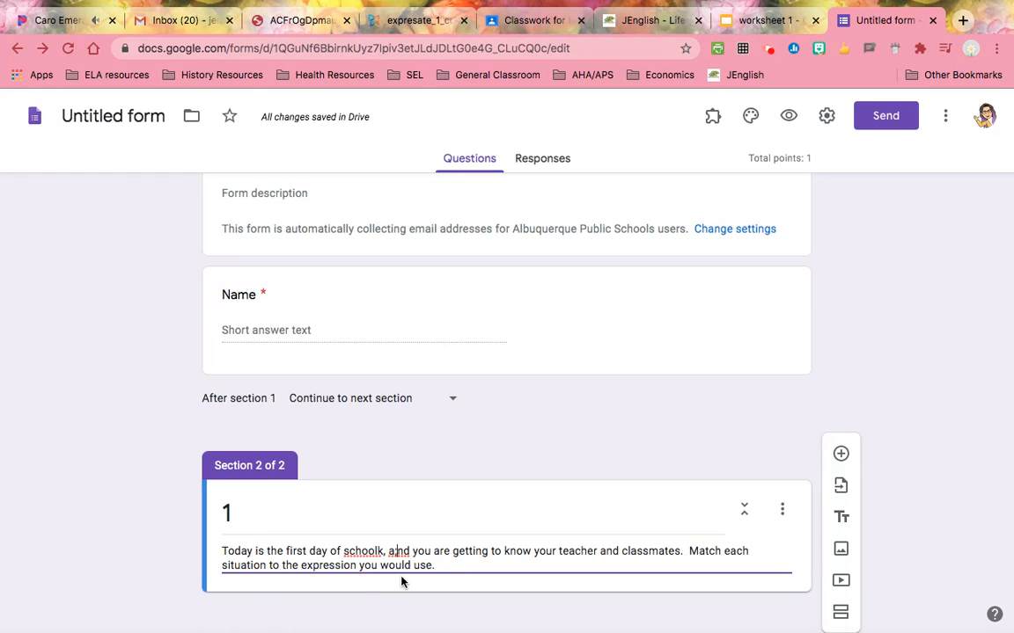
key(BackSpace)
click(385, 552)
key(BackSpace)
text(,)
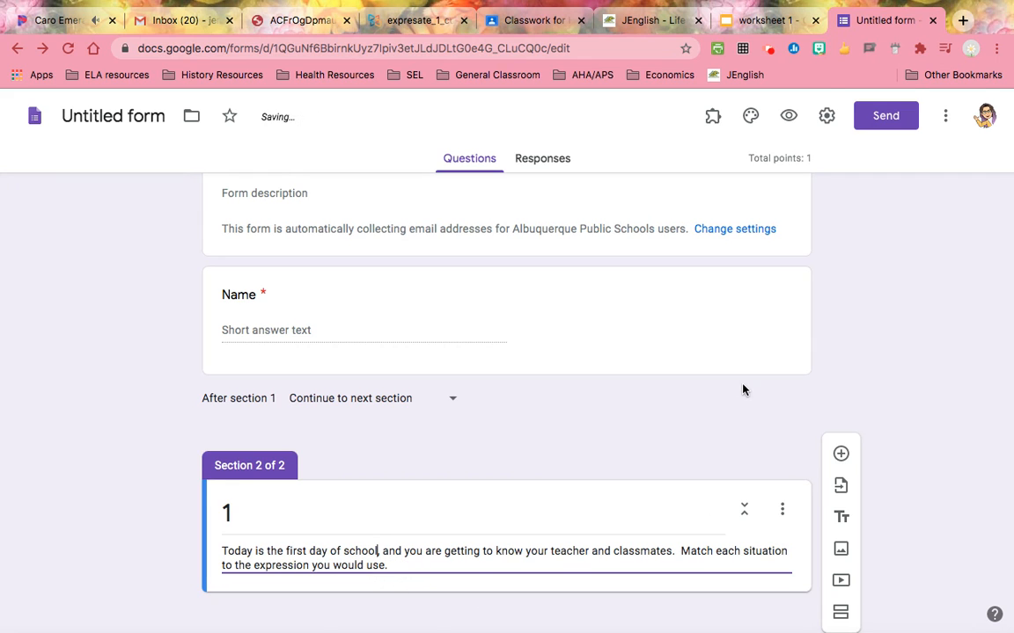
Add a dropdown question to section 2 with the question text "to introduce yourself"
scroll(742, 386, down, 2)
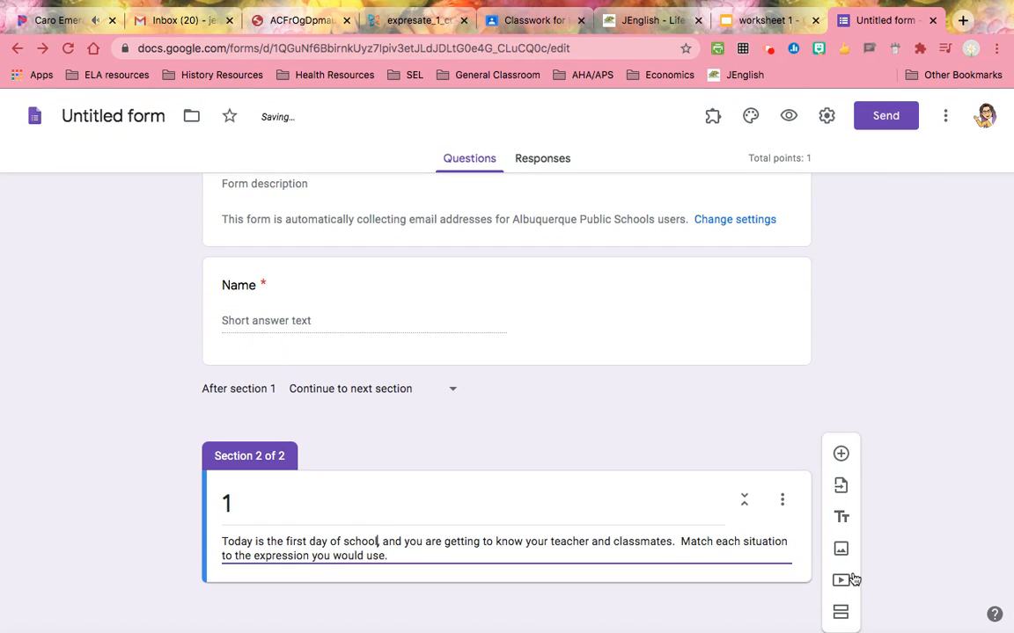
click(841, 454)
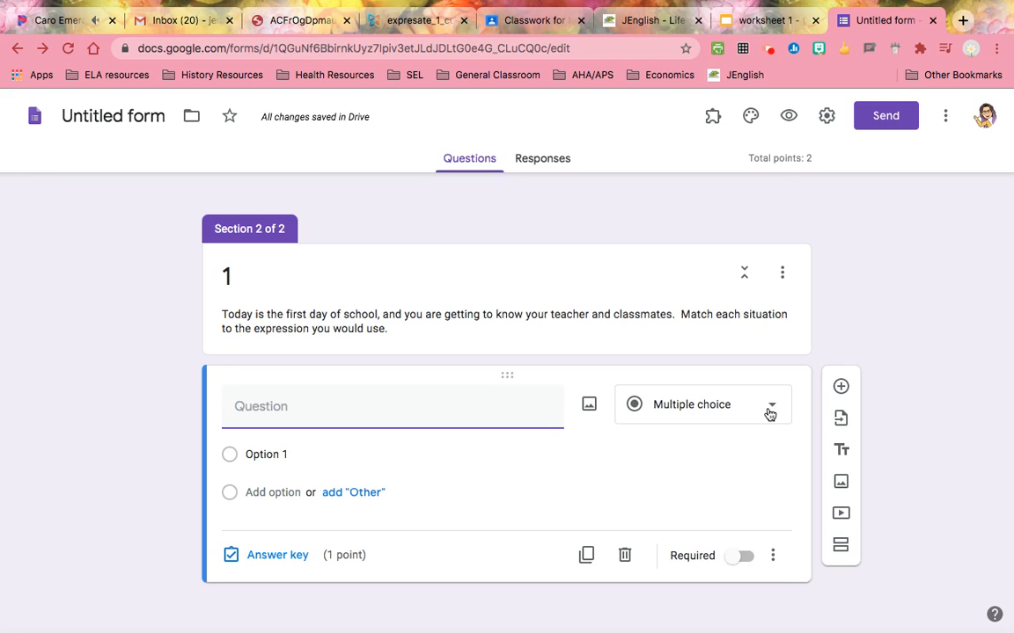
click(770, 410)
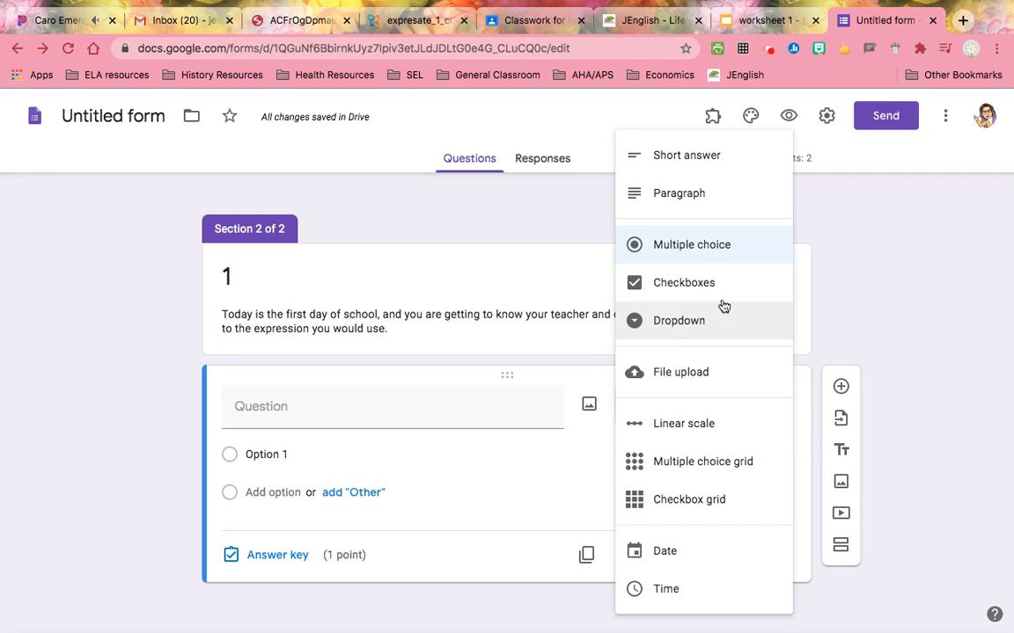
click(691, 342)
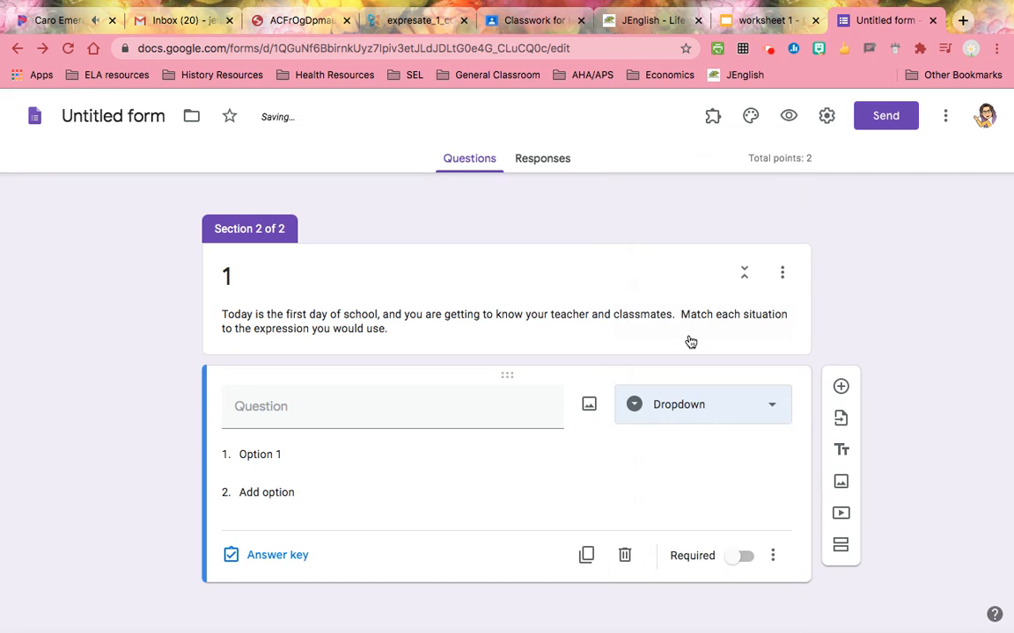
click(268, 410)
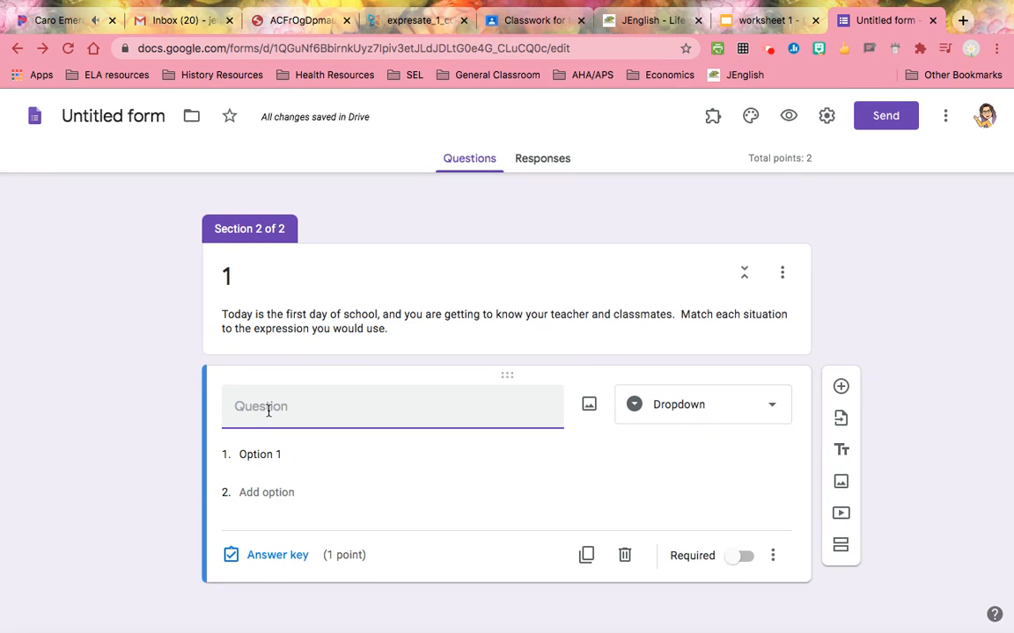
text(to introduce)
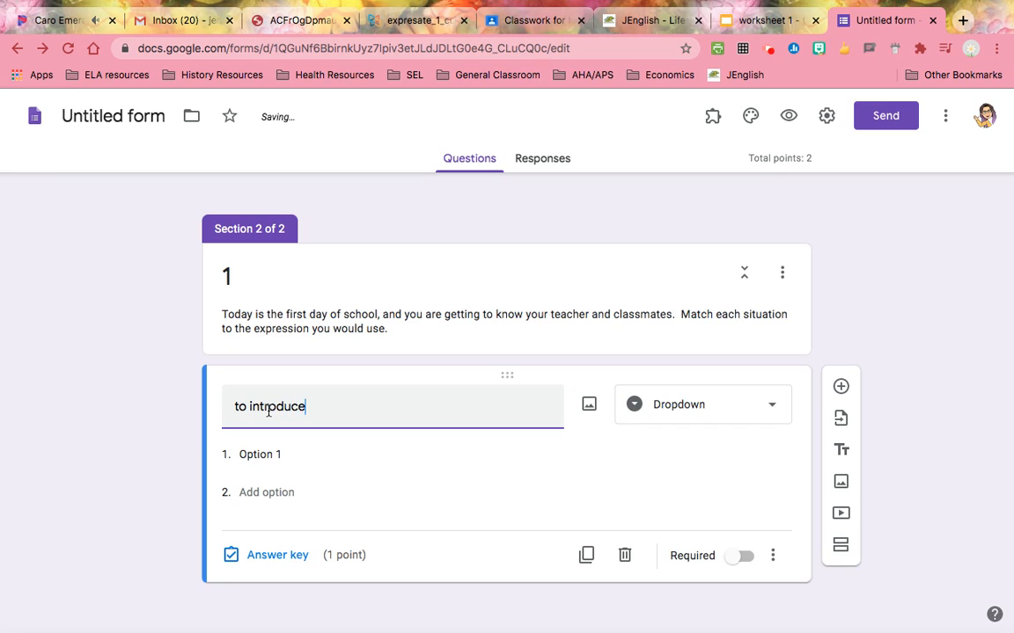
text( yourself)
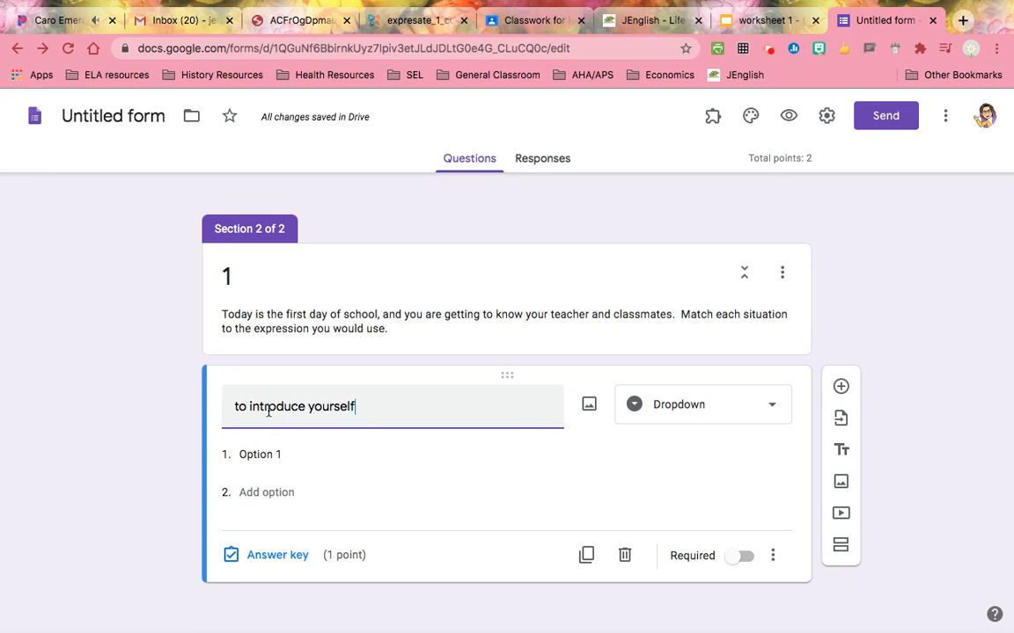
Enter "Como te llamas?" as the dropdown's first option and "El es" plus a male first name as the second
click(246, 459)
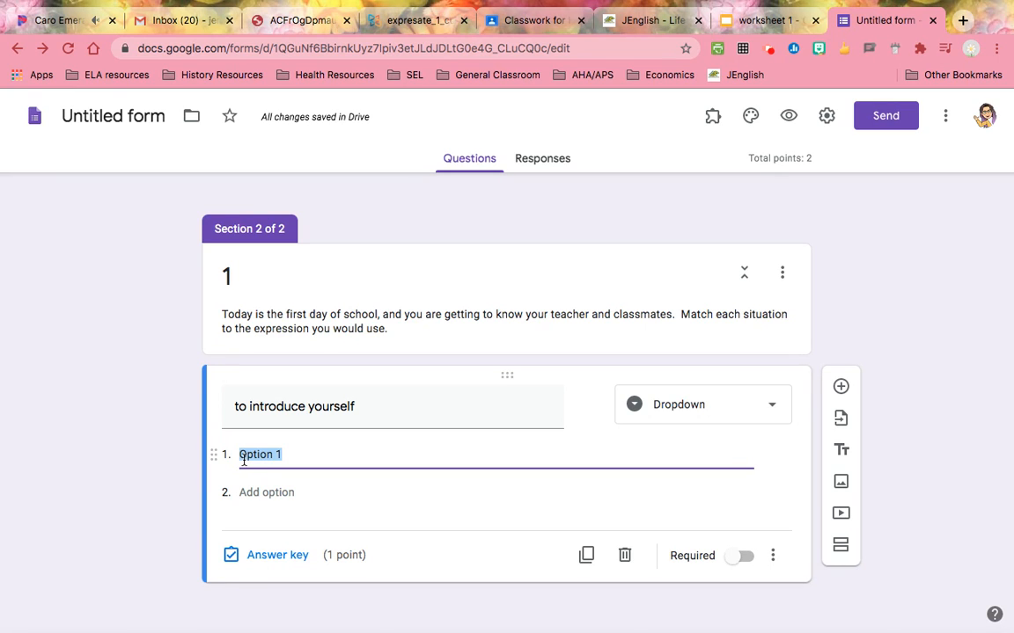
text(Go)
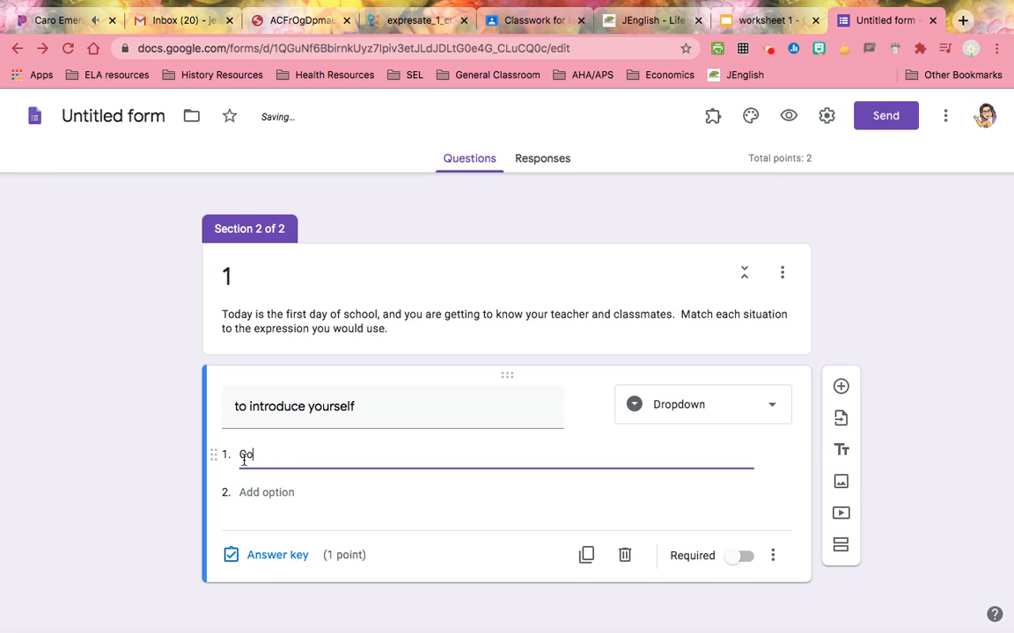
text(mo te lla)
key(BackSpace)
text(amas?)
click(255, 490)
text(E)
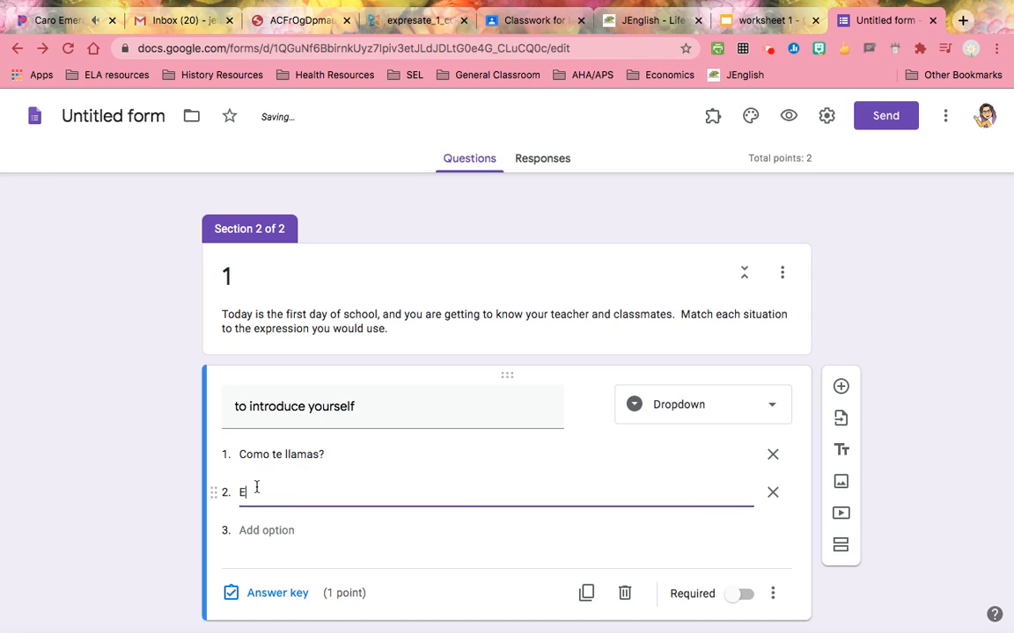
text(l es Pedro)
Add "Ella es" plus a female first name as the third option and "Como se llama el?" as the fourth
click(251, 529)
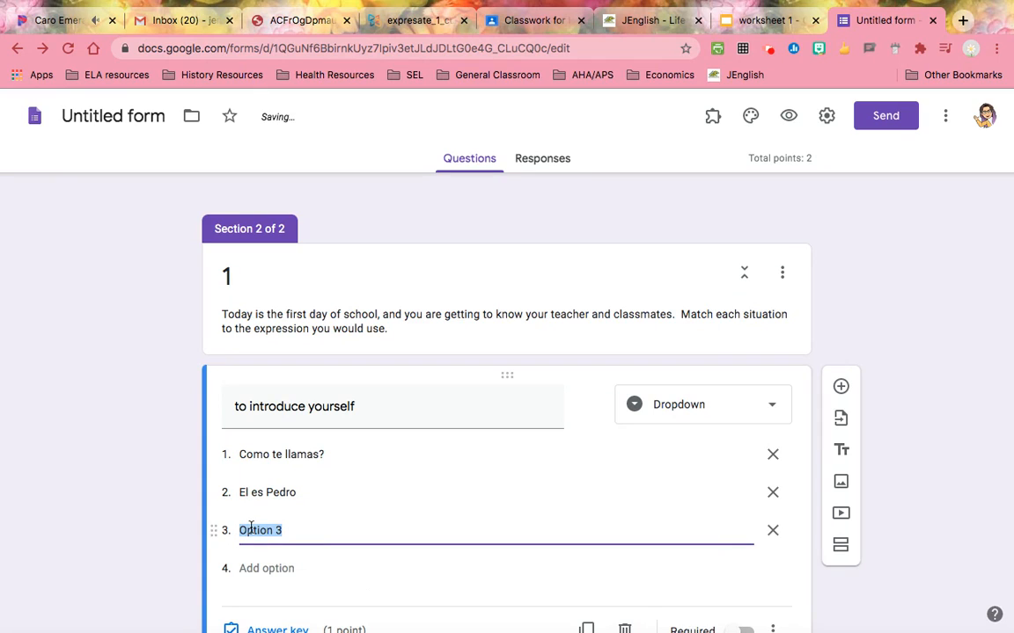
text(Ella es )
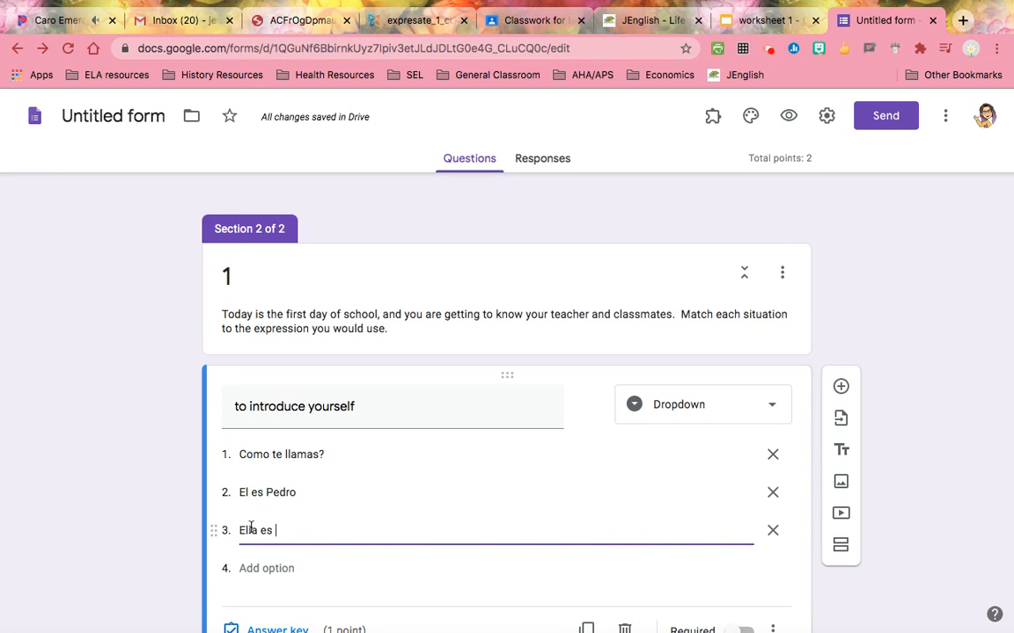
text(Ela)
text(a)
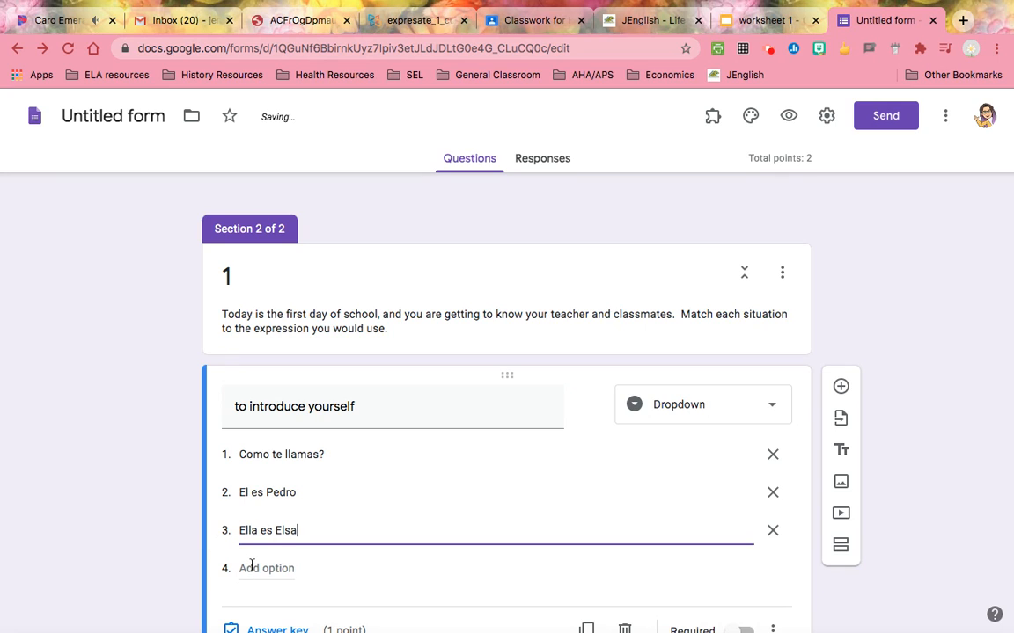
click(252, 568)
text(Com)
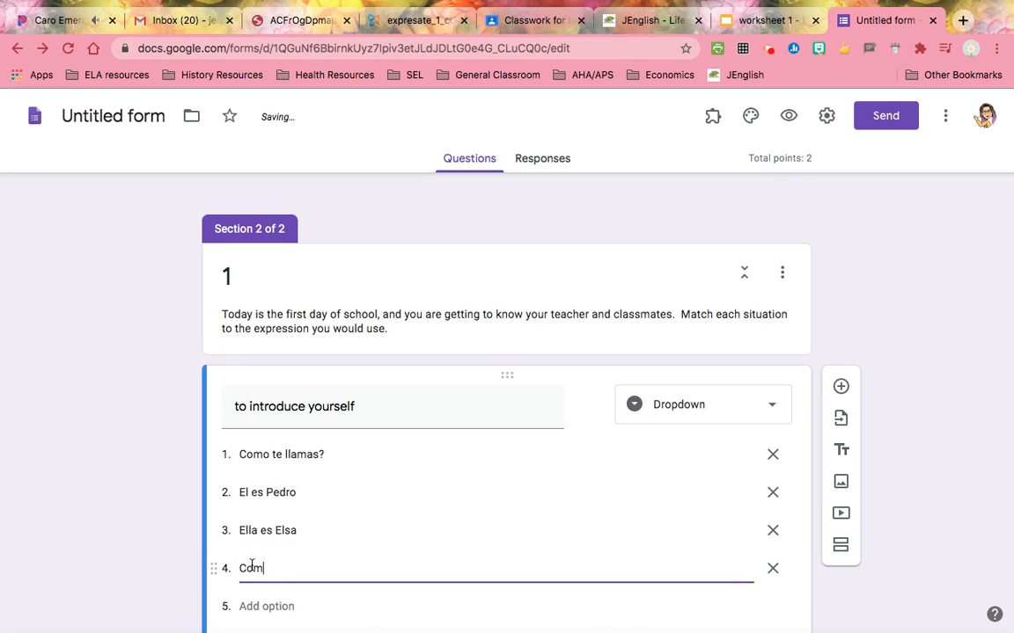
text(o se l)
text( la)
key(BackSpace)
text(lama el?)
Add "Soy (your name)" as the fifth option of the dropdown question
scroll(294, 508, down, 3)
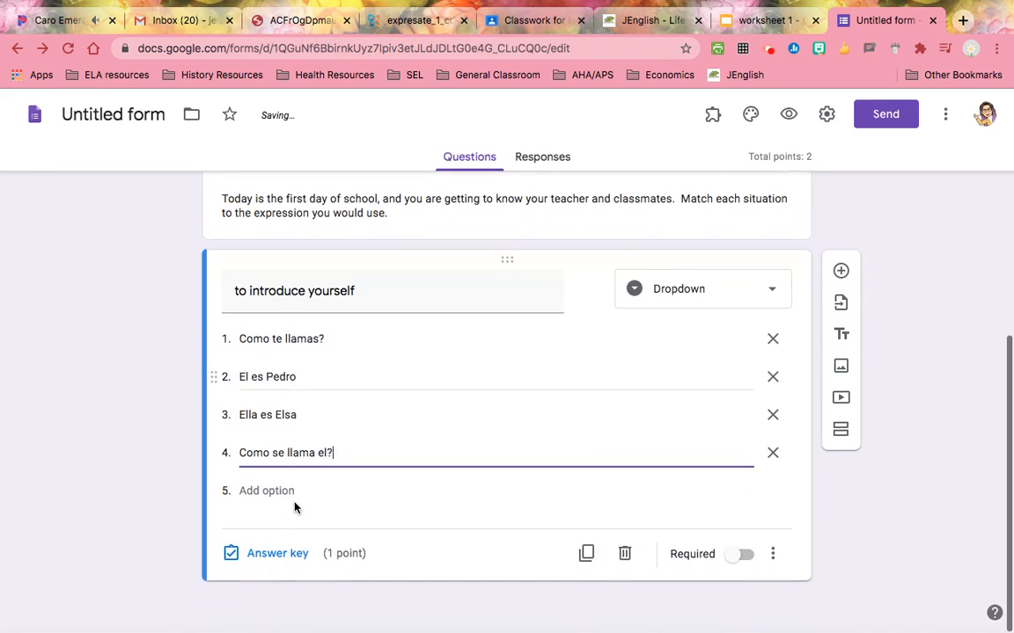
click(281, 489)
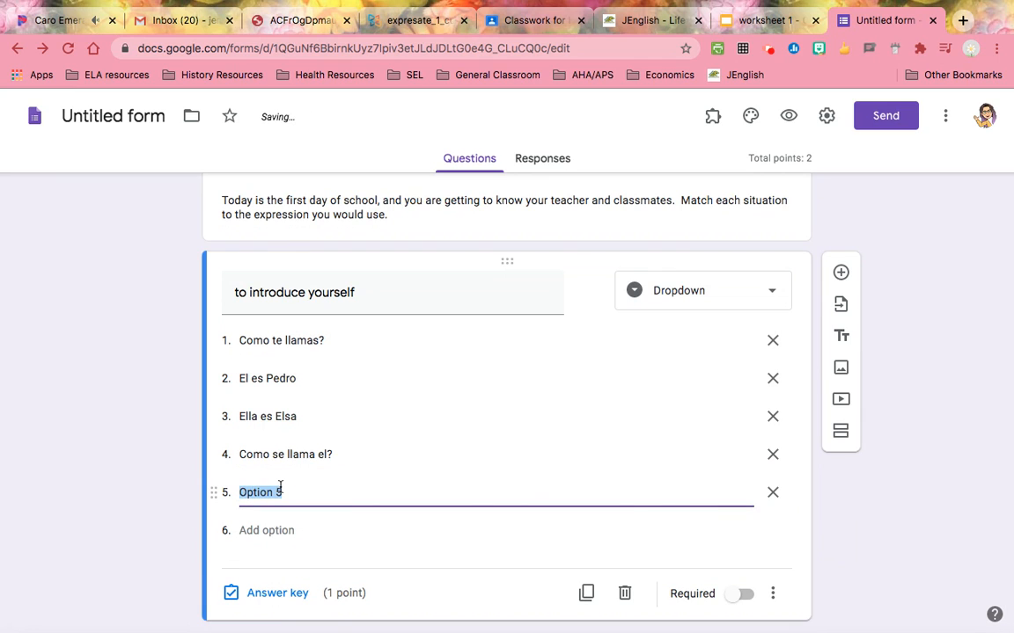
text(soy)
key(BackSpace)
key(BackSpace)
key(BackSpace)
key(BackSpace)
text(Soy (your name))
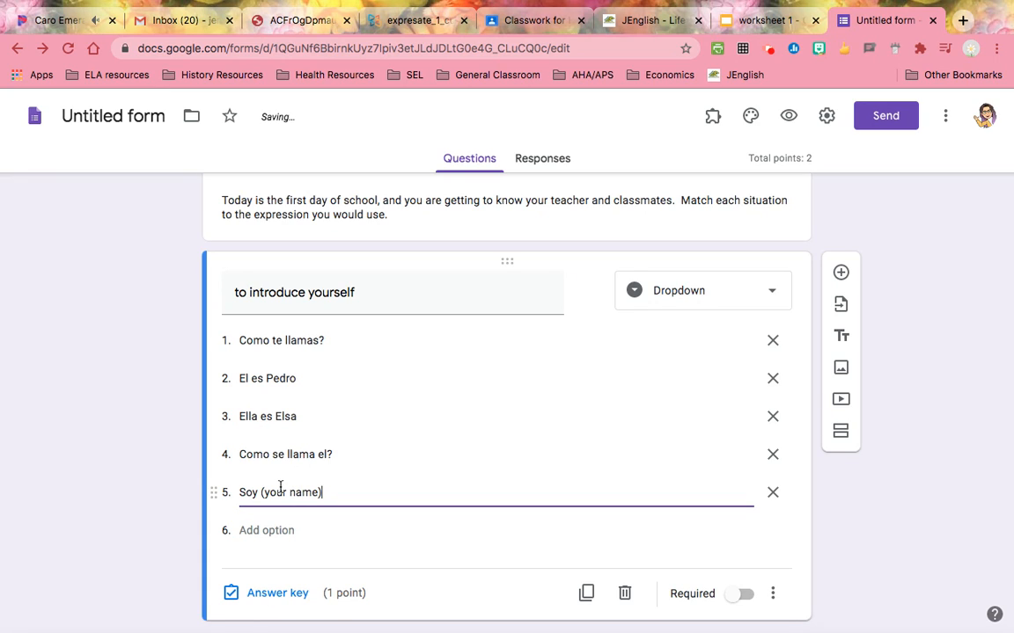
Add "Quien es ella?" as the sixth option of the dropdown question
click(261, 530)
text(Que)
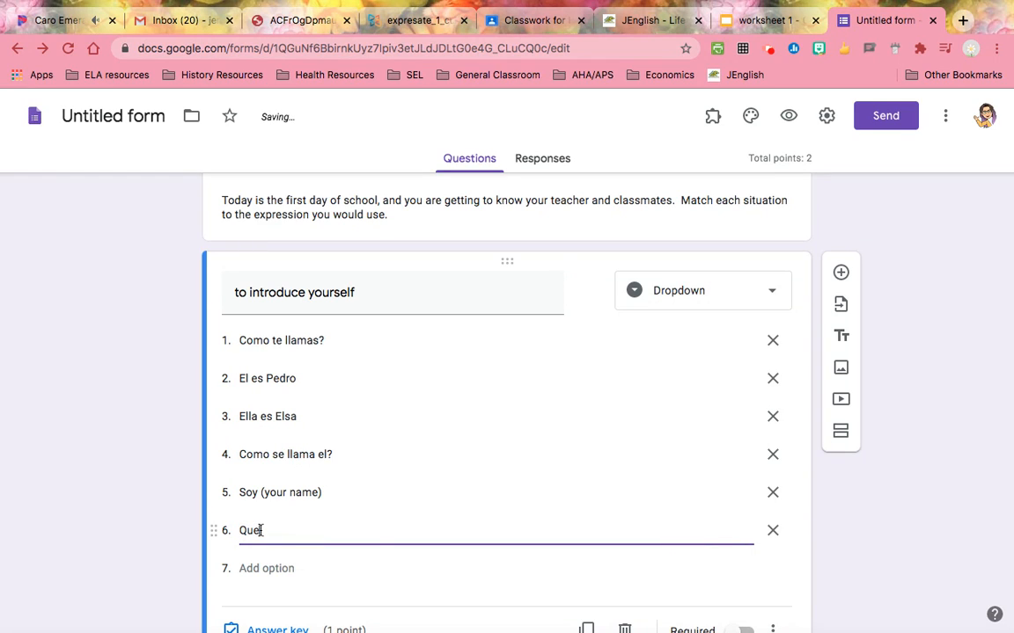
key(BackSpace)
text(ién es ella?)
Add "Como se llama usted?" as the seventh option of the dropdown question
click(261, 567)
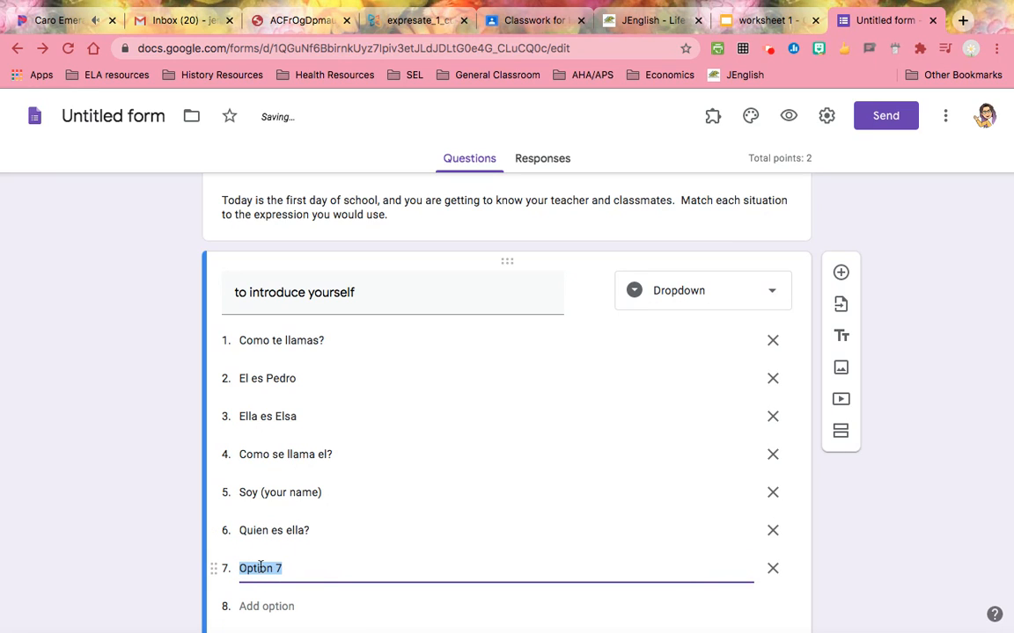
text(Co)
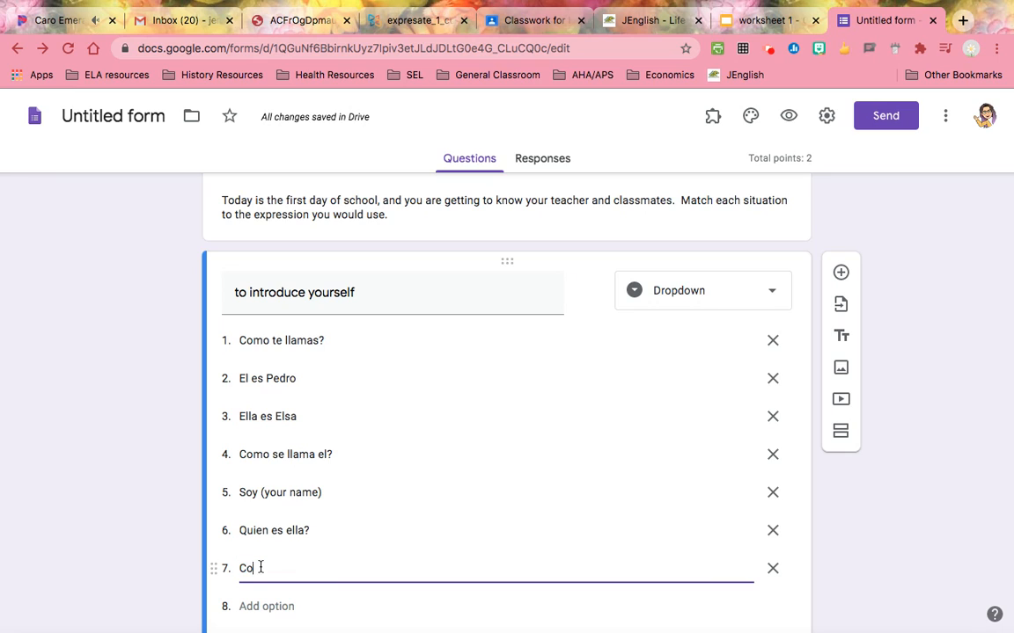
text(mo se laa)
key(BackSpace)
key(BackSpace)
text(l)
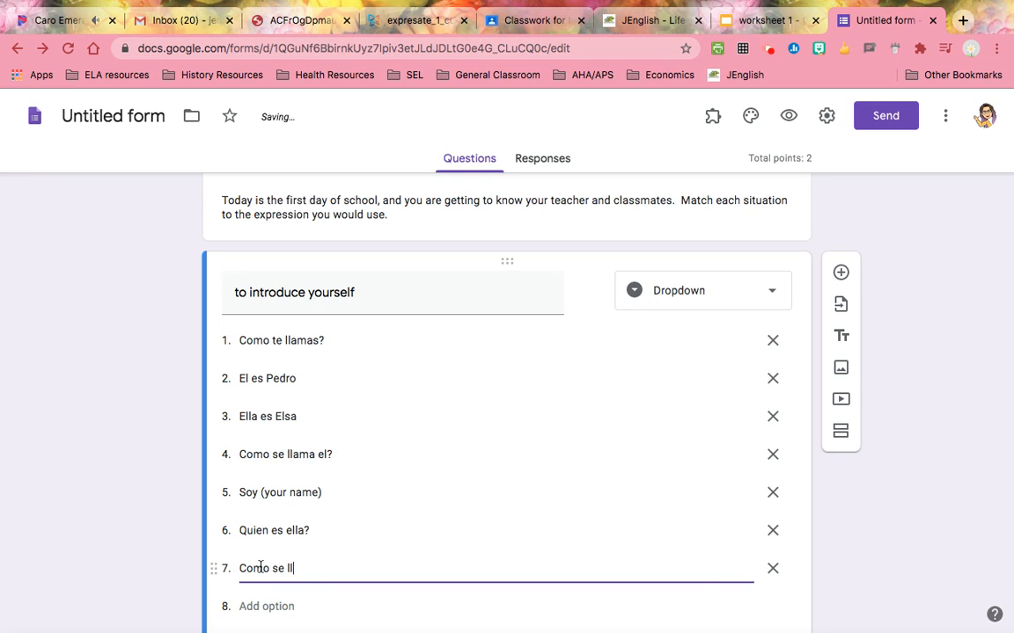
text(ama usetd)
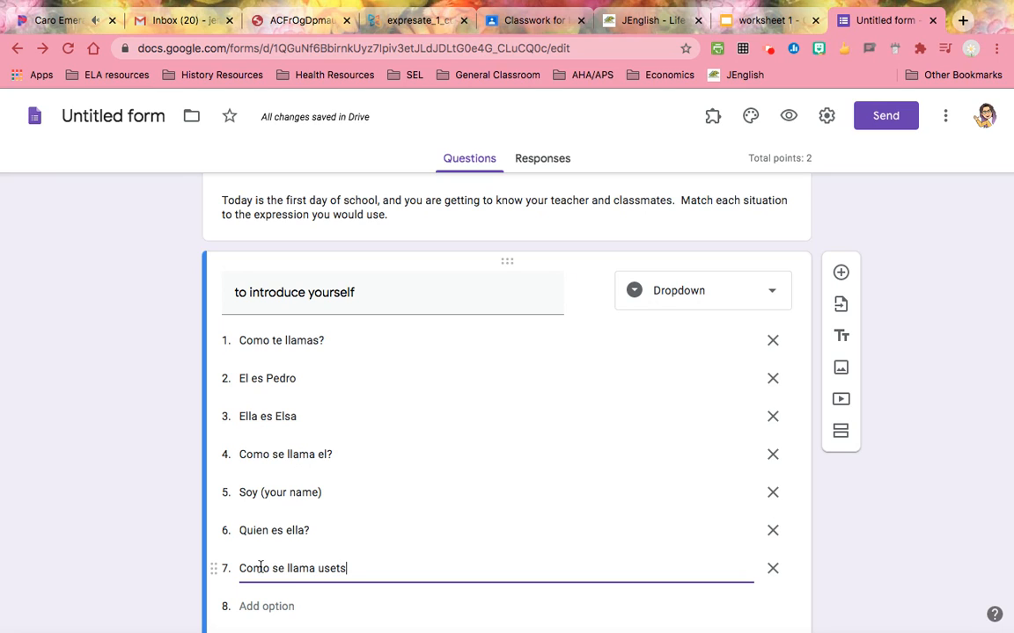
key(BackSpace)
key(BackSpace)
key(BackSpace)
text(ted?)
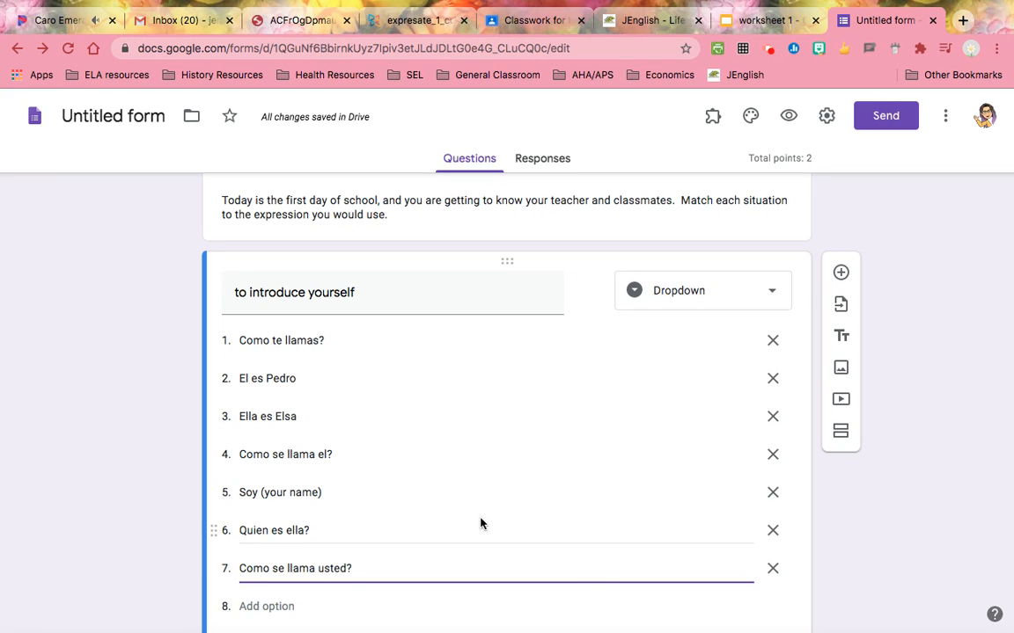
Make the "to introduce yourself" question required and mark "Soy (your name)" as its correct answer
scroll(480, 524, down, 1)
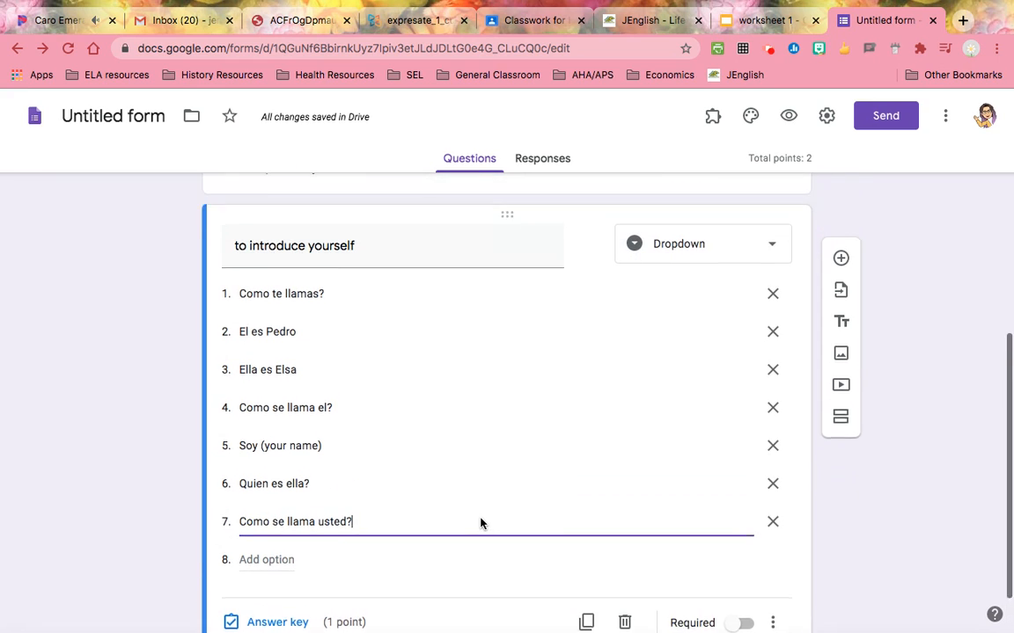
scroll(480, 523, up, 1)
scroll(480, 523, down, 2)
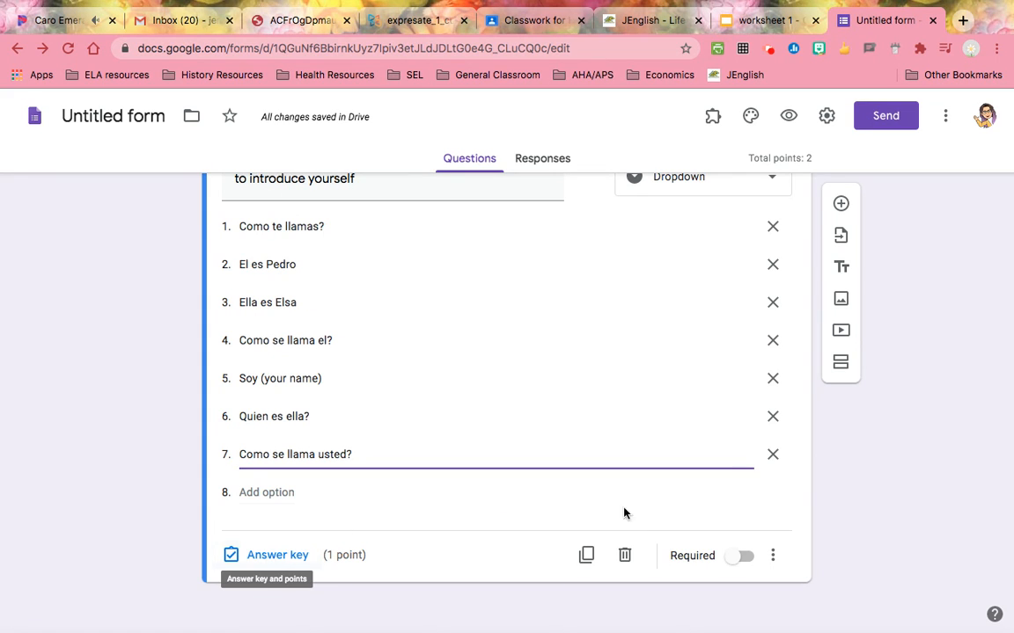
click(748, 557)
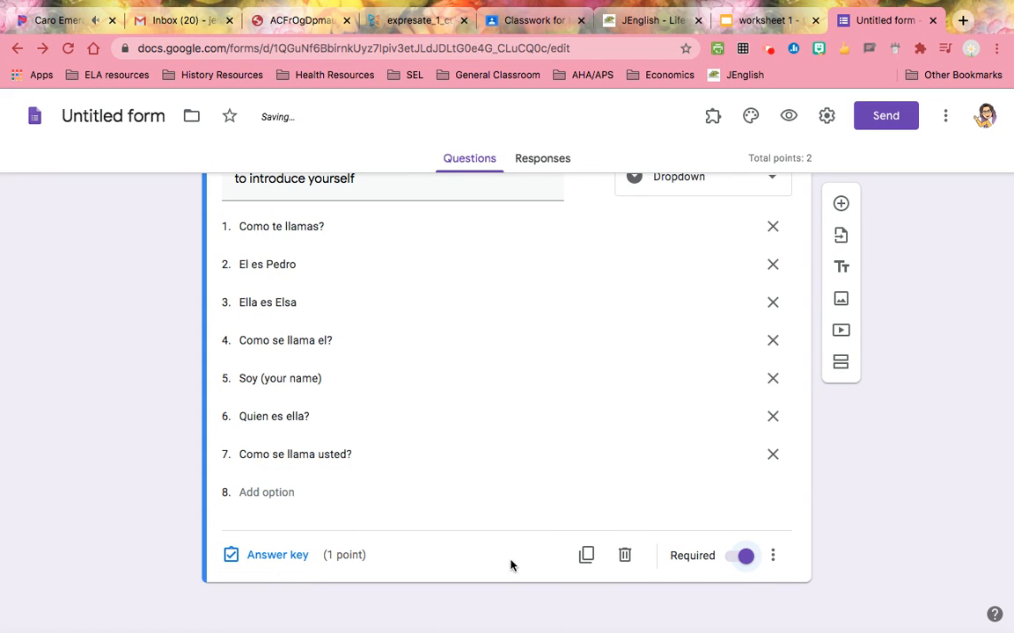
click(271, 554)
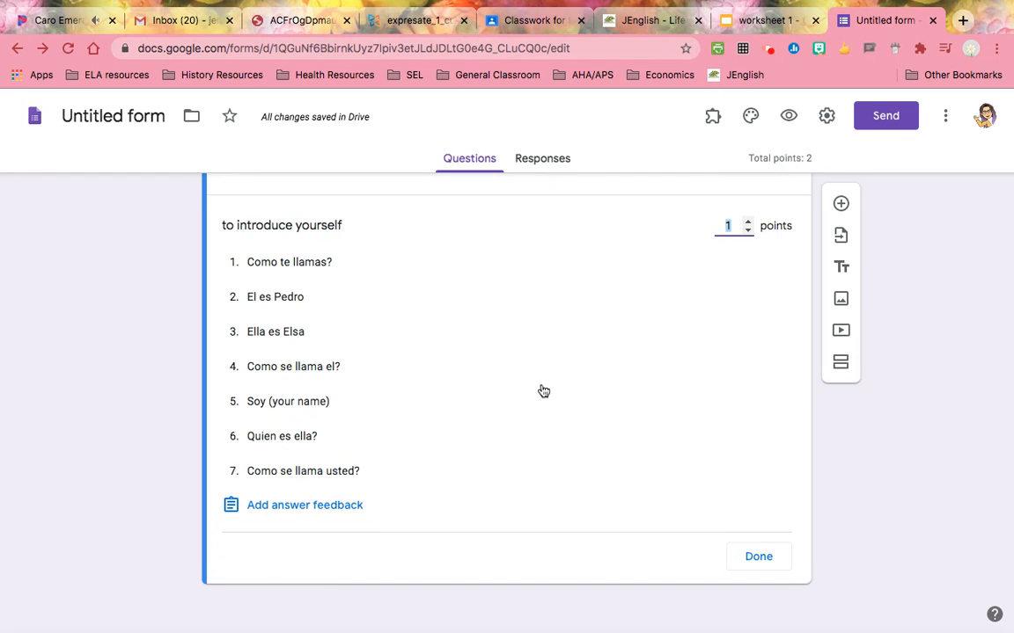
click(270, 408)
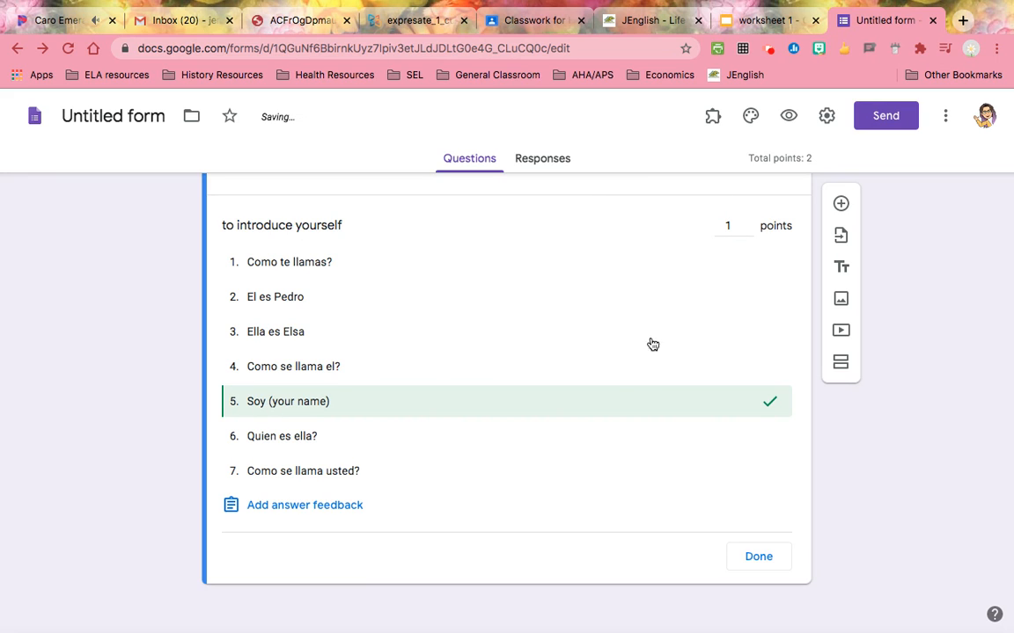
click(758, 558)
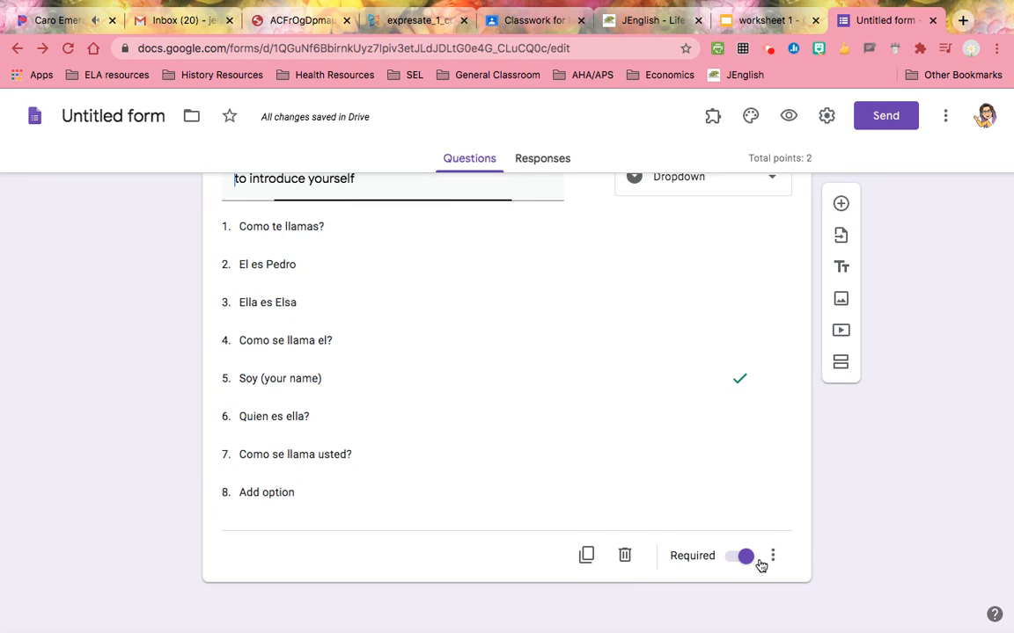
Duplicate the "to introduce yourself" question and retitle the copy "to ask who a certain girl is"
click(585, 555)
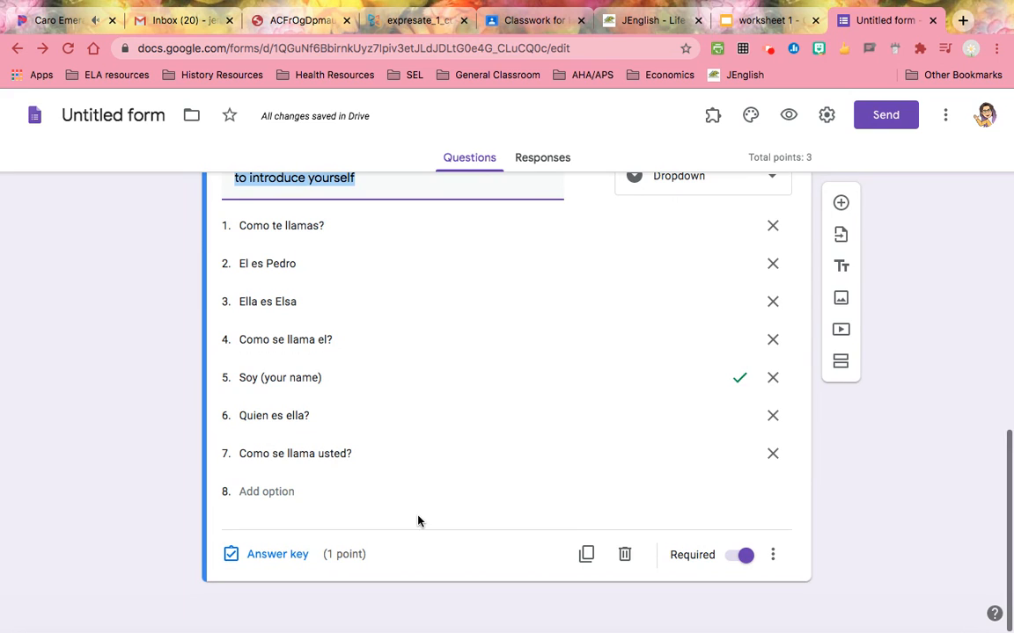
scroll(325, 375, up, 2)
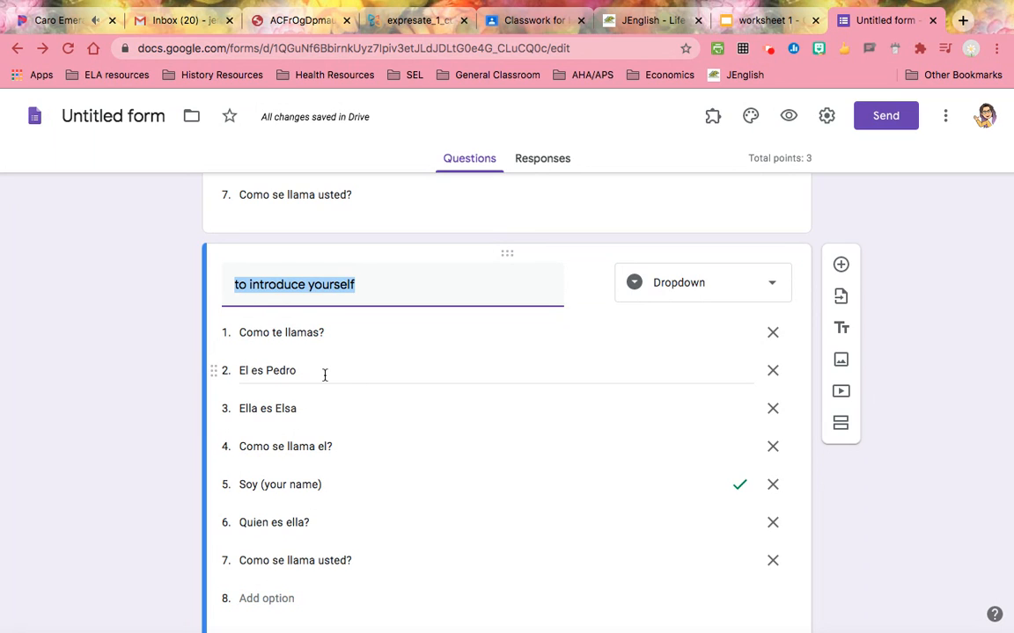
text(to ask who )
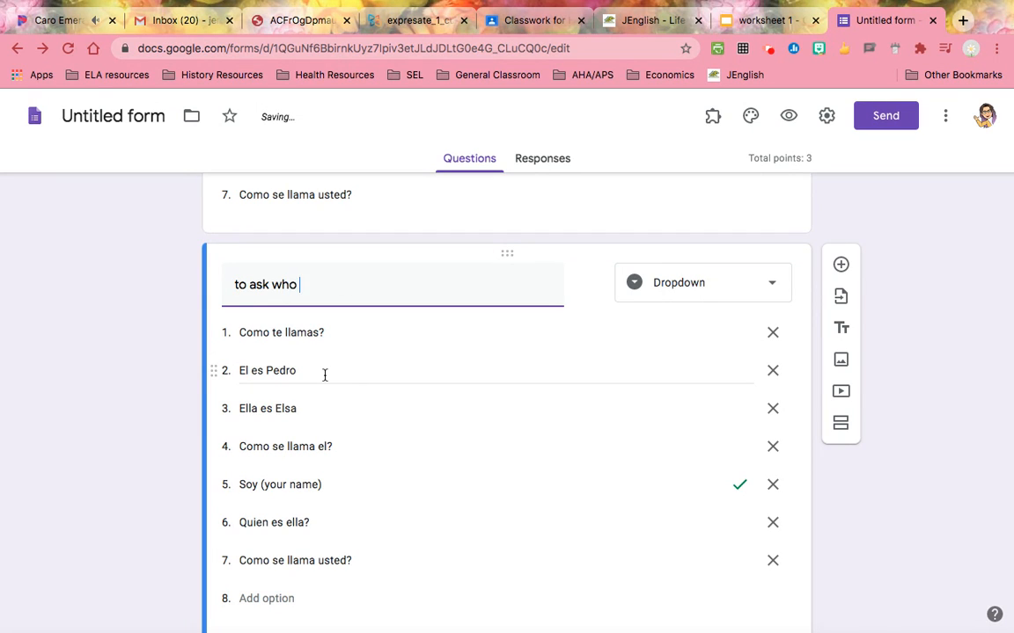
text(a certain girl is)
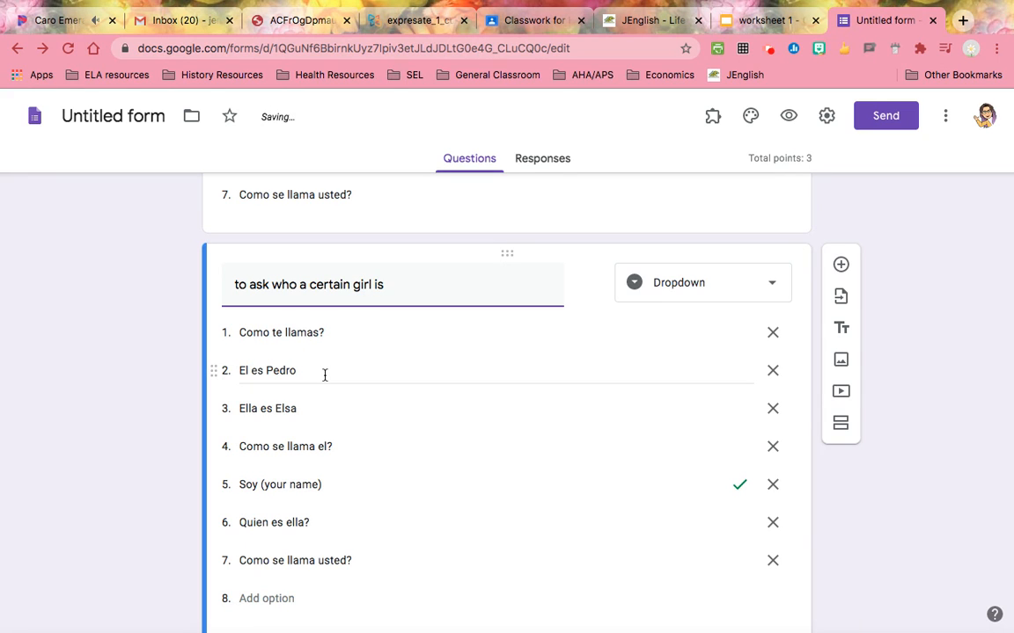
Set "Quien es ella?" as the only correct answer for "to ask who a certain girl is"
scroll(324, 377, down, 2)
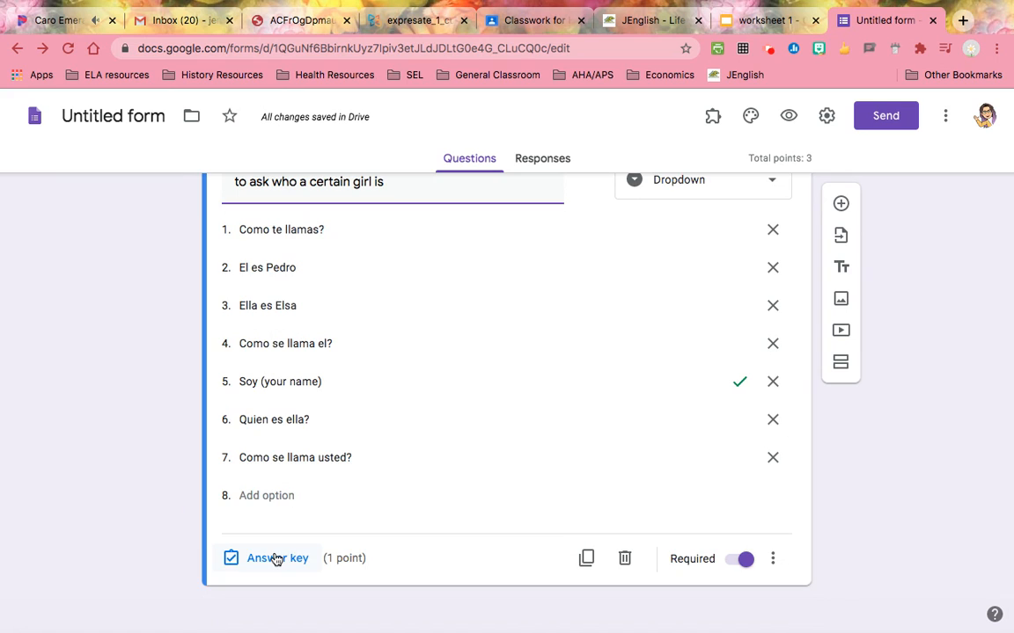
click(276, 559)
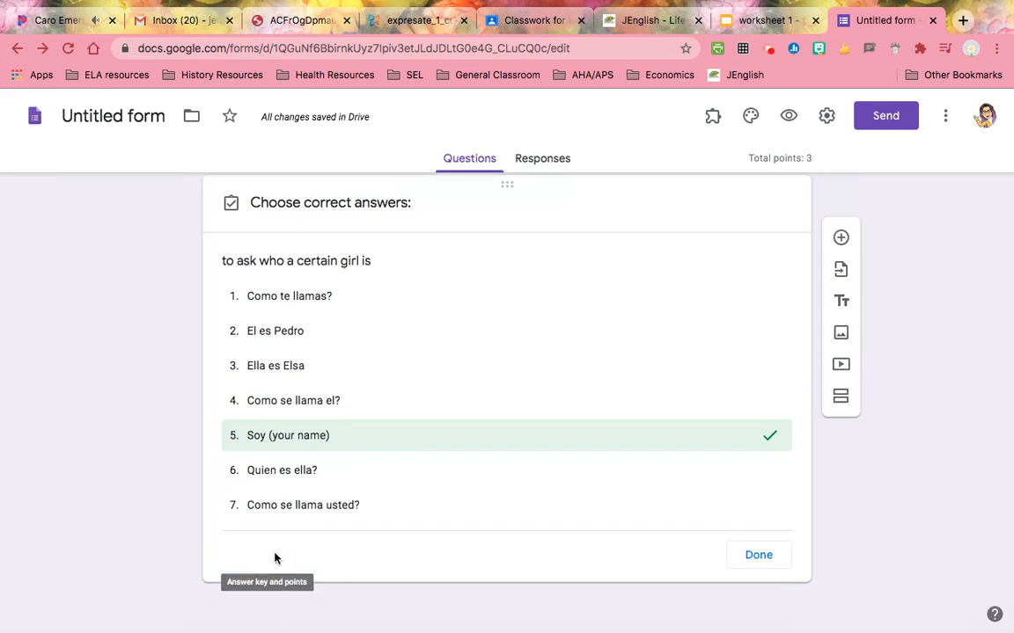
click(499, 441)
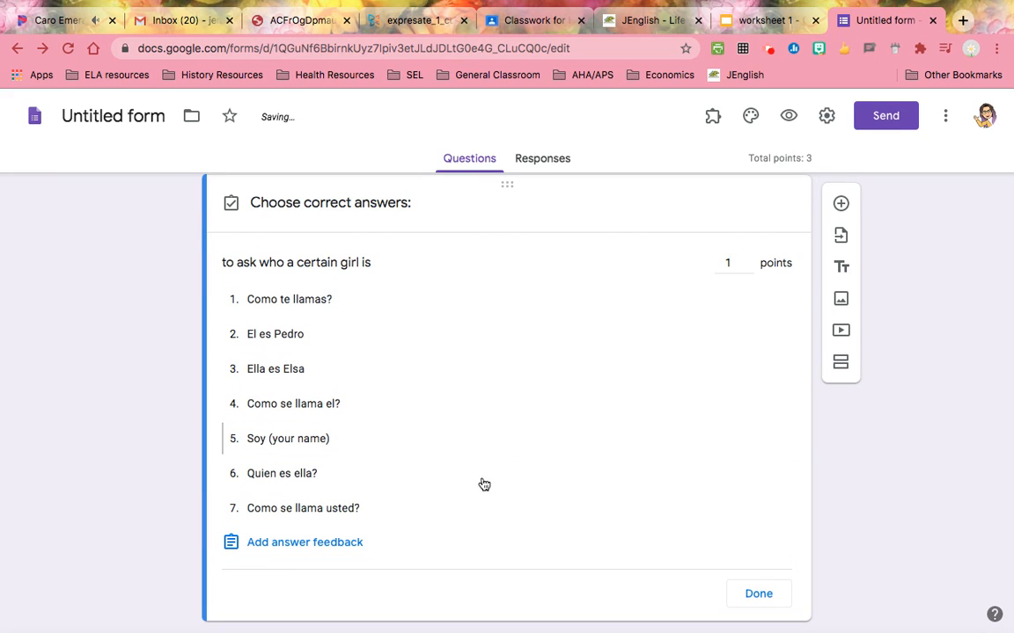
click(479, 480)
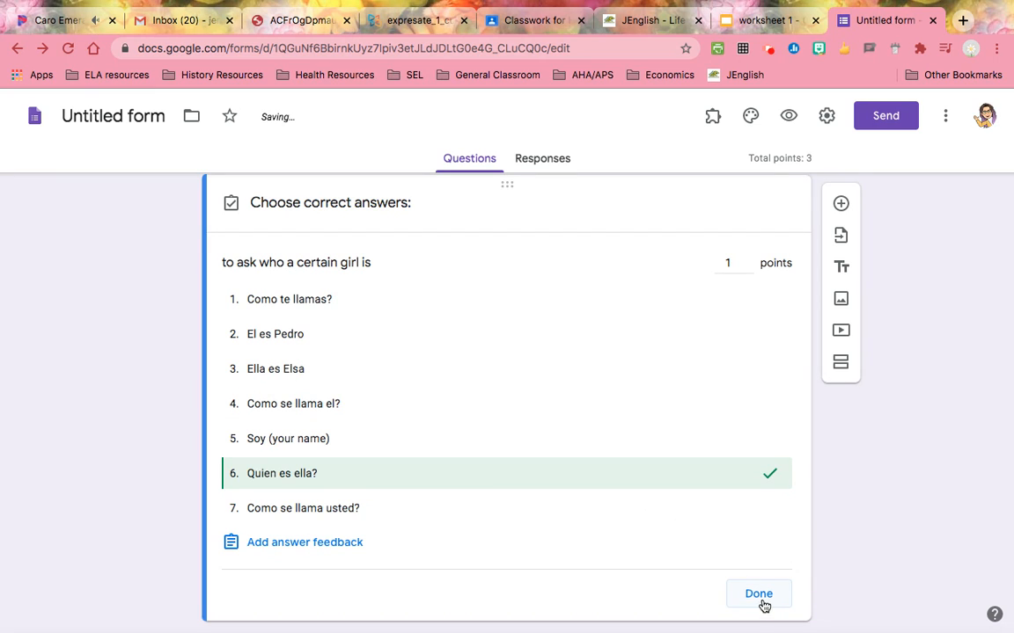
scroll(686, 595, down, 1)
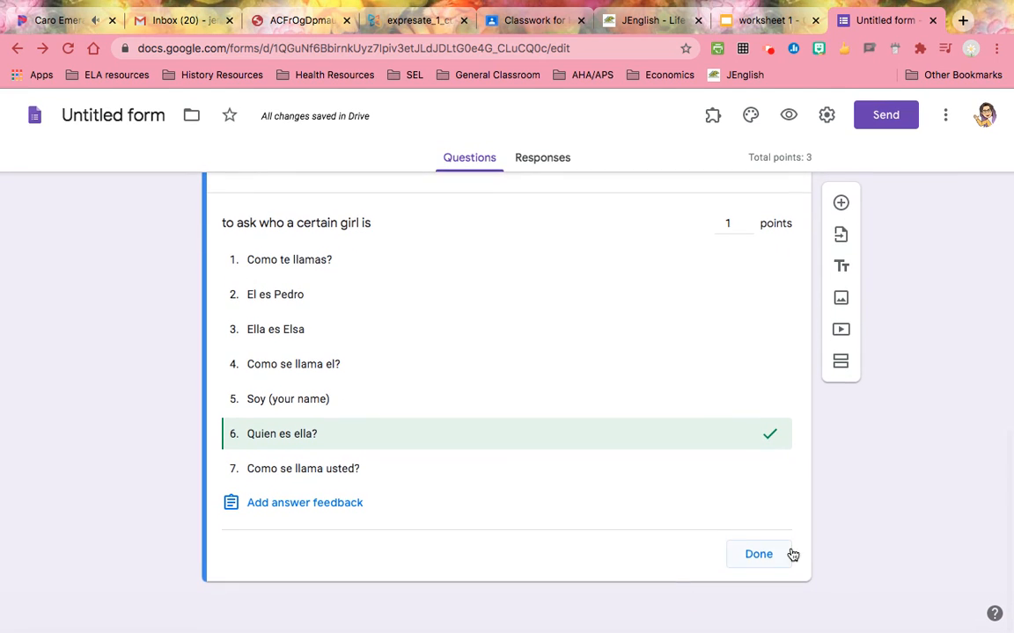
click(756, 556)
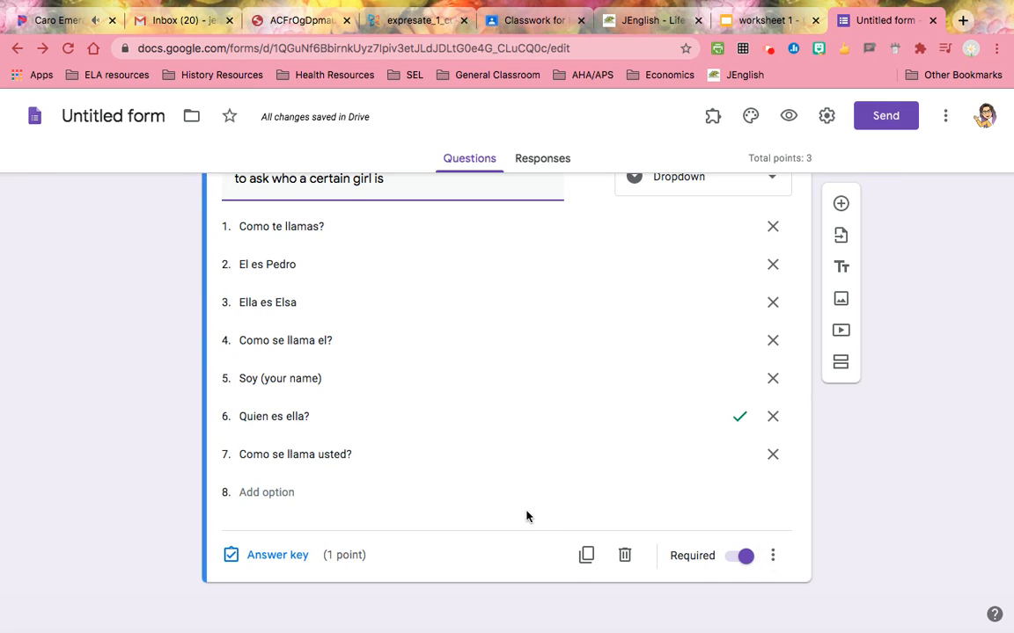
Duplicate the "to ask who a certain girl is" question and retitle the copy "to ask a. classmate his name"
click(586, 558)
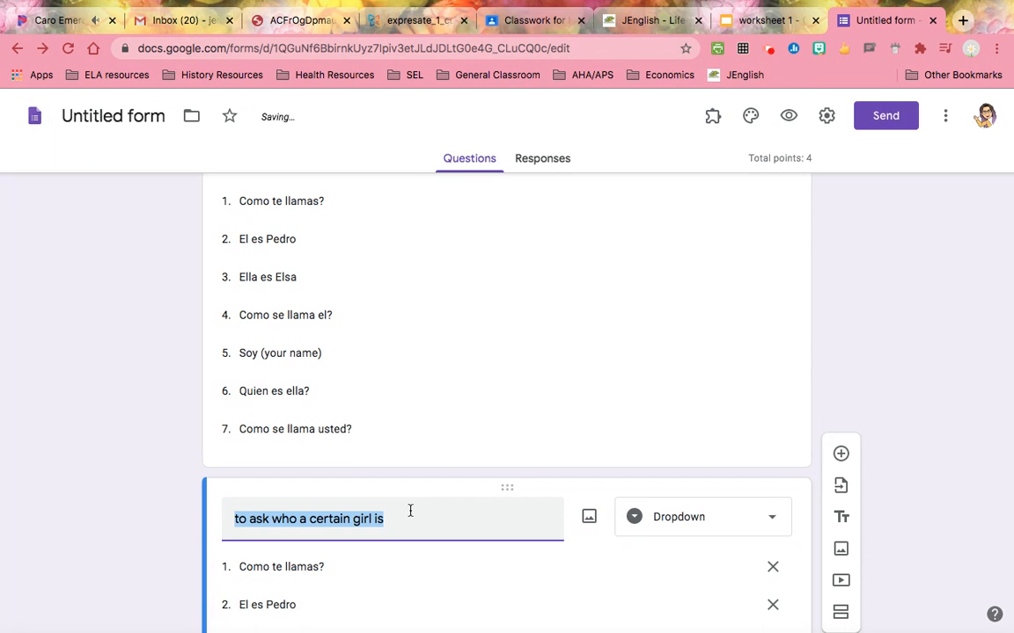
text(to ask a. classma)
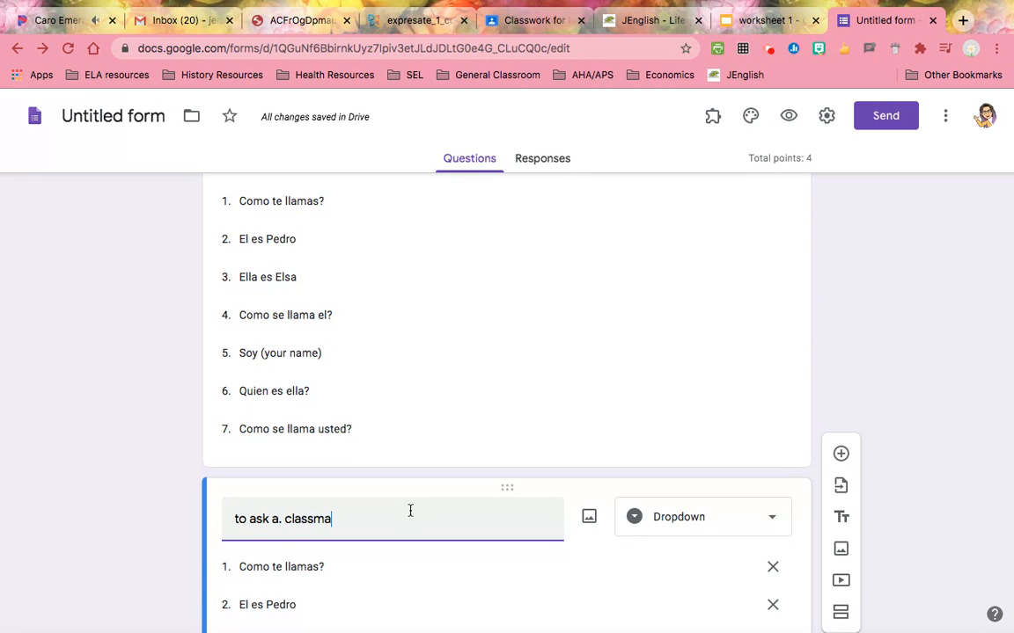
text(te his name)
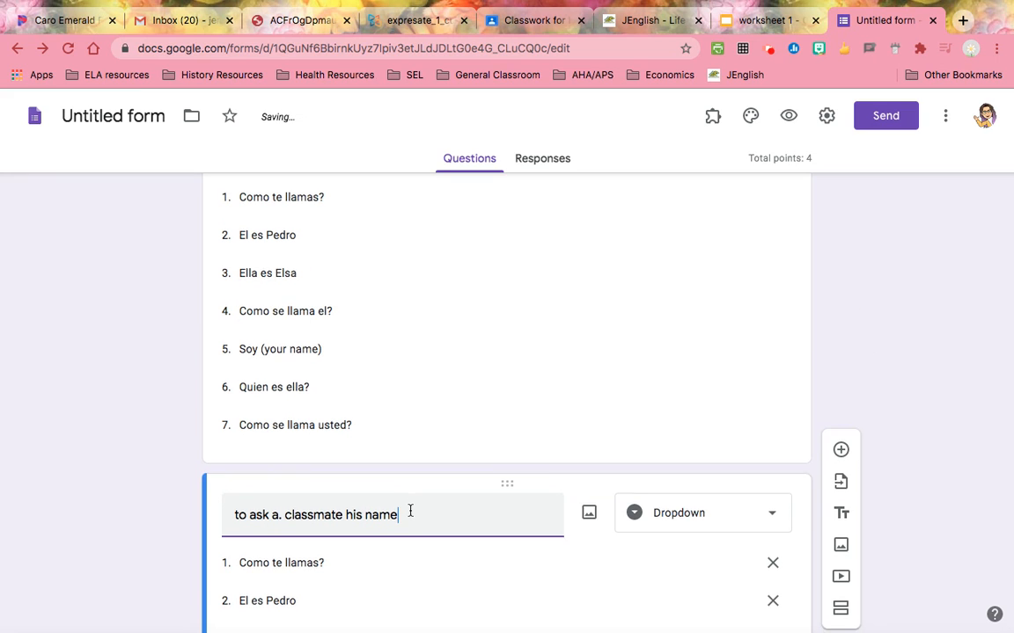
Set "Como se llama el?" as the only correct answer for the question about asking a classmate his name
scroll(396, 502, down, 3)
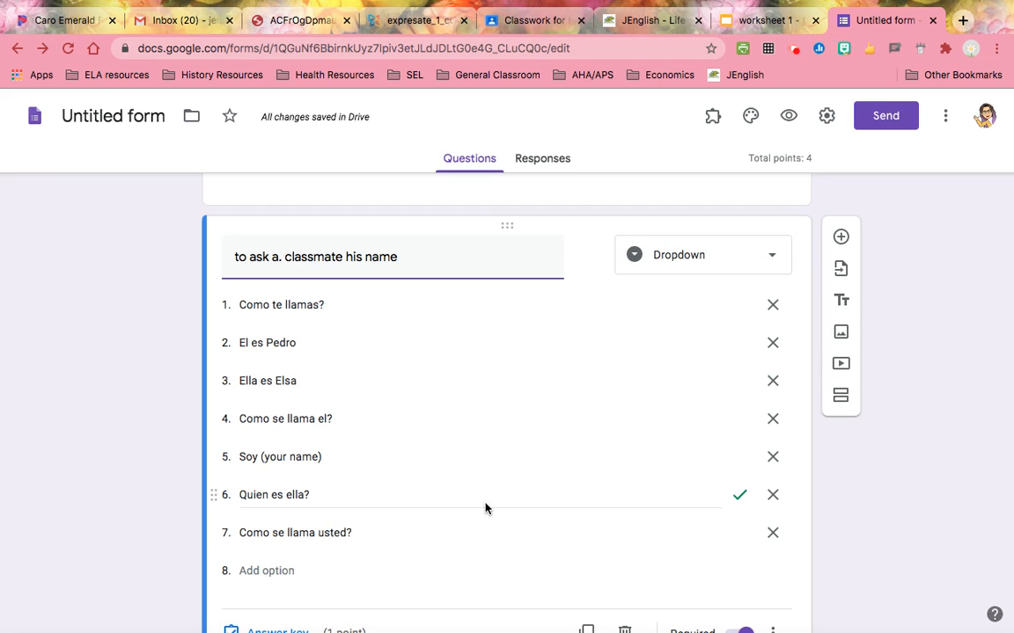
scroll(404, 525, down, 1)
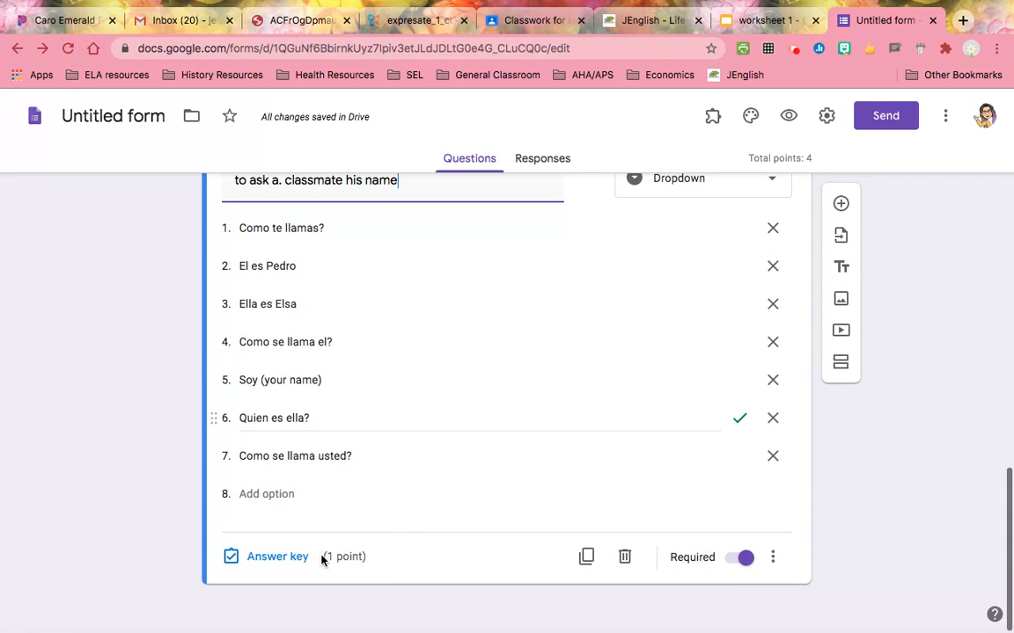
click(284, 561)
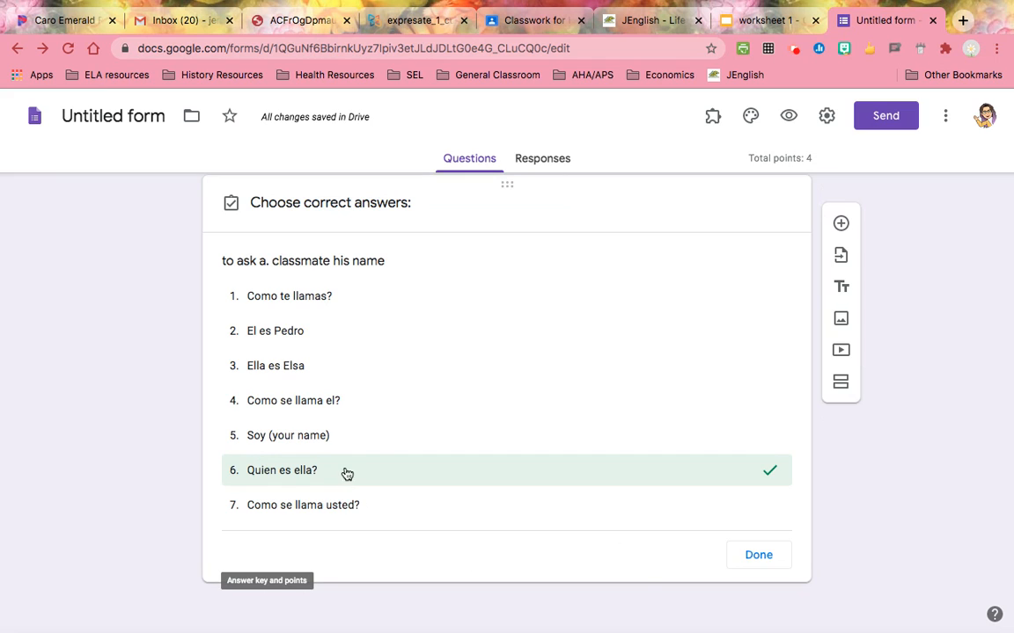
click(407, 481)
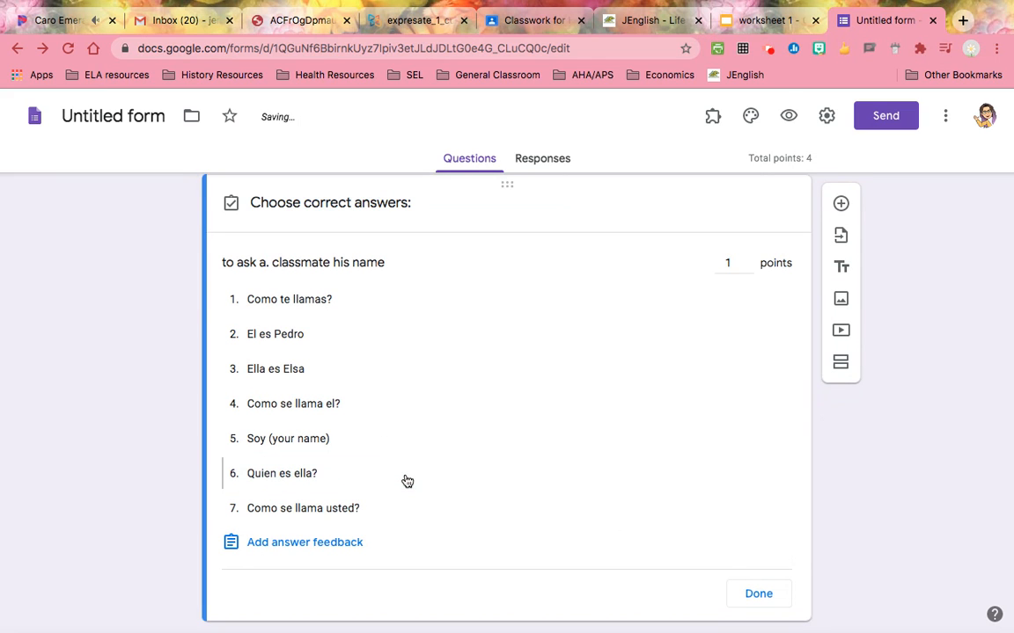
right_click(339, 406)
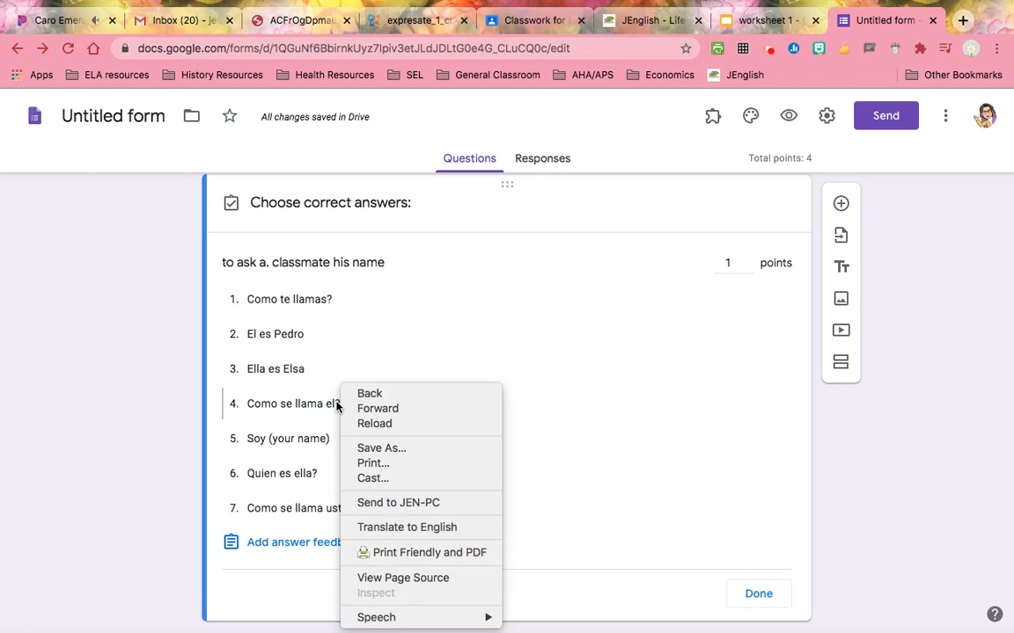
click(281, 405)
click(266, 406)
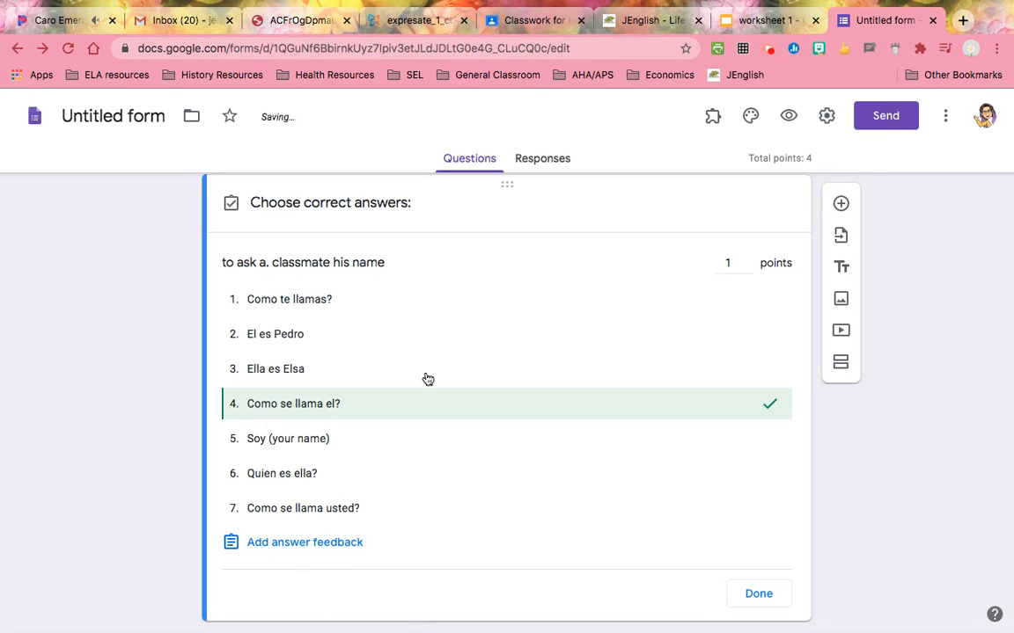
scroll(737, 557, down, 1)
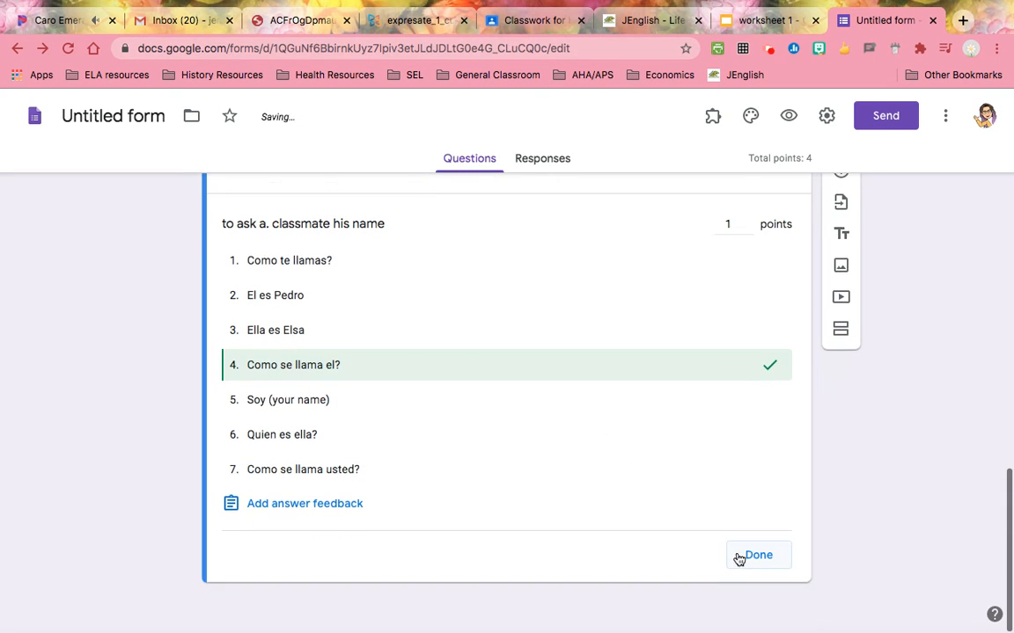
click(755, 560)
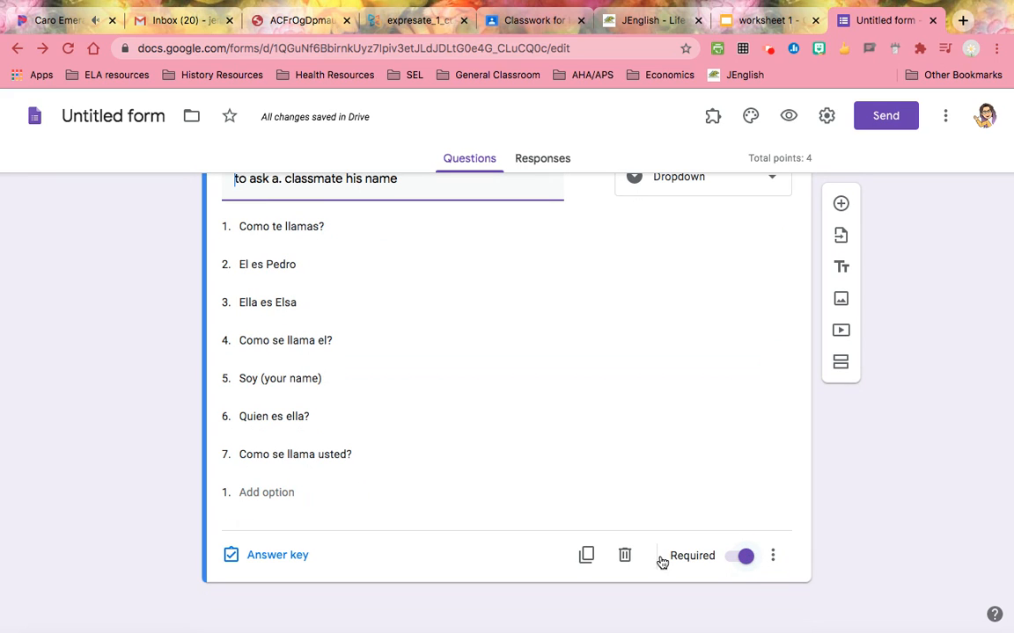
Duplicate the question about a classmate's name and retitle the copy "to tell who another boy is"
click(584, 556)
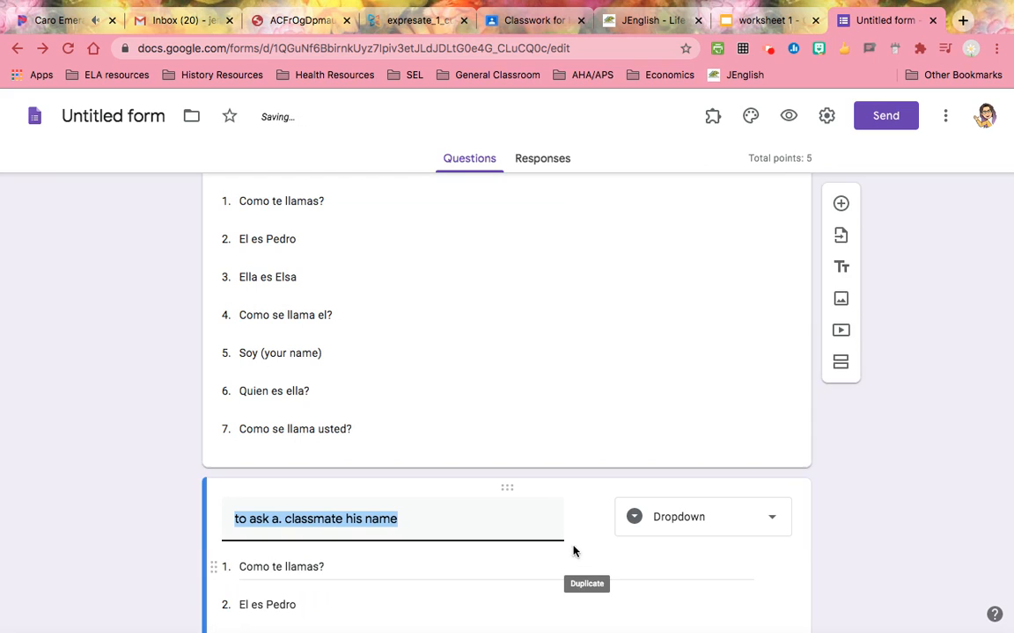
text(t)
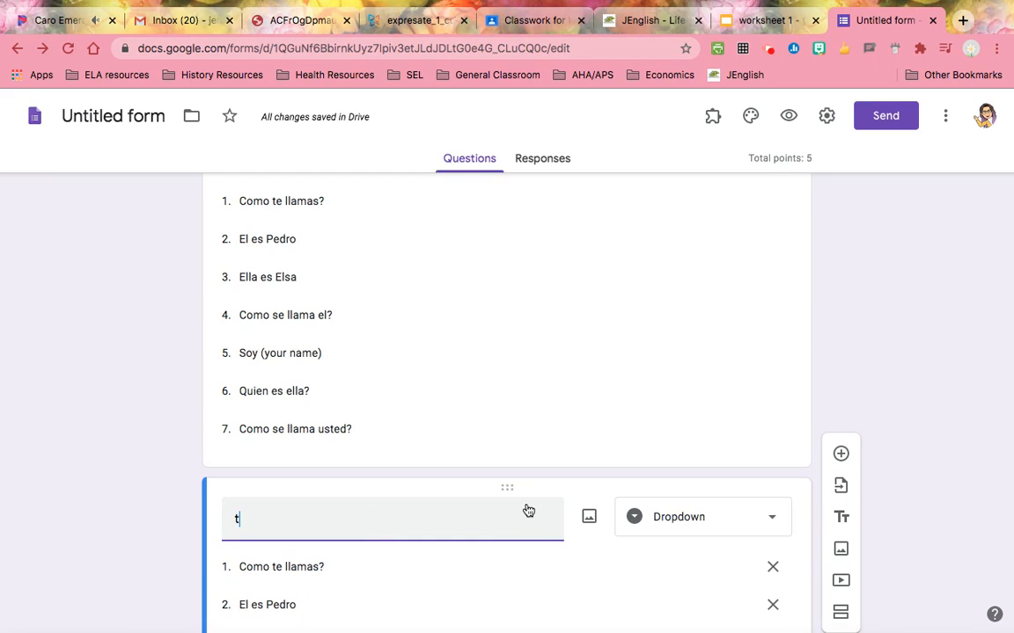
text(o tell who another boy is)
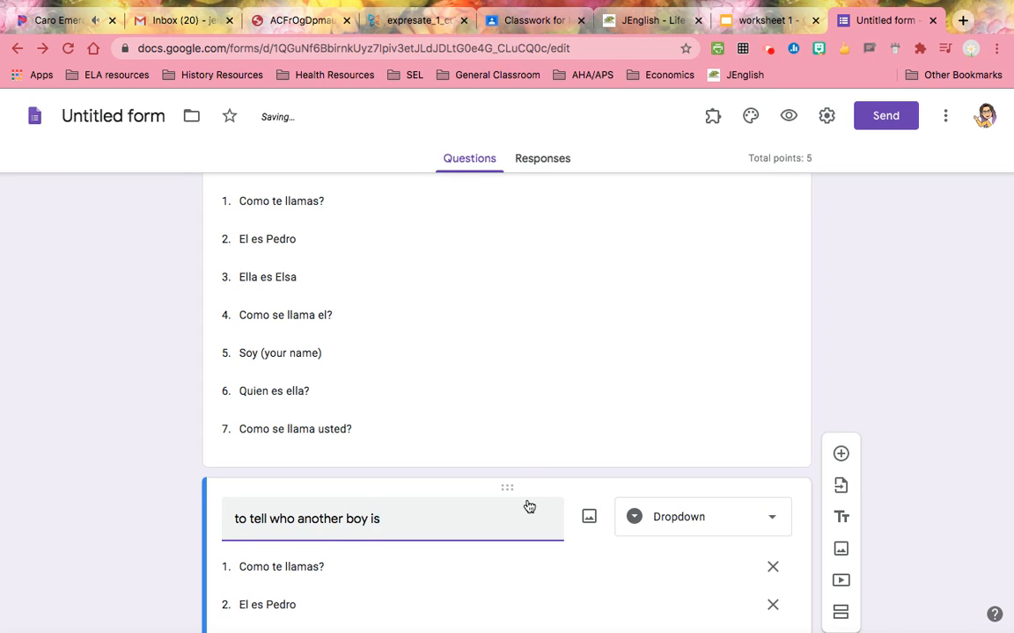
Set the "El es..." option as the only correct answer for "to tell who another boy is"
scroll(528, 506, down, 5)
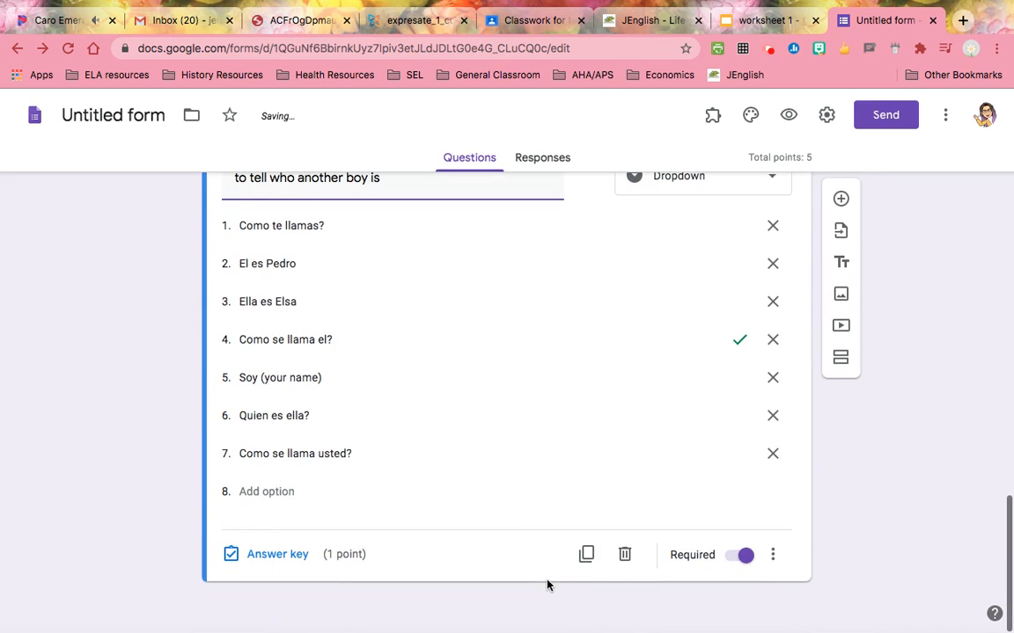
click(287, 561)
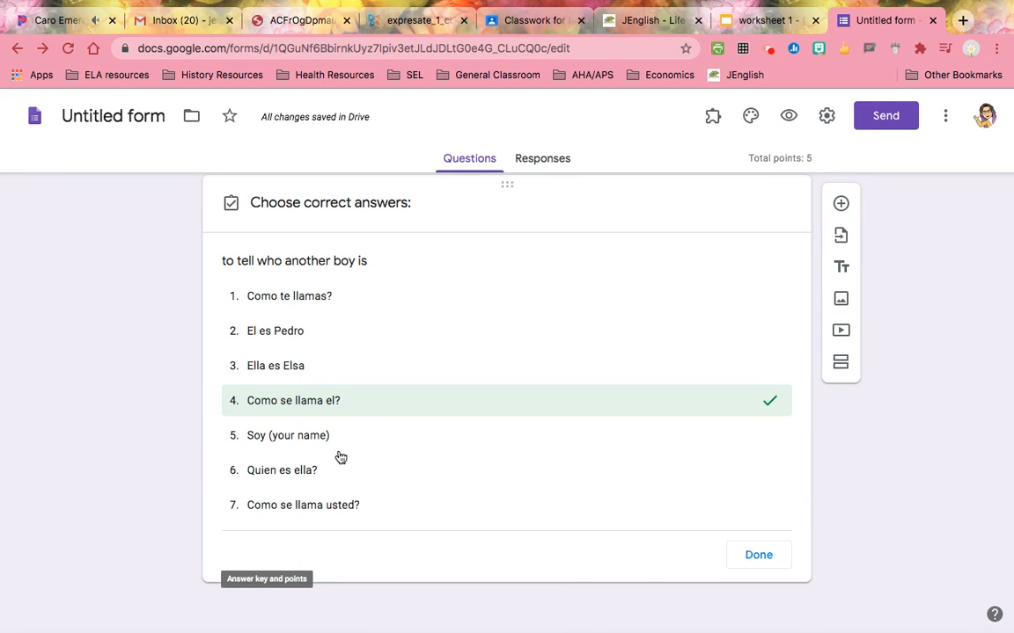
click(359, 411)
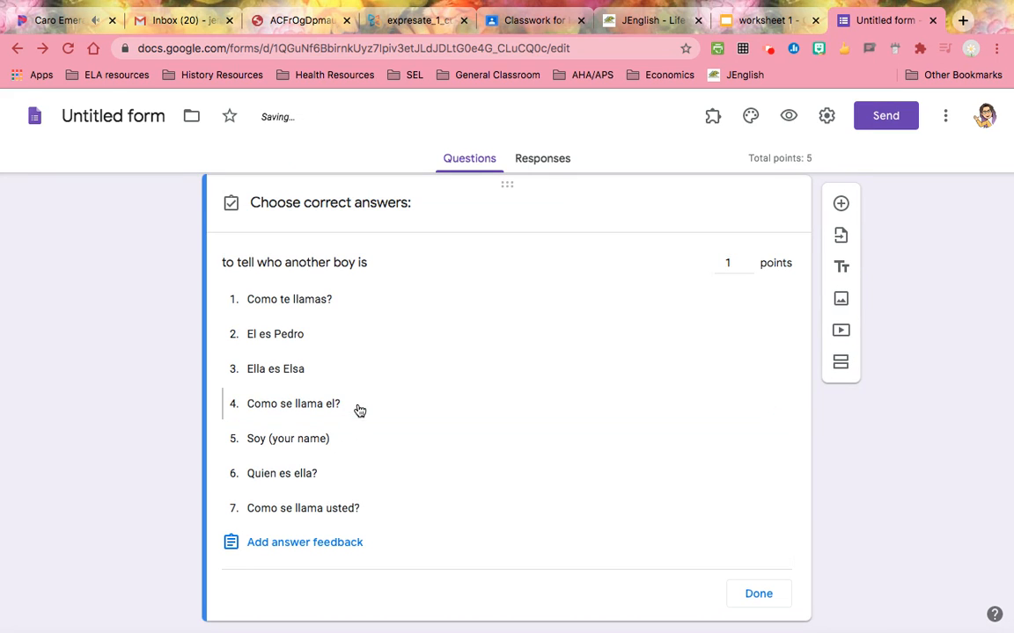
click(332, 344)
scroll(700, 547, down, 1)
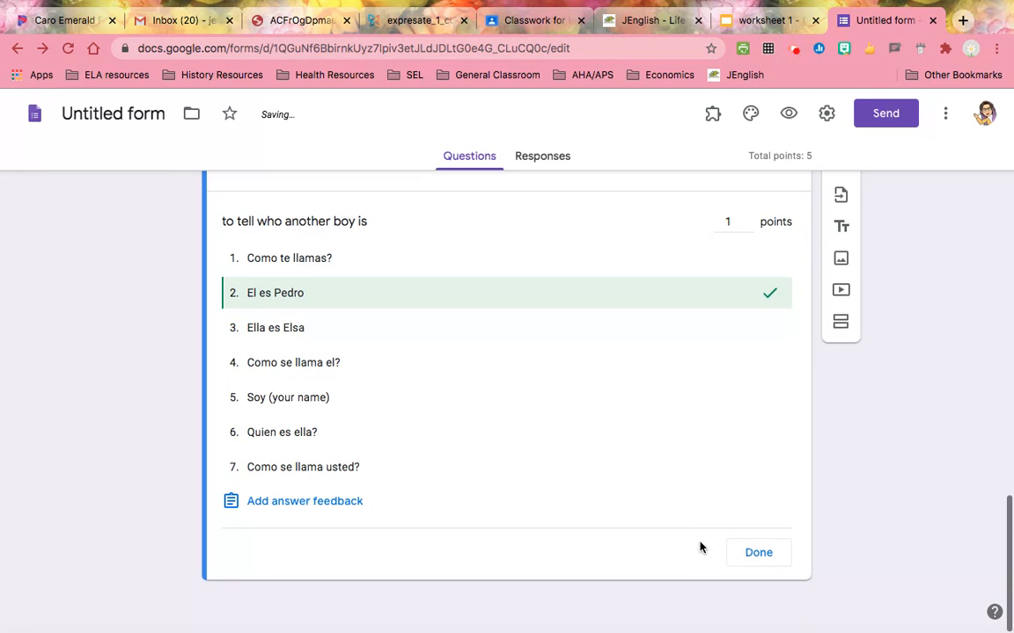
click(758, 566)
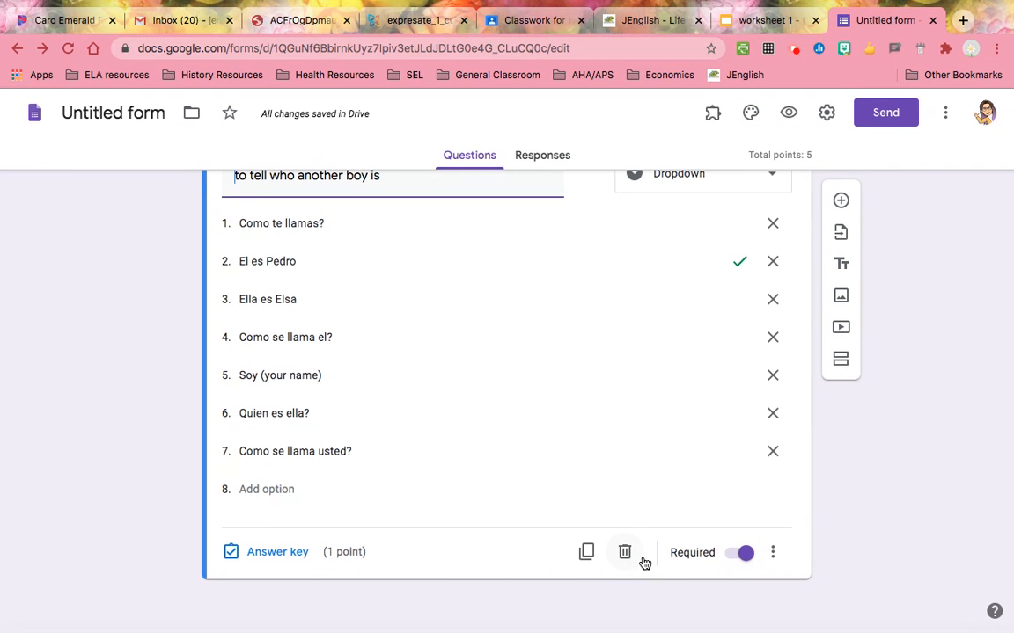
Duplicate the "to tell who another boy is" question and retitle the copy "to ask someone a boy's name"
click(587, 555)
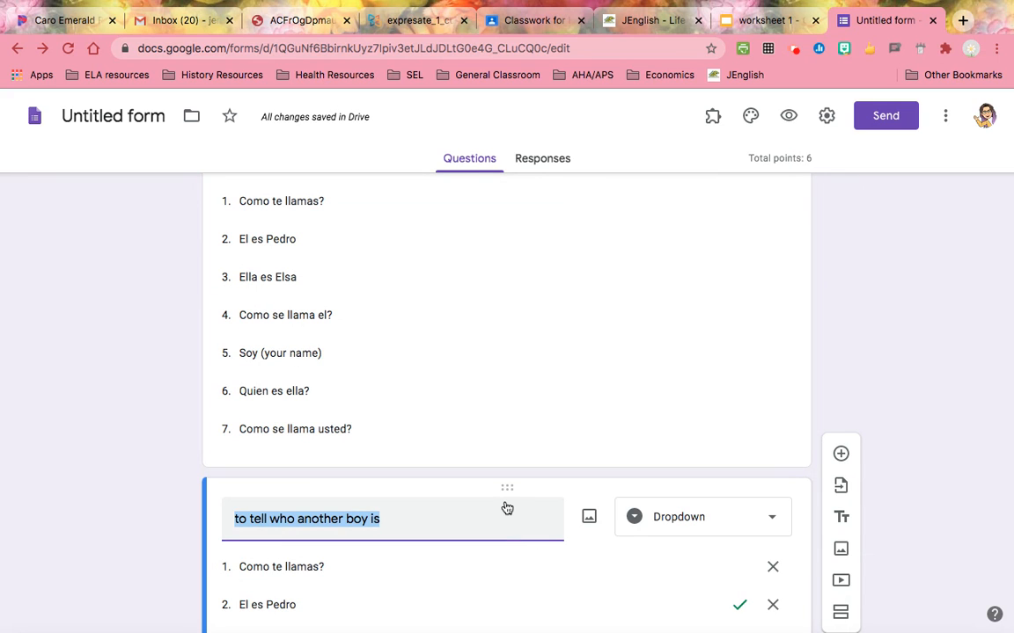
text(to ask s)
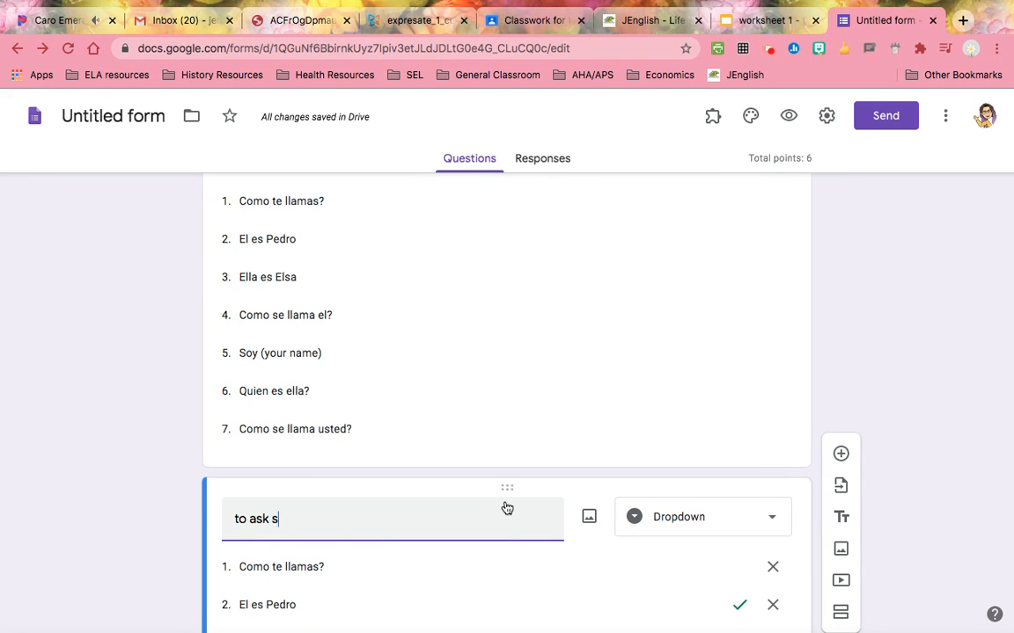
text(omeone a boy's name)
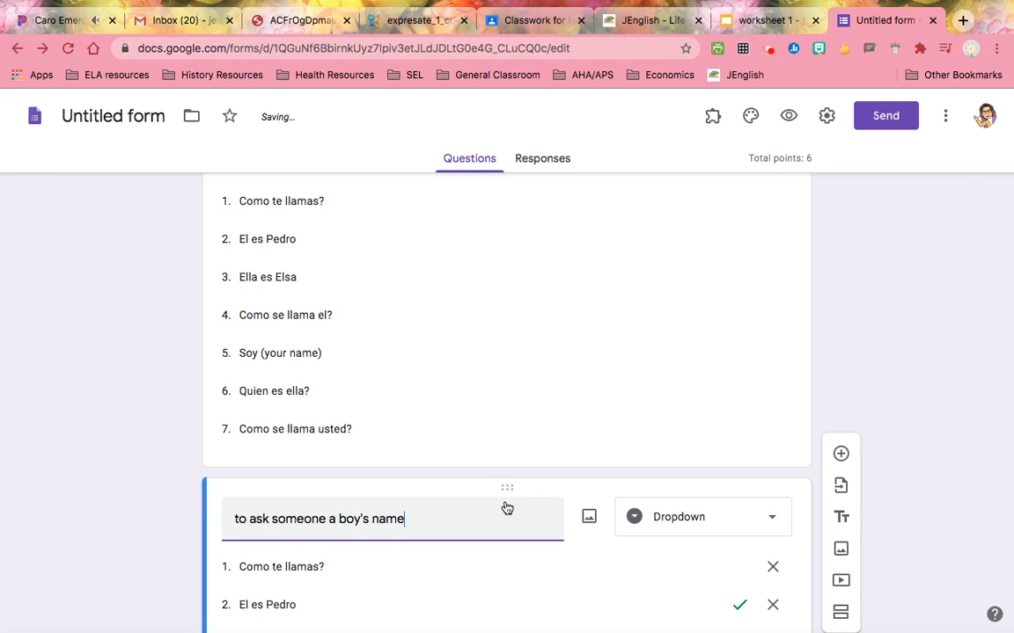
Set "Como se llama el?" as the only correct answer for "to ask someone a boy's name"
scroll(506, 508, down, 5)
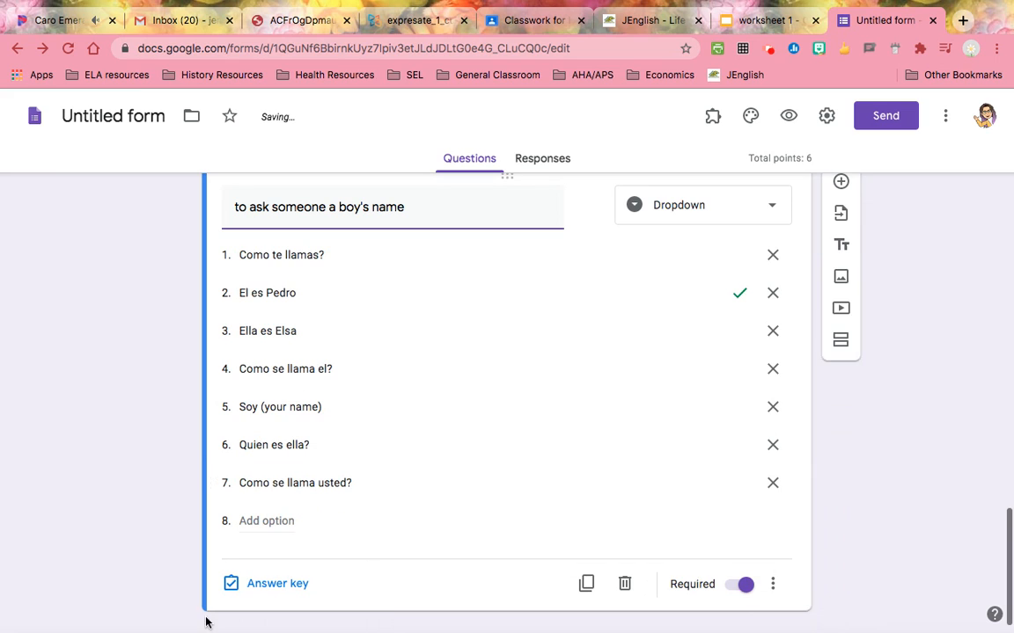
click(261, 584)
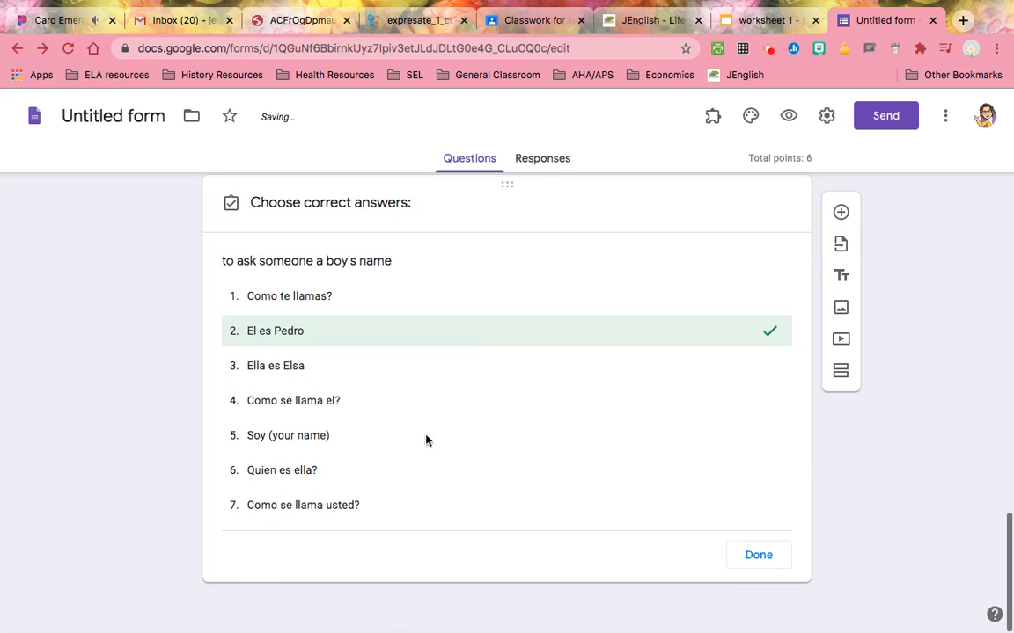
click(476, 334)
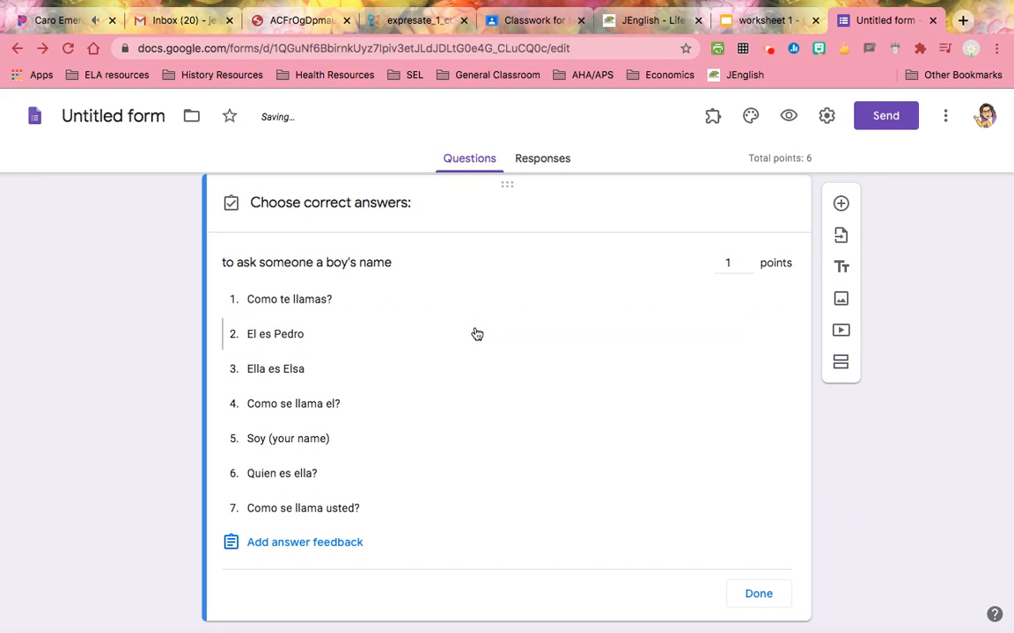
click(355, 412)
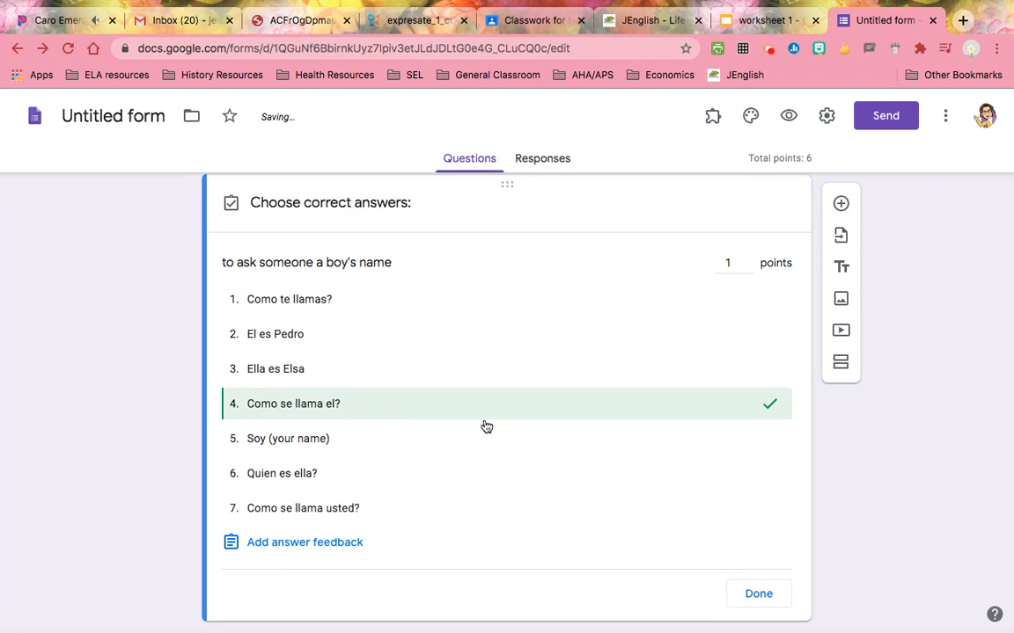
scroll(458, 426, down, 1)
click(755, 556)
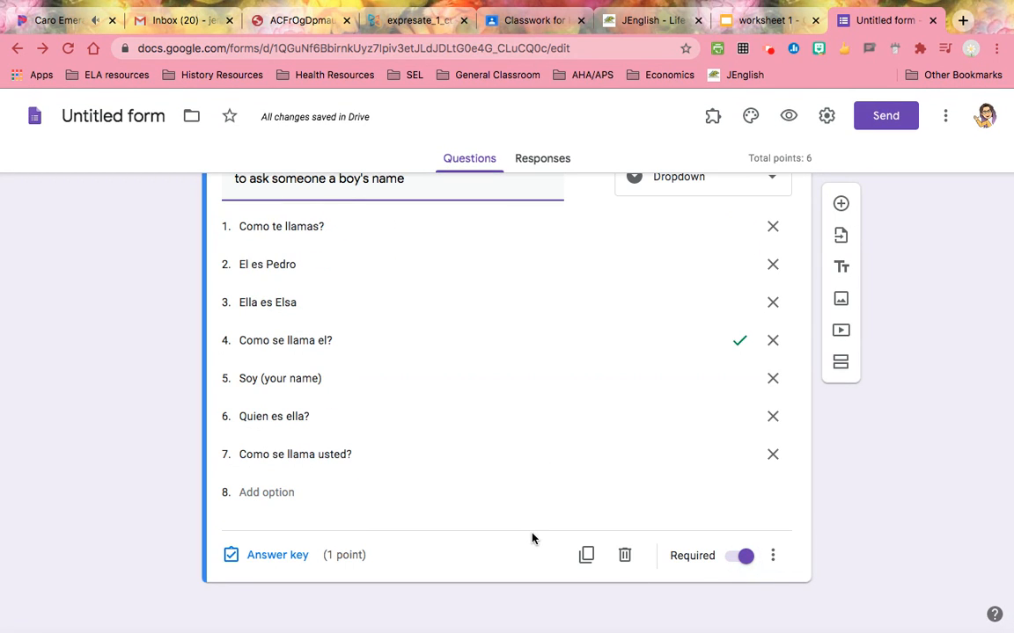
Change the answer key of the question about asking a classmate his name to only "Como se llama usted?"
scroll(532, 538, down, 5)
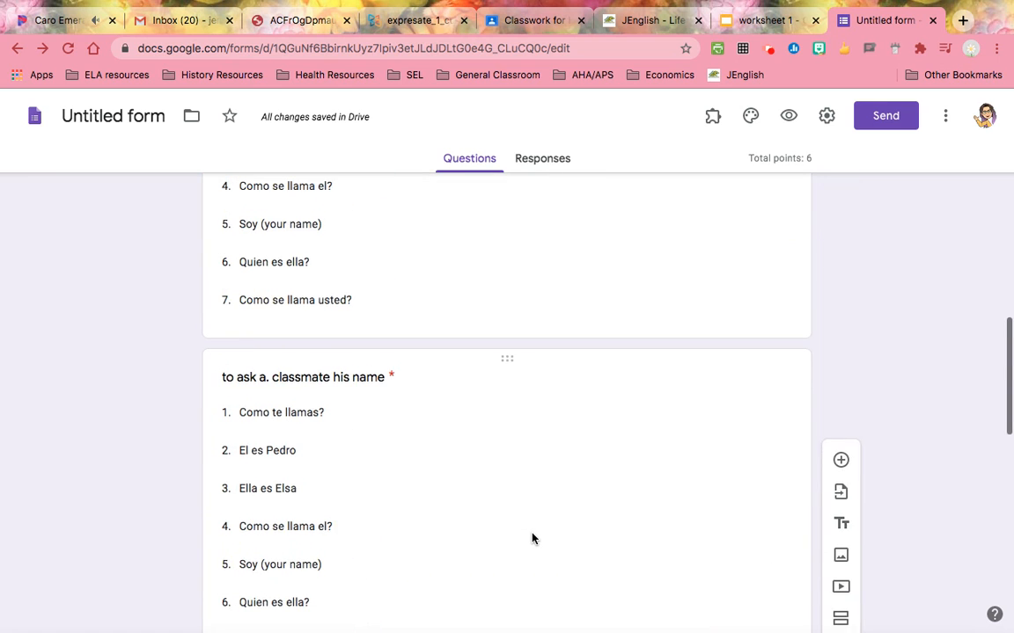
scroll(531, 538, up, 3)
scroll(531, 539, down, 5)
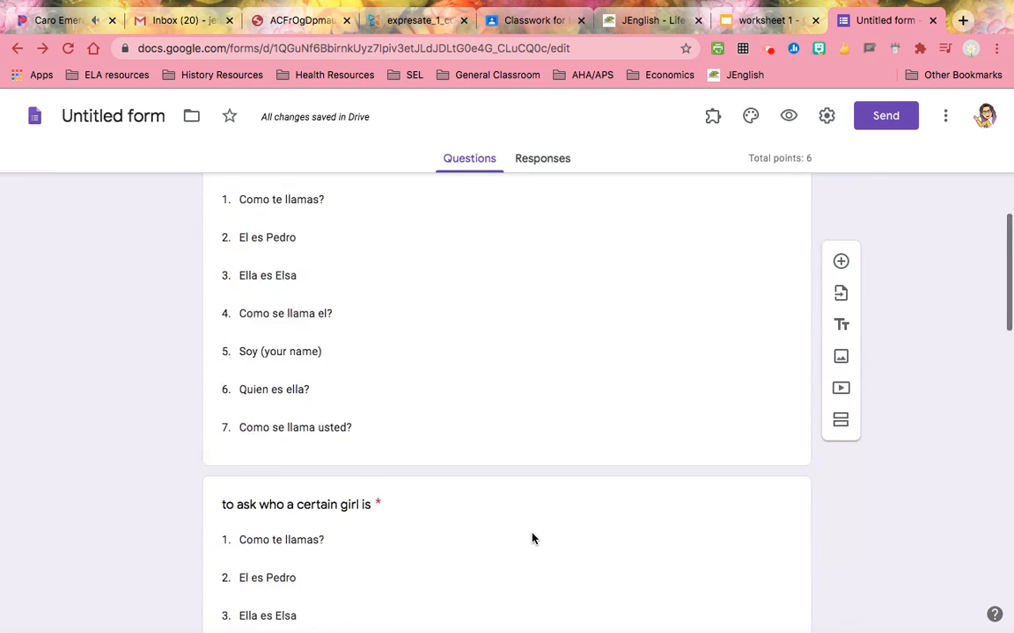
scroll(531, 539, down, 7)
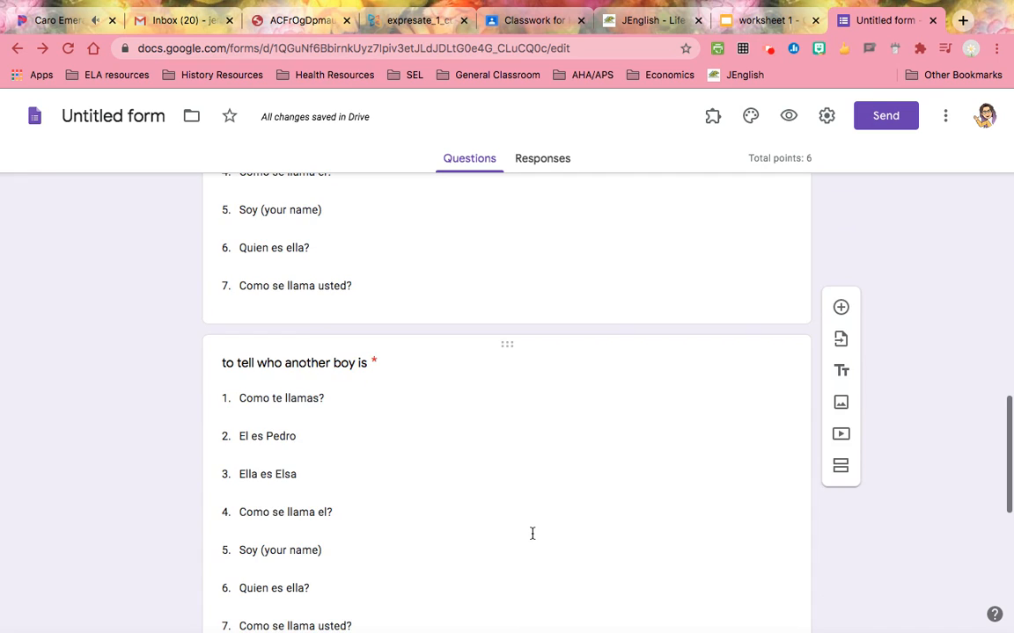
scroll(532, 534, up, 2)
scroll(532, 533, up, 1)
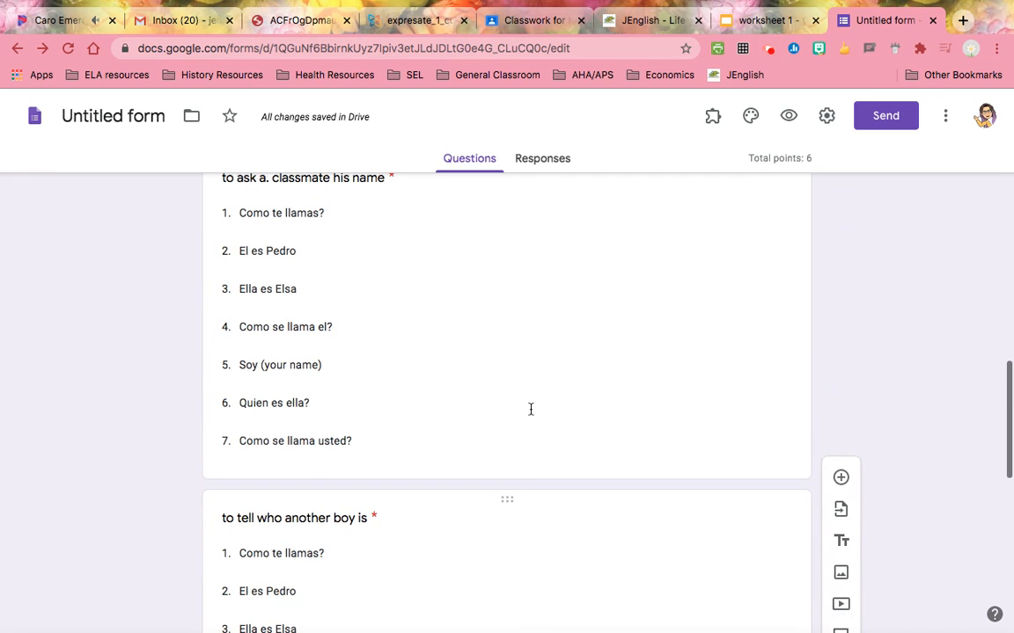
click(432, 462)
click(273, 545)
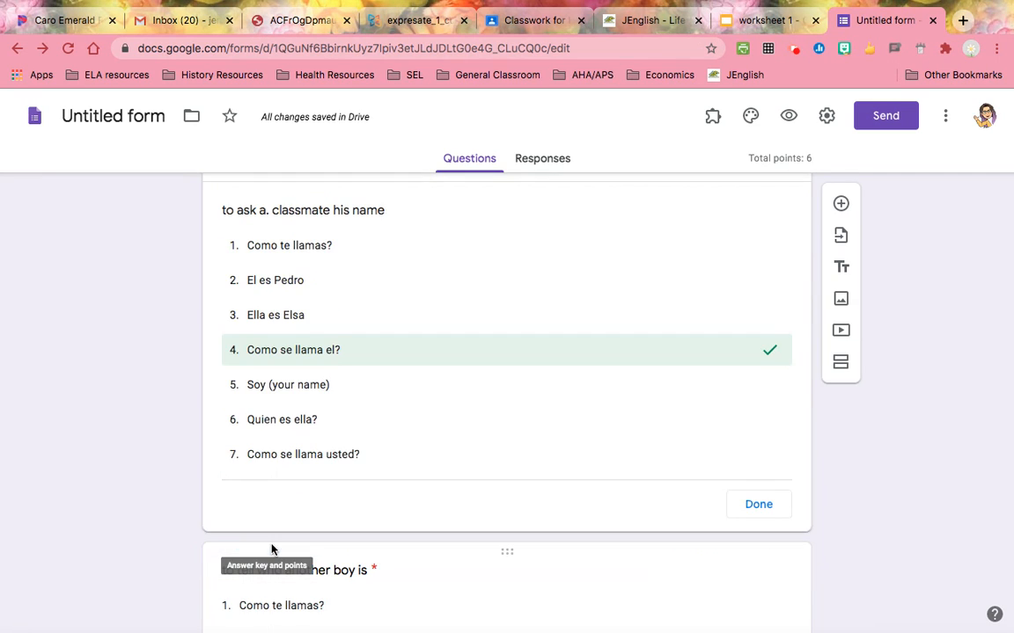
click(376, 361)
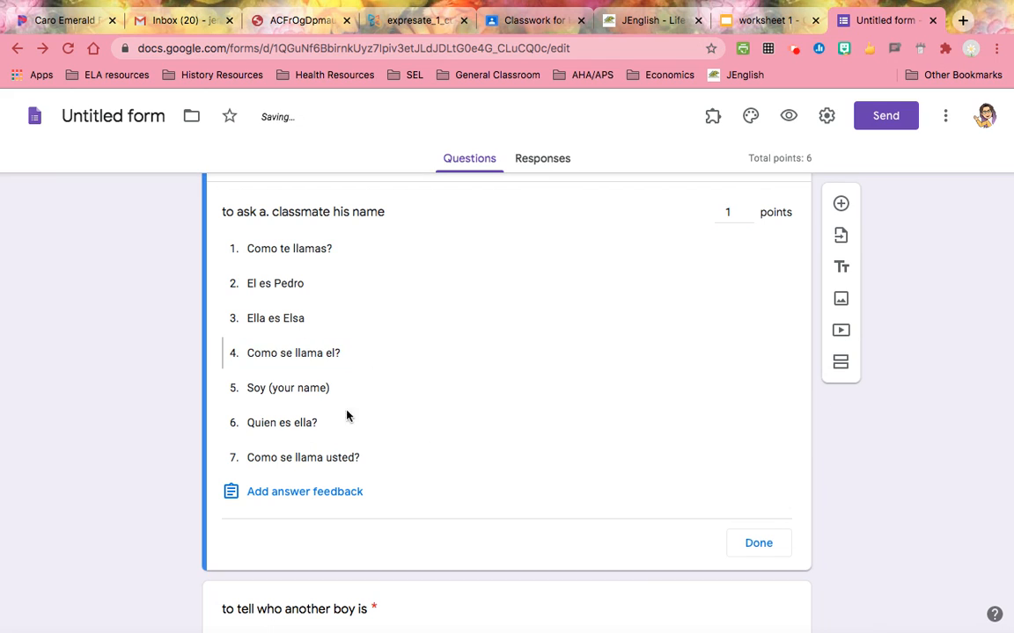
click(335, 461)
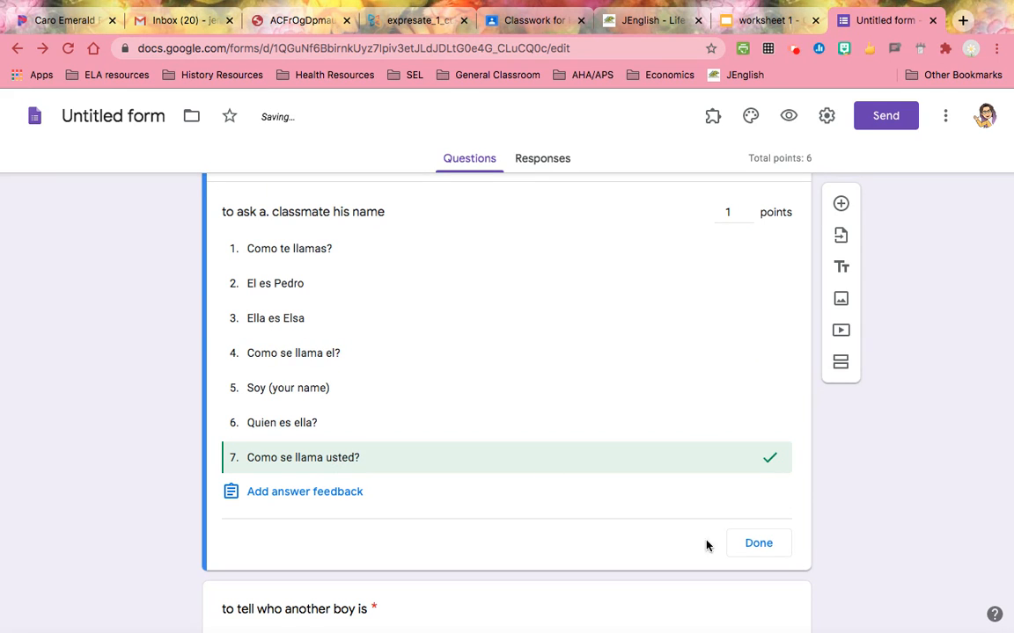
click(753, 545)
Check the answer key of the "to ask someone a boy's name" question
scroll(290, 473, down, 5)
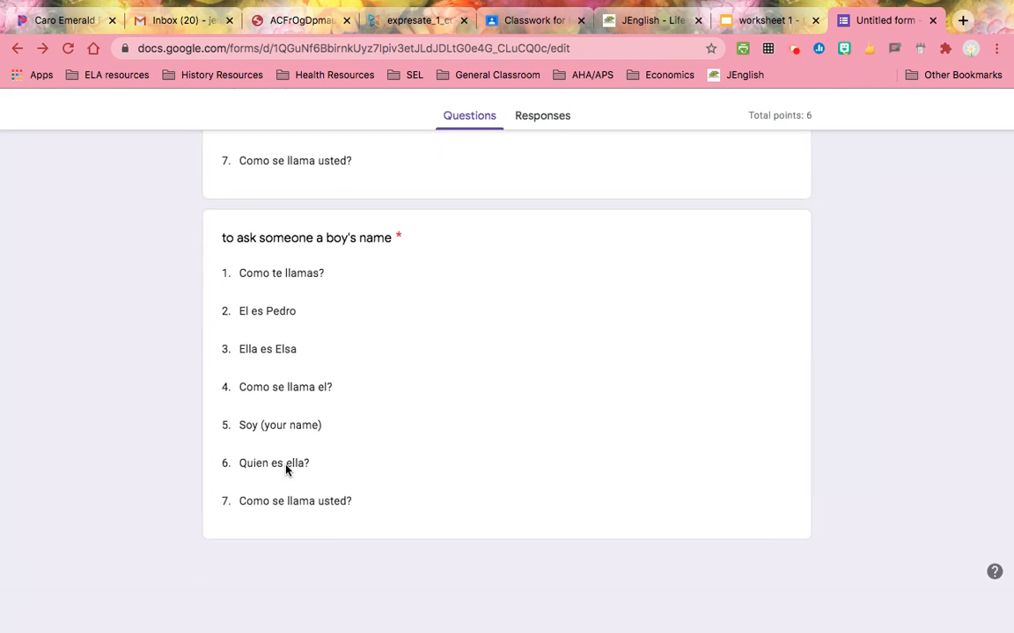
click(442, 498)
scroll(428, 577, down, 2)
click(266, 563)
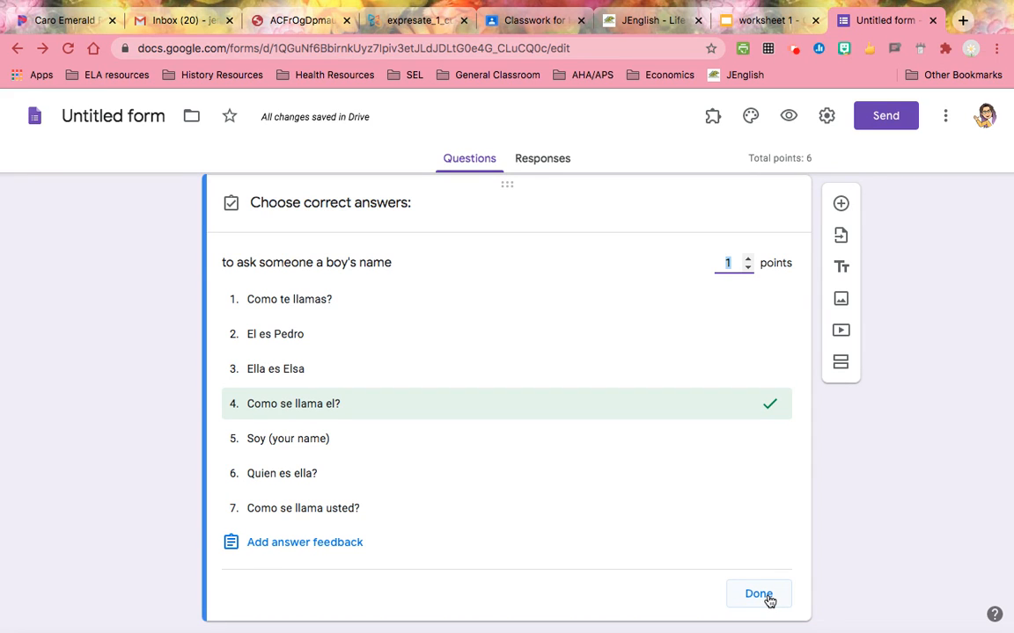
click(758, 595)
Duplicate the "to ask someone a boy's name" question and retitle the copy "To ask the teacher her name"
click(577, 607)
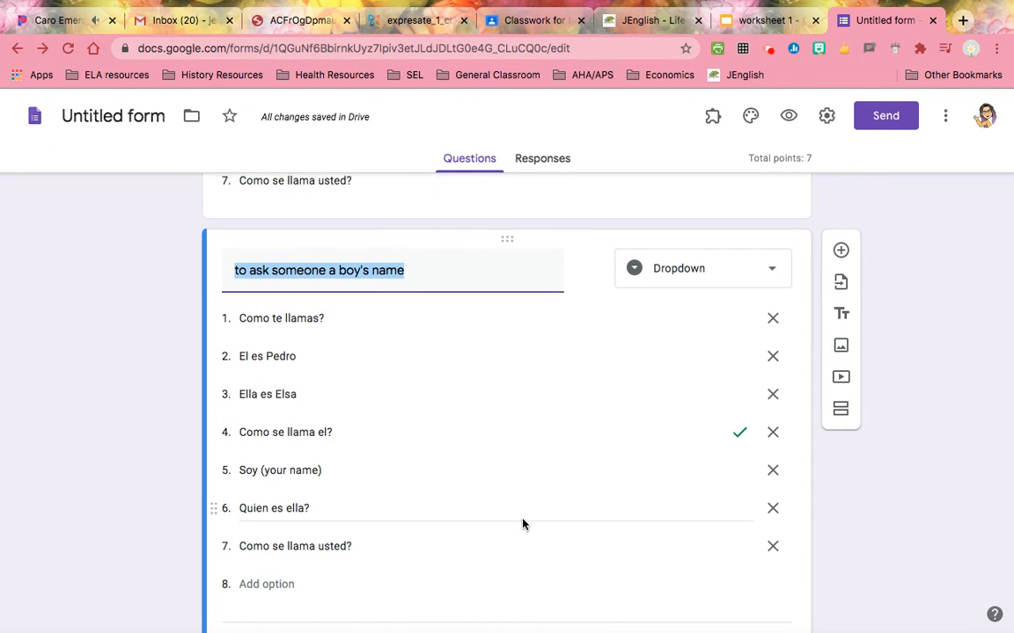
text(To ask the)
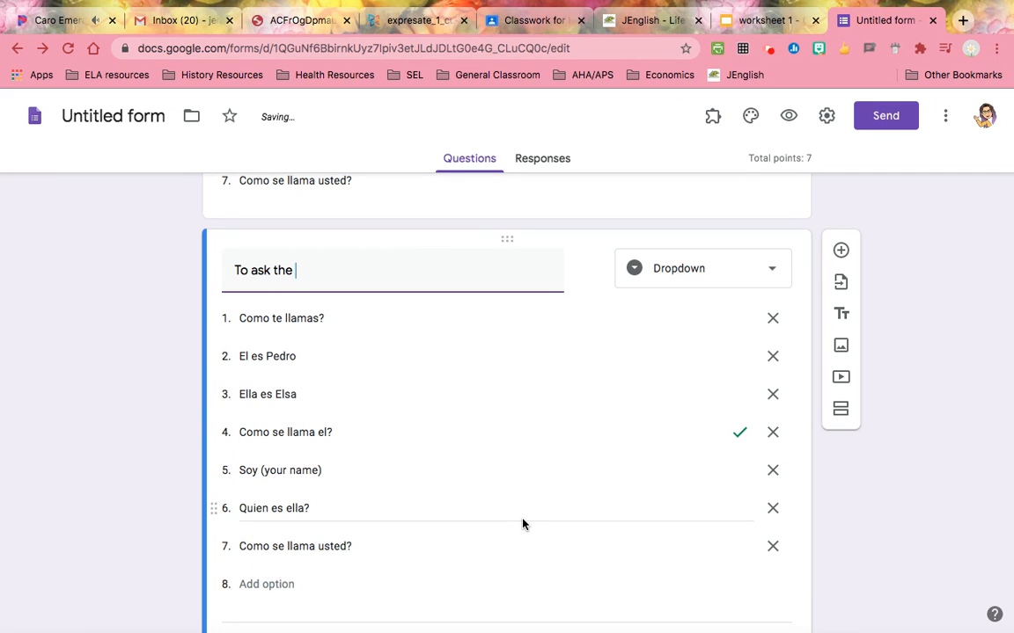
text( teac)
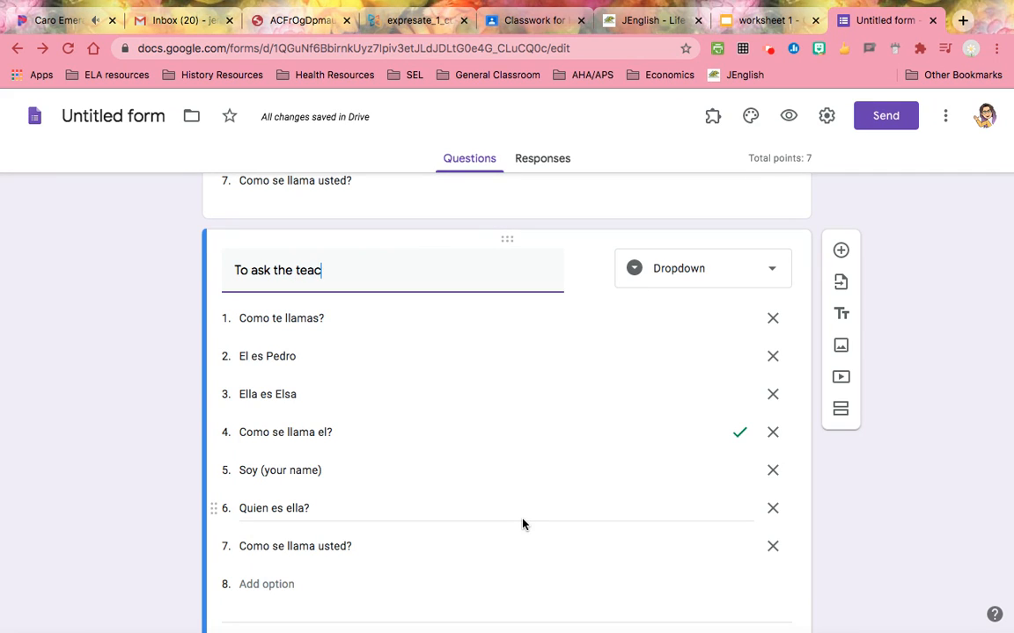
text(her her name)
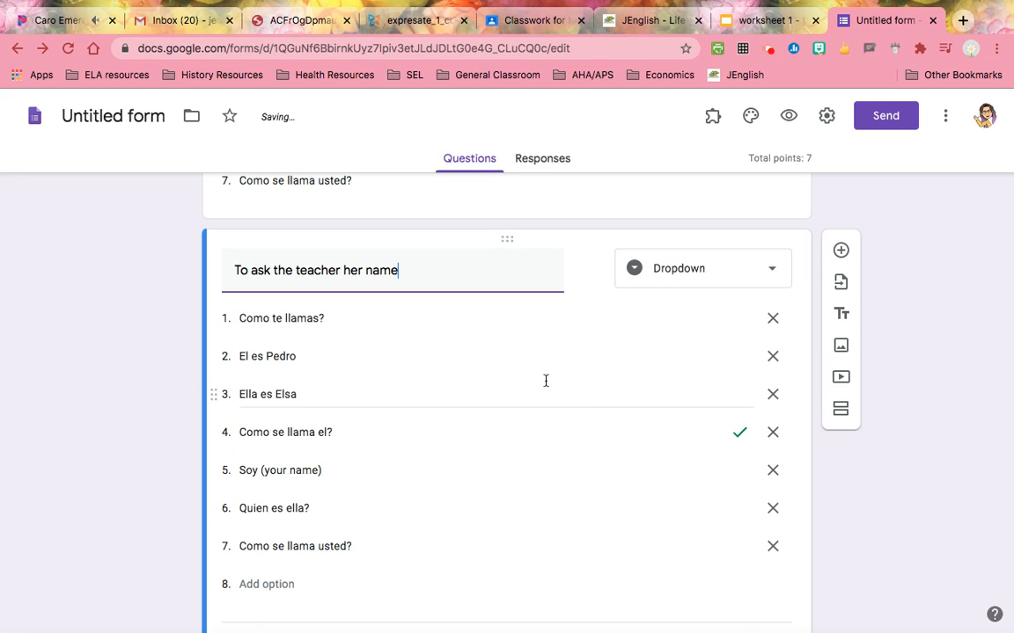
Set "Como se llama usted?" as the only correct answer for "To ask the teacher her name"
scroll(451, 555, down, 2)
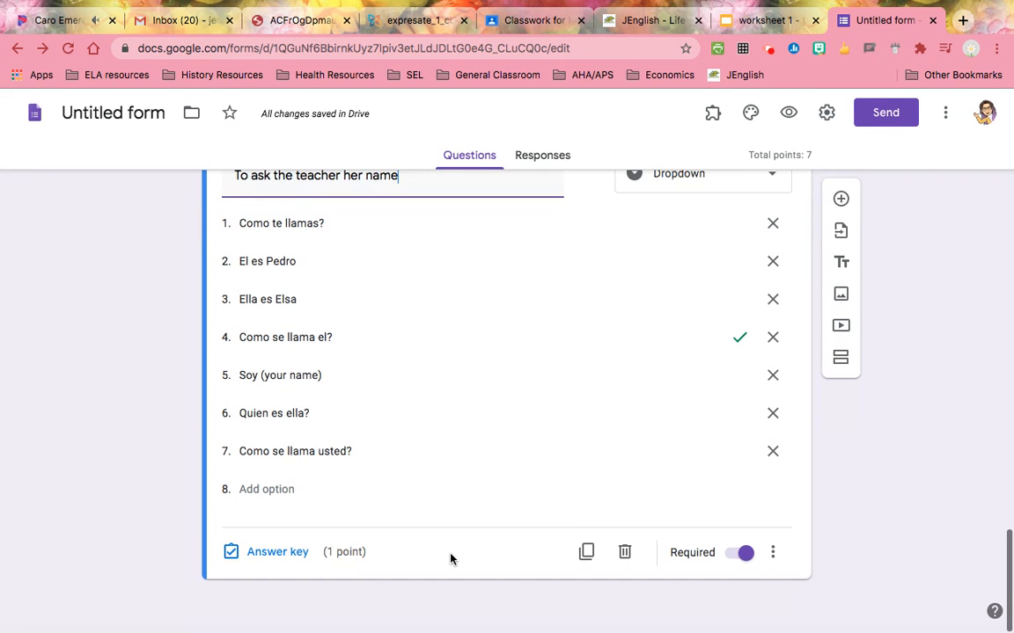
click(278, 554)
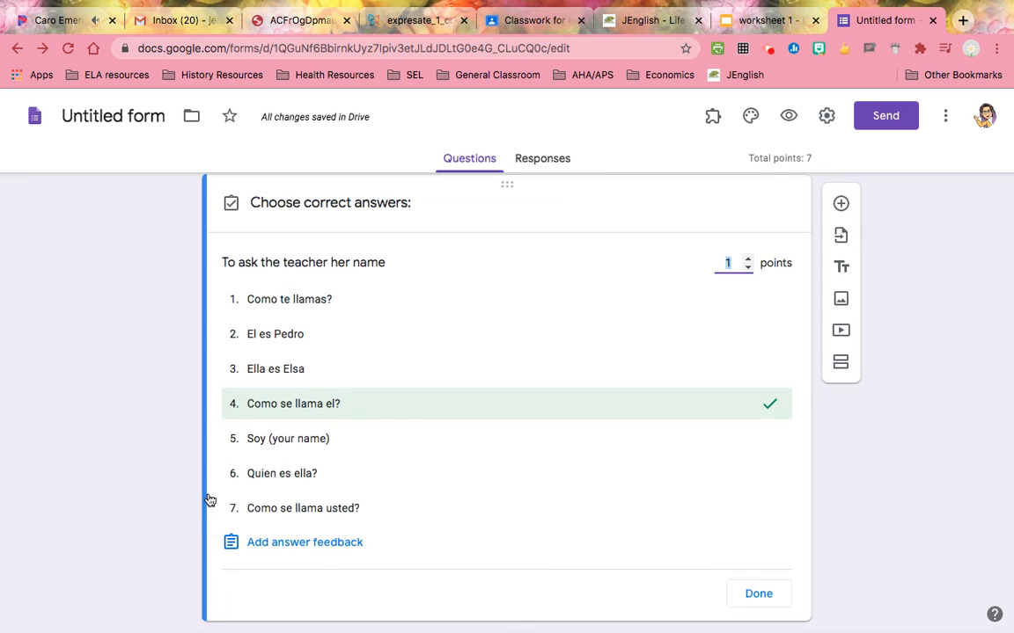
right_click(324, 422)
click(582, 414)
click(587, 416)
click(377, 514)
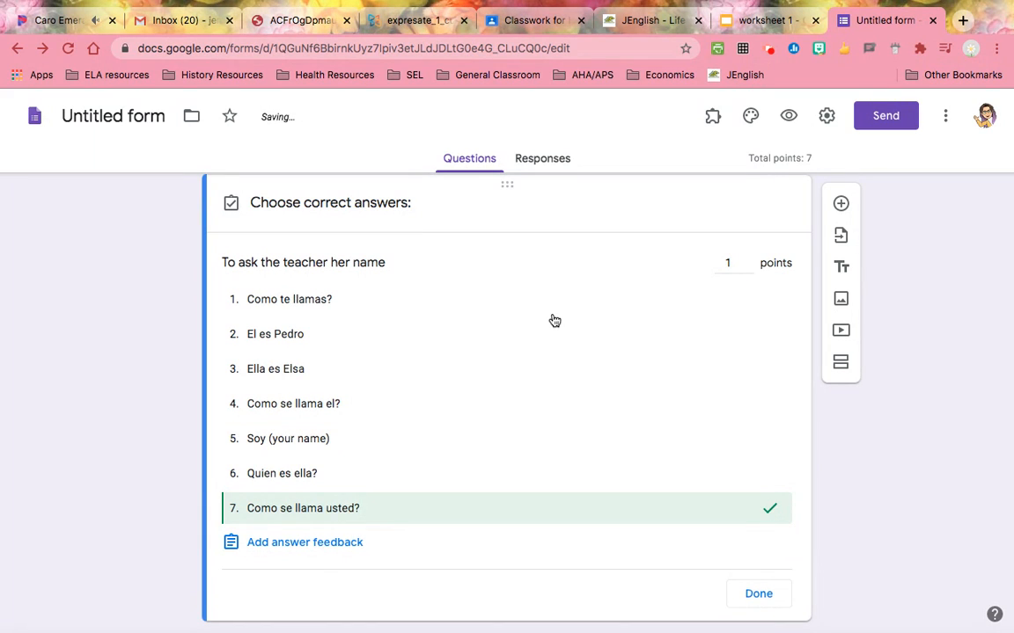
scroll(554, 320, up, 10)
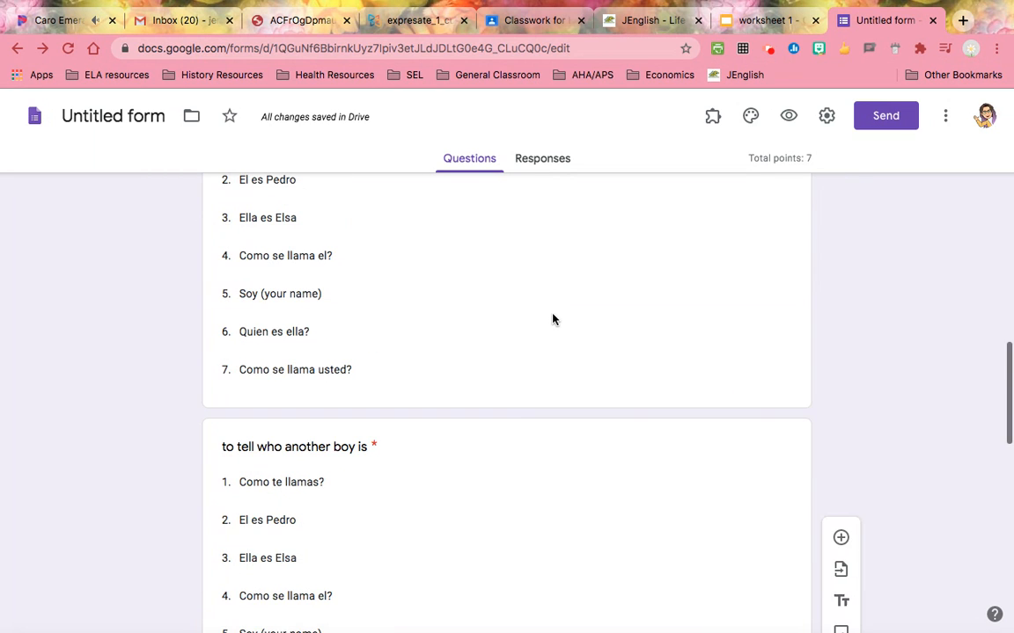
scroll(553, 320, down, 10)
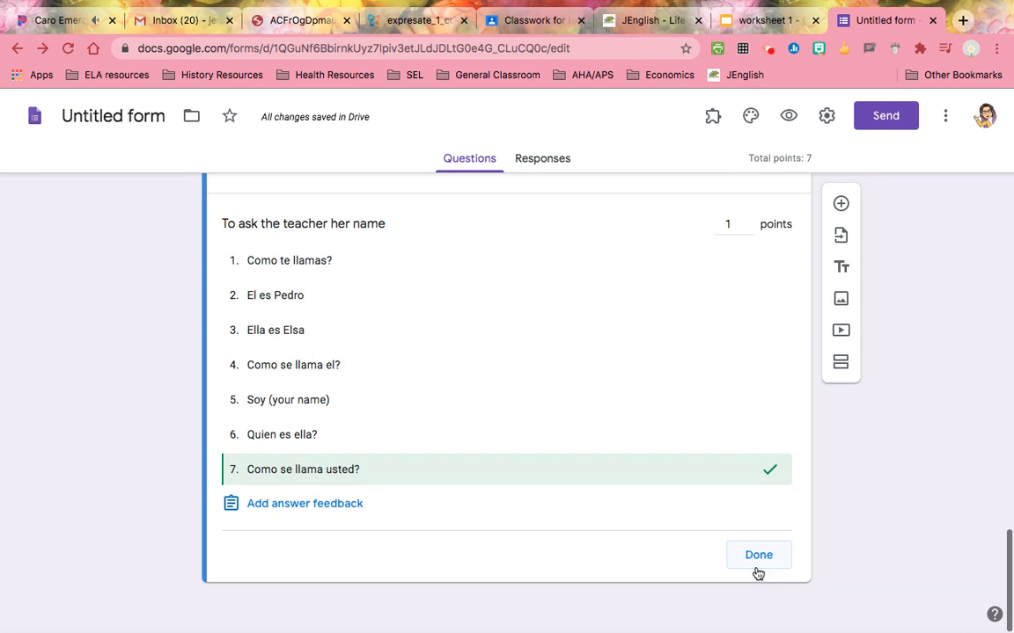
click(759, 563)
Change the answer key of "to ask a. classmate his name" to only "Como te llamas?"
scroll(575, 395, up, 6)
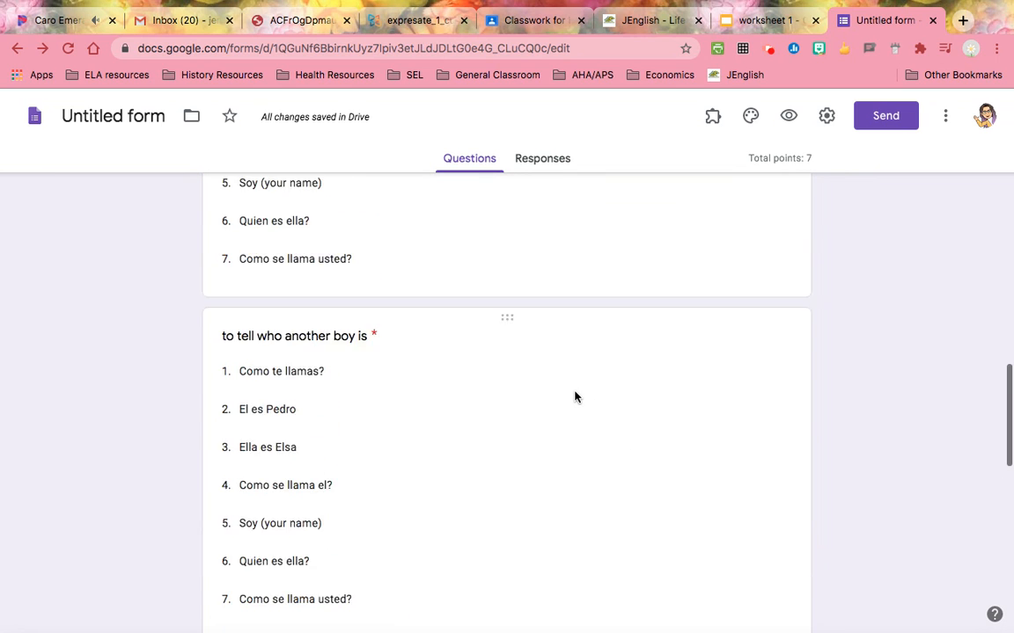
scroll(575, 395, up, 4)
scroll(574, 396, down, 3)
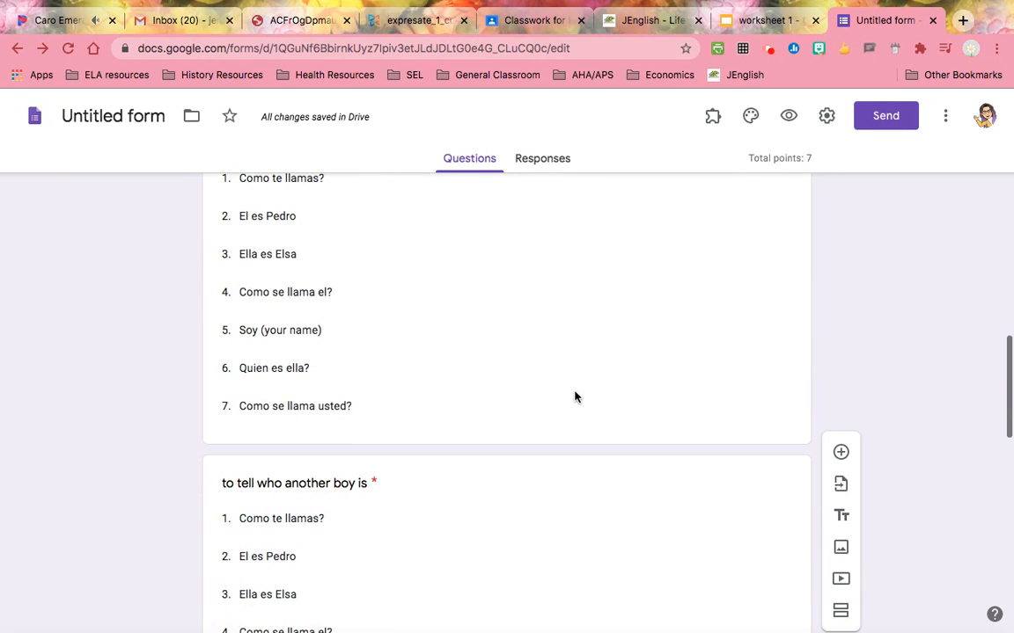
click(515, 377)
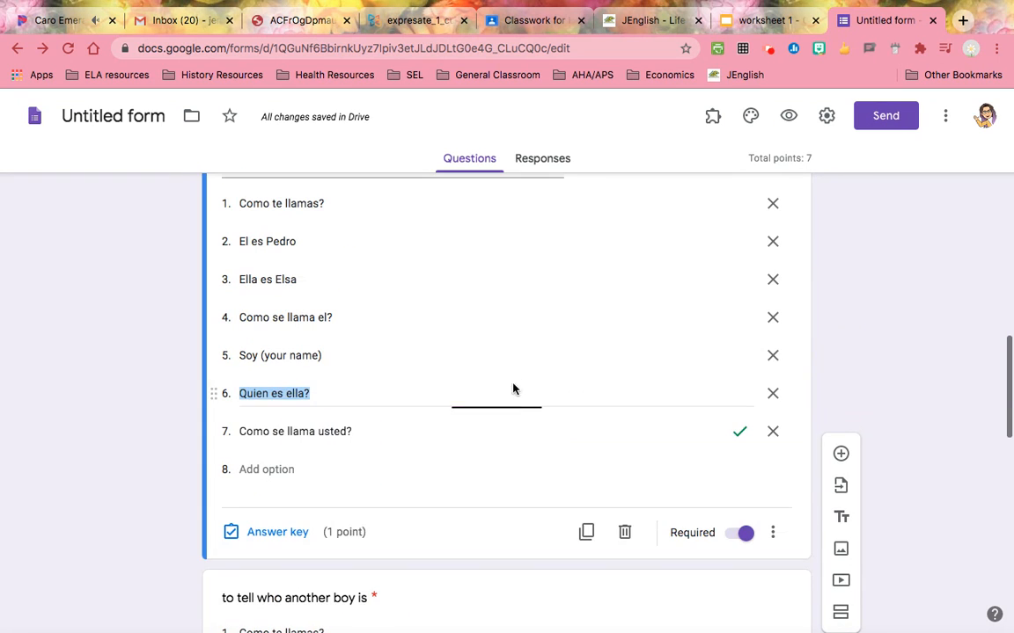
click(280, 532)
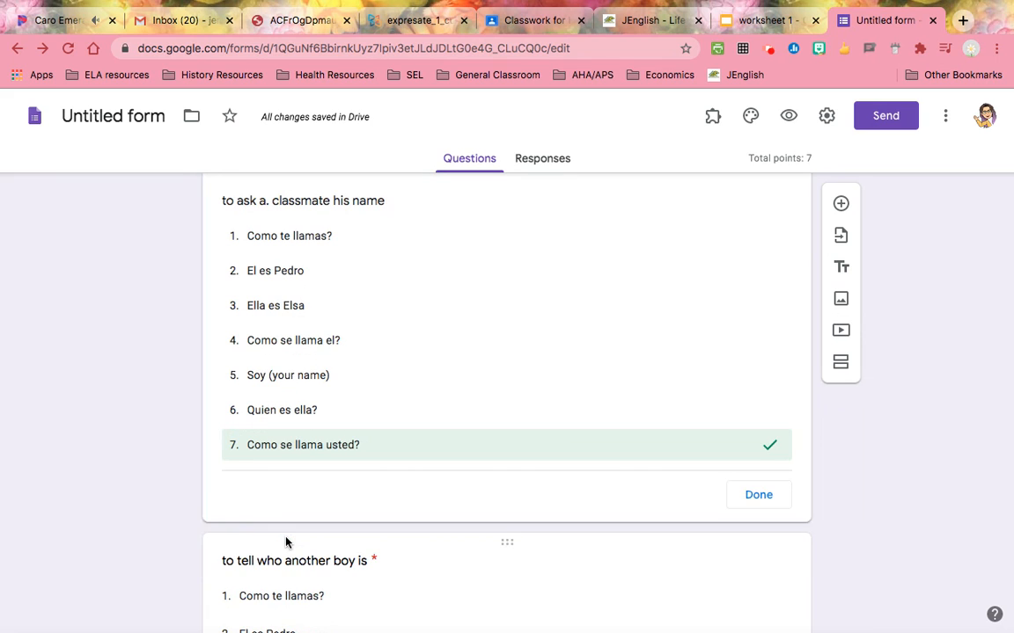
click(373, 457)
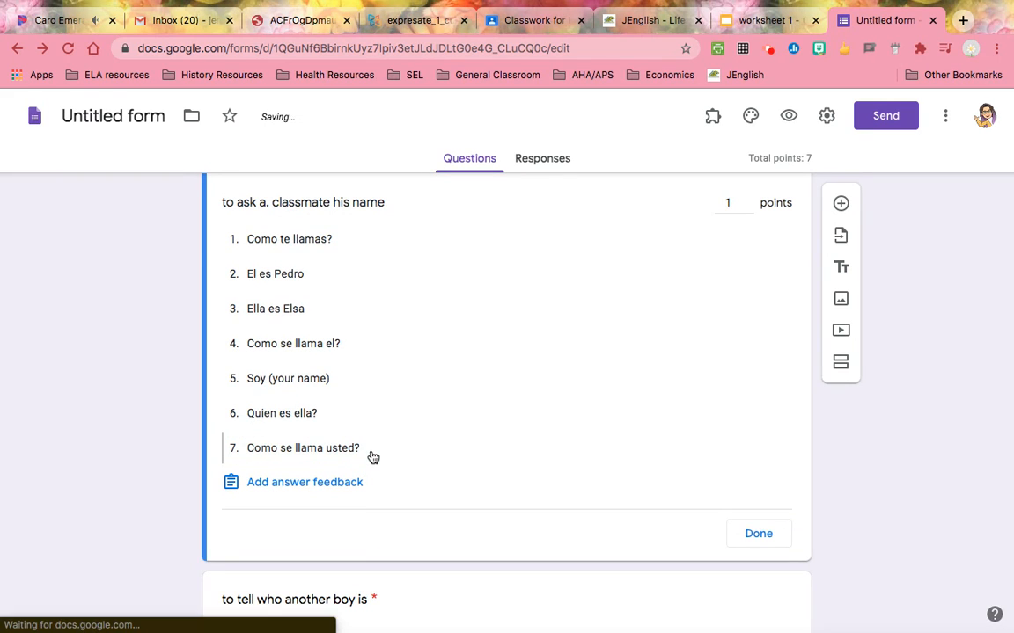
click(352, 241)
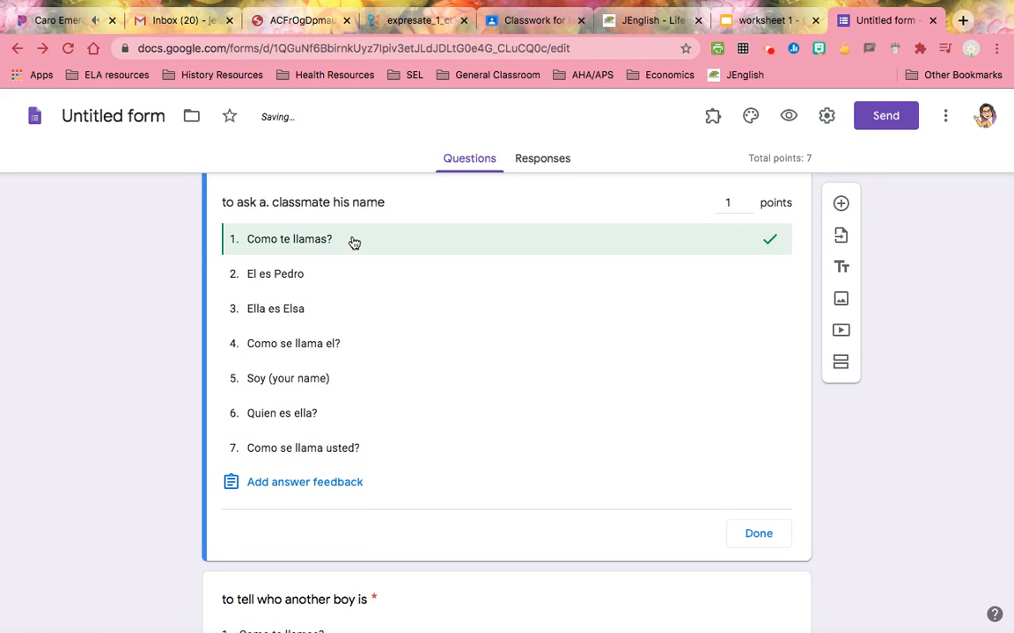
click(758, 533)
Duplicate the "To ask the teacher her name" question and retitle the copy "to say who is the girl next to you"
scroll(542, 454, down, 4)
scroll(542, 453, down, 8)
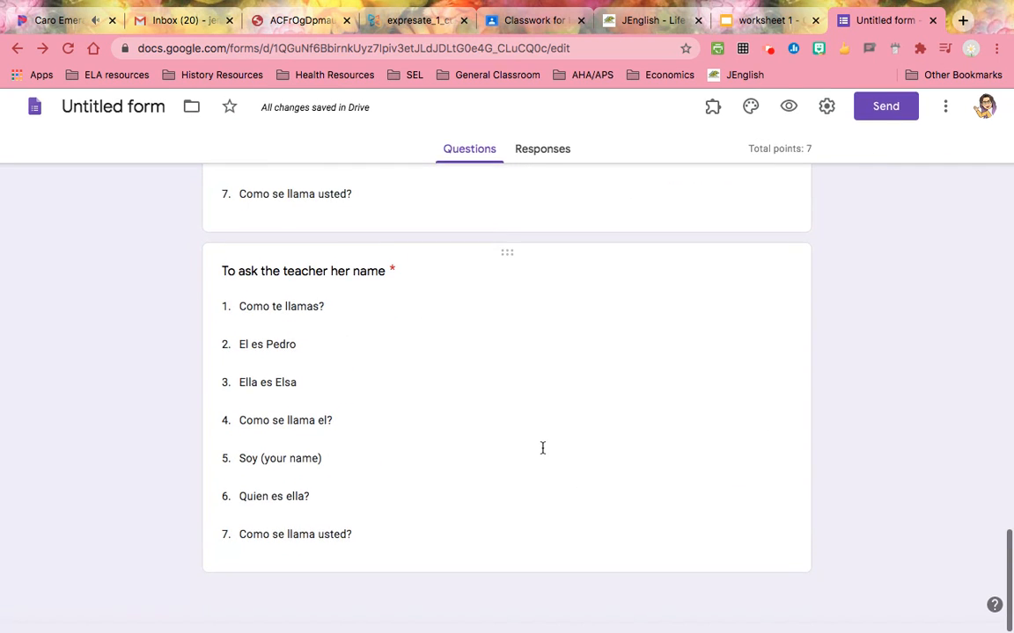
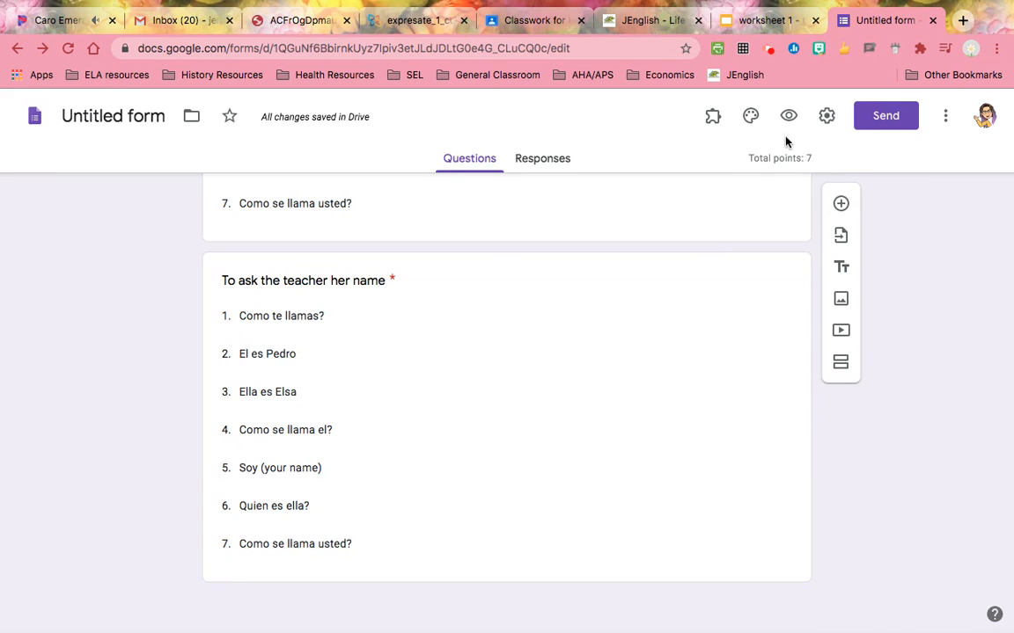
click(396, 542)
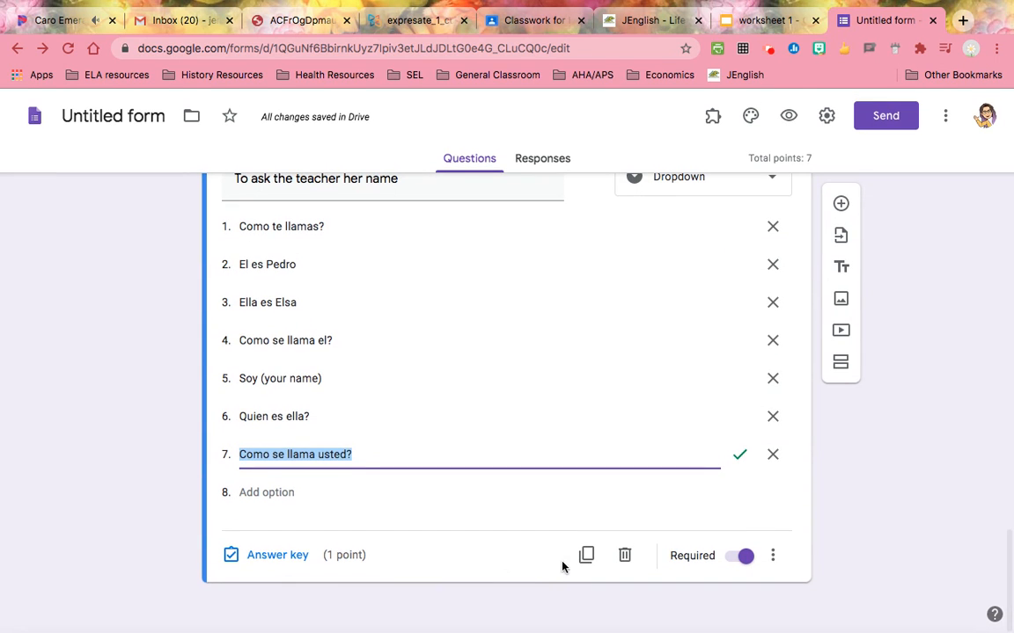
click(586, 549)
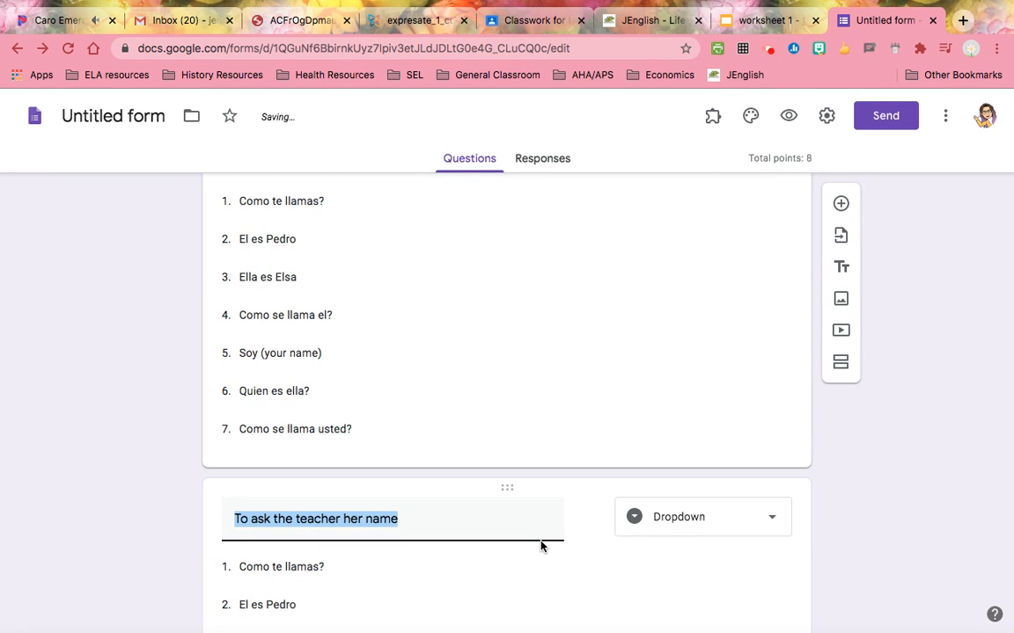
text(to say who is the)
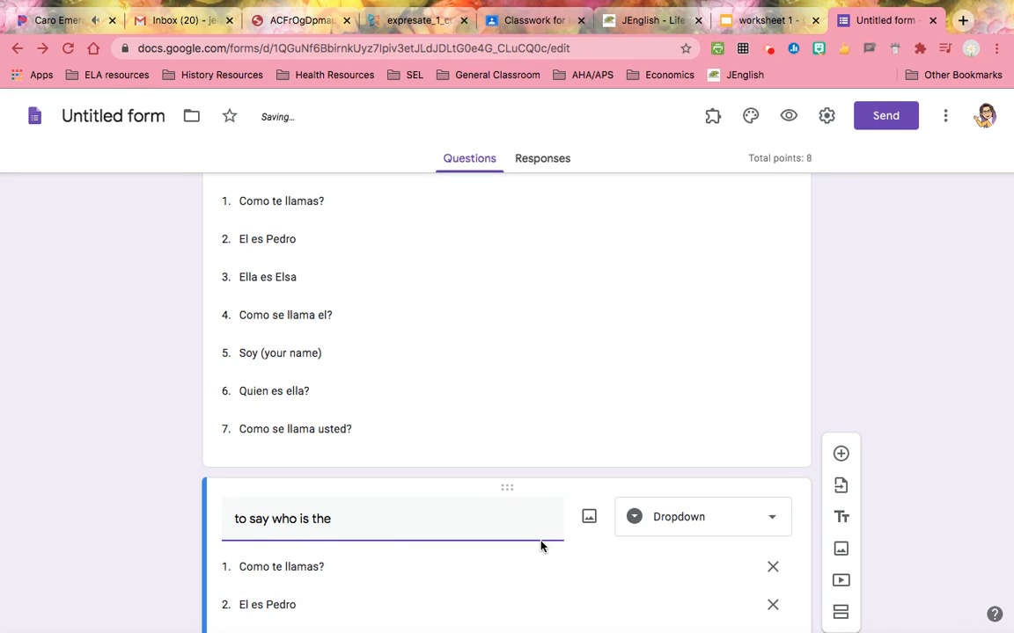
text( g)
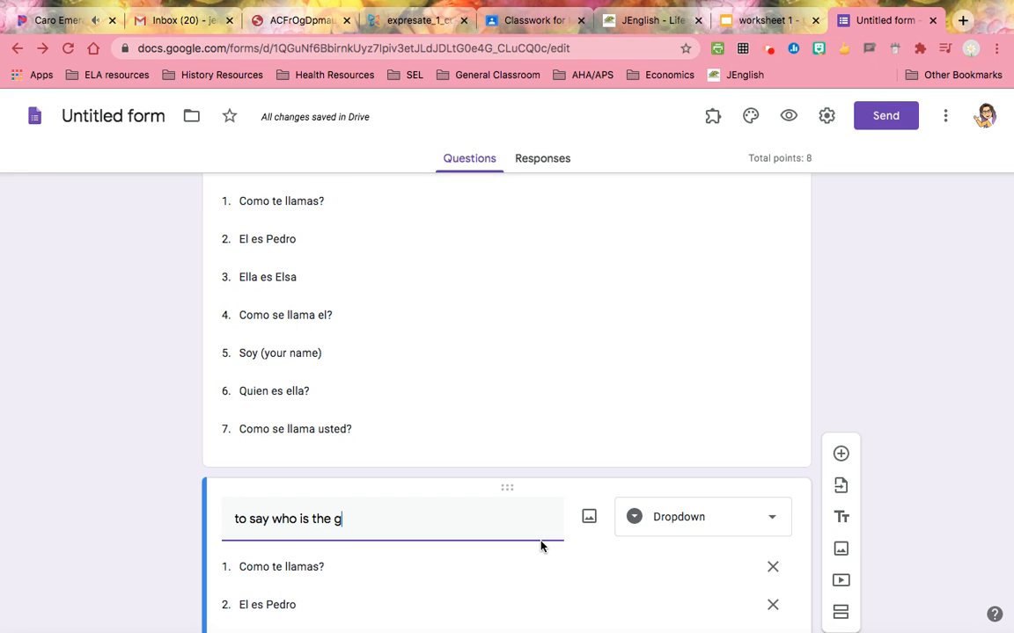
text(irl next to you)
Set the "Ella es" option as the only correct answer for "to say who is the girl next to you"
scroll(534, 550, down, 5)
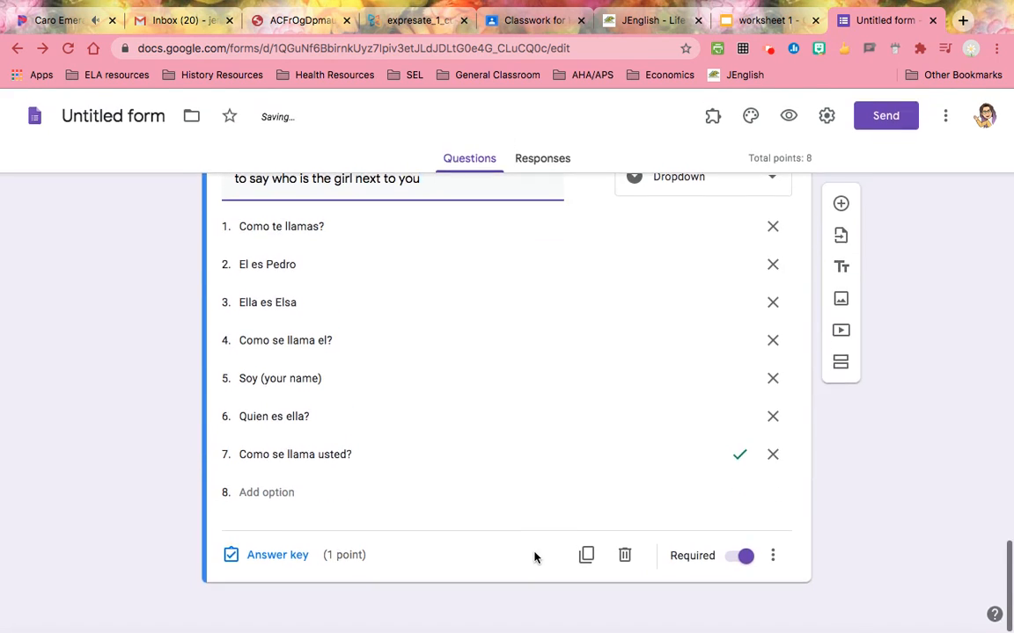
click(284, 561)
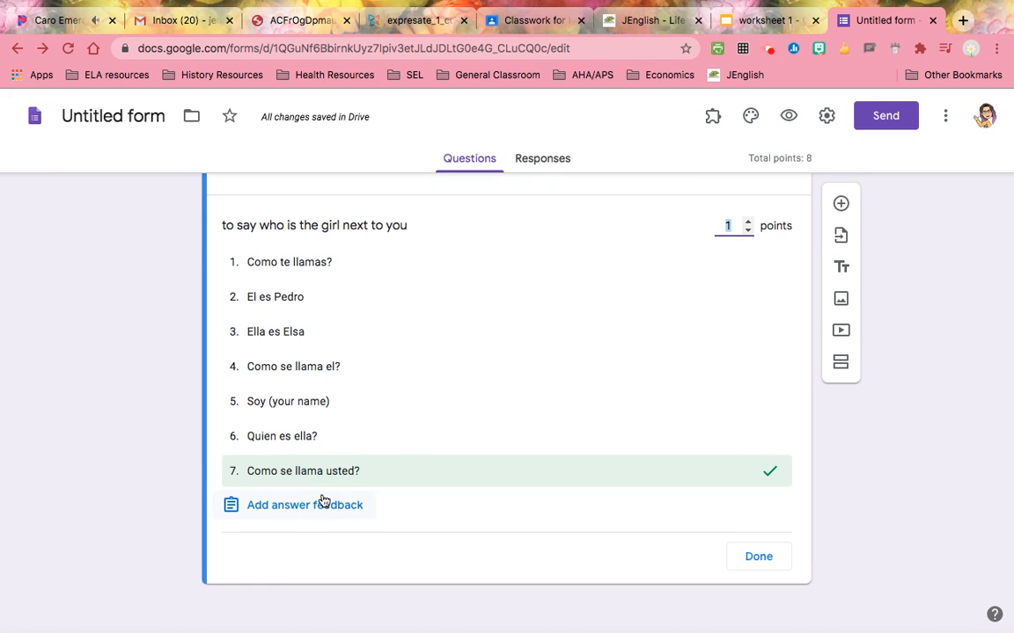
right_click(382, 476)
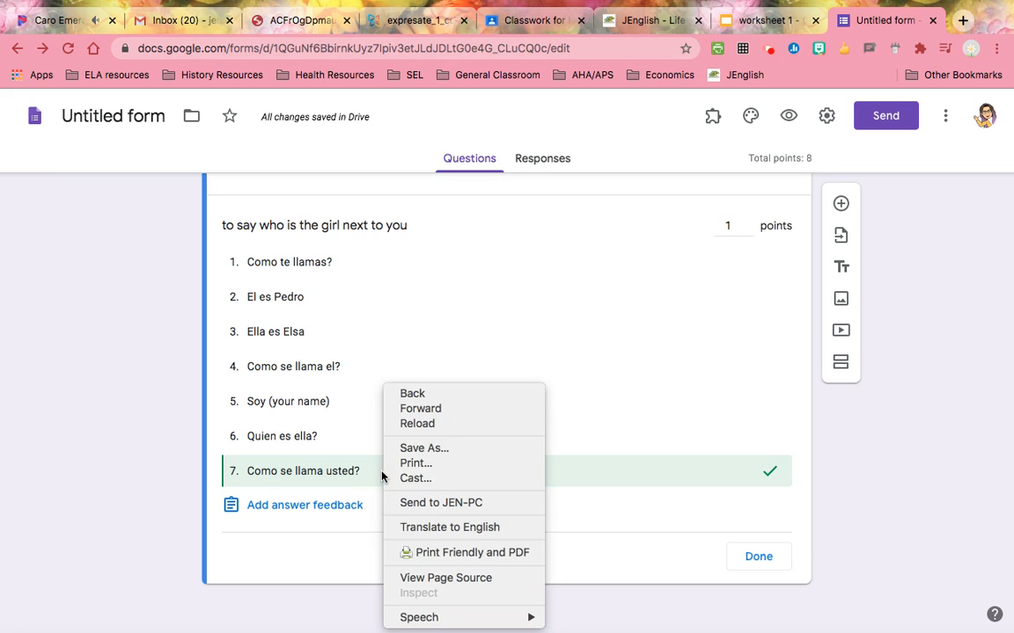
click(285, 474)
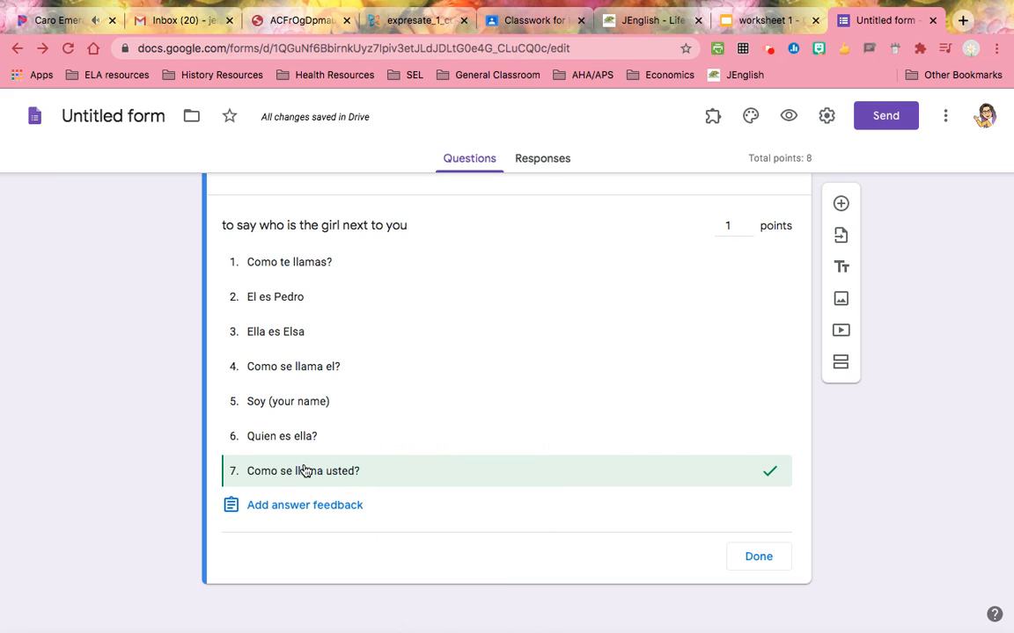
click(304, 472)
click(314, 332)
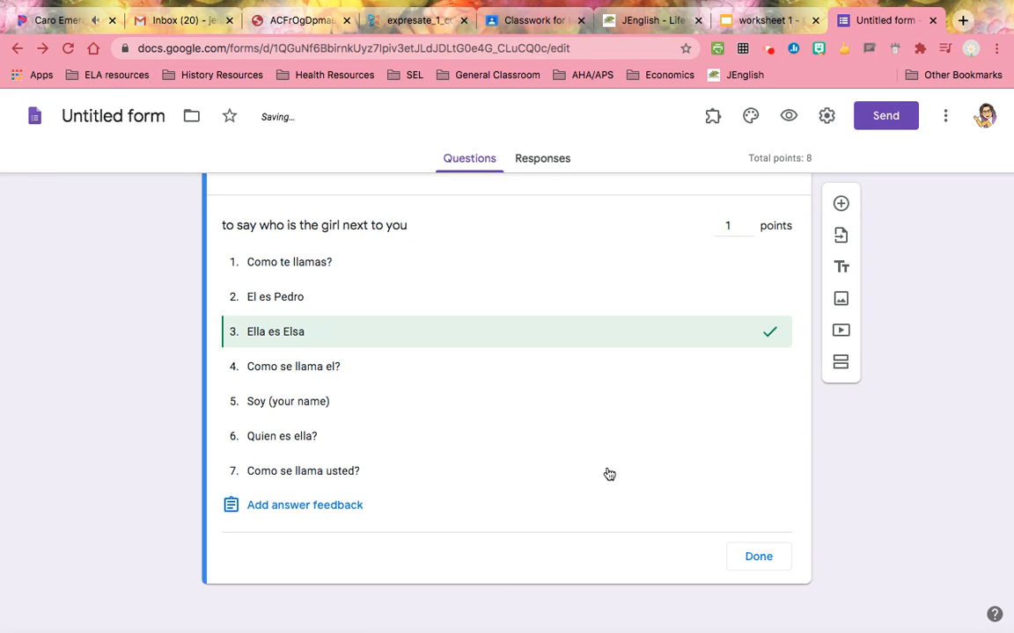
click(751, 555)
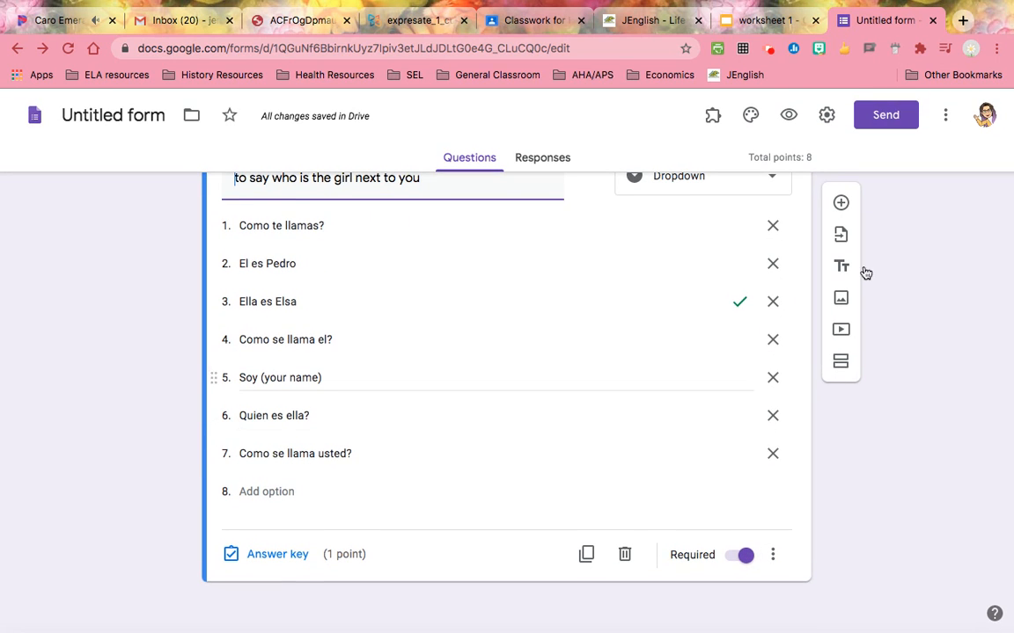
Add a new section after the last dropdown question and title it "2"
click(841, 364)
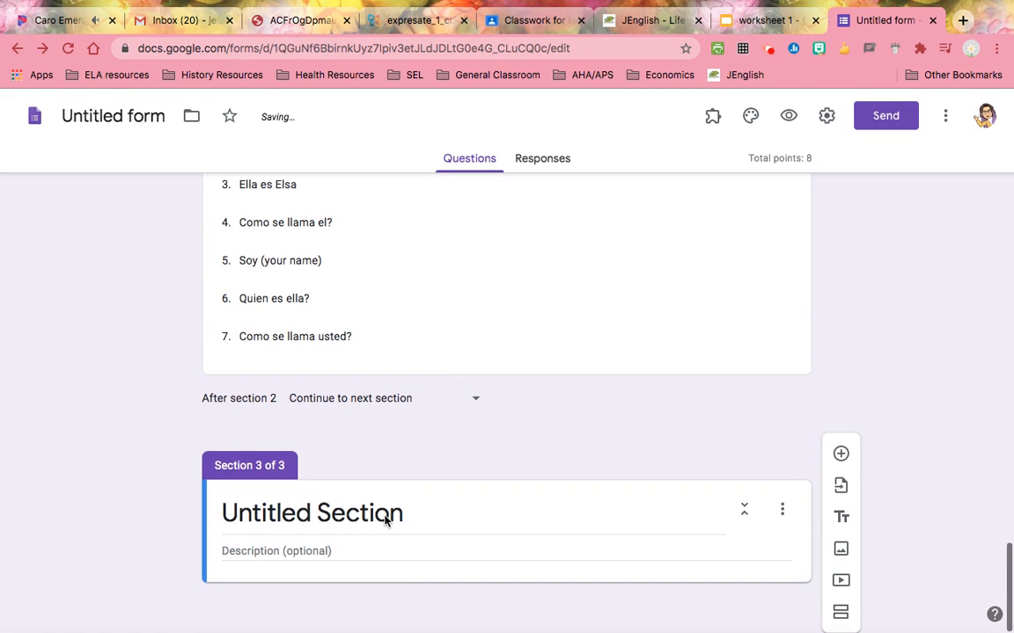
click(386, 513)
text(2)
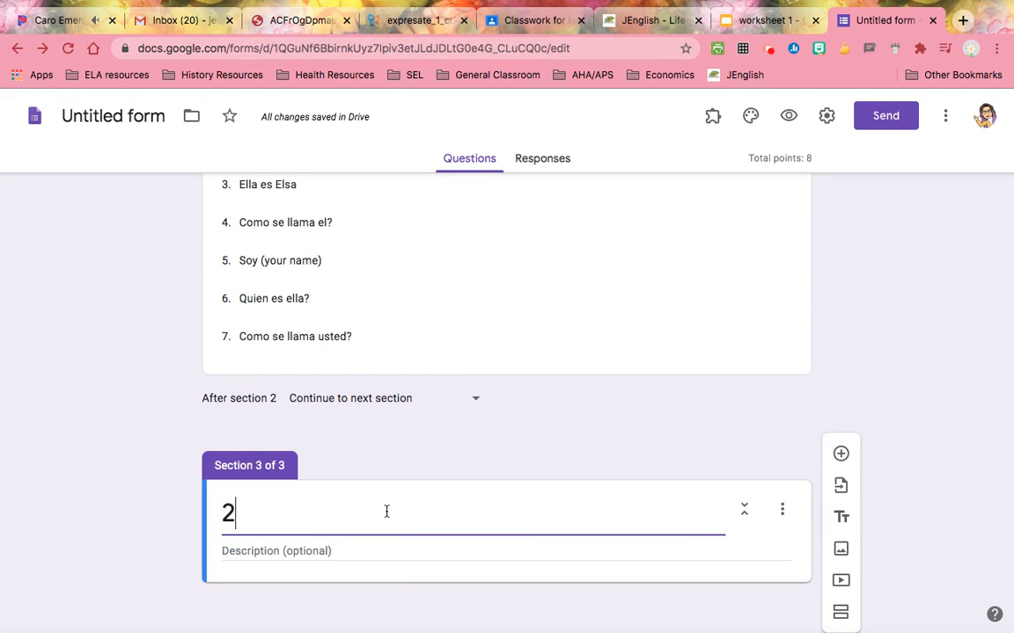
Enter the section 2 description "Write how you would greet each person below. Be sure to ask some people how they're doing."
click(343, 551)
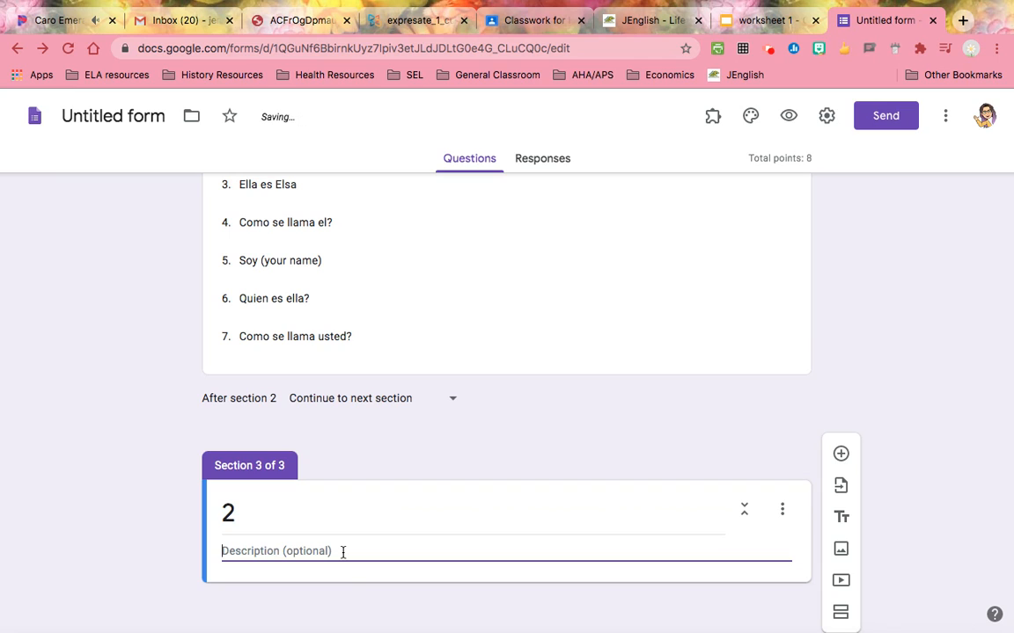
text(Wh)
text(ite how you w)
text(ould g)
text(reet each per)
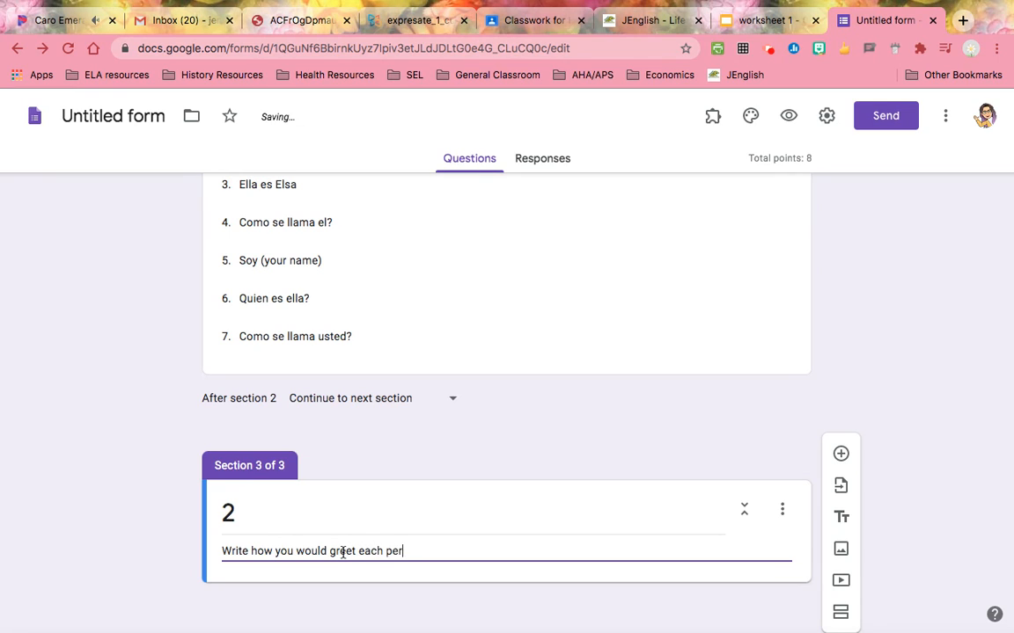
text(son below. Besu)
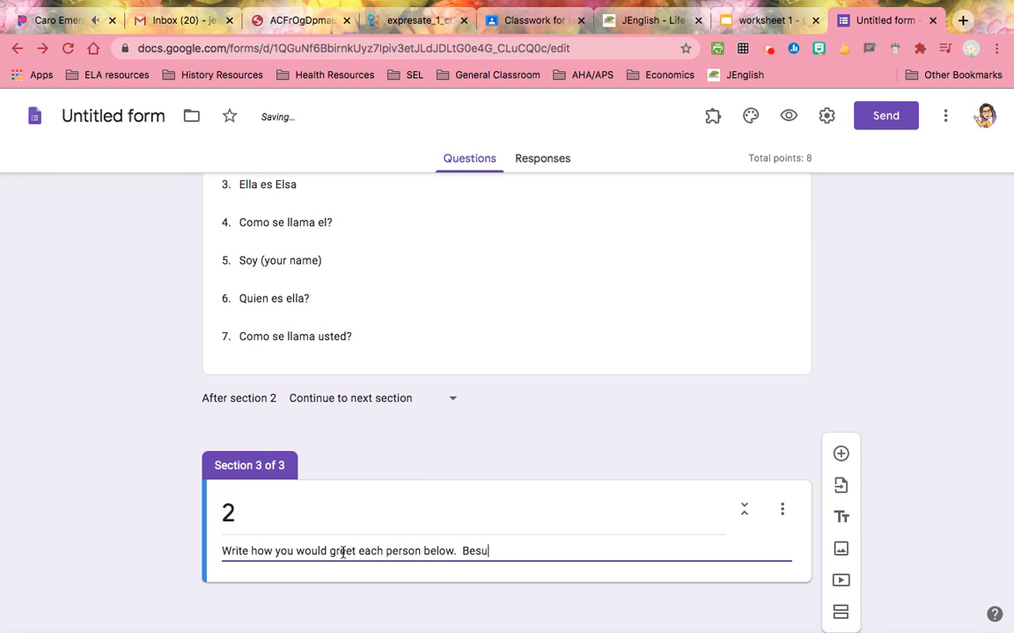
text(sure to a)
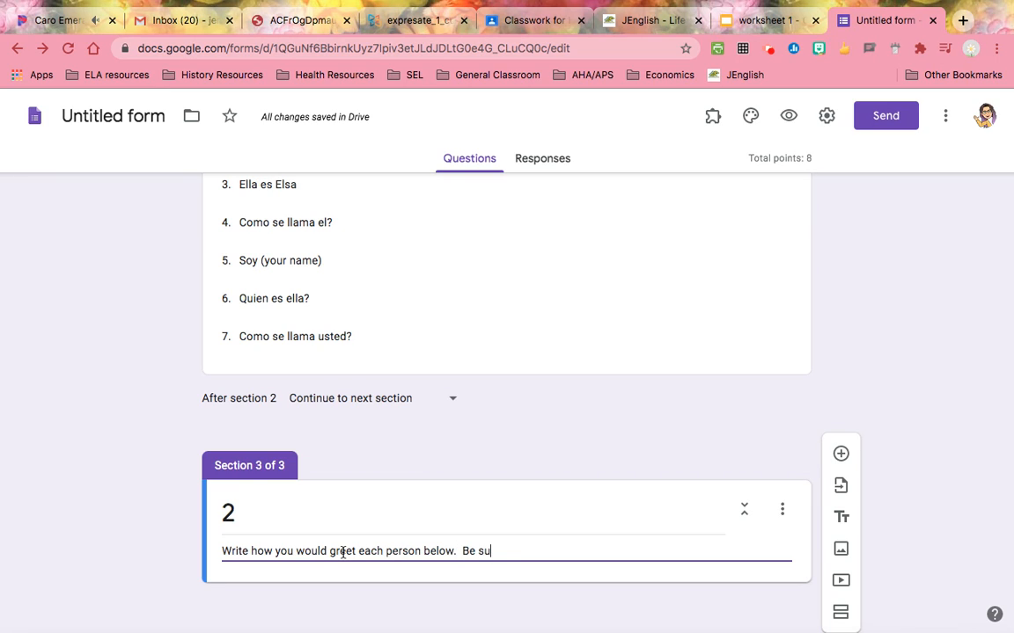
text(sk some people how)
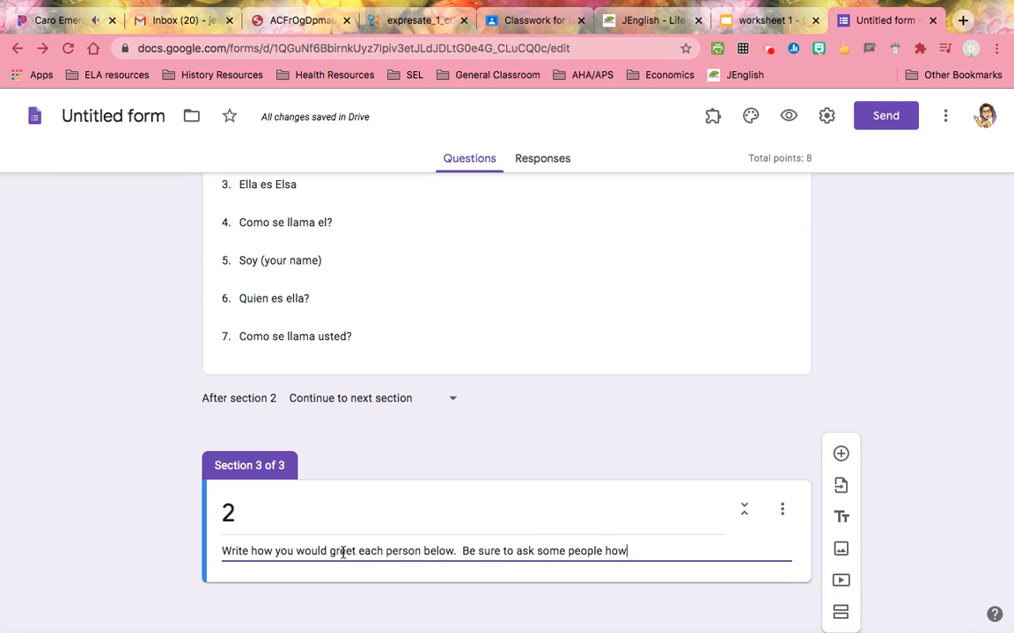
text( they'r)
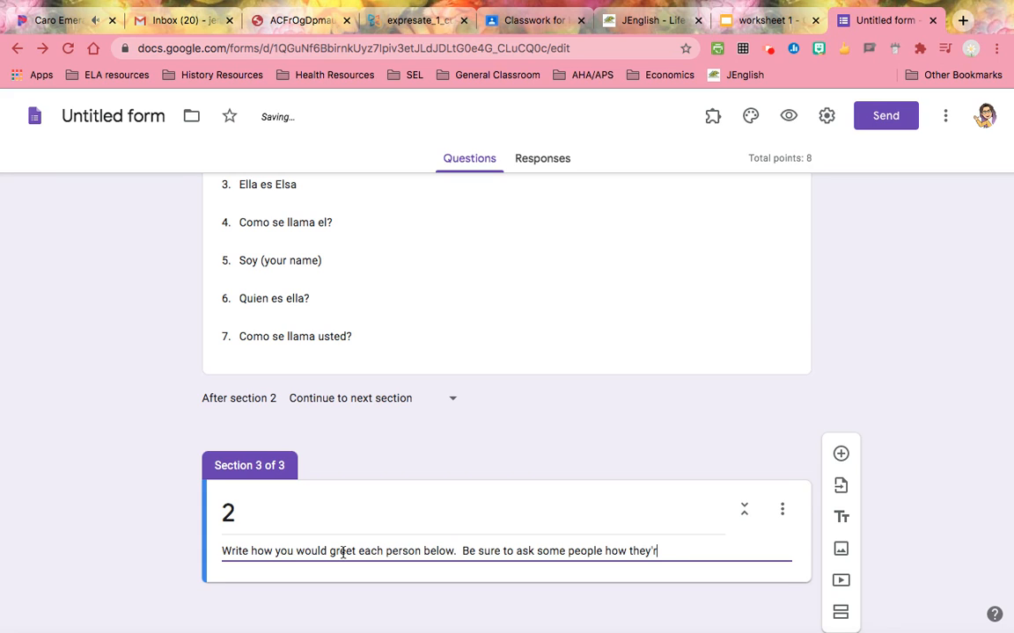
text(e doing.)
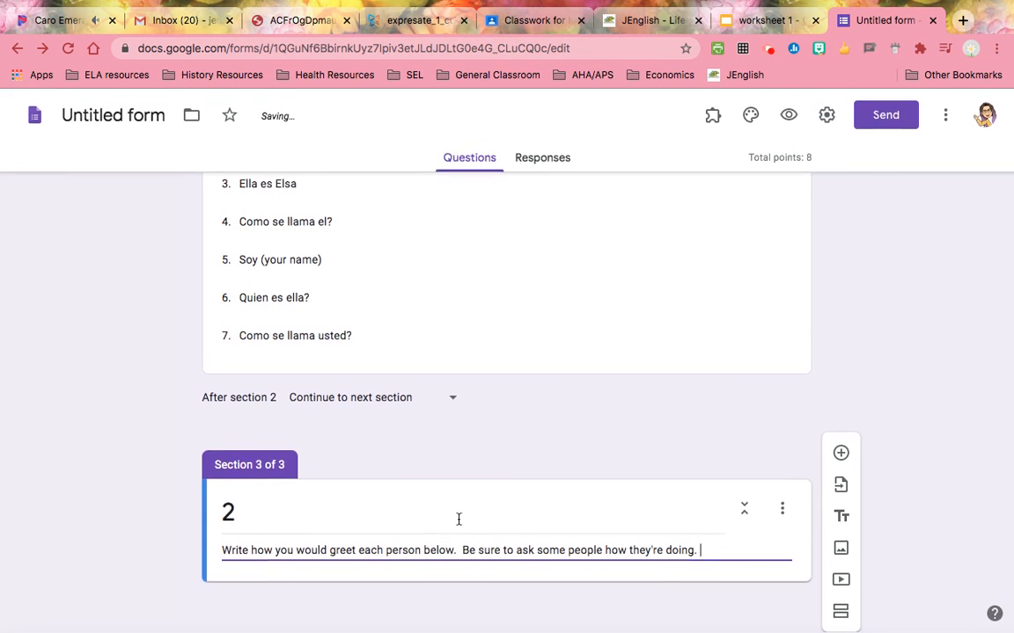
Add a short-answer question about greeting the worksheet's first named man "in the morning", without response validation
click(840, 454)
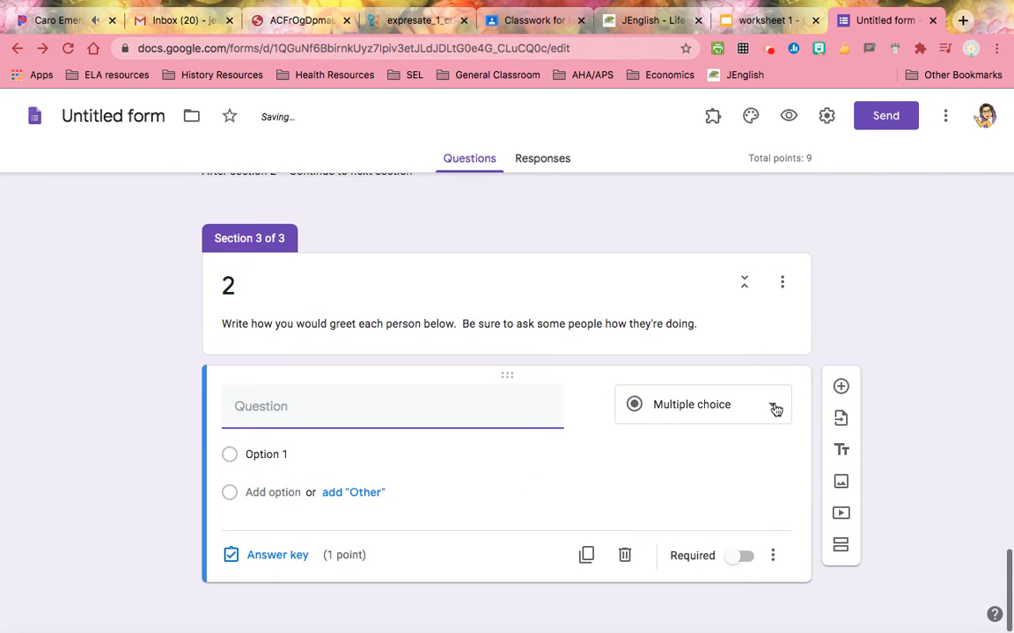
click(771, 409)
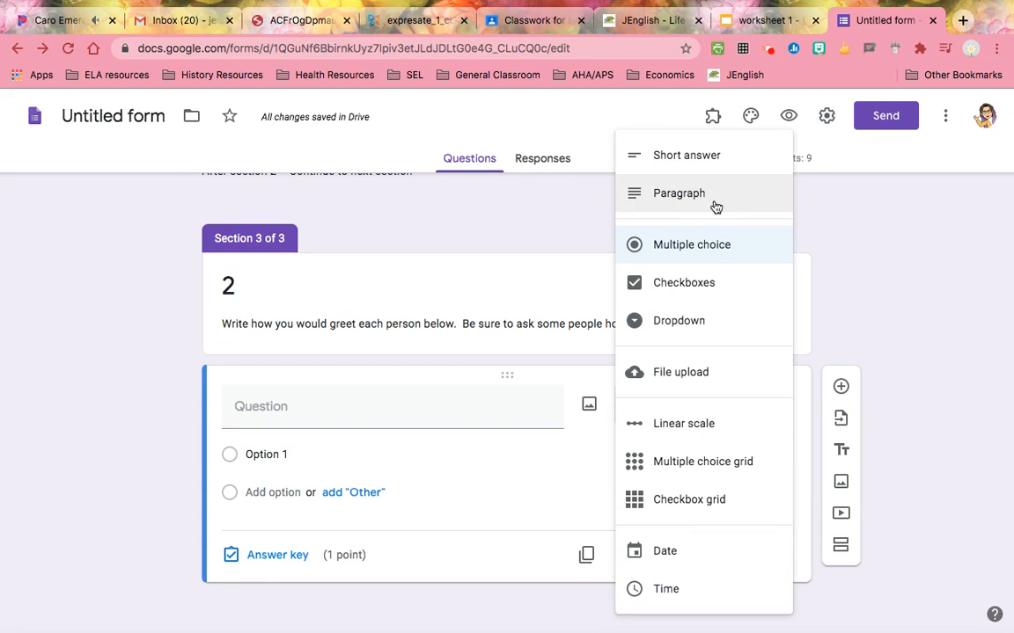
click(302, 435)
text(Mr. Trak)
key(BackSpace)
key(BackSpace)
key(BackSpace)
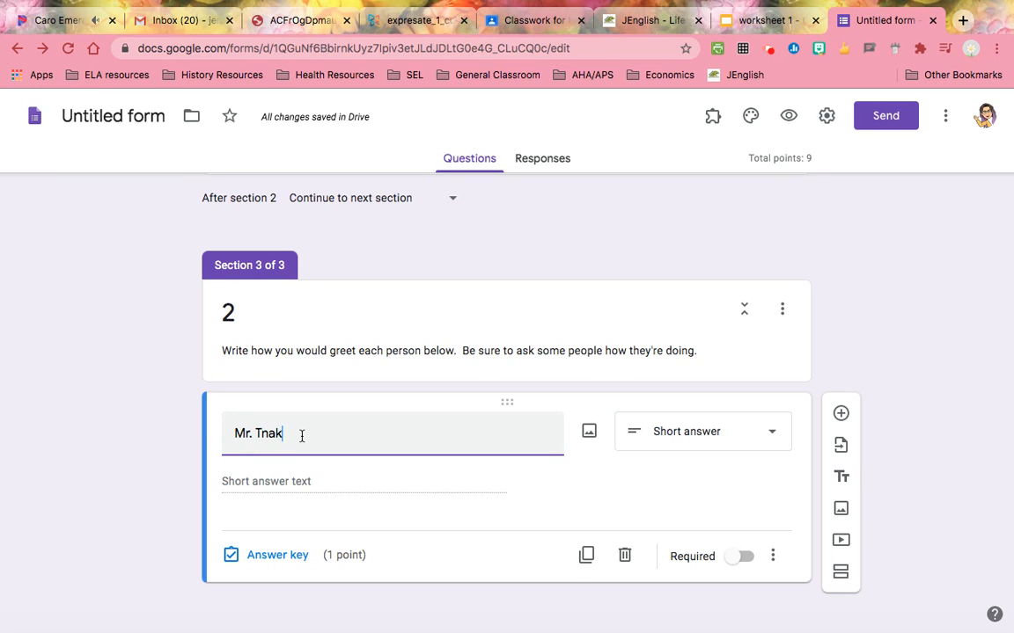
text(anka in the morning)
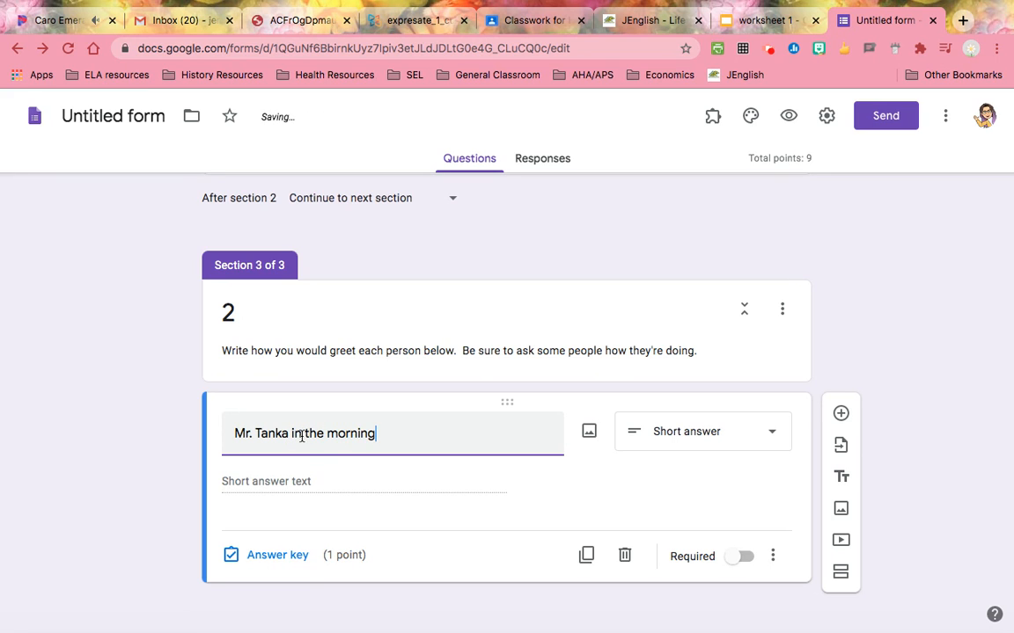
scroll(350, 516, down, 2)
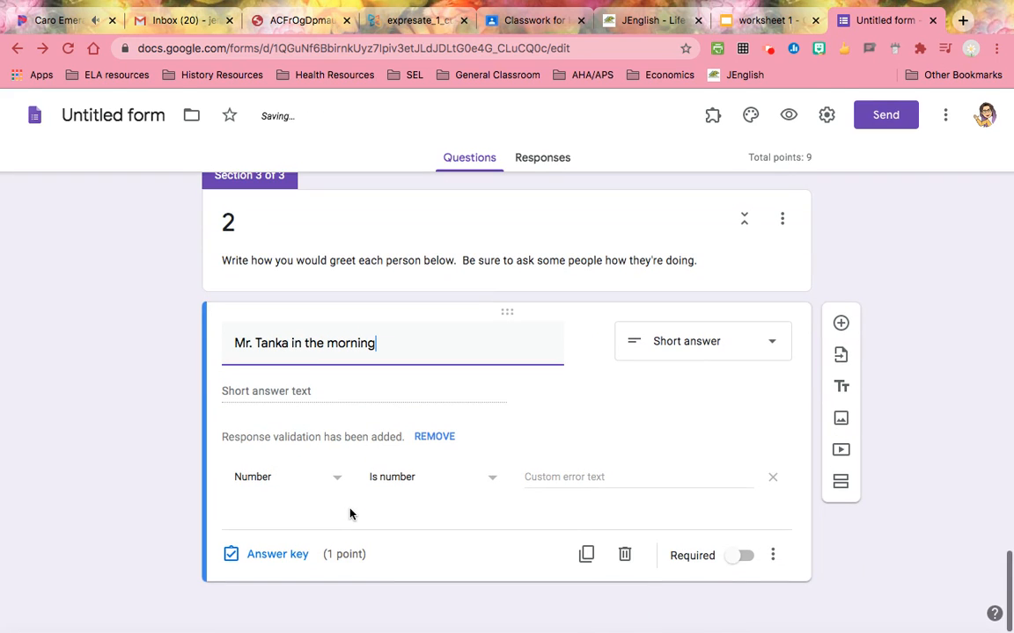
click(435, 439)
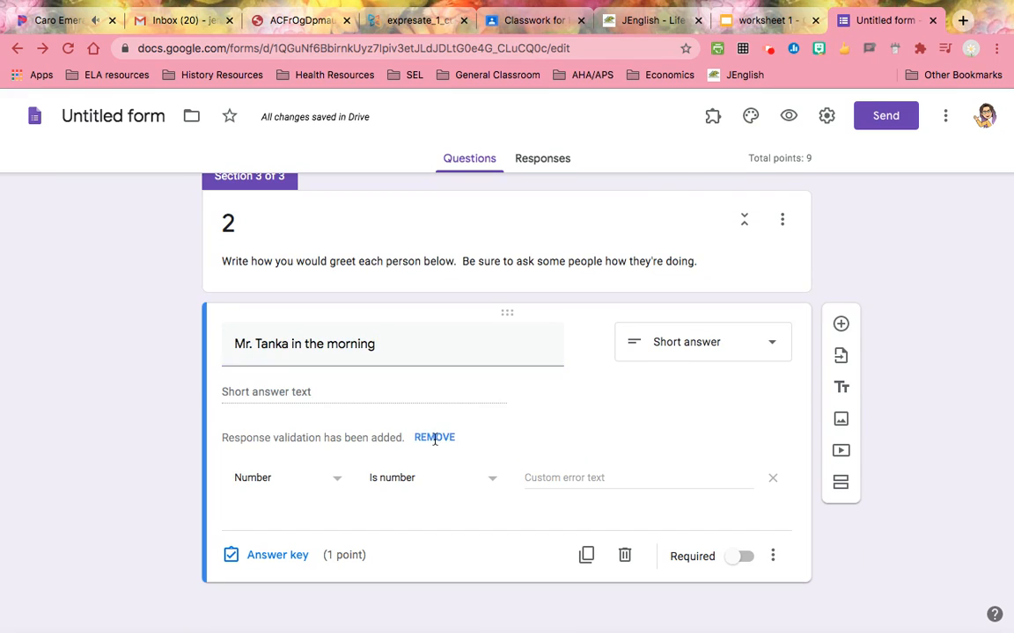
Set the morning question's correct answer to "Buenas dias Senor" plus the man's surname, followed by "Como estas usted?"
click(276, 556)
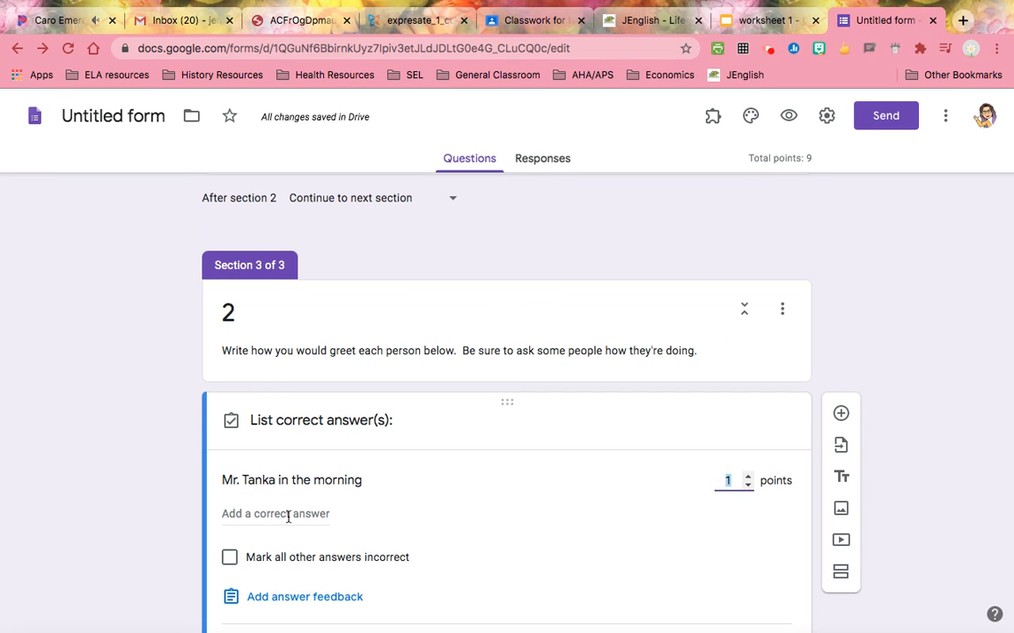
click(288, 515)
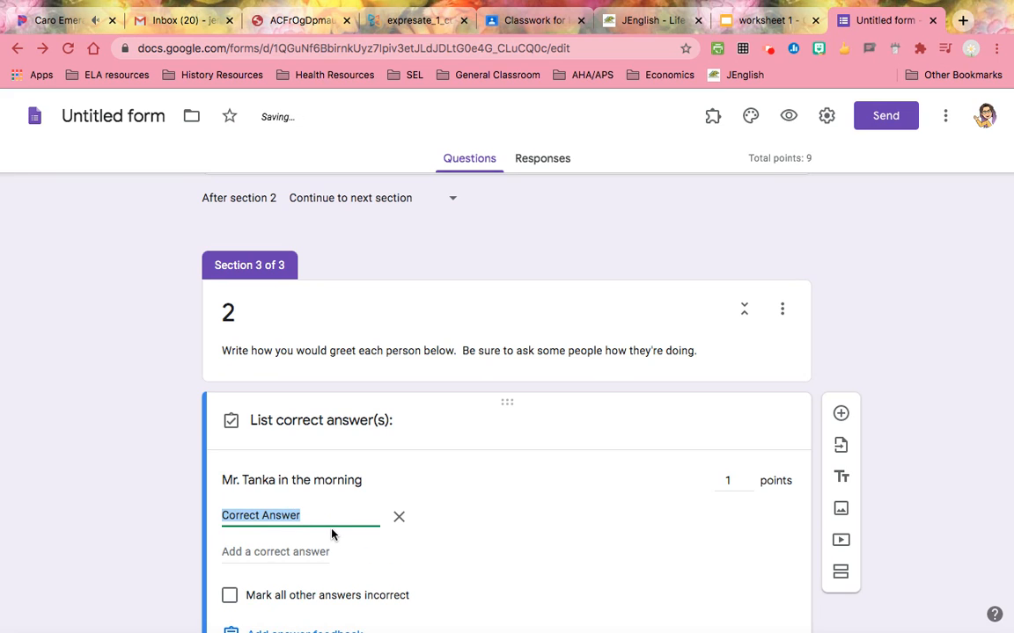
scroll(334, 535, down, 3)
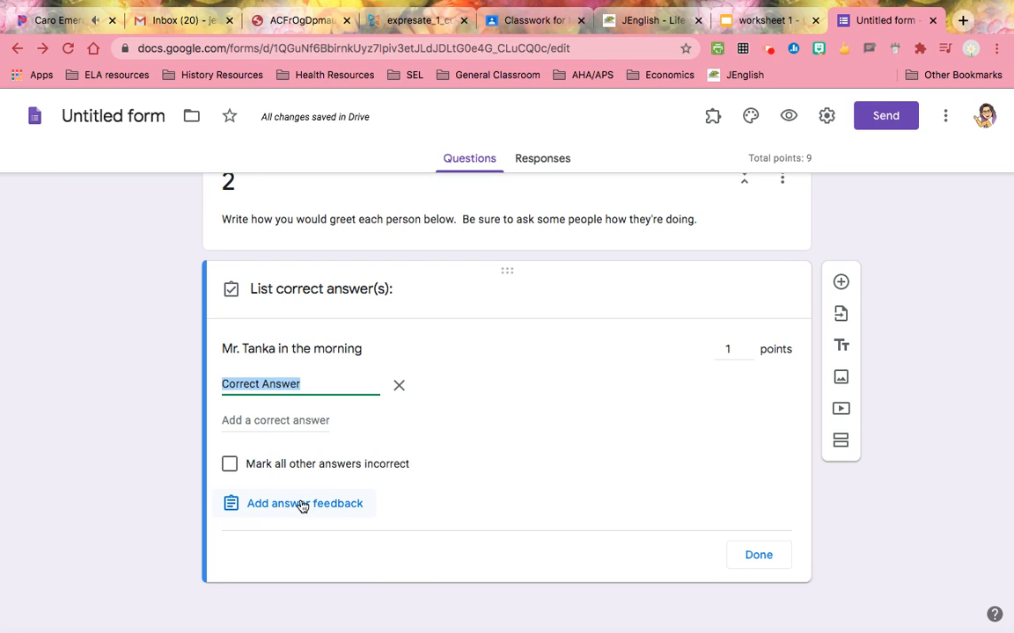
text(Bu)
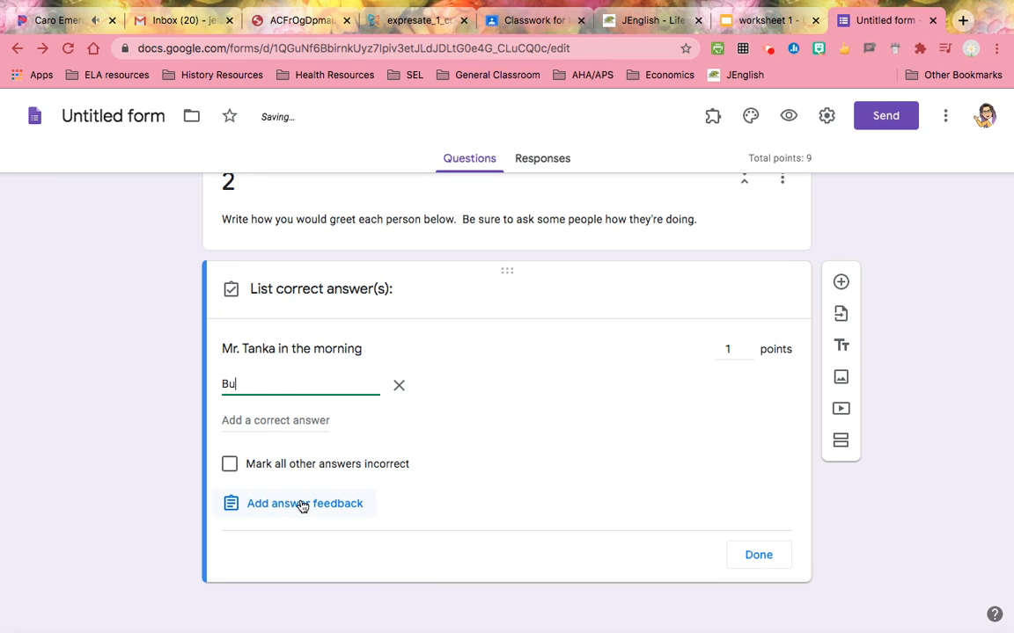
text(enas dias Senir Tn)
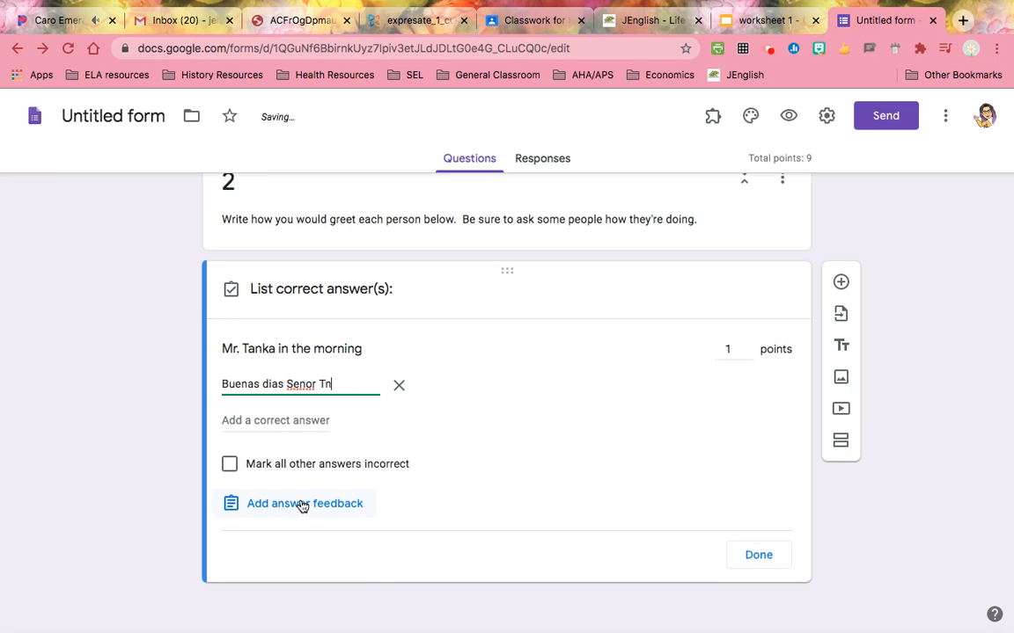
text(akanaka.)
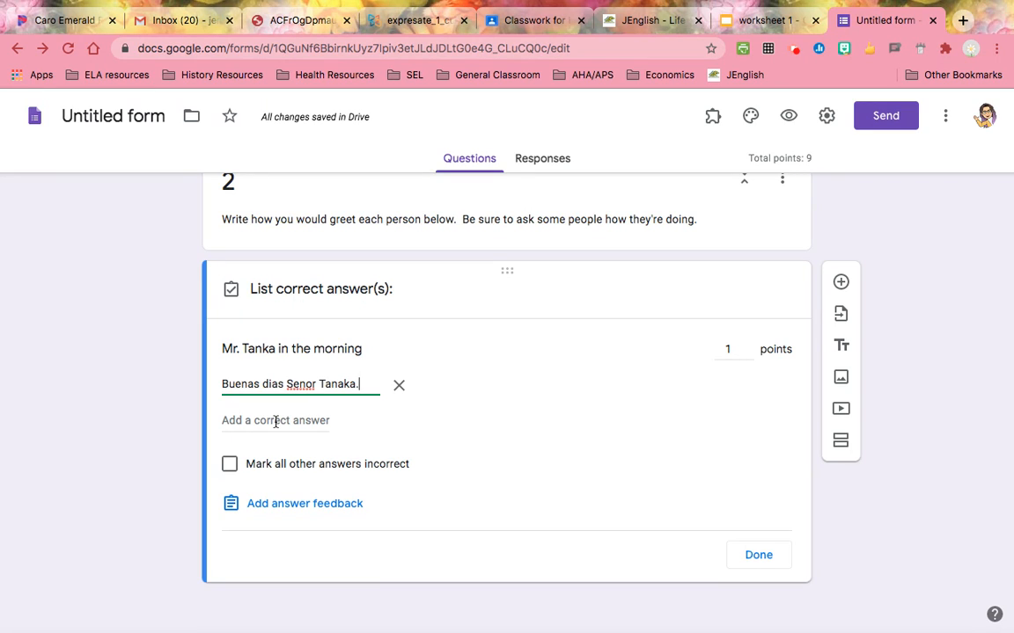
text(Como E)
key(BackSpace)
text(esa)
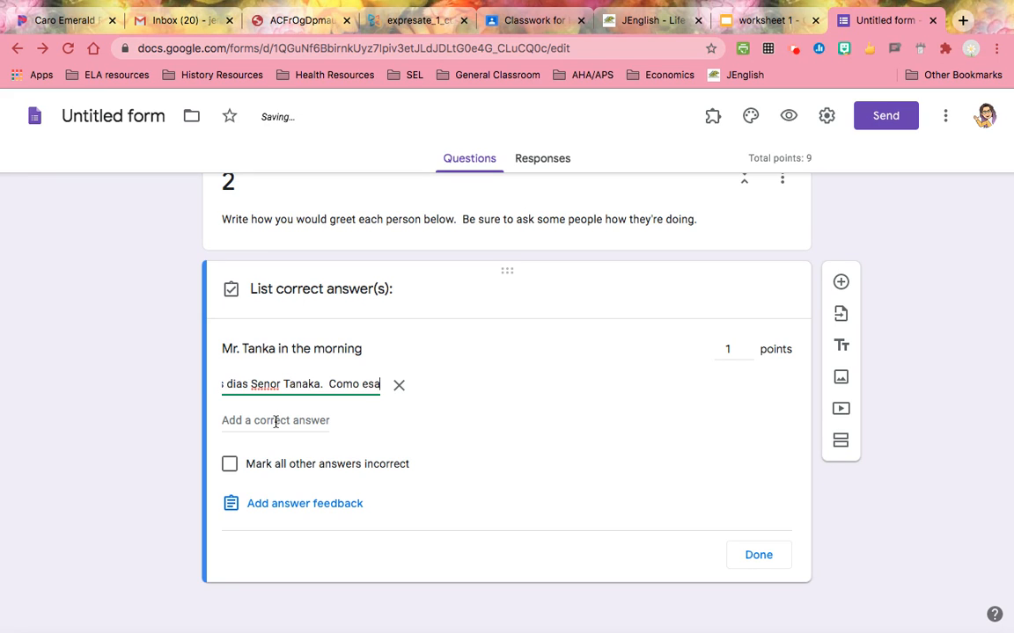
key(BackSpace)
text(tas usted)
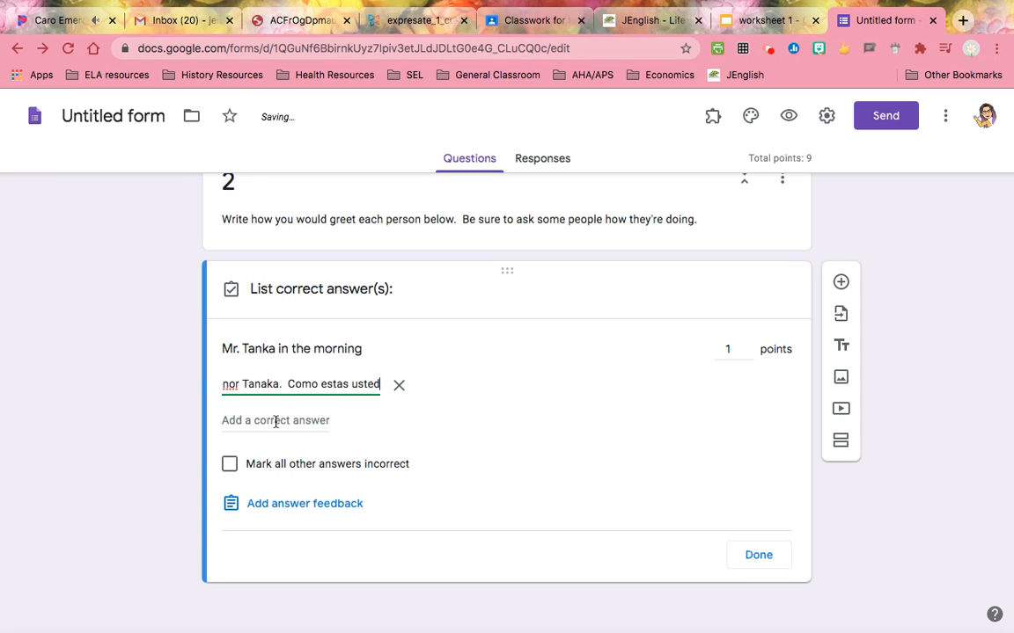
text(?)
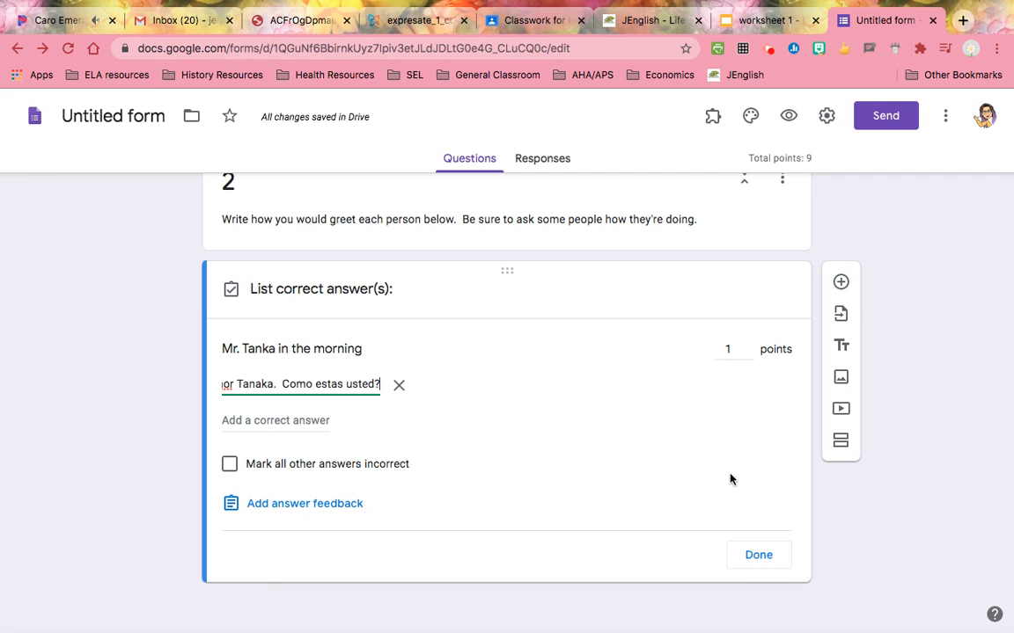
click(758, 555)
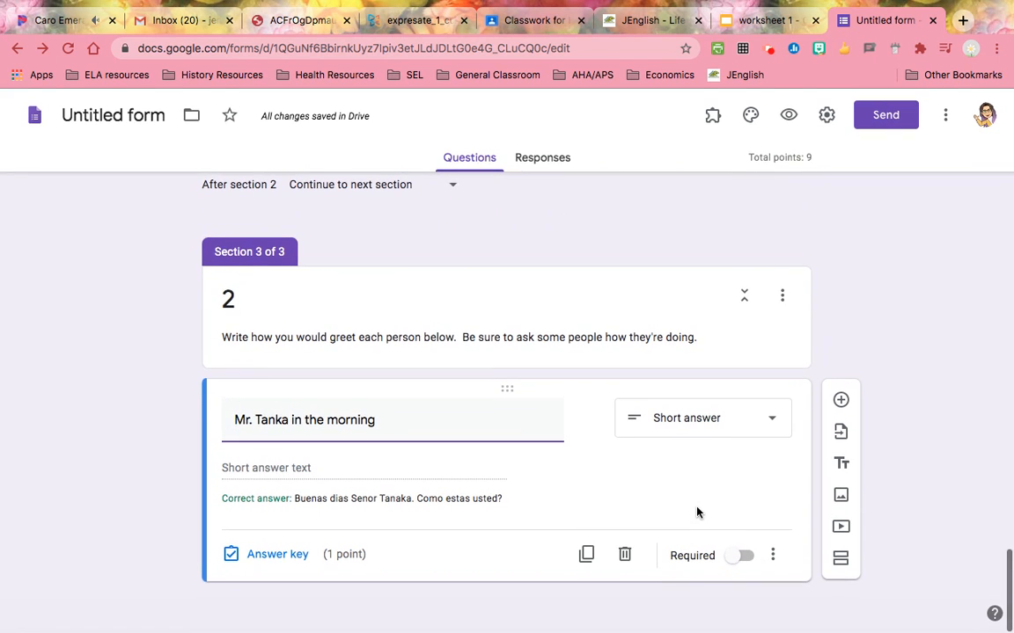
Add a required short-answer question titled "Your friend, at school" below the morning question
click(840, 400)
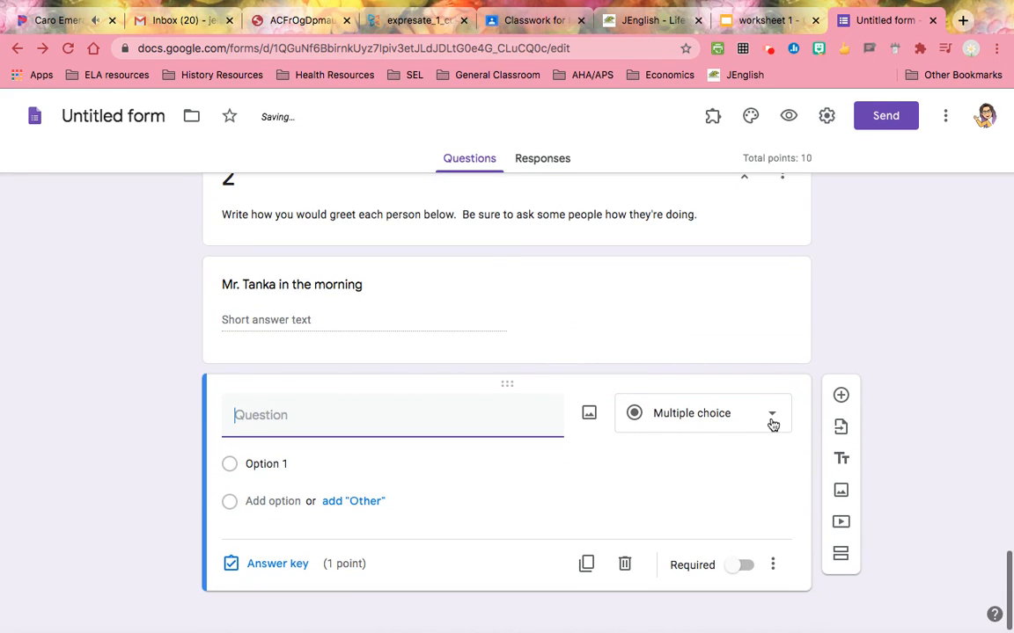
click(772, 425)
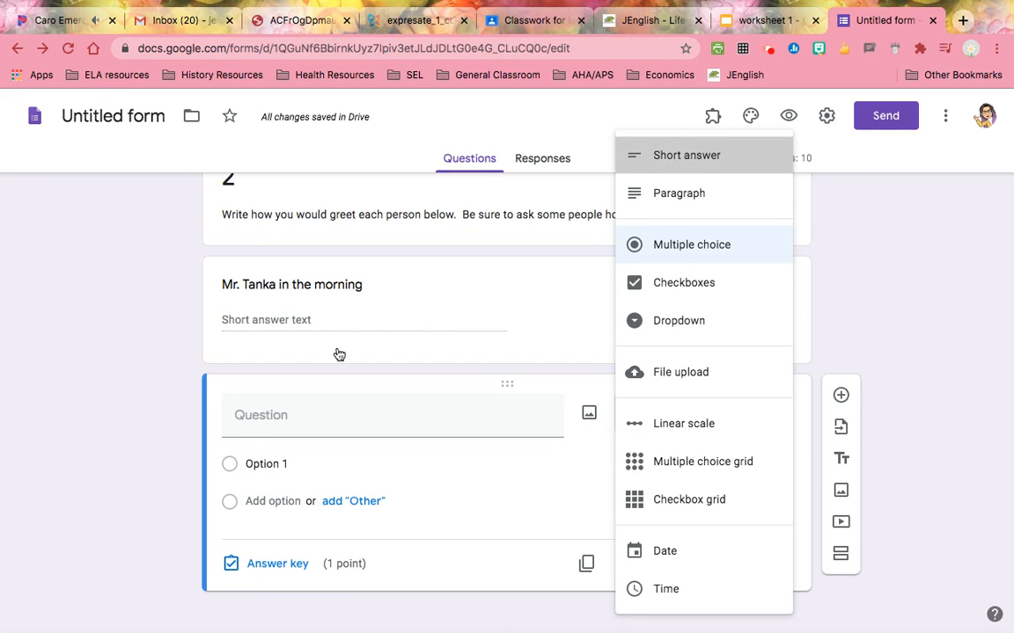
click(256, 432)
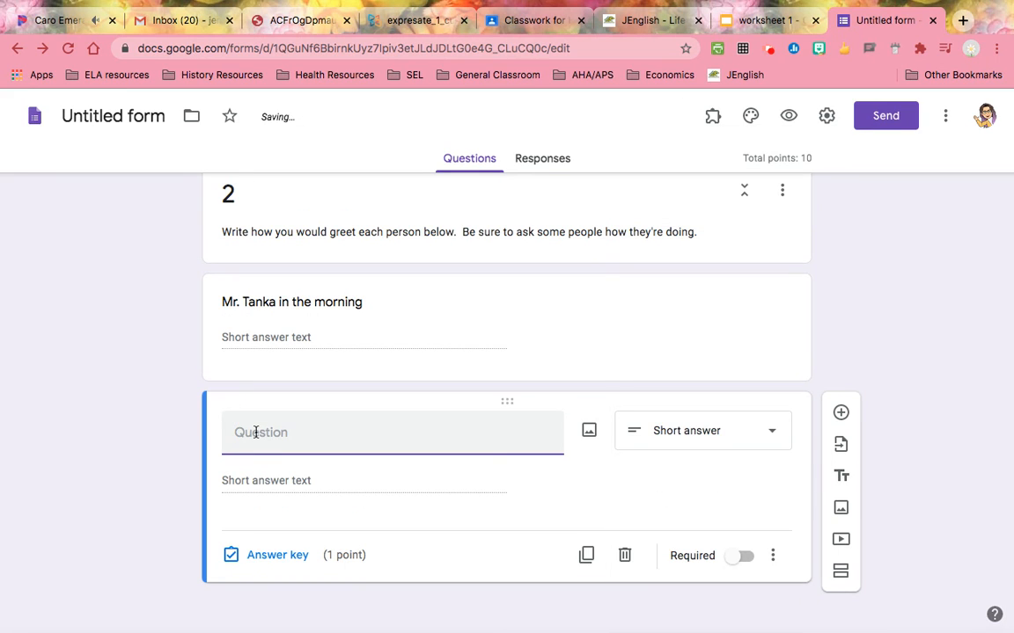
text(Your)
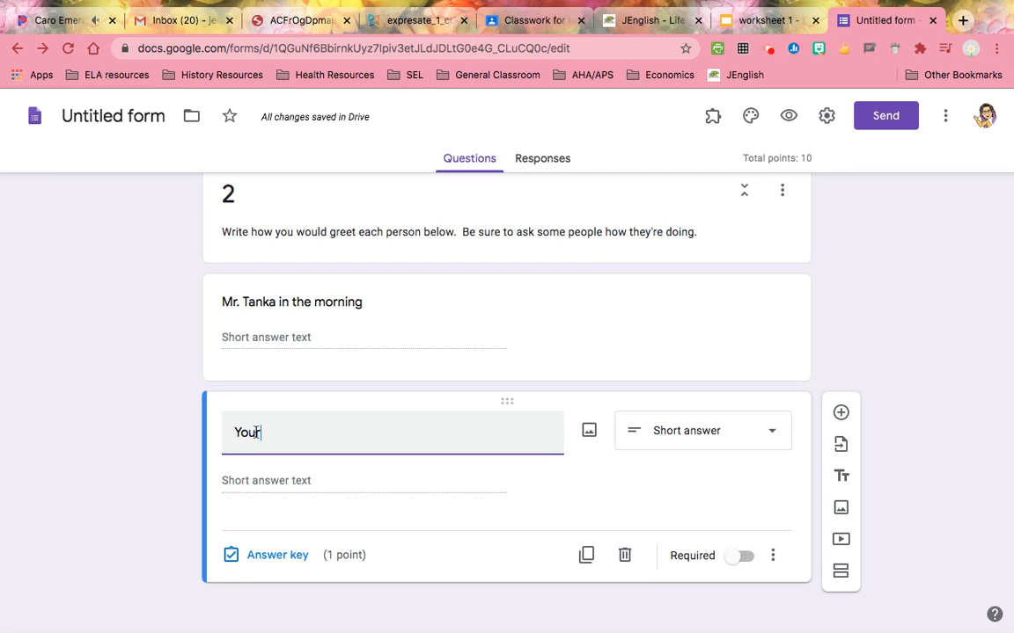
text( friend)
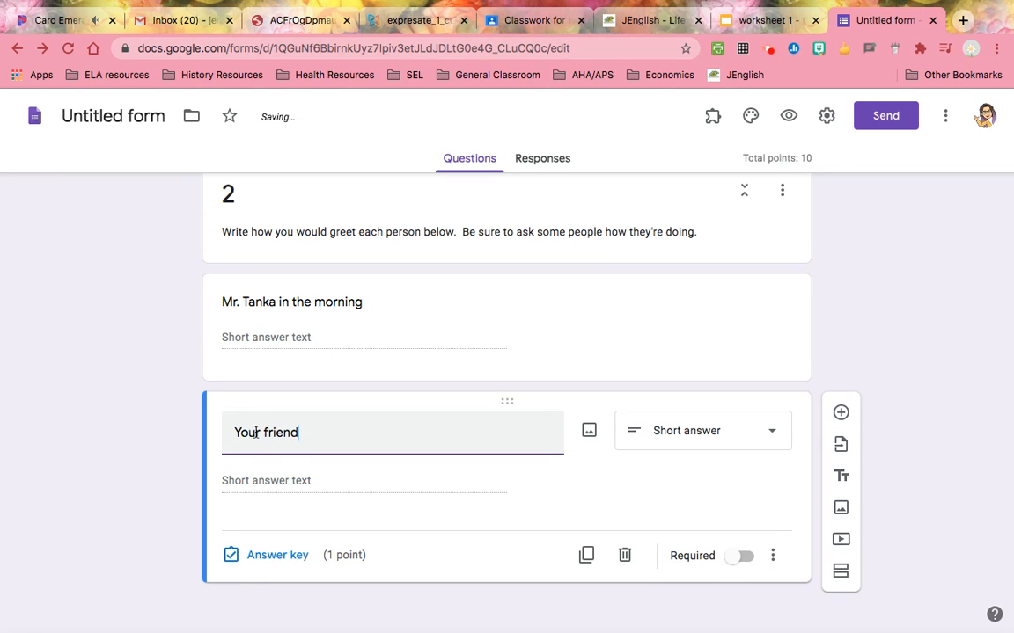
text(, at school)
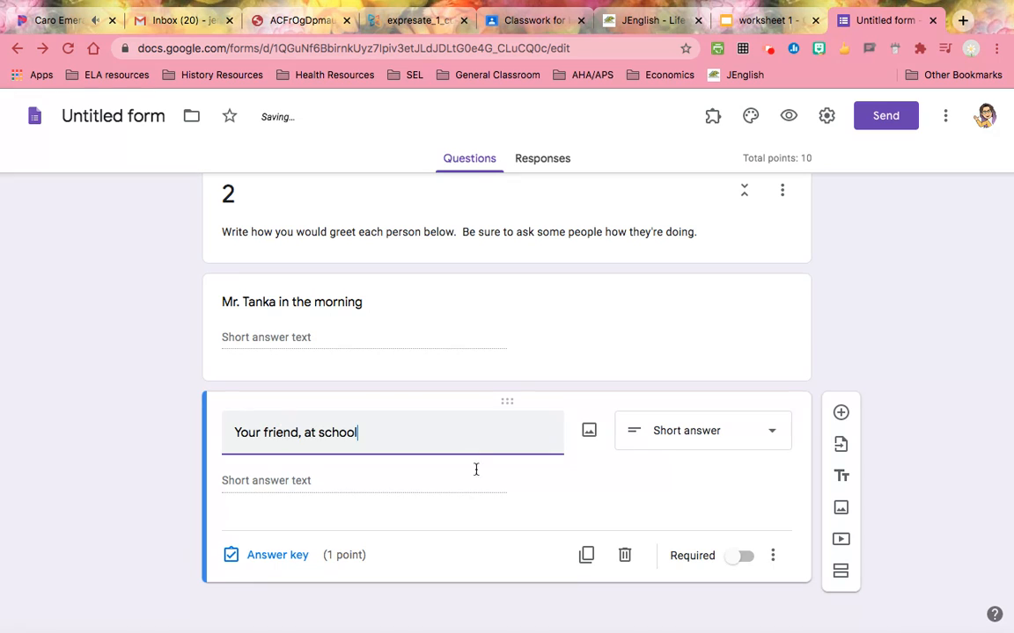
click(741, 557)
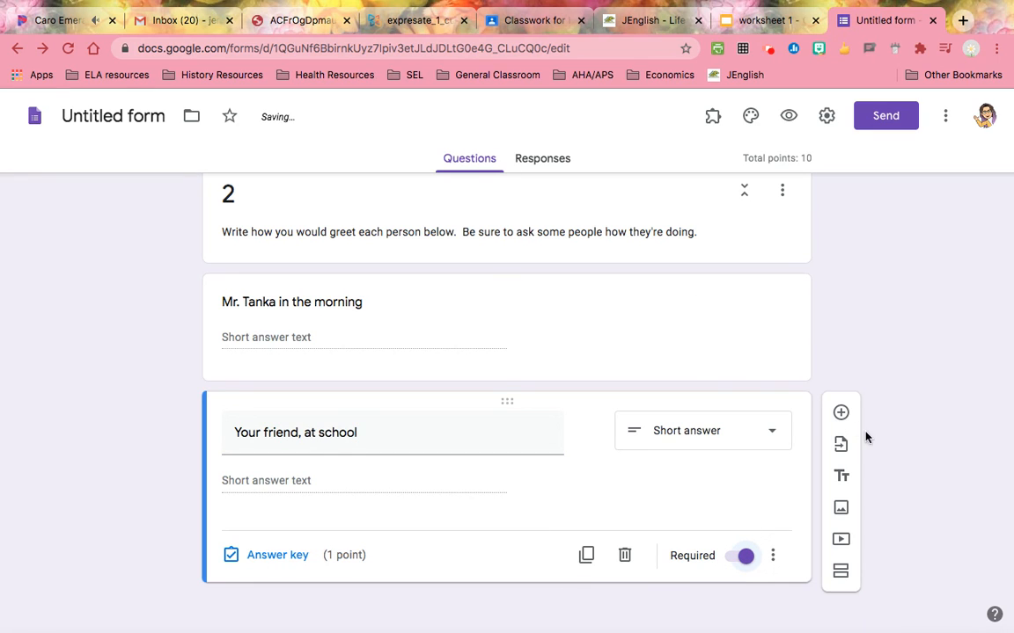
Make the "in the morning" greeting question required
click(701, 366)
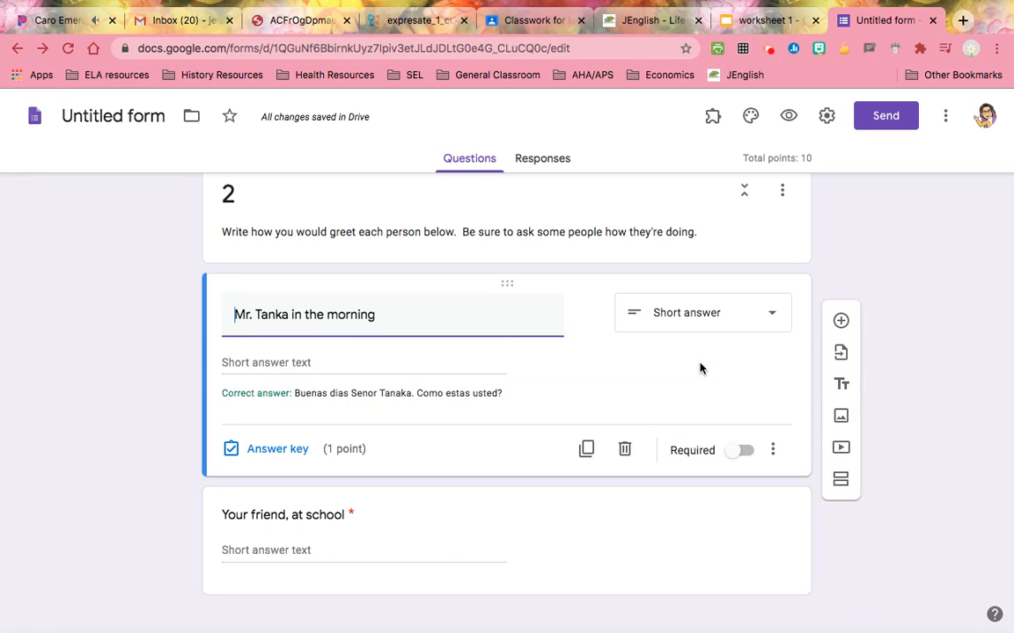
click(744, 451)
scroll(660, 506, down, 1)
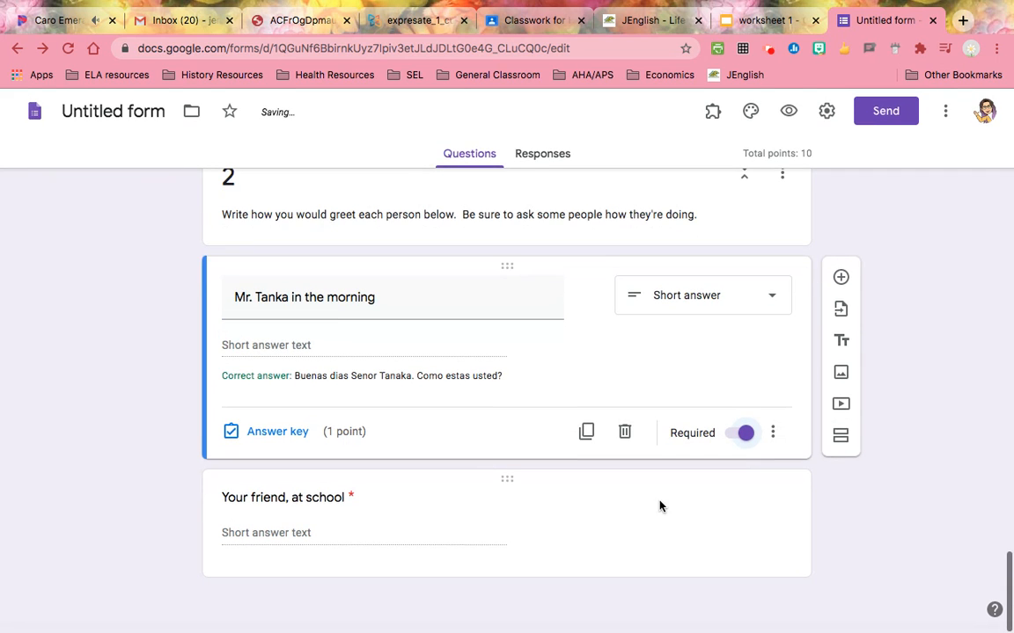
Add a blank question to section 2 and reorder so "Your friend, at school" comes directly before it
click(842, 282)
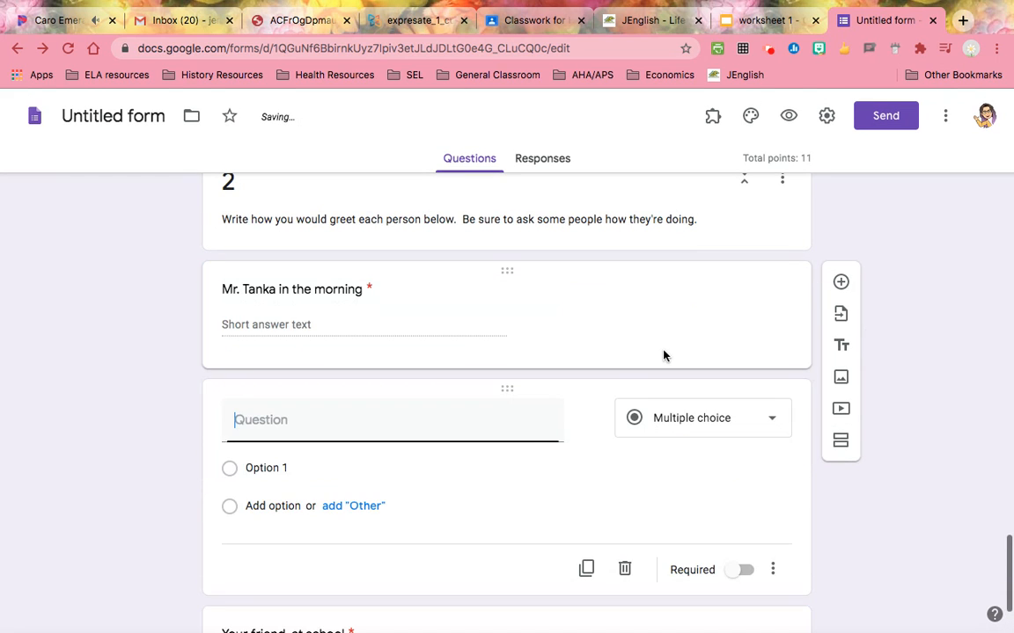
scroll(594, 401, down, 2)
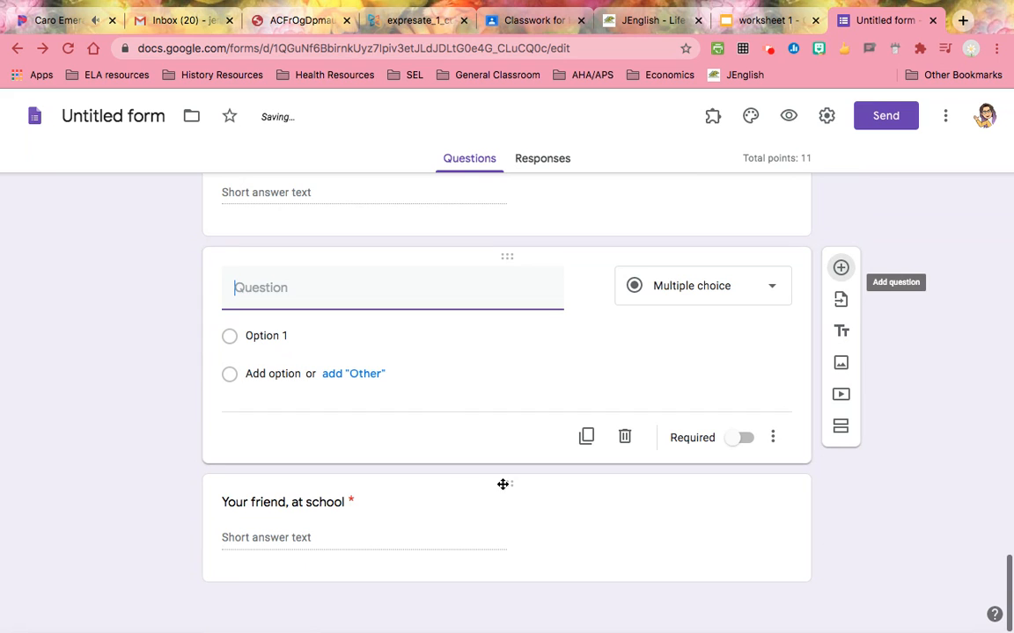
drag(506, 483, 514, 292)
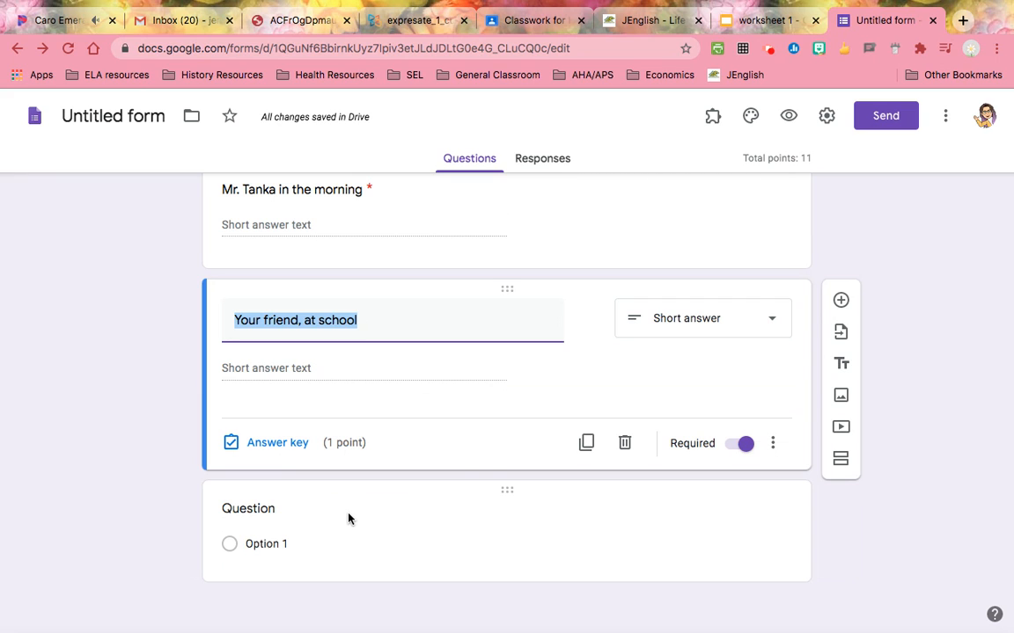
Turn the blank question into a required short-answer item for greeting the worksheet's named woman "in the afternoon"
click(274, 514)
click(268, 522)
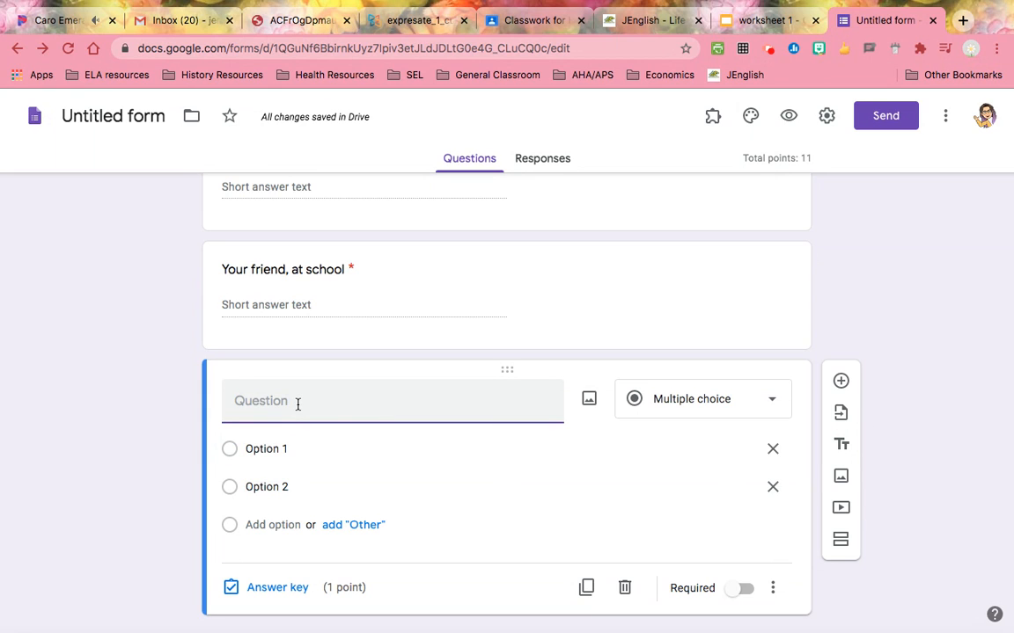
text(Mrs. Wilson, in the afternoon)
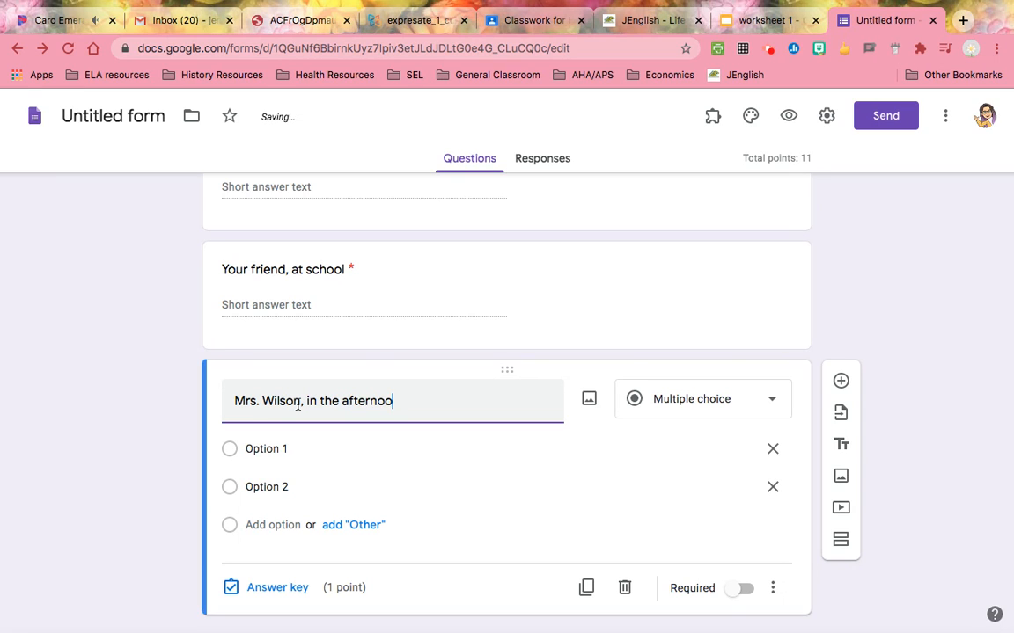
click(773, 401)
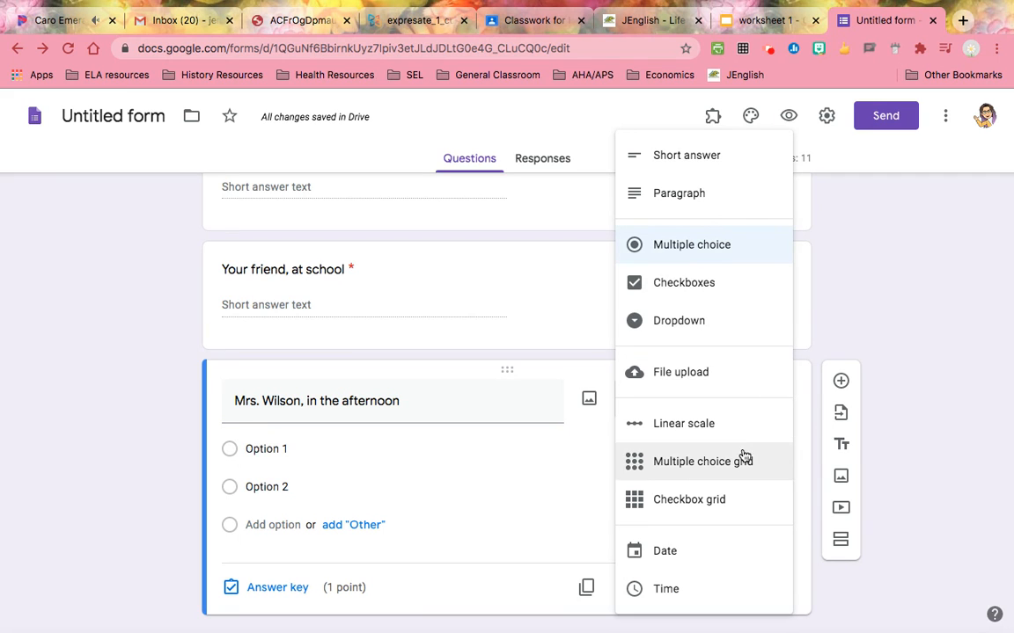
click(709, 156)
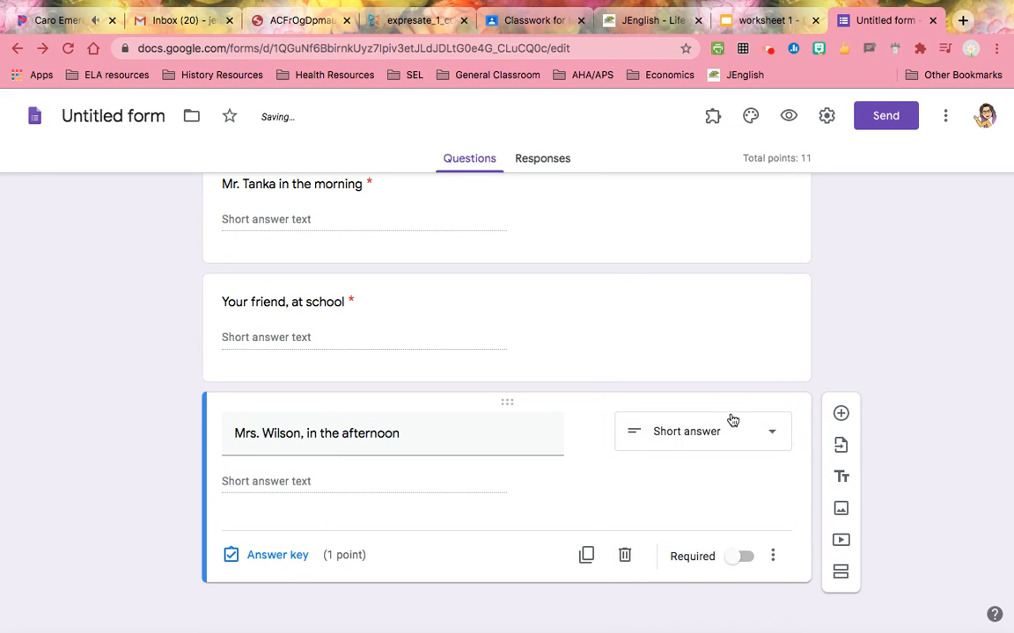
click(752, 561)
Add a short-answer question with the next woman's title and surname followed by "the the evening"
click(841, 414)
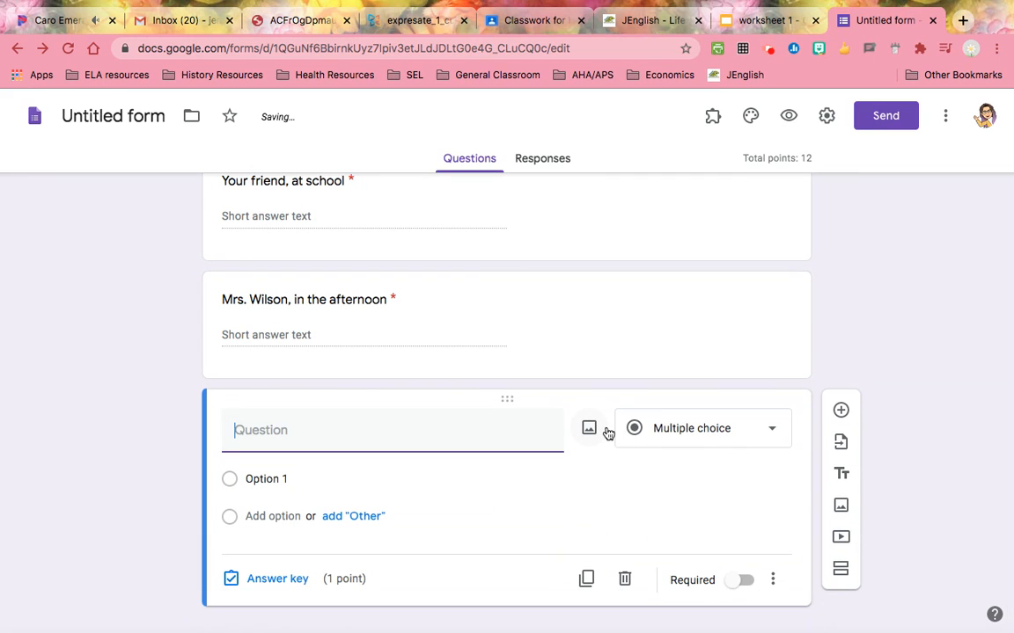
text(Mrs. Garc)
key(BackSpace)
text(cia, the )
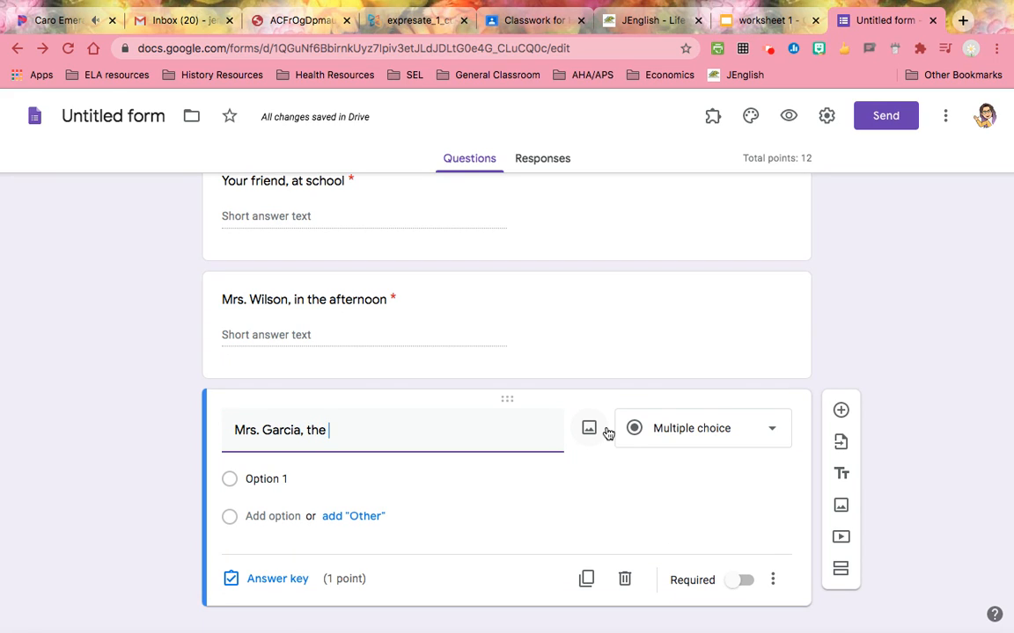
text(the evening)
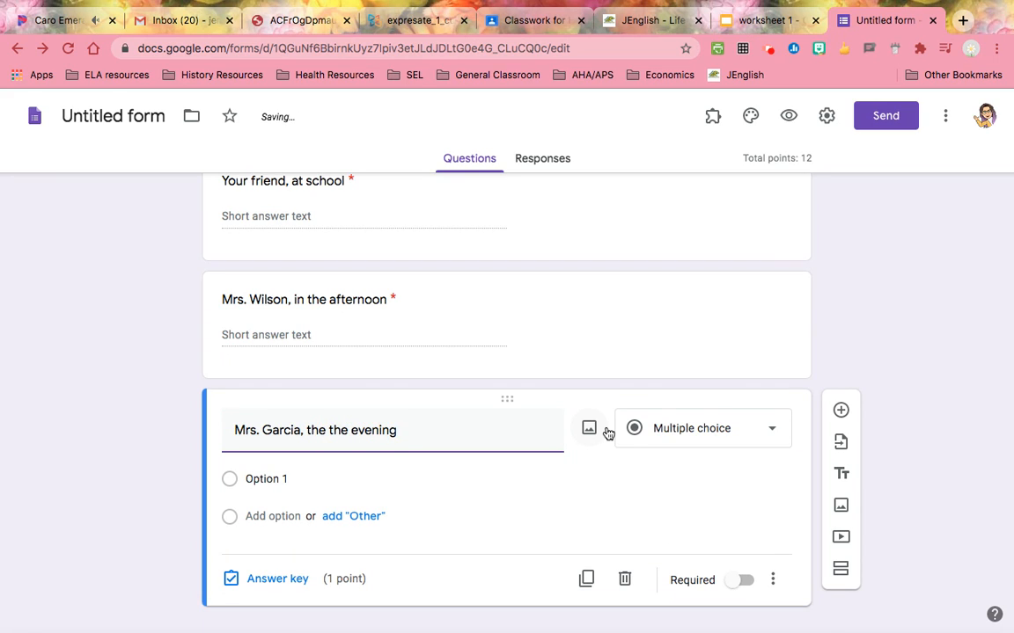
click(771, 430)
click(717, 163)
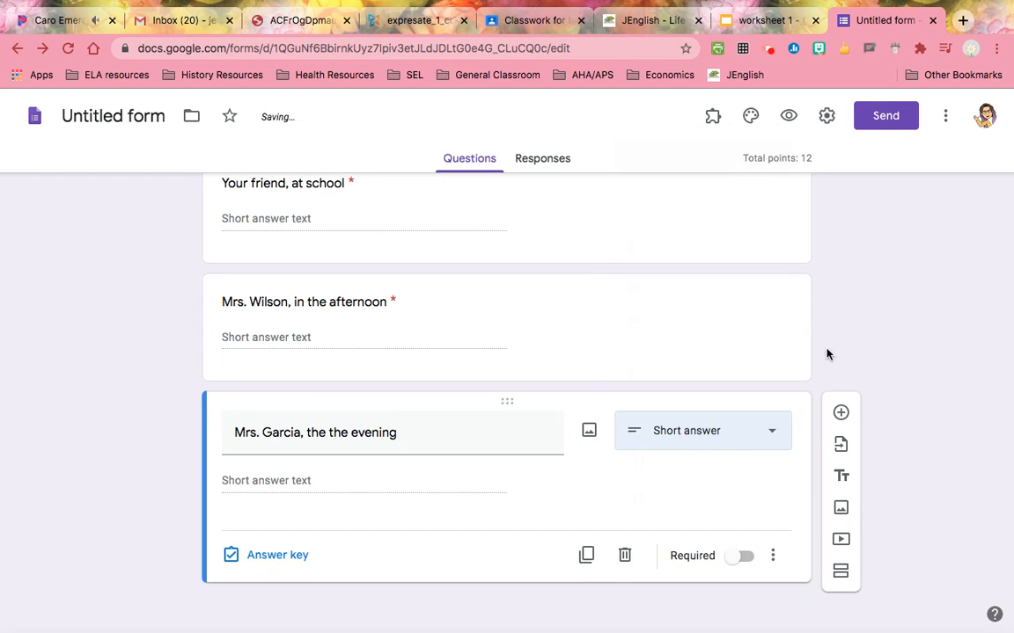
Add a short-answer question about greeting the next named man "before noon", and insert a new section after it
click(840, 413)
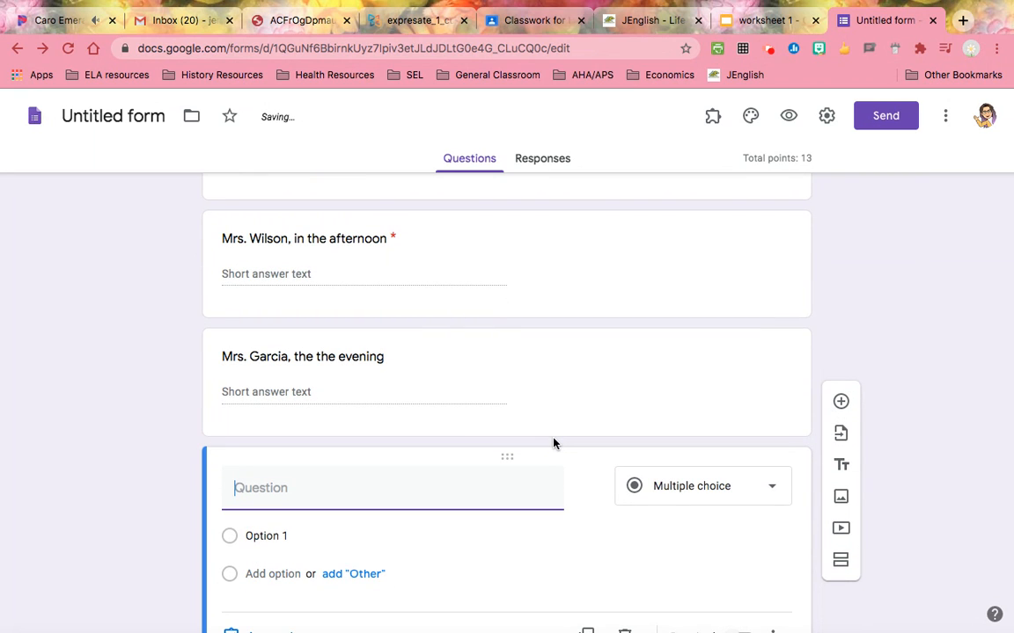
text(Mr. Acero)
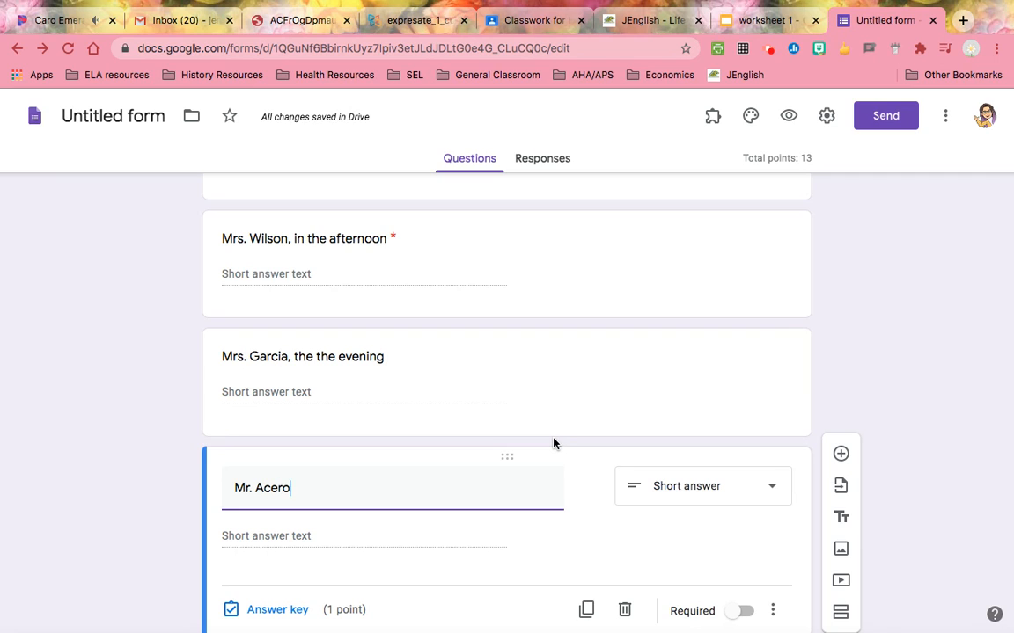
text(, before noon)
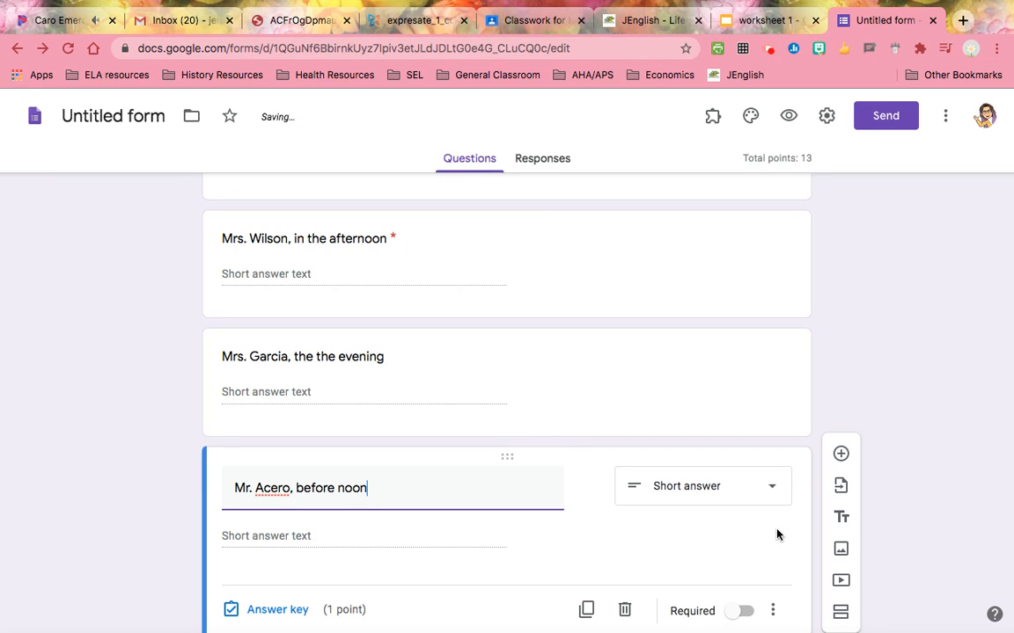
scroll(694, 523, down, 1)
scroll(695, 524, down, 1)
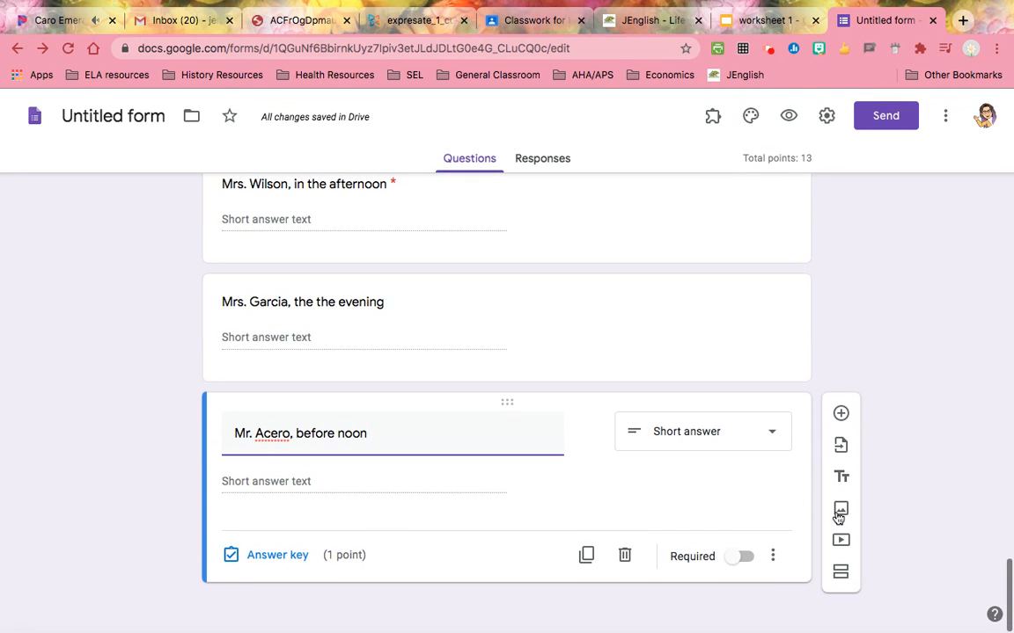
click(841, 572)
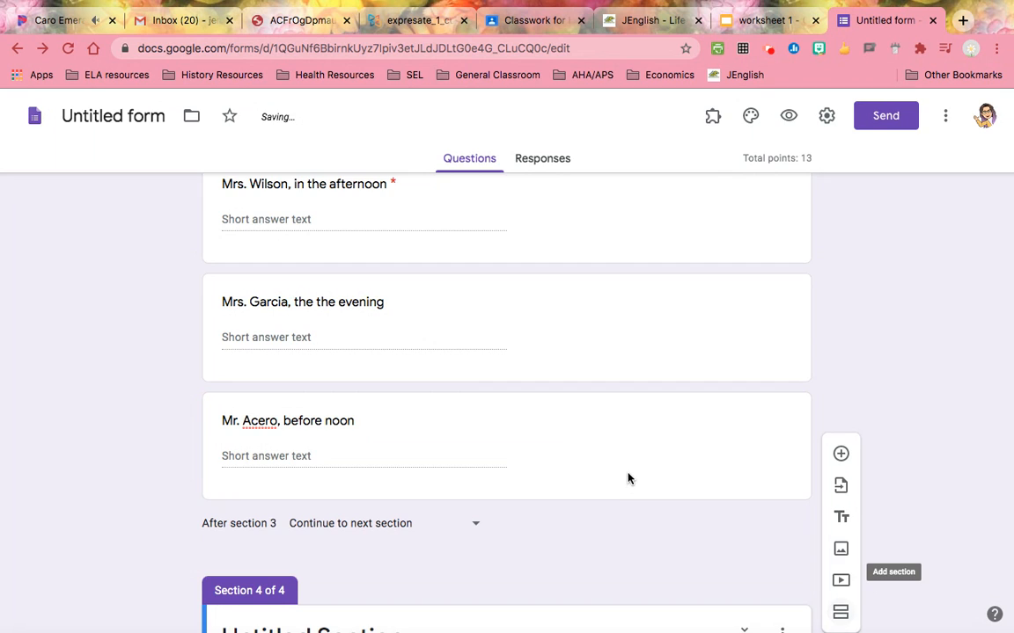
Describe section 4 as "Look at the illustrations. Then provide an appropriate response to tell how each person is feeling, following the modelo."
click(330, 550)
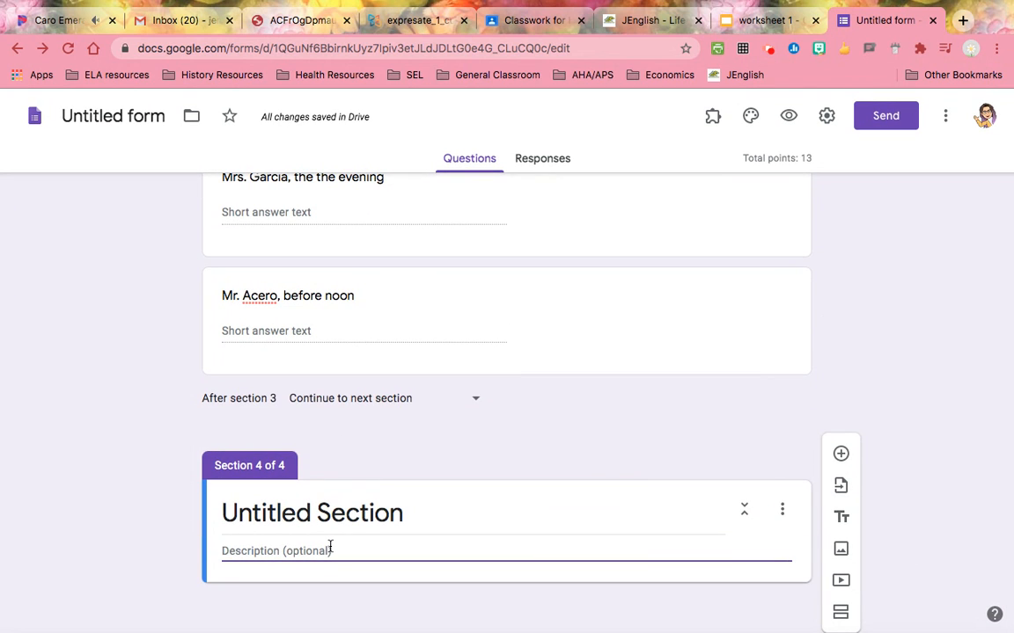
text(Look at the )
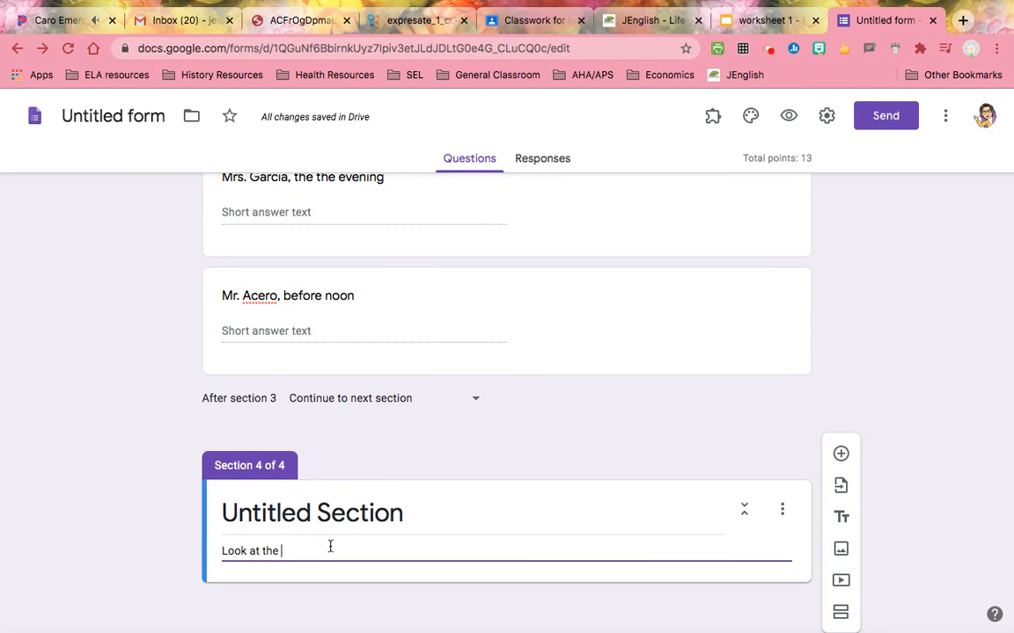
text(illustrations. Then provide an a)
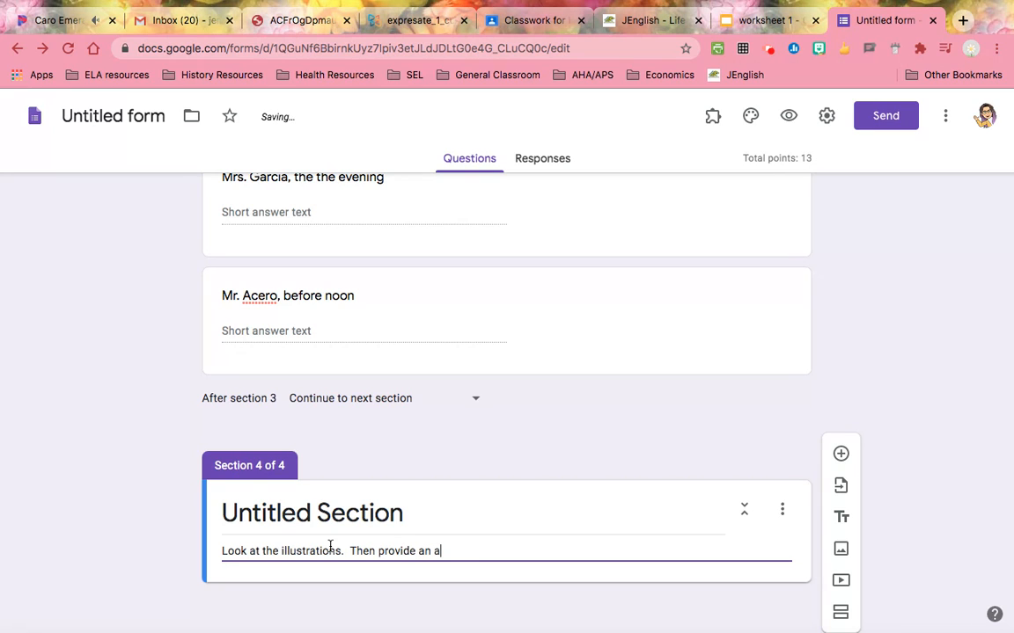
text(ppropriate respons)
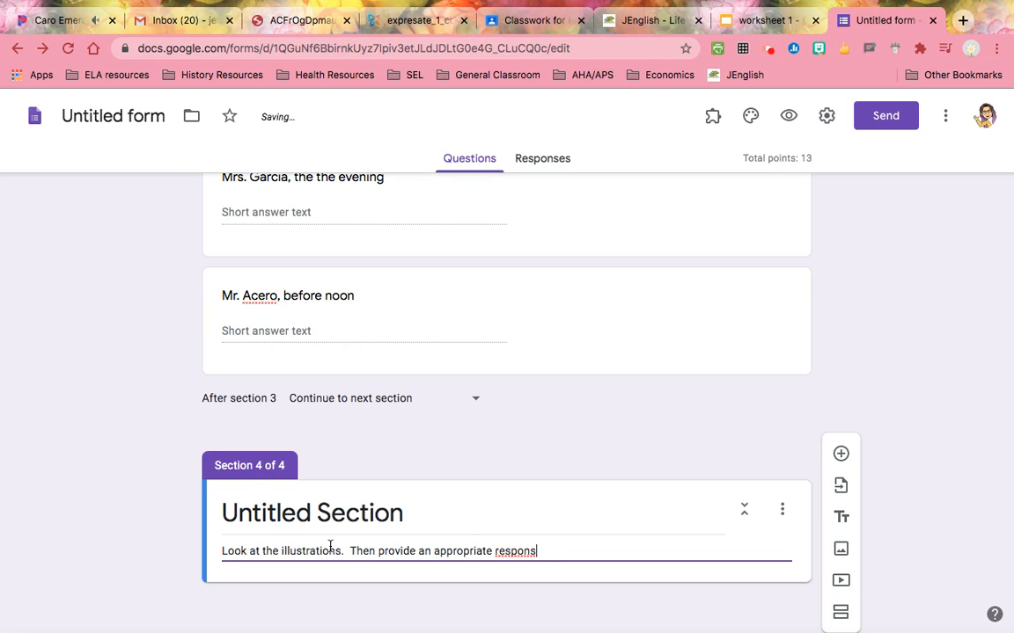
text(e to tell)
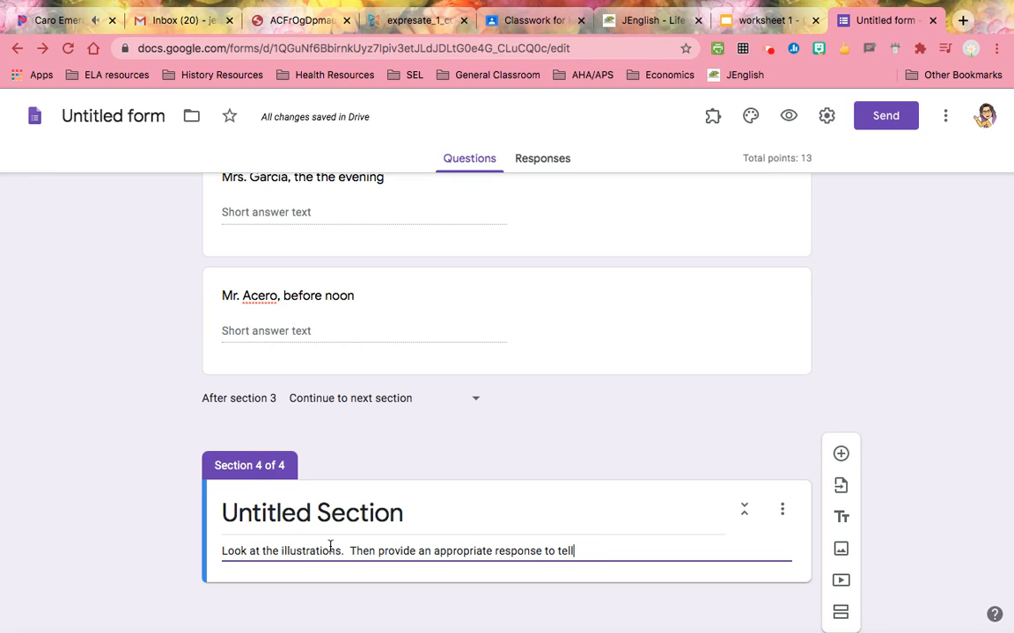
text( how each person is feeling.)
text( foloow)
key(BackSpace)
key(BackSpace)
key(BackSpace)
text(lowing the )
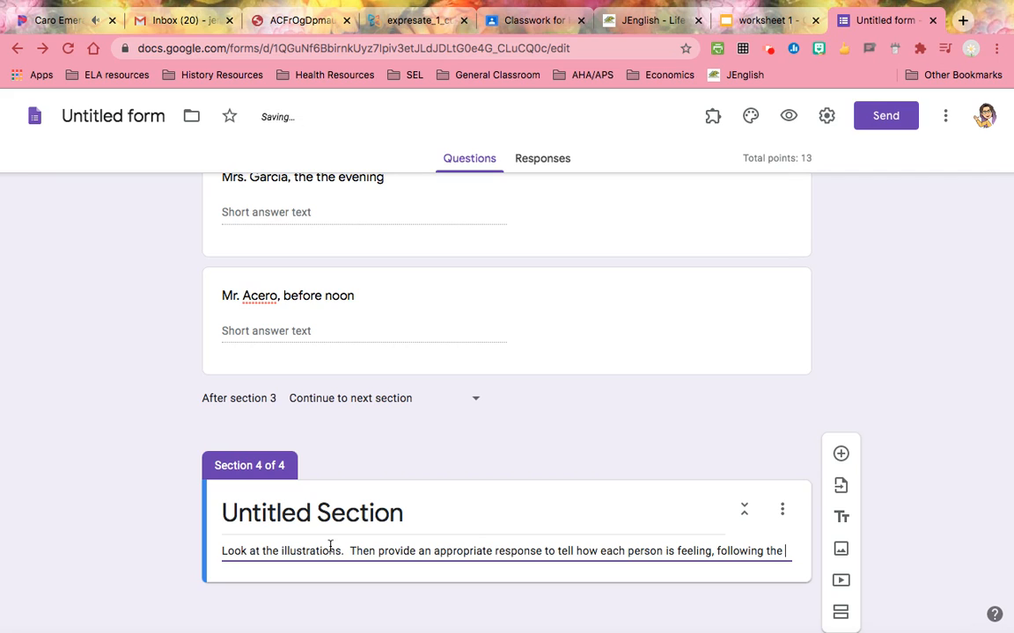
text(model)
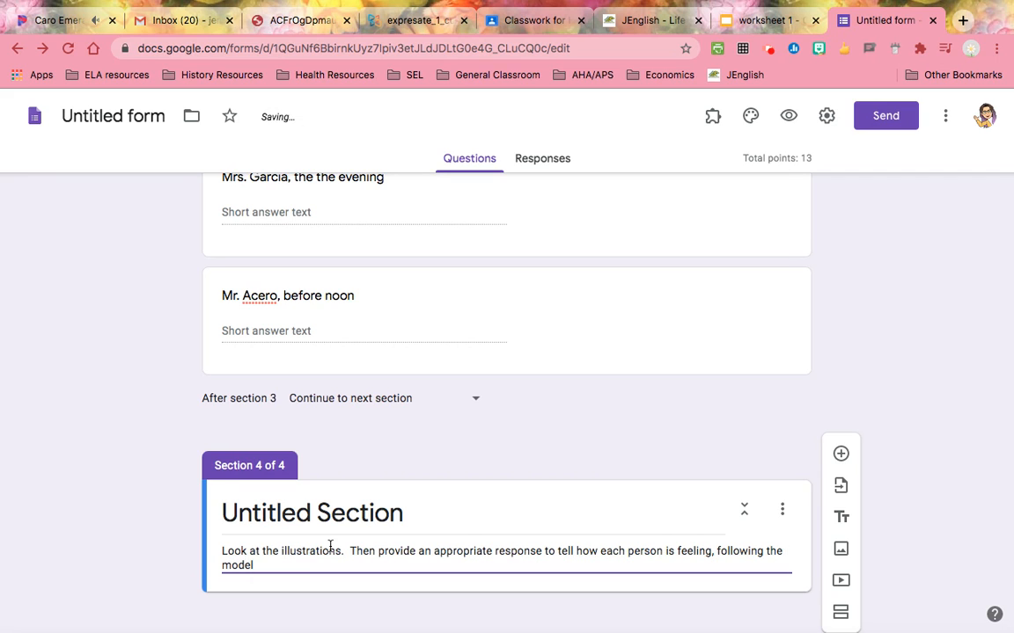
text(o.)
scroll(330, 545, down, 1)
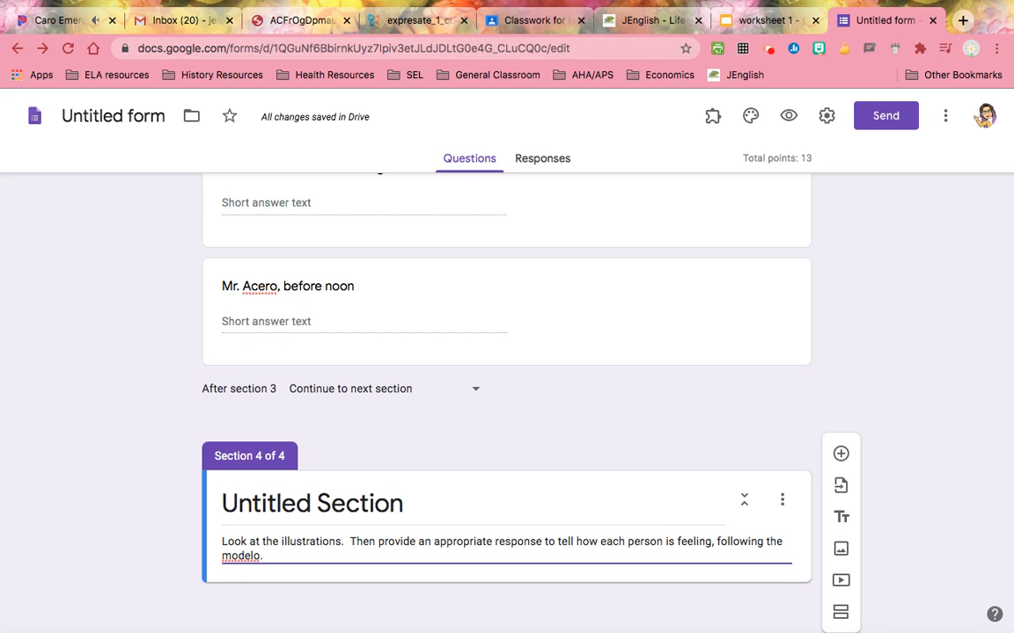
Insert the desktop image "Screen Shot 2020-08-26 at 8.03.56 AM" below the section 4 description
key(super+Tab)
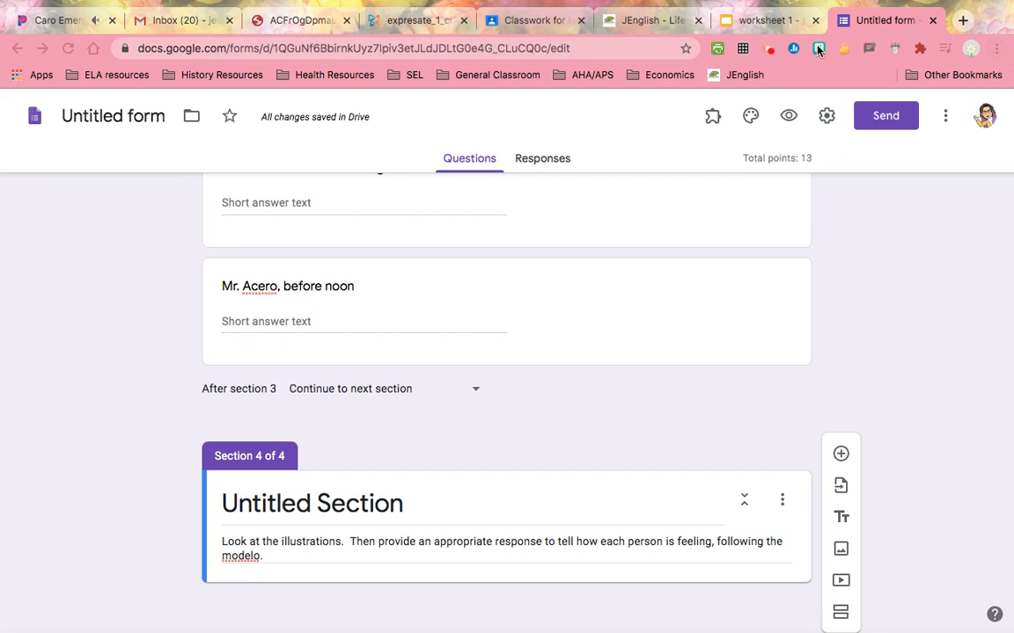
click(69, 223)
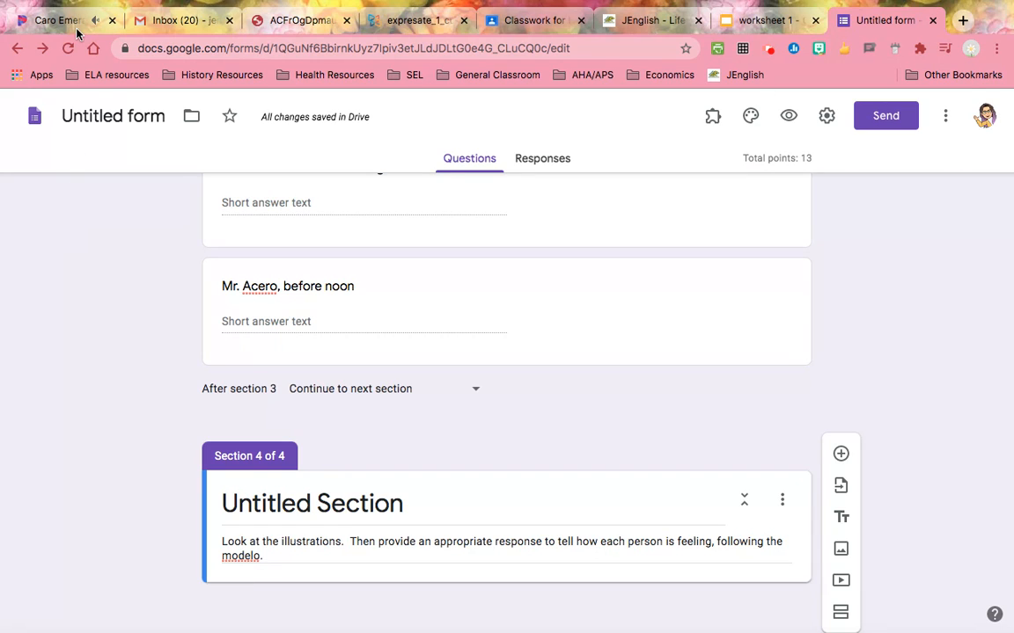
scroll(400, 352, down, 1)
click(841, 551)
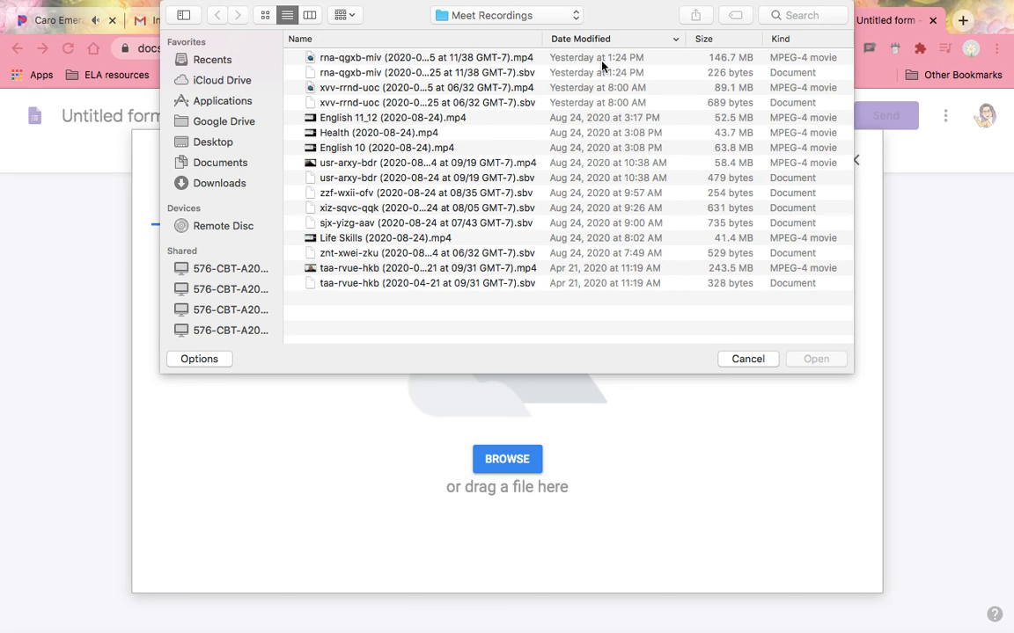
click(210, 144)
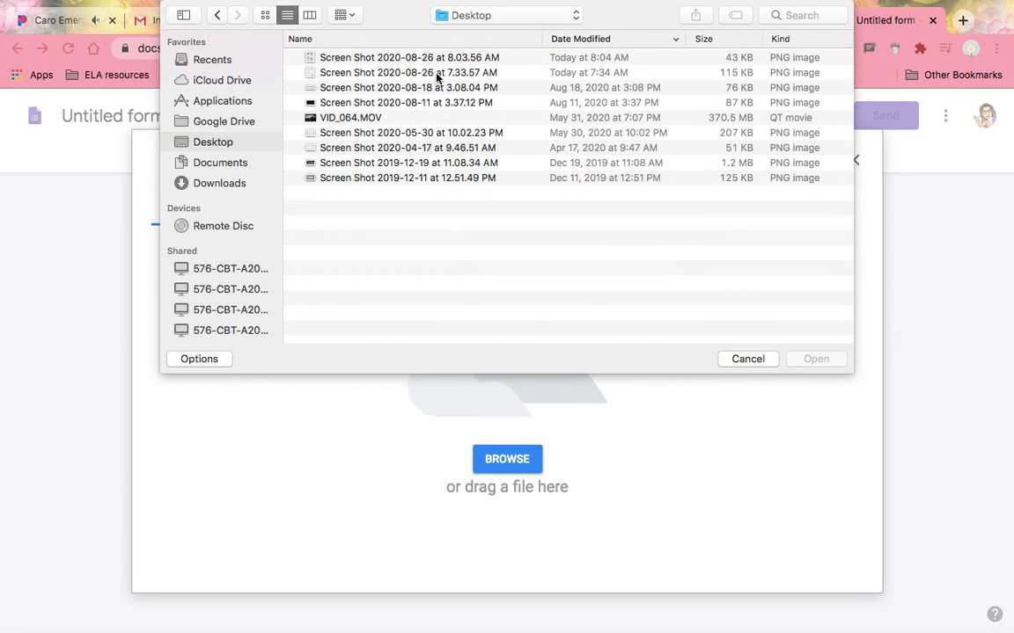
click(434, 59)
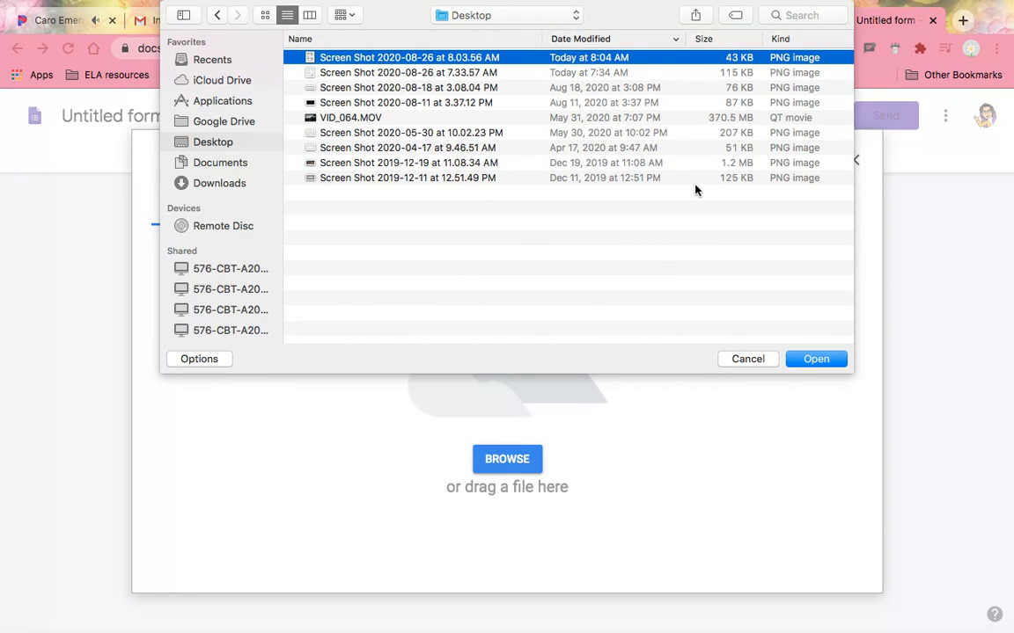
click(818, 360)
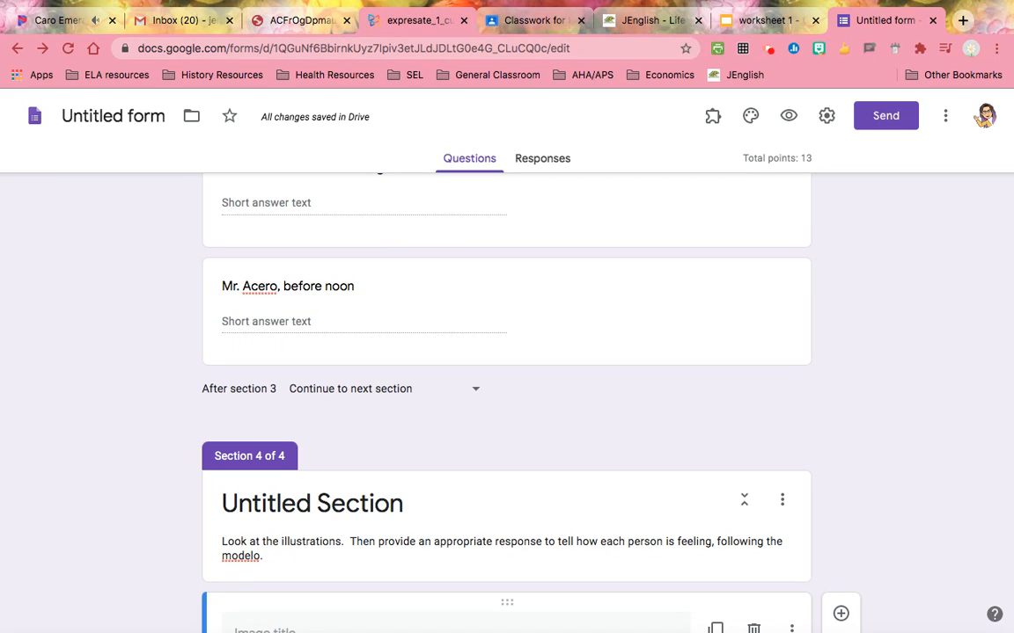
Check exercise 3 in the scanned worksheet PDF, return to the form's picture, and remove the worksheet tab from the browser window
drag(837, 632, 841, 32)
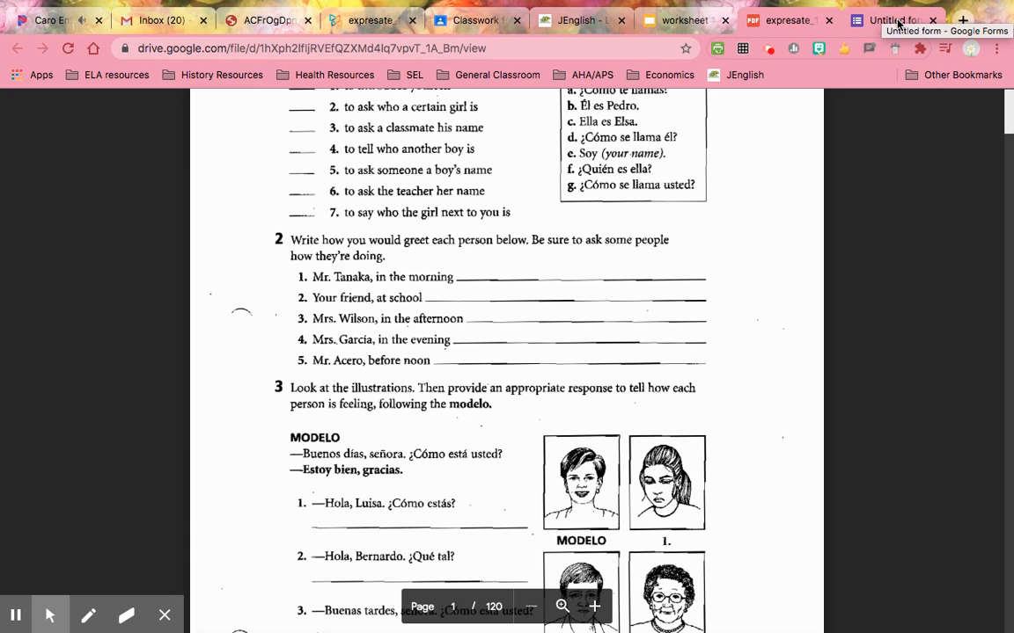
click(898, 24)
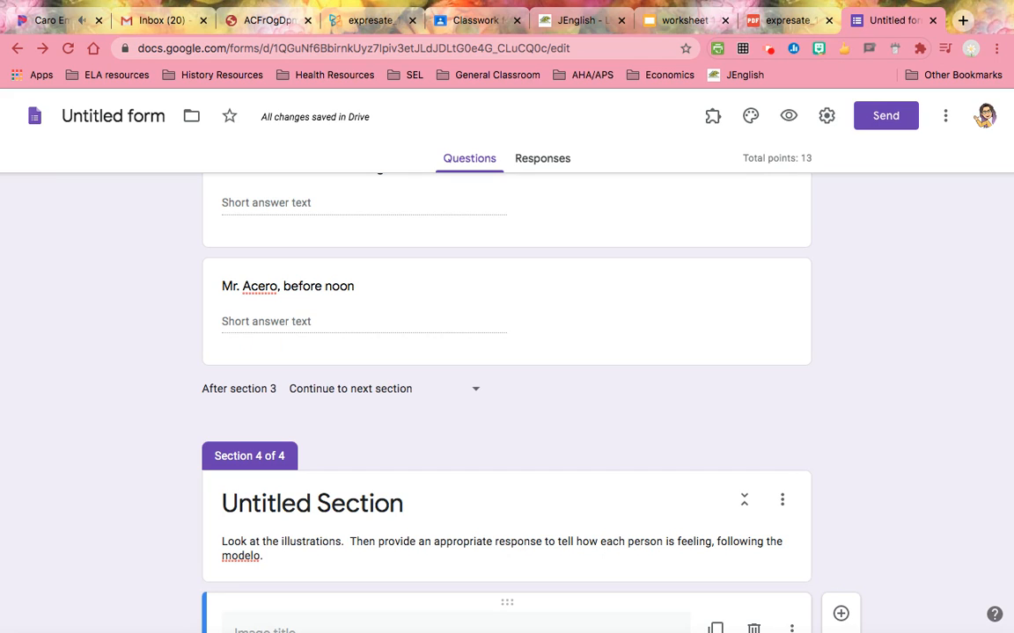
key(super+Tab)
scroll(825, 508, down, 4)
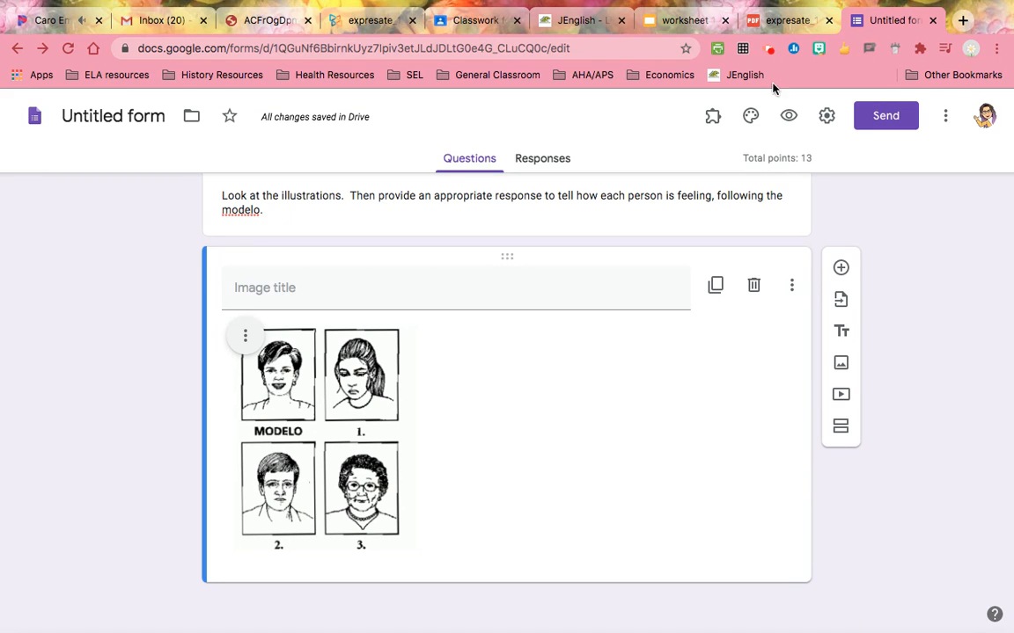
click(781, 20)
key(ctrl+w)
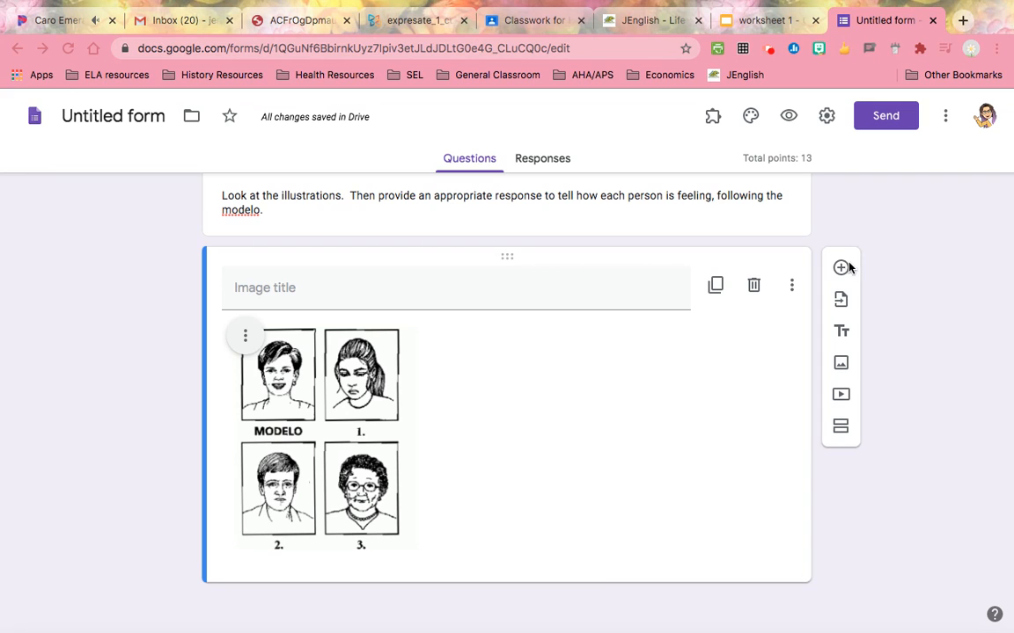
Add a title and description block below the illustrations and title it "Modelo"
click(842, 334)
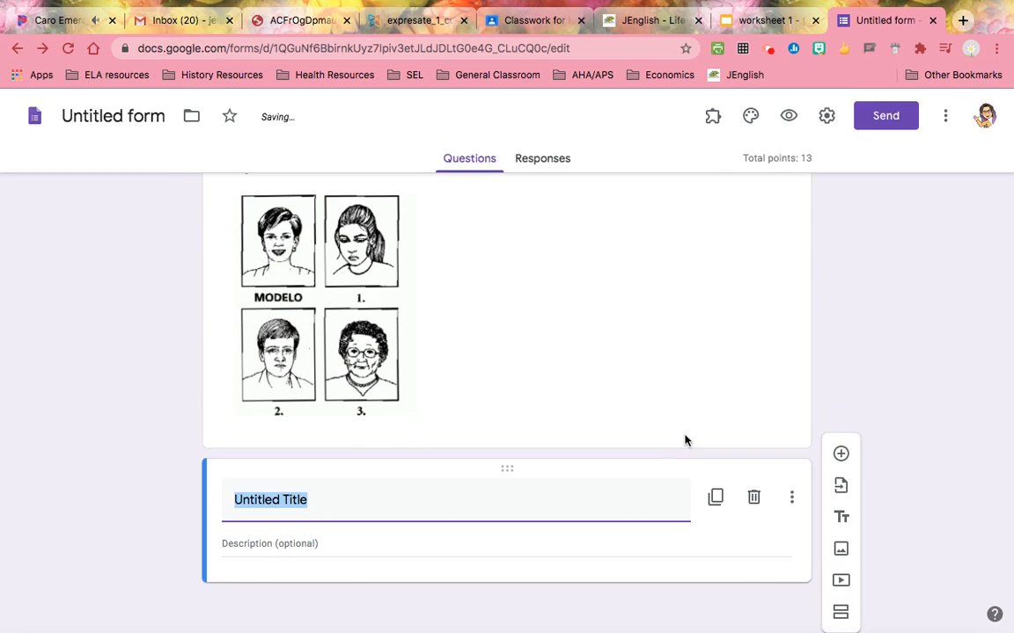
text(Mo)
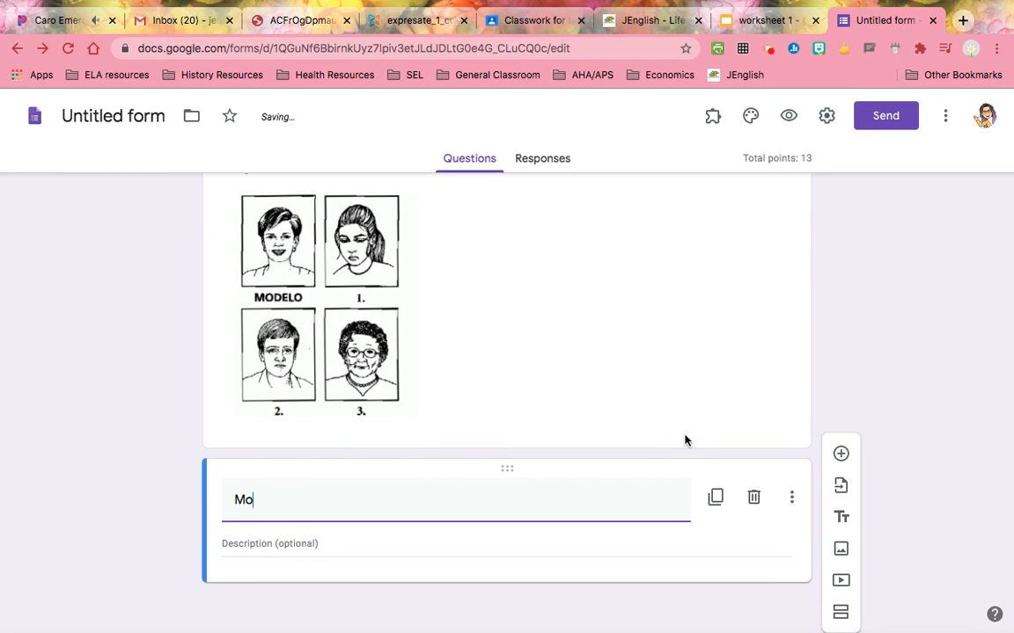
text(delo)
Fill the Modelo description with the two-line dialogue "- Buenos dias senora, Como esta usted?" and "-Estoy bien, gracias"
click(349, 539)
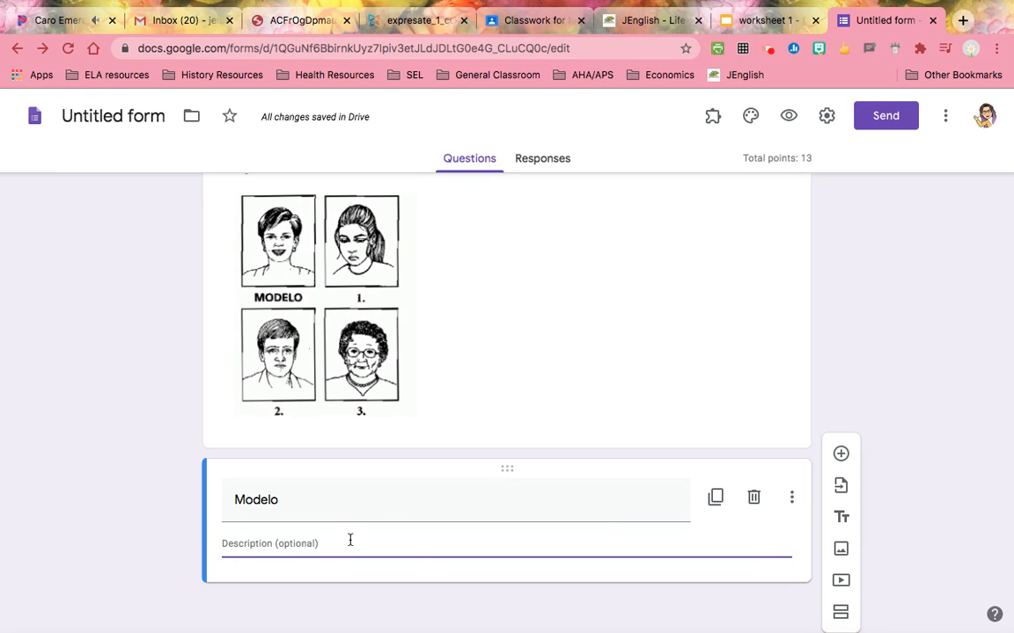
text(-)
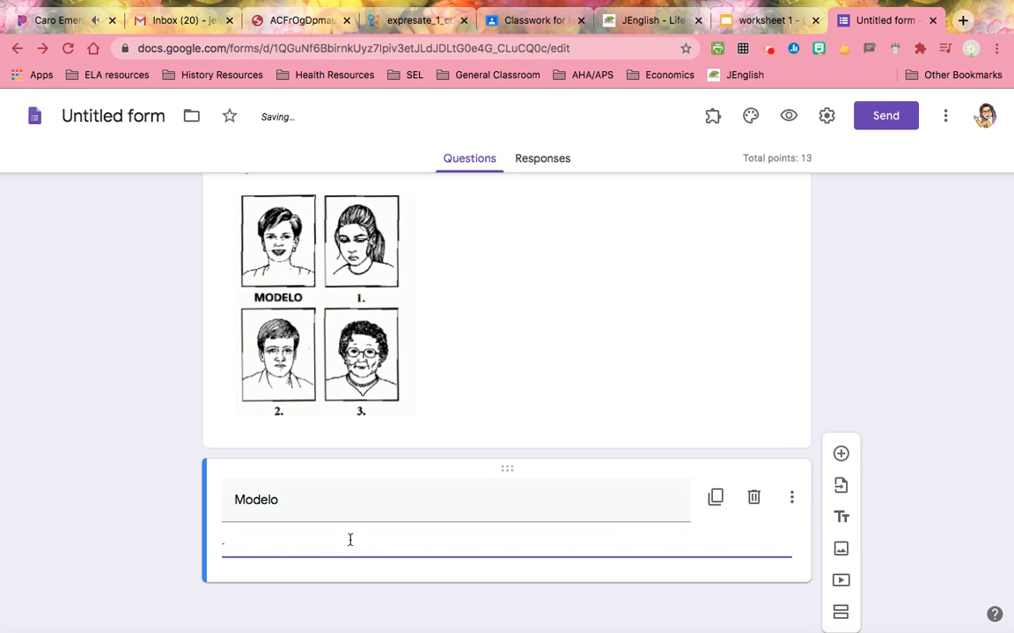
text( Buenos dias senora, coma)
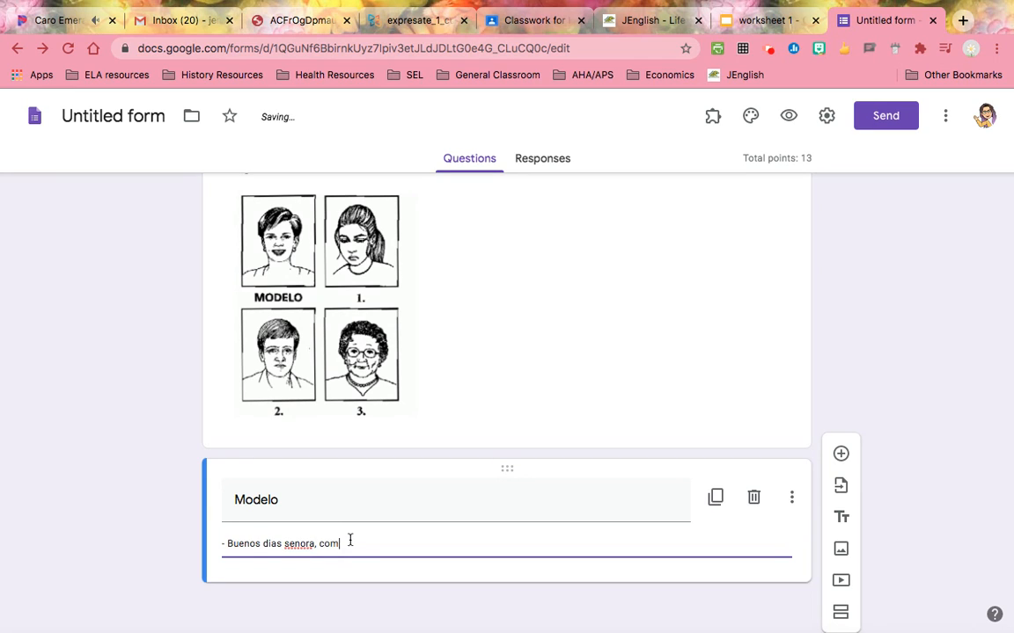
key(BackSpace)
key(BackSpace)
key(BackSpace)
text(Como esta usted?)
key(Return)
text(-E)
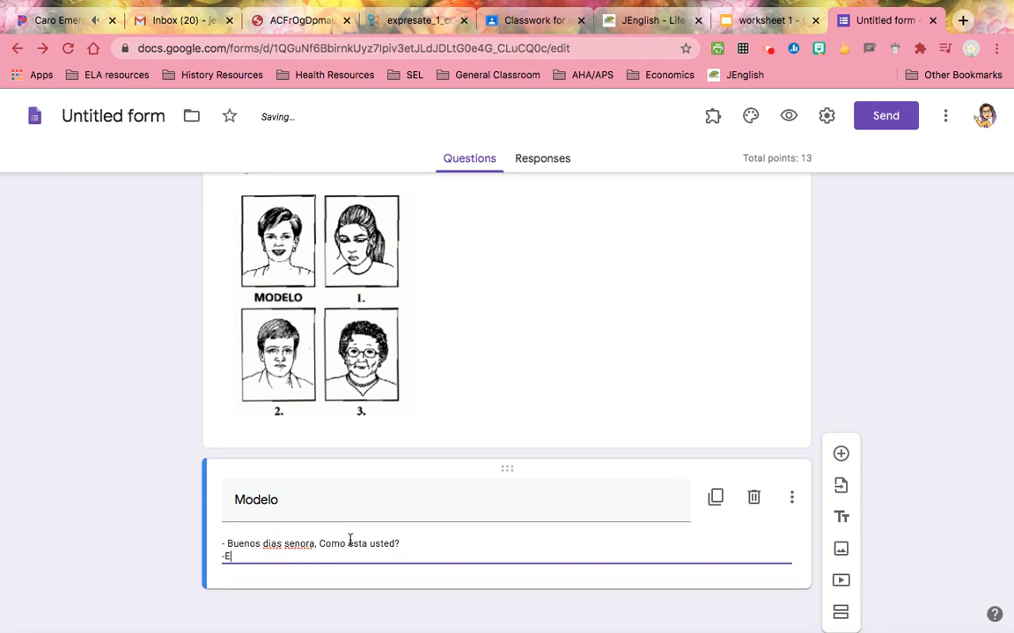
text(stoy bien, gracias)
scroll(423, 361, down, 1)
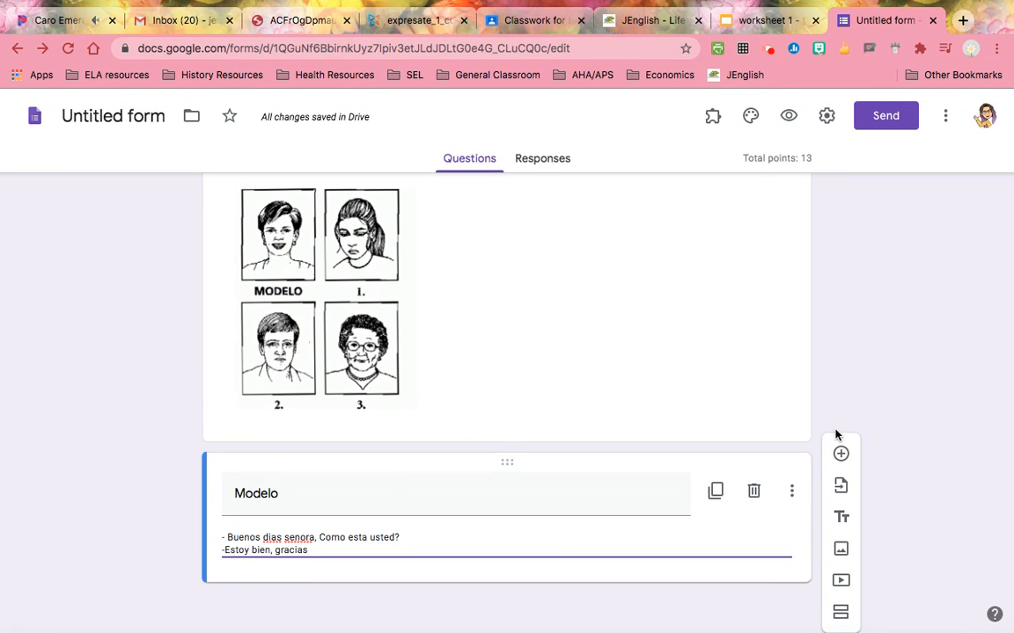
Add a short-answer question below Modelo that greets the first illustrated person by name with "-Hola" and asks "Como estas?"
click(842, 455)
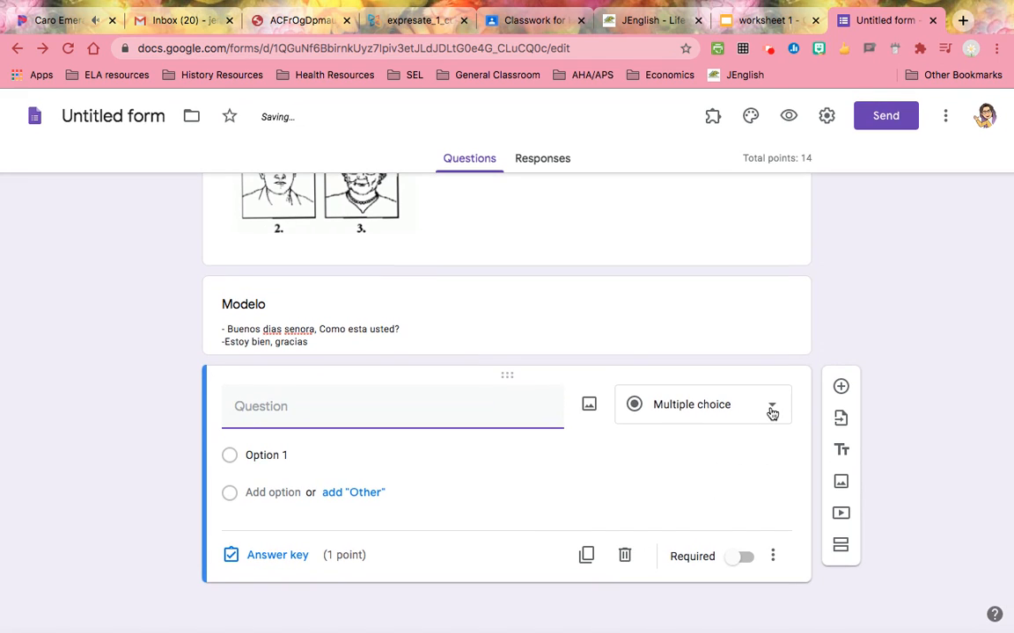
click(771, 411)
click(692, 163)
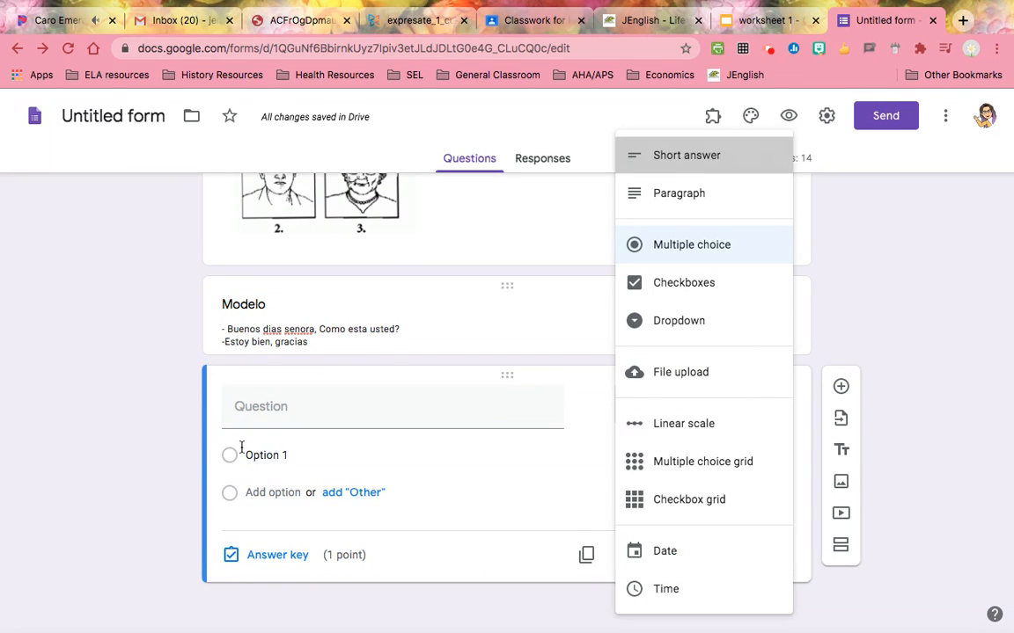
click(256, 437)
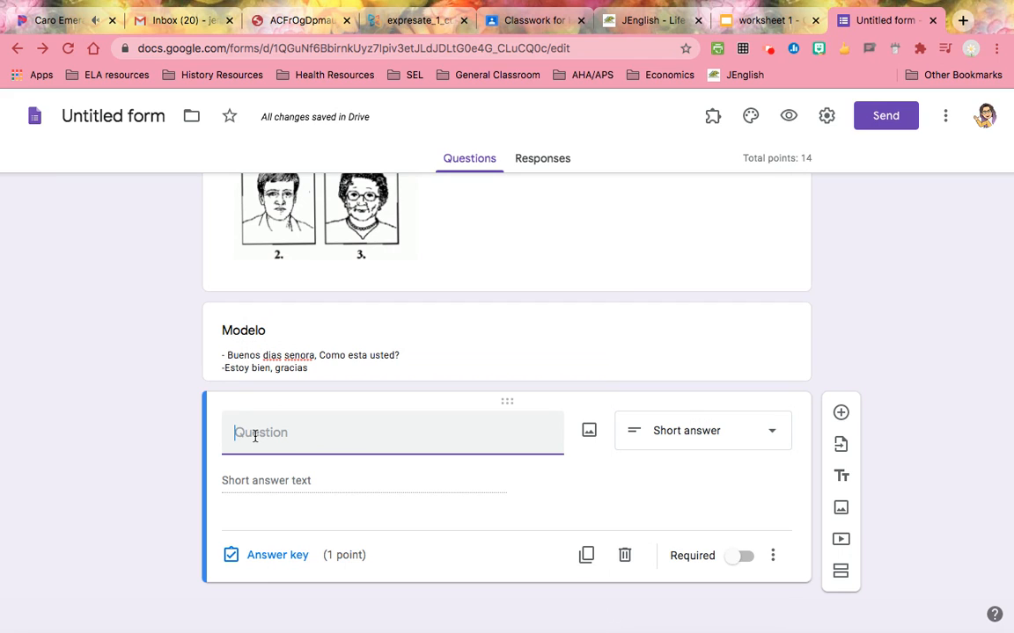
text(-)
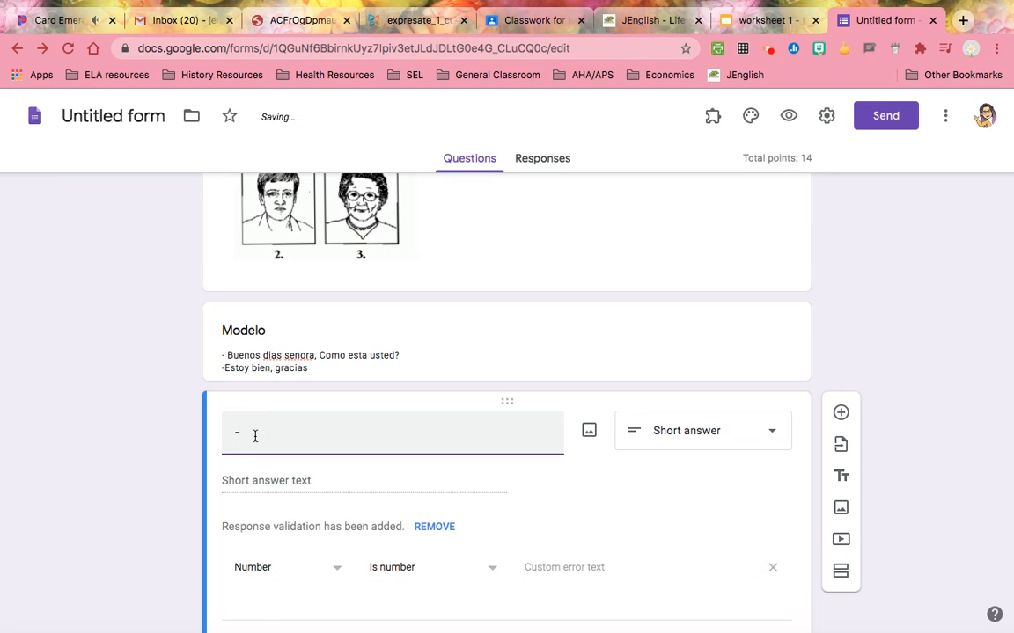
text(Hola )
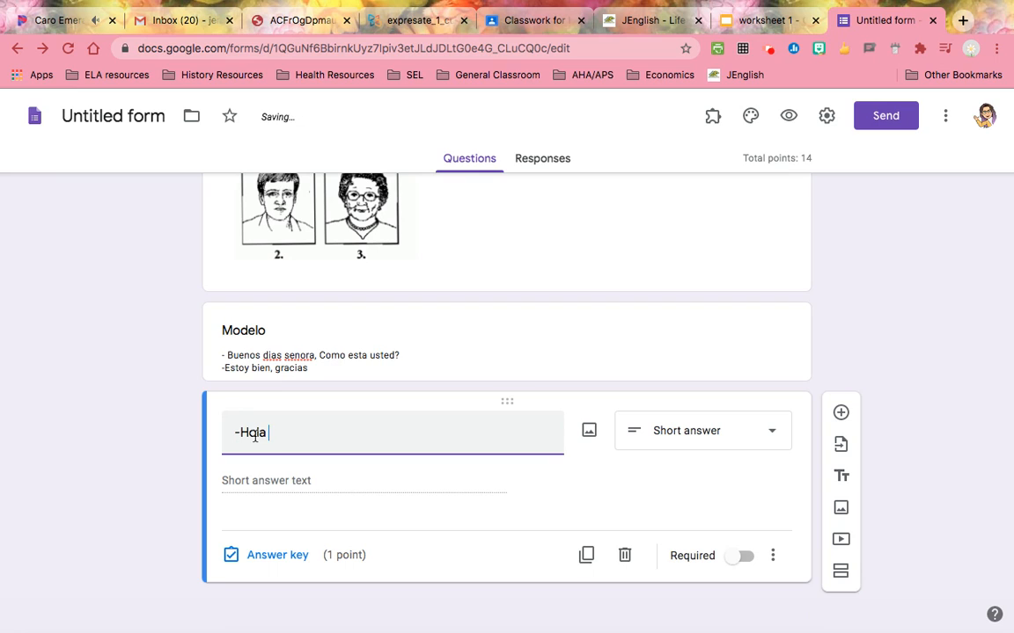
text(Luis)
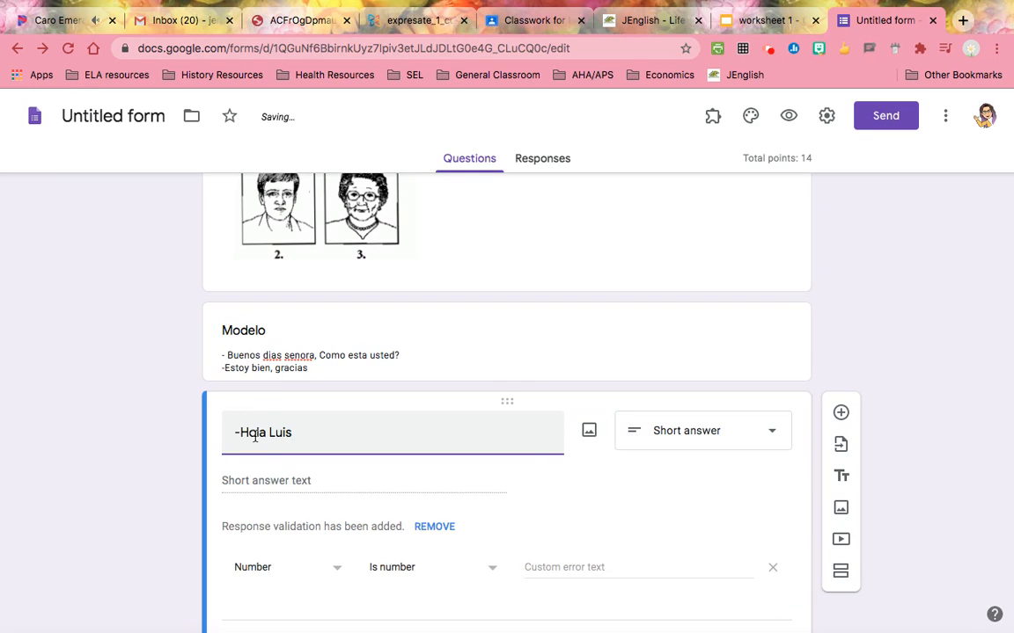
text(a.  Como)
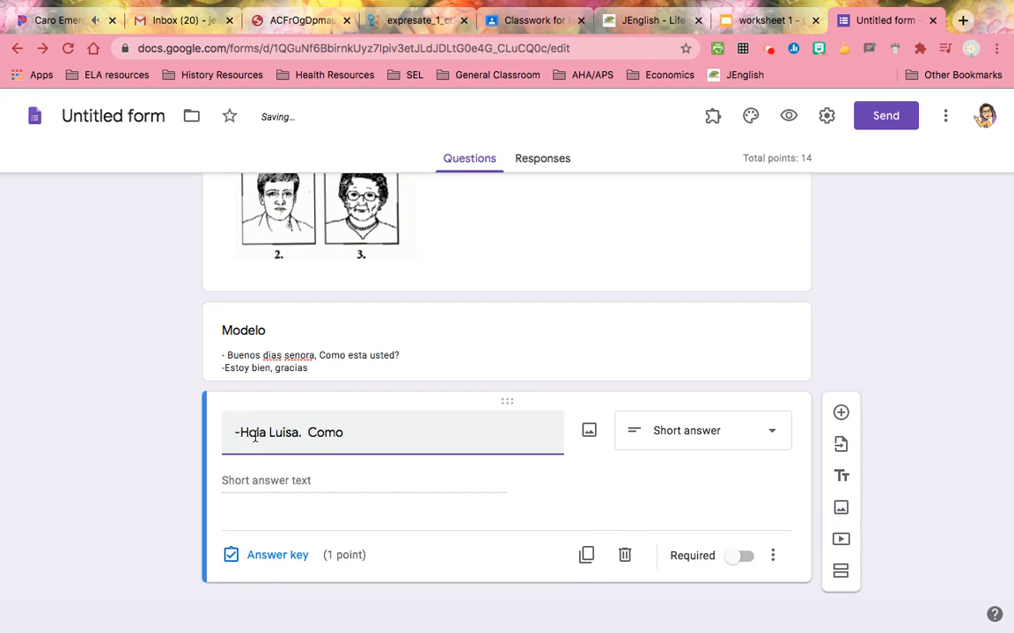
text( estas?)
Add "-Estoy triste." as the correct answer in the answer key of the "Como estas?" question
click(243, 485)
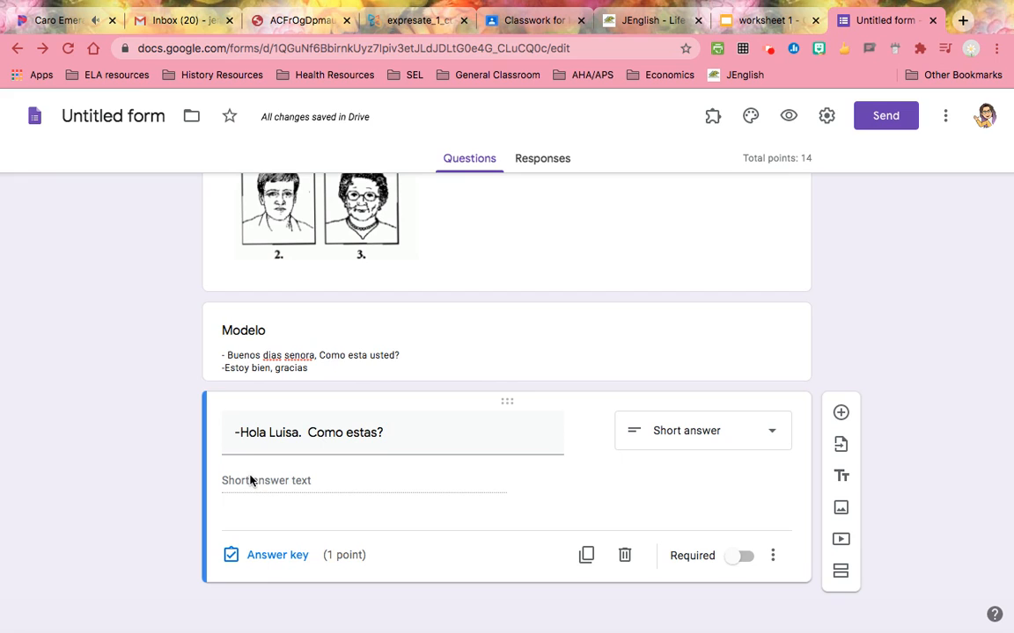
click(278, 555)
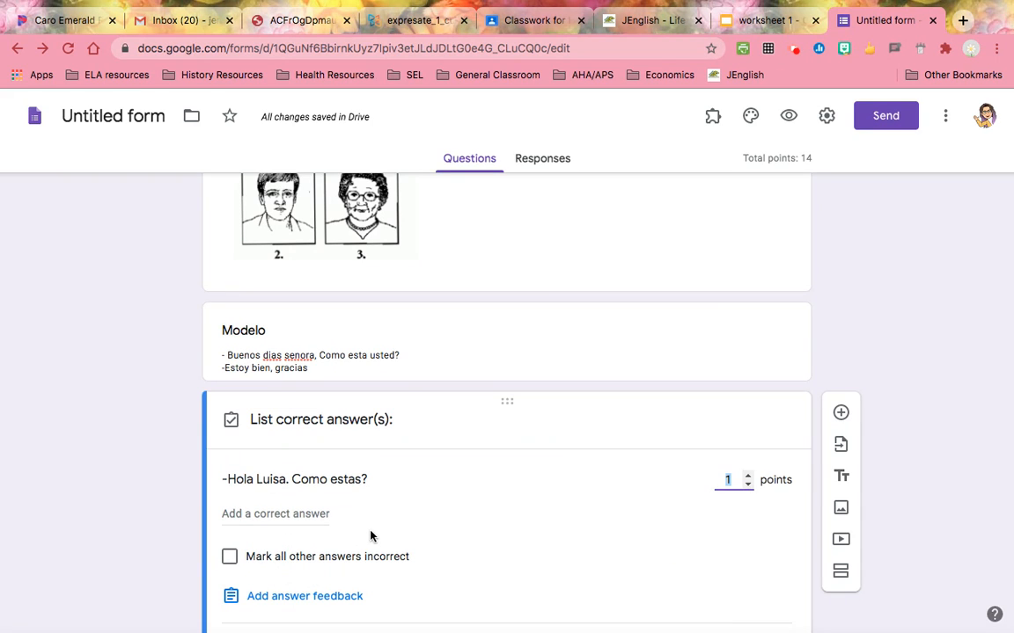
scroll(372, 536, down, 2)
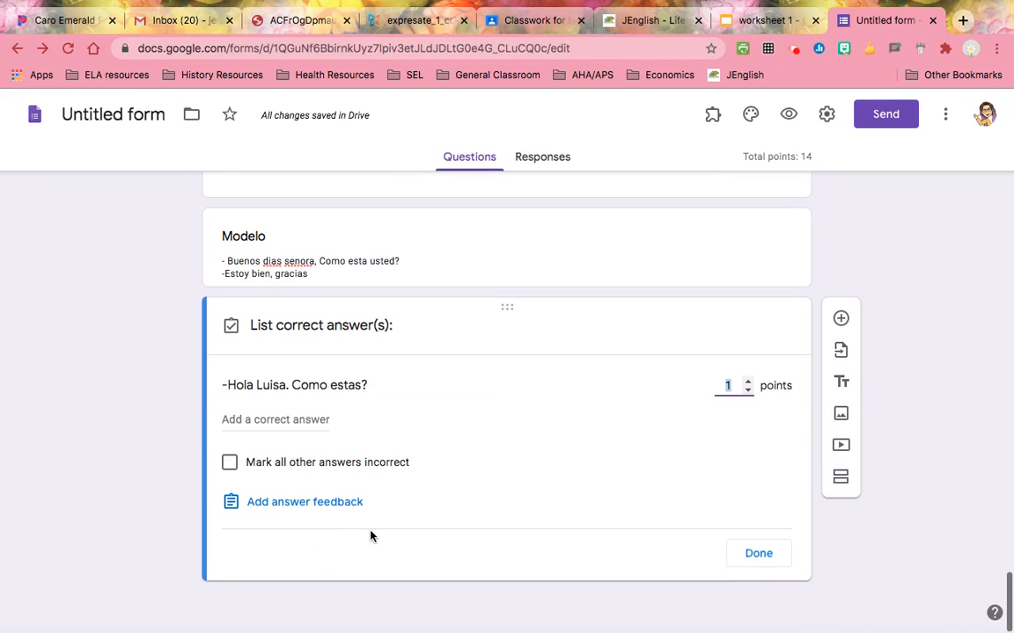
click(262, 420)
text(-)
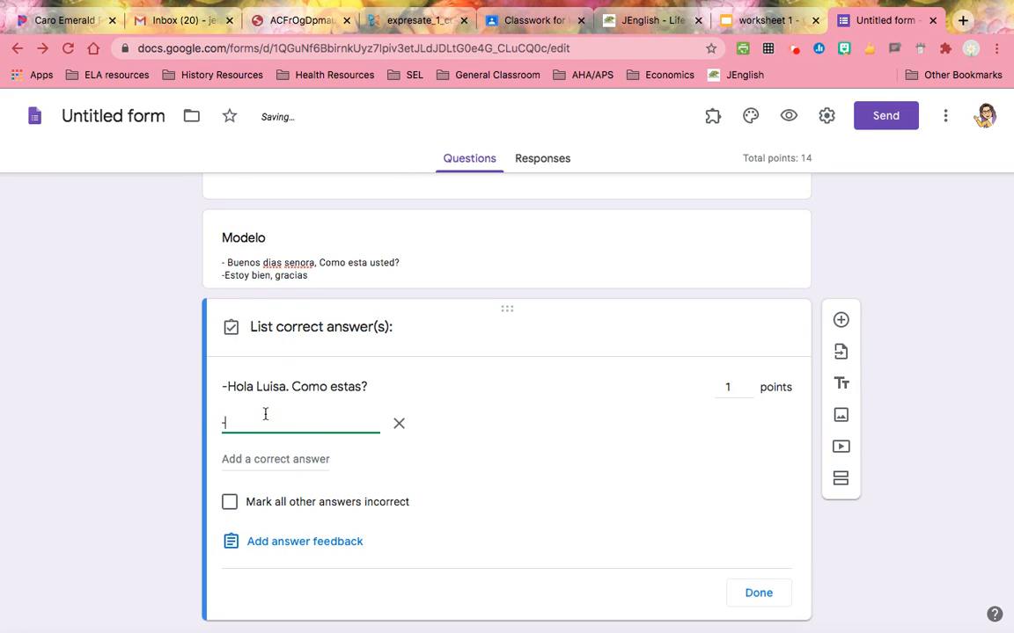
text(Ess)
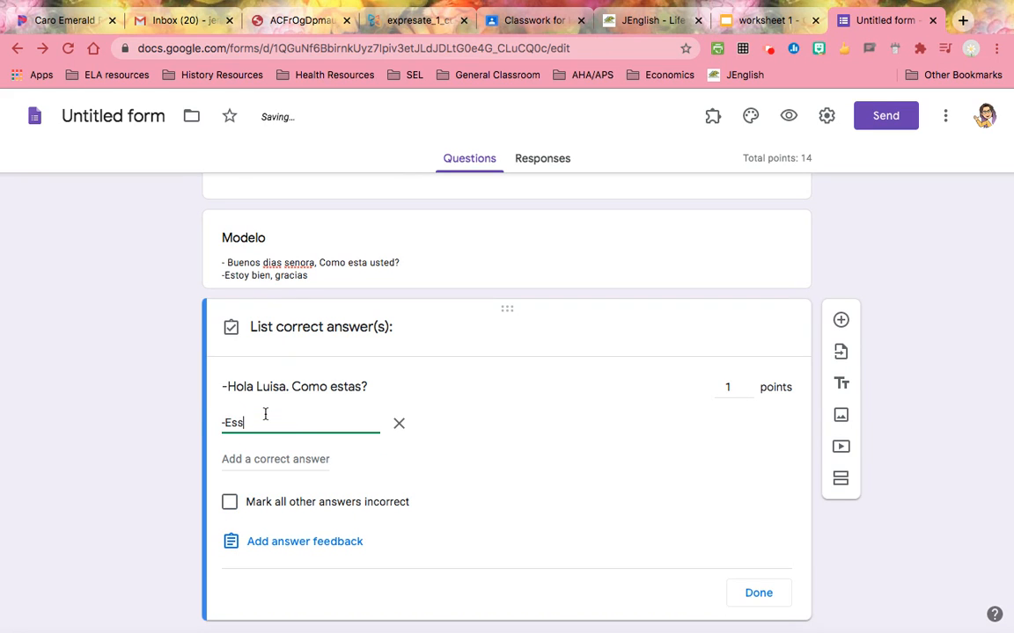
key(BackSpace)
key(BackSpace)
key(BackSpace)
text(Estoy triste.)
click(760, 594)
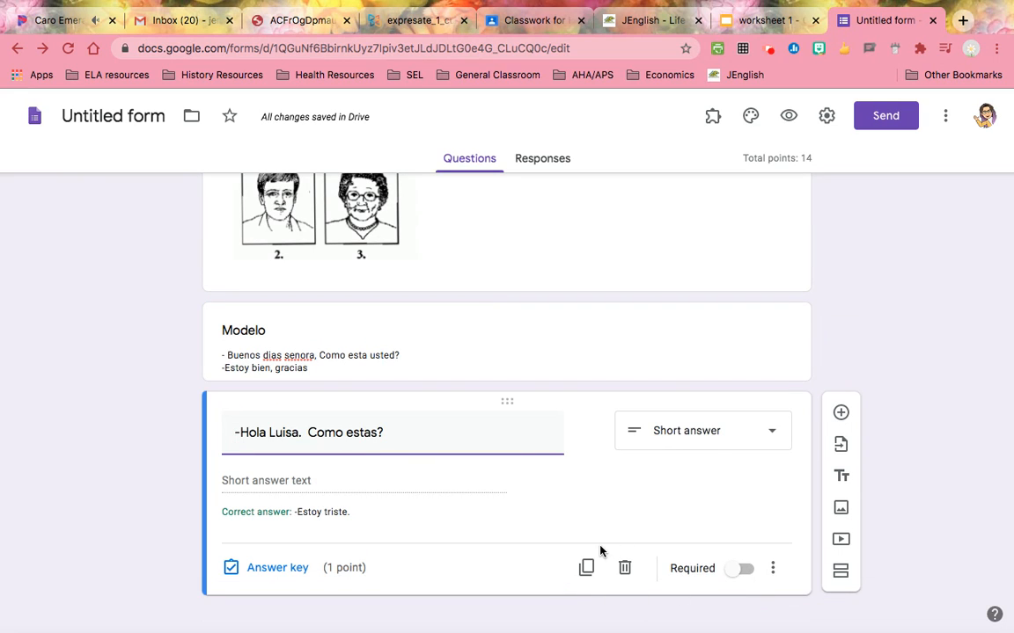
Add a short-answer question that greets the second illustrated person by name with "-Hola" and asks "Que tal?"
click(840, 413)
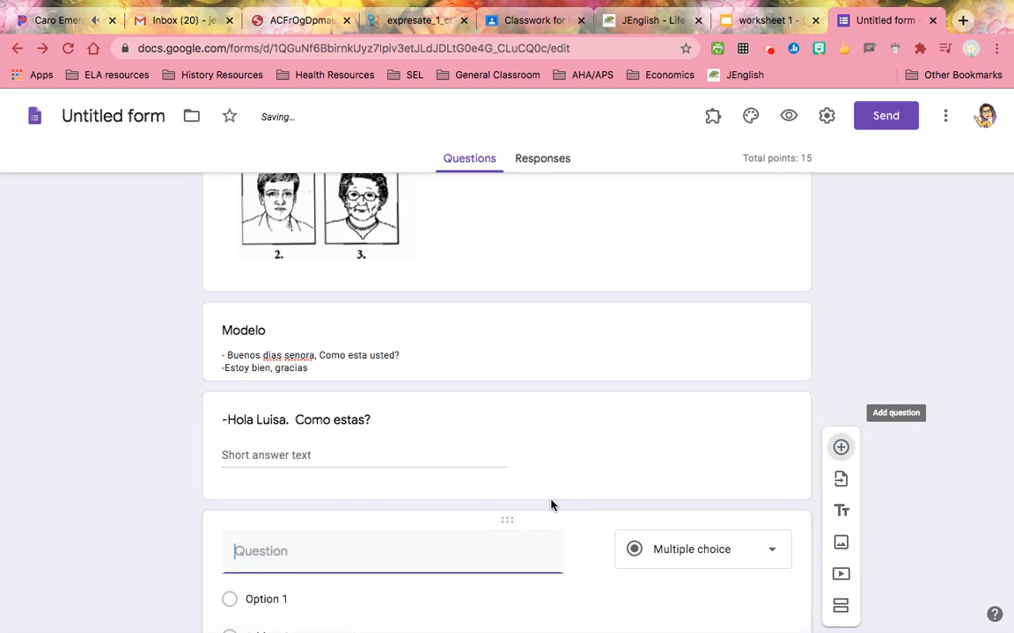
text(-Hola )
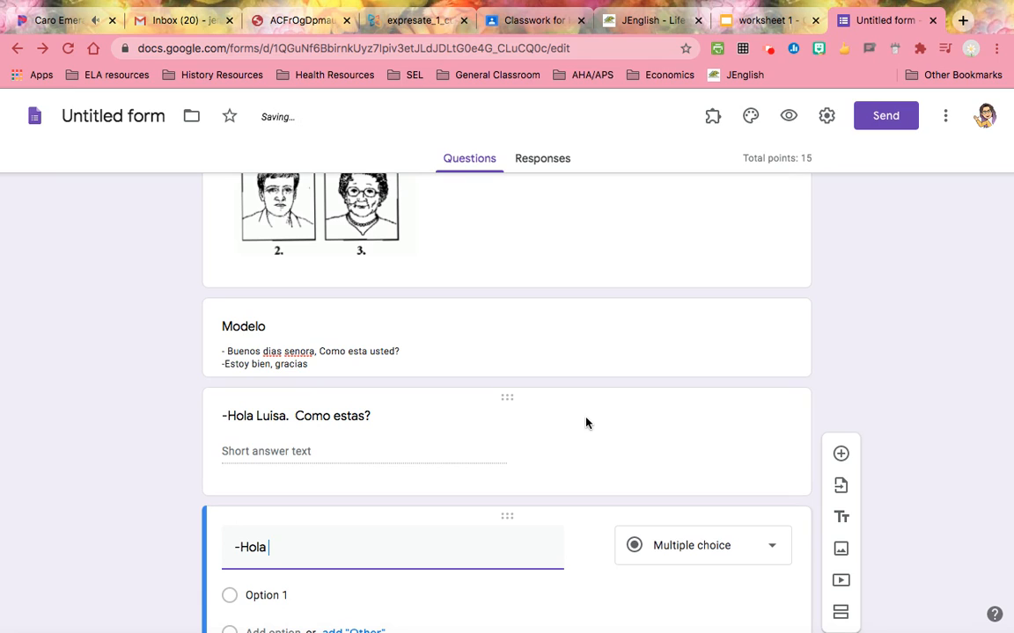
text(Bernado)
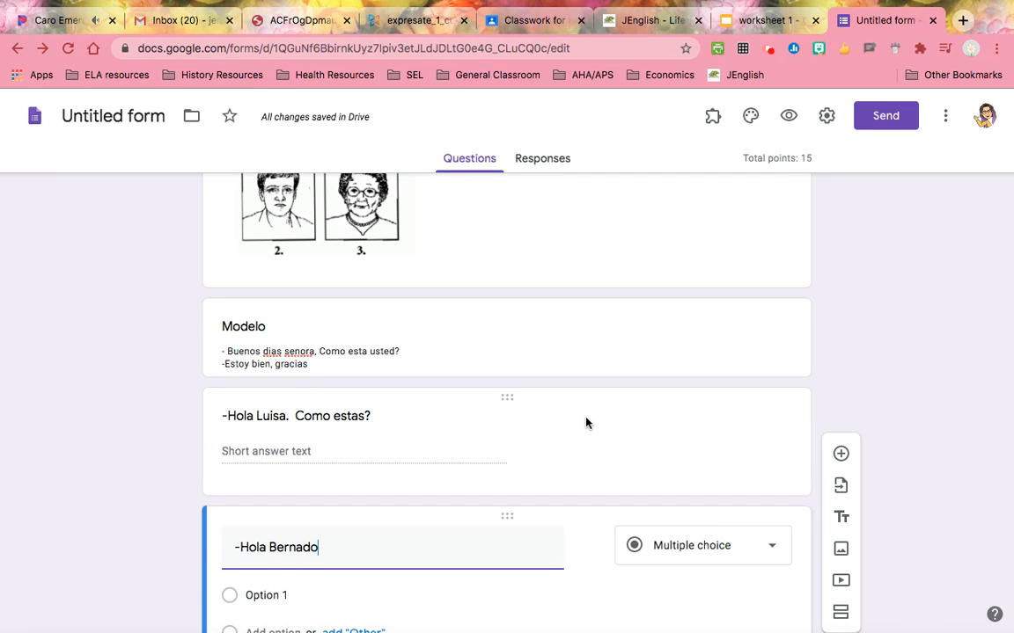
text(.  Que)
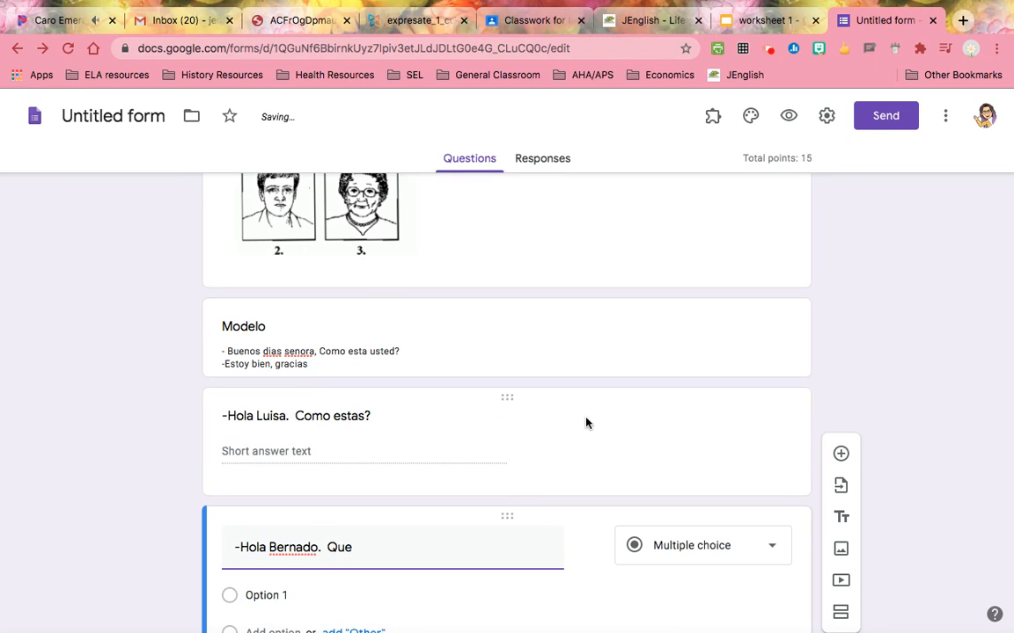
text( tal?)
scroll(586, 423, down, 2)
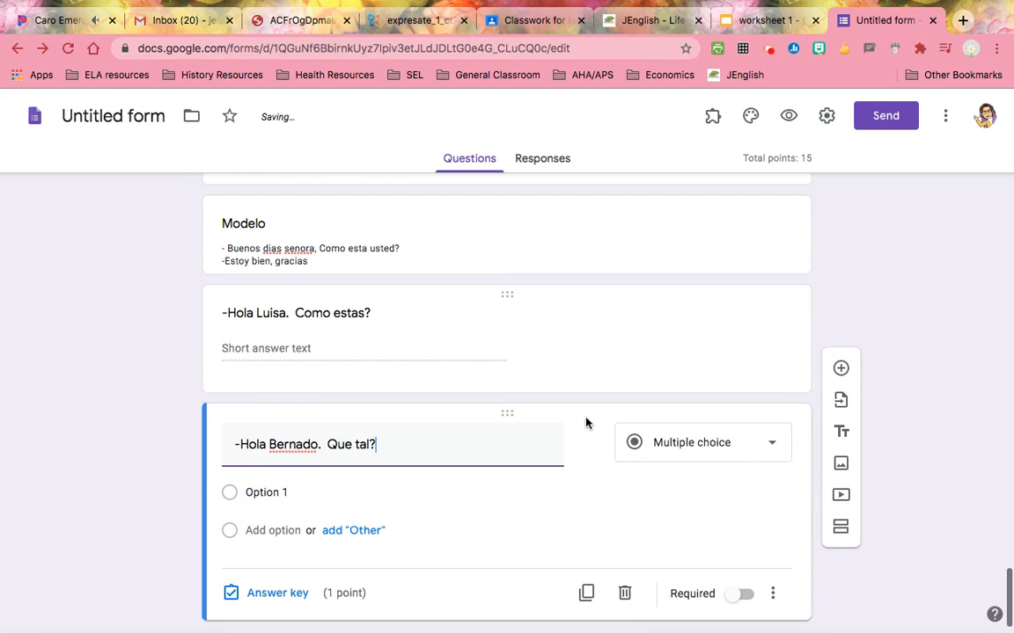
scroll(586, 419, down, 1)
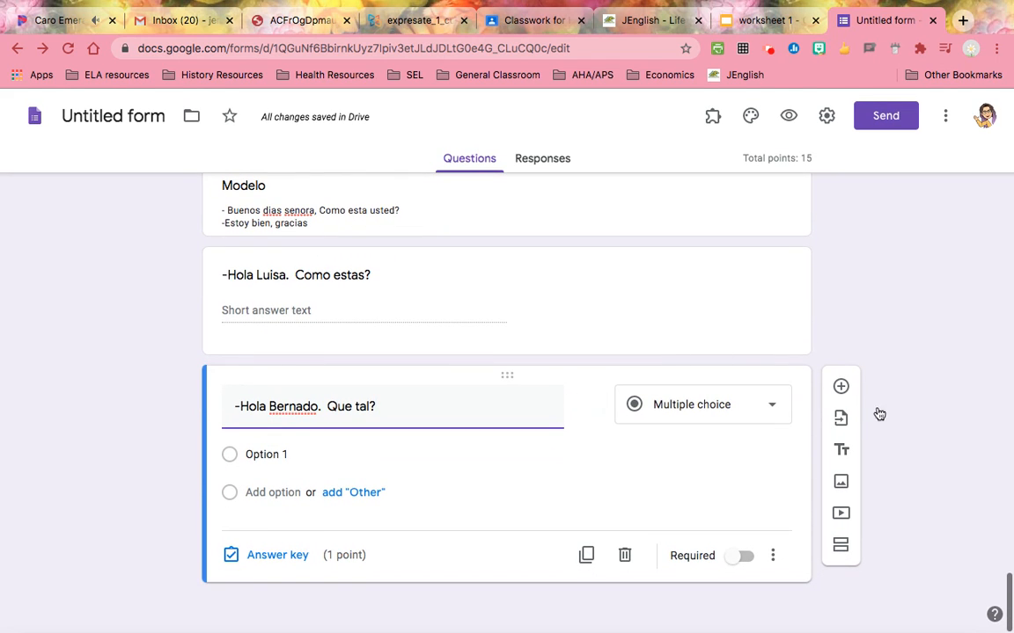
click(701, 418)
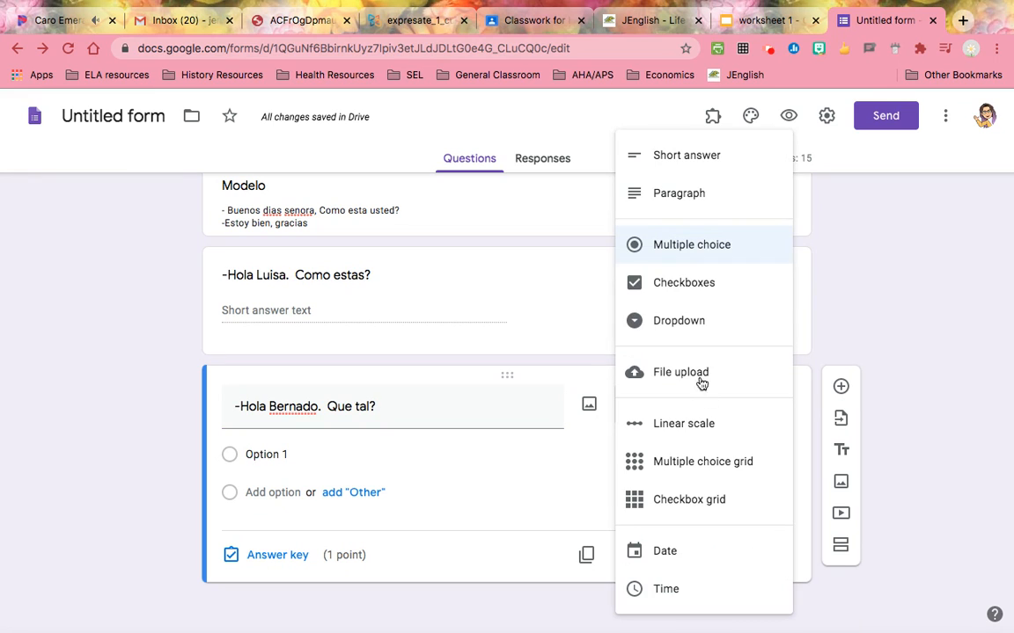
click(710, 159)
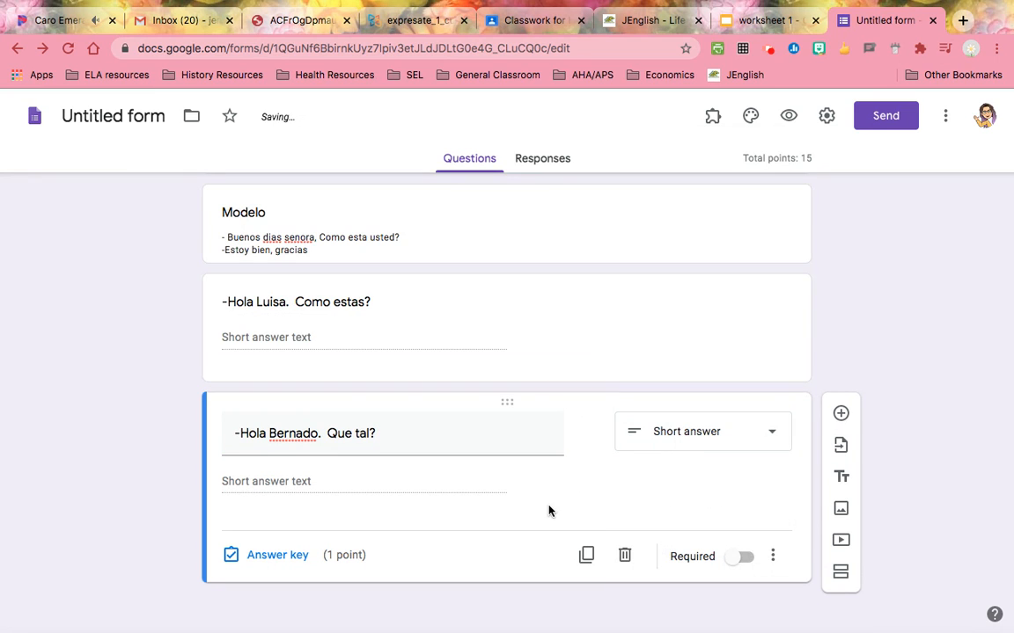
Add a short-answer question reading "Buenas tardes senora, Como esta usted?" below the "Que tal?" question
click(840, 414)
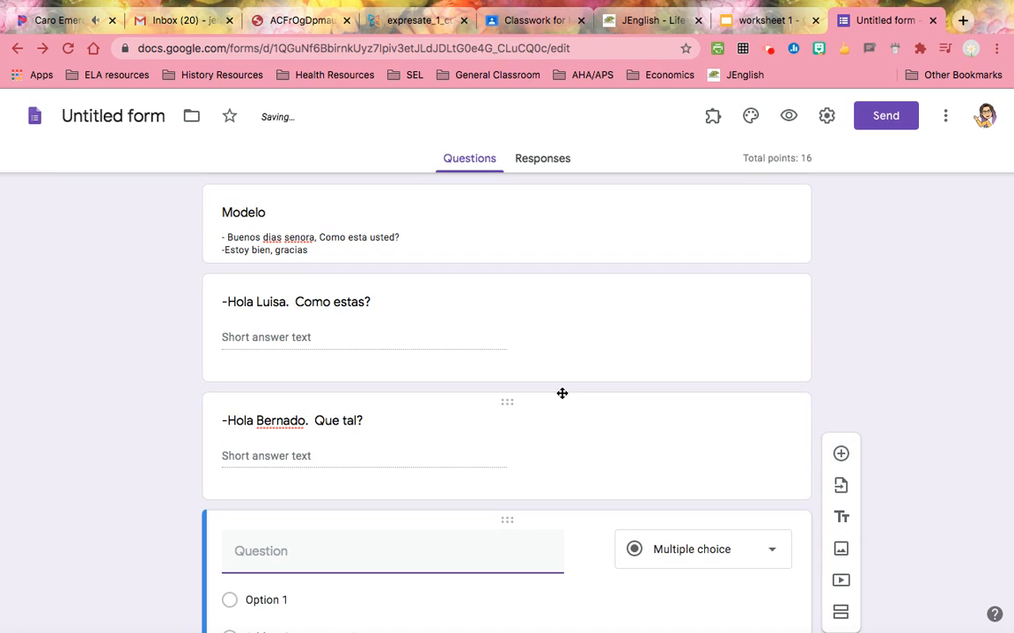
text(Buenas tard)
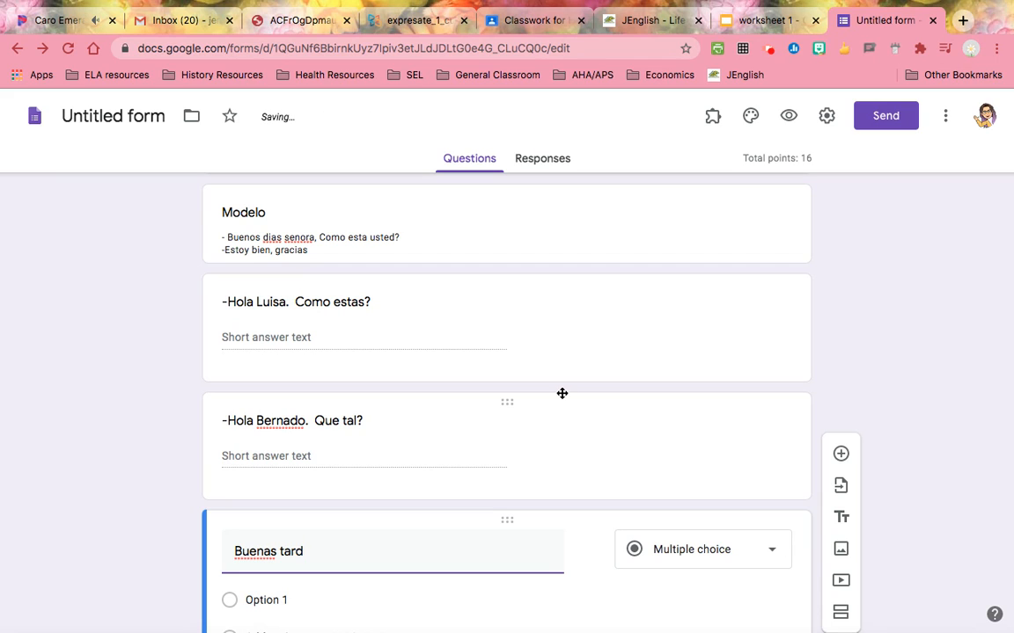
text(es)
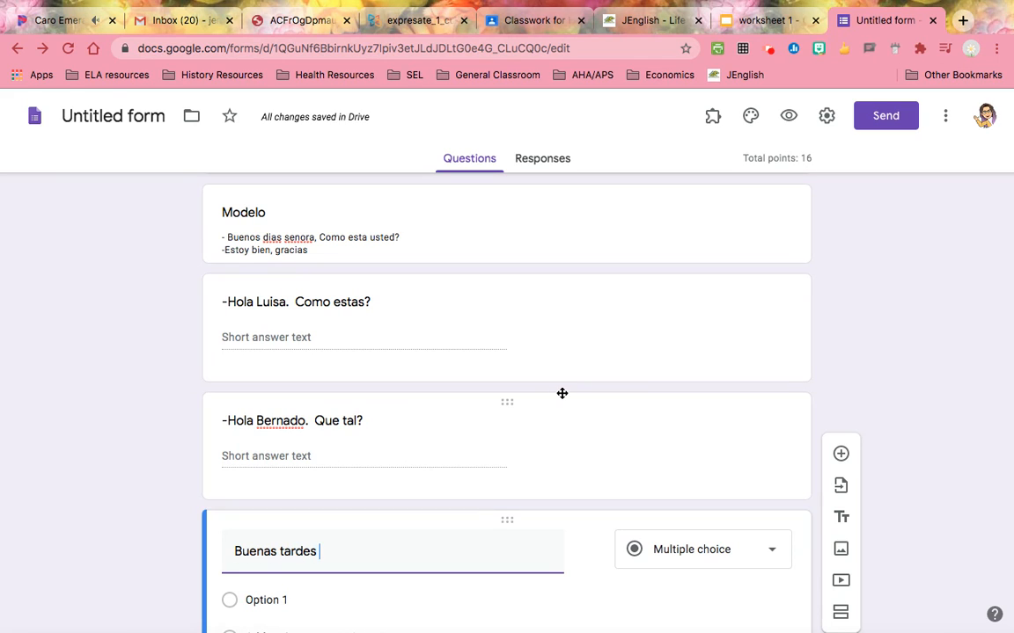
text( sen)
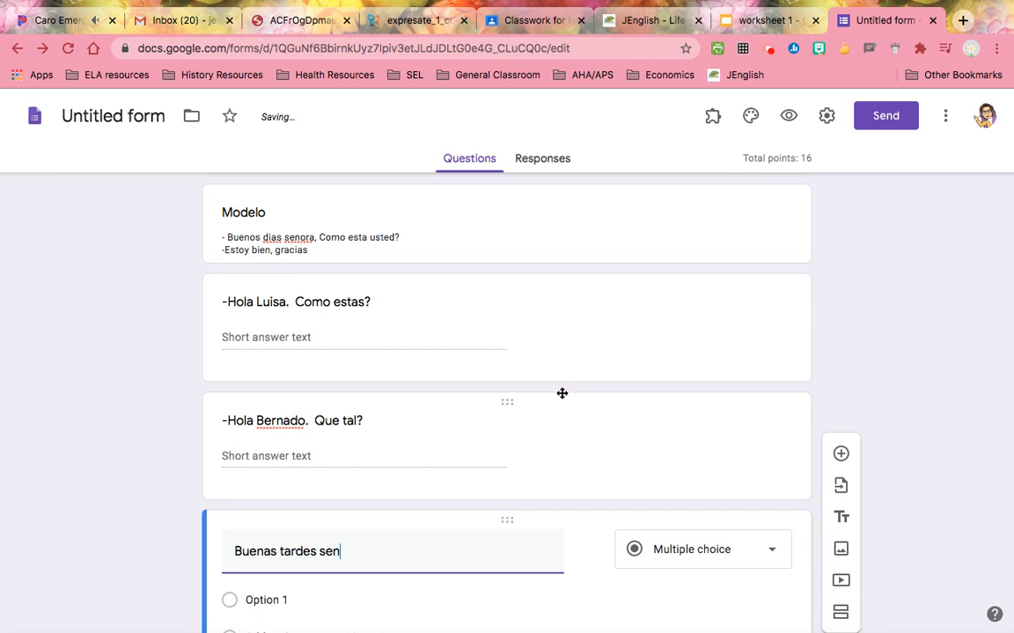
text(ora, Como esta)
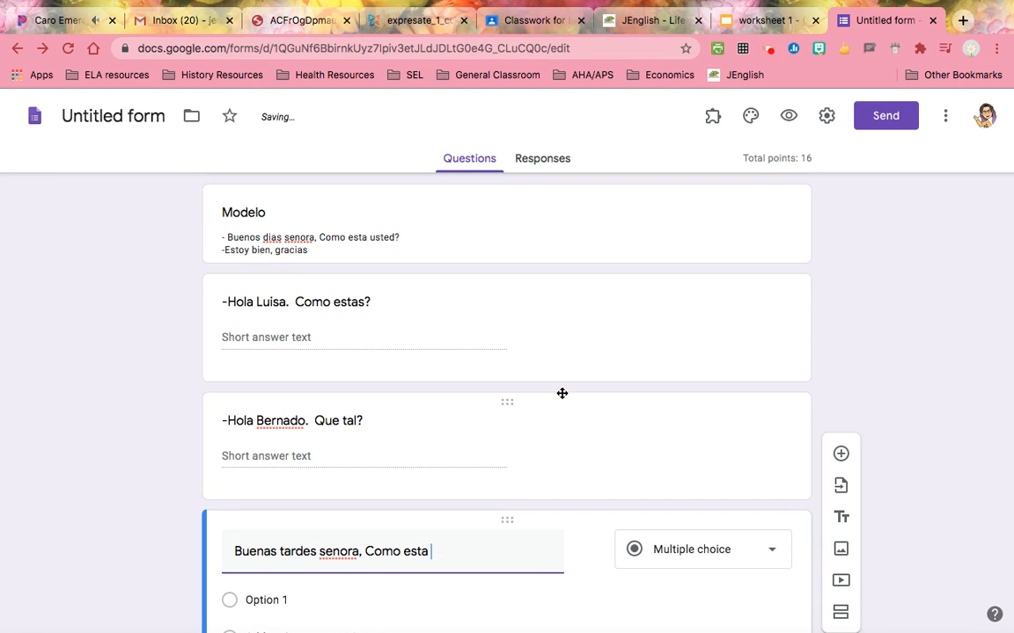
text( usted?)
scroll(593, 264, down, 3)
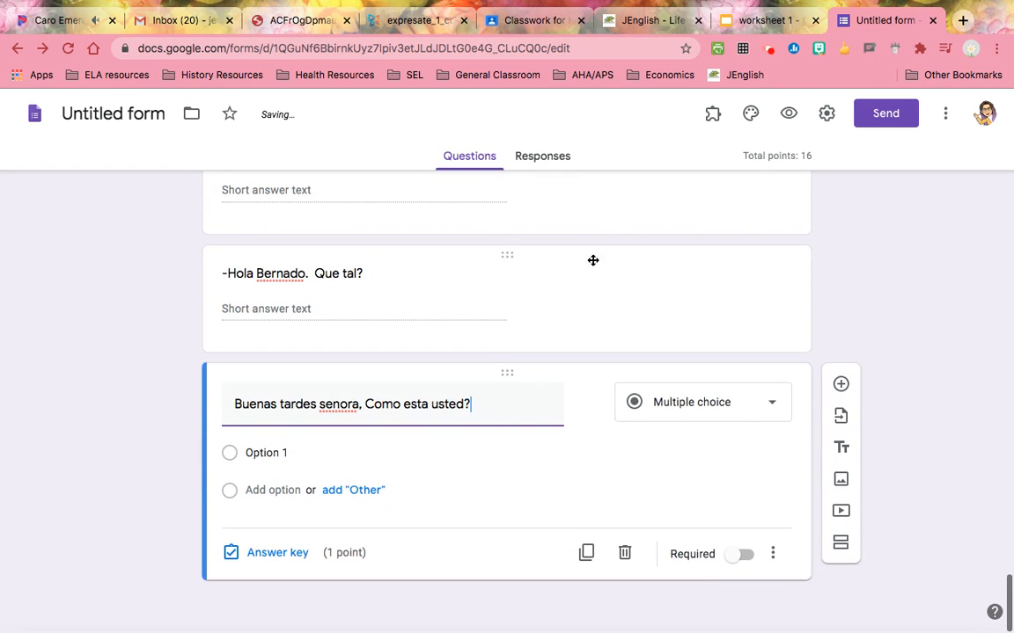
click(720, 417)
click(724, 159)
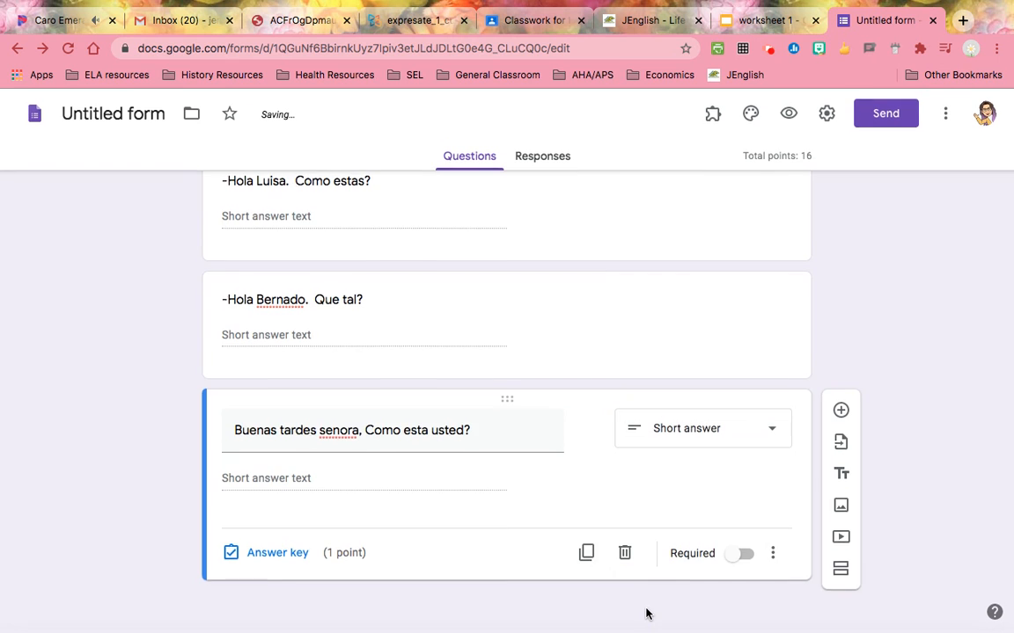
Rename the untitled form file as "Worksheet 1"
scroll(646, 613, up, 10)
scroll(616, 616, up, 10)
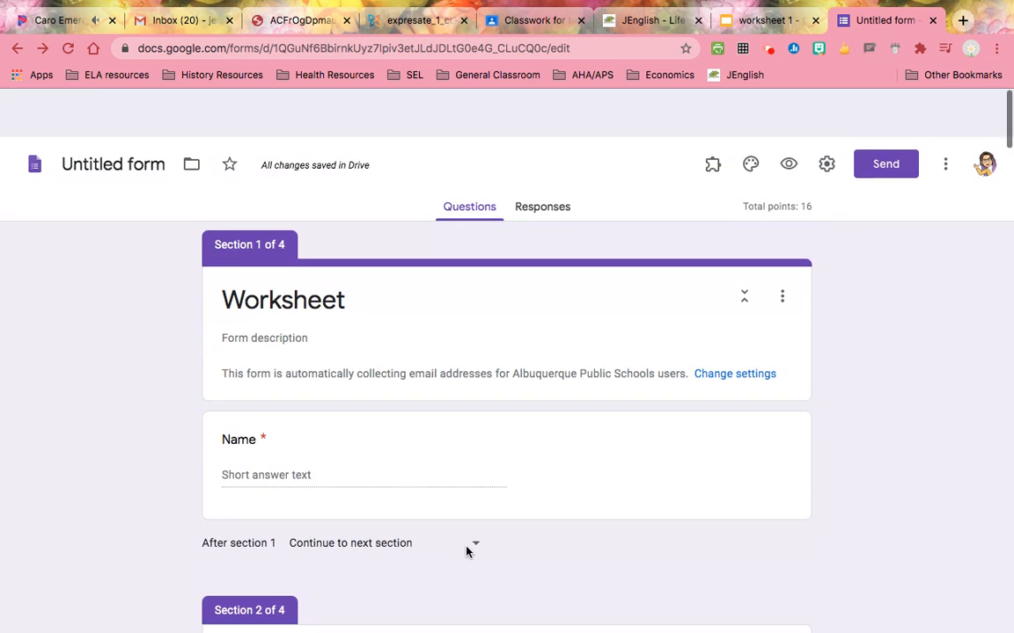
click(137, 111)
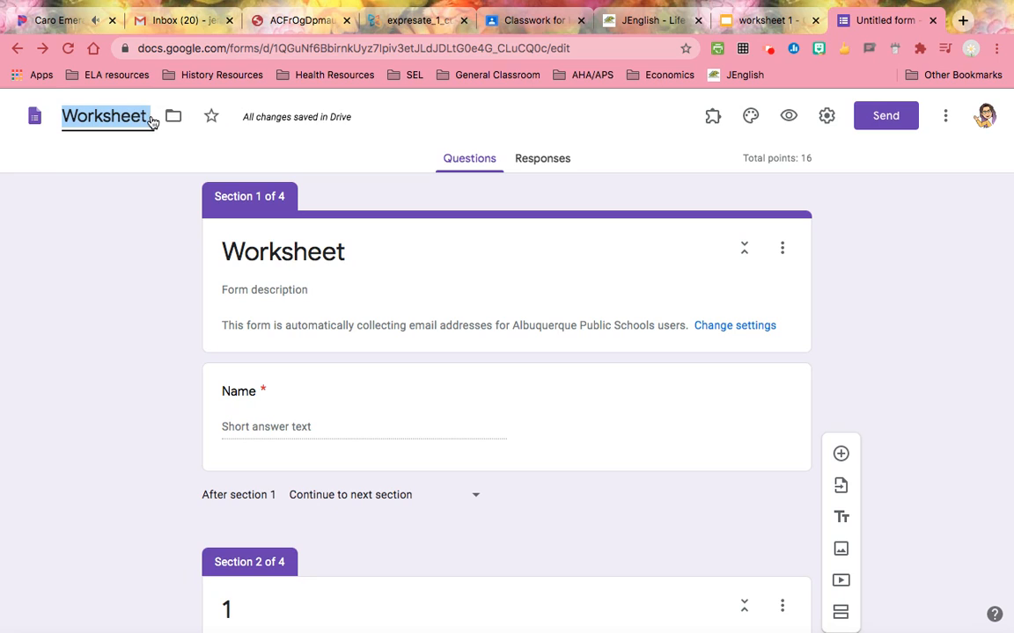
click(150, 116)
text(1)
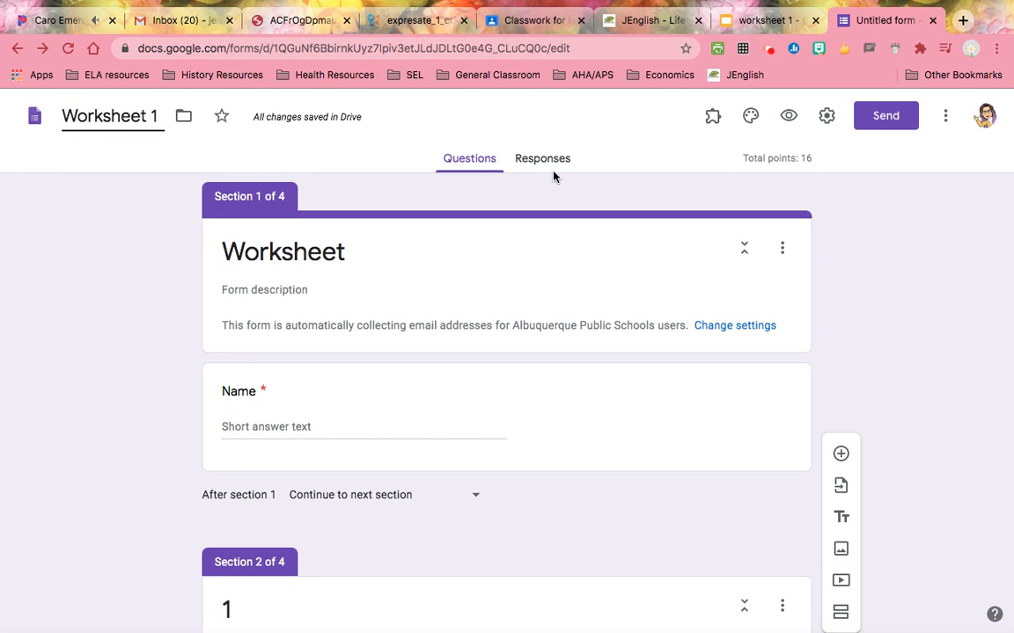
click(919, 215)
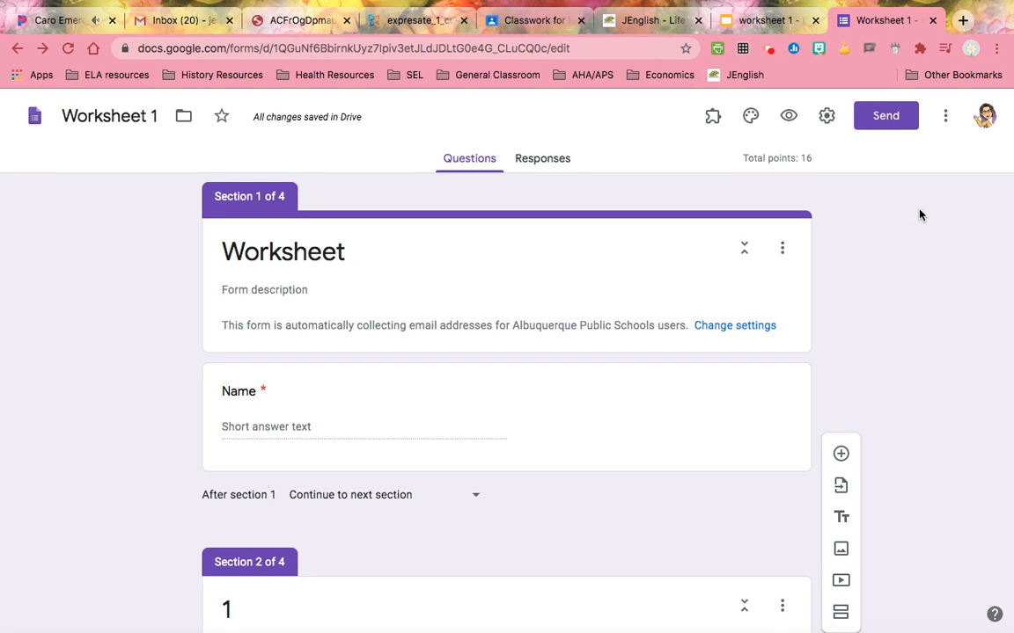